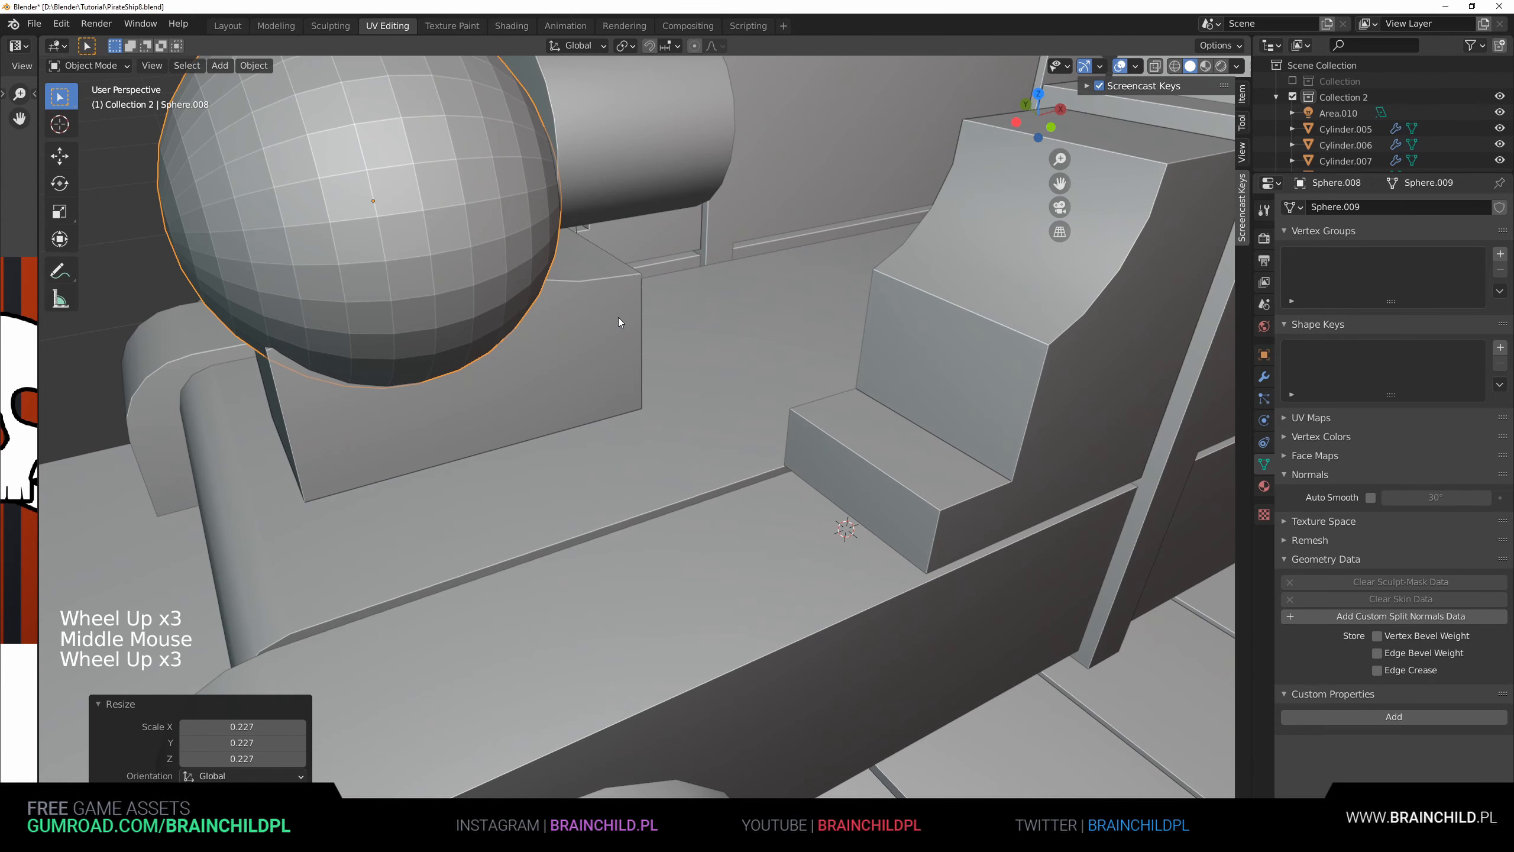
# - Move and scale the sphere in front orthographic view so it caps the free end of the cylinder
pyautogui.keyDown('alt'); pyautogui.moveTo(618, 317); pyautogui.dragTo(745, 387, button='middle'); pyautogui.keyUp('alt')
pyautogui.keyDown('shift'); pyautogui.moveTo(745, 387); pyautogui.dragTo(832, 494, button='middle'); pyautogui.keyUp('shift')
pyautogui.scroll(1, 833, 493)
pyautogui.press('g')
pyautogui.press('s')
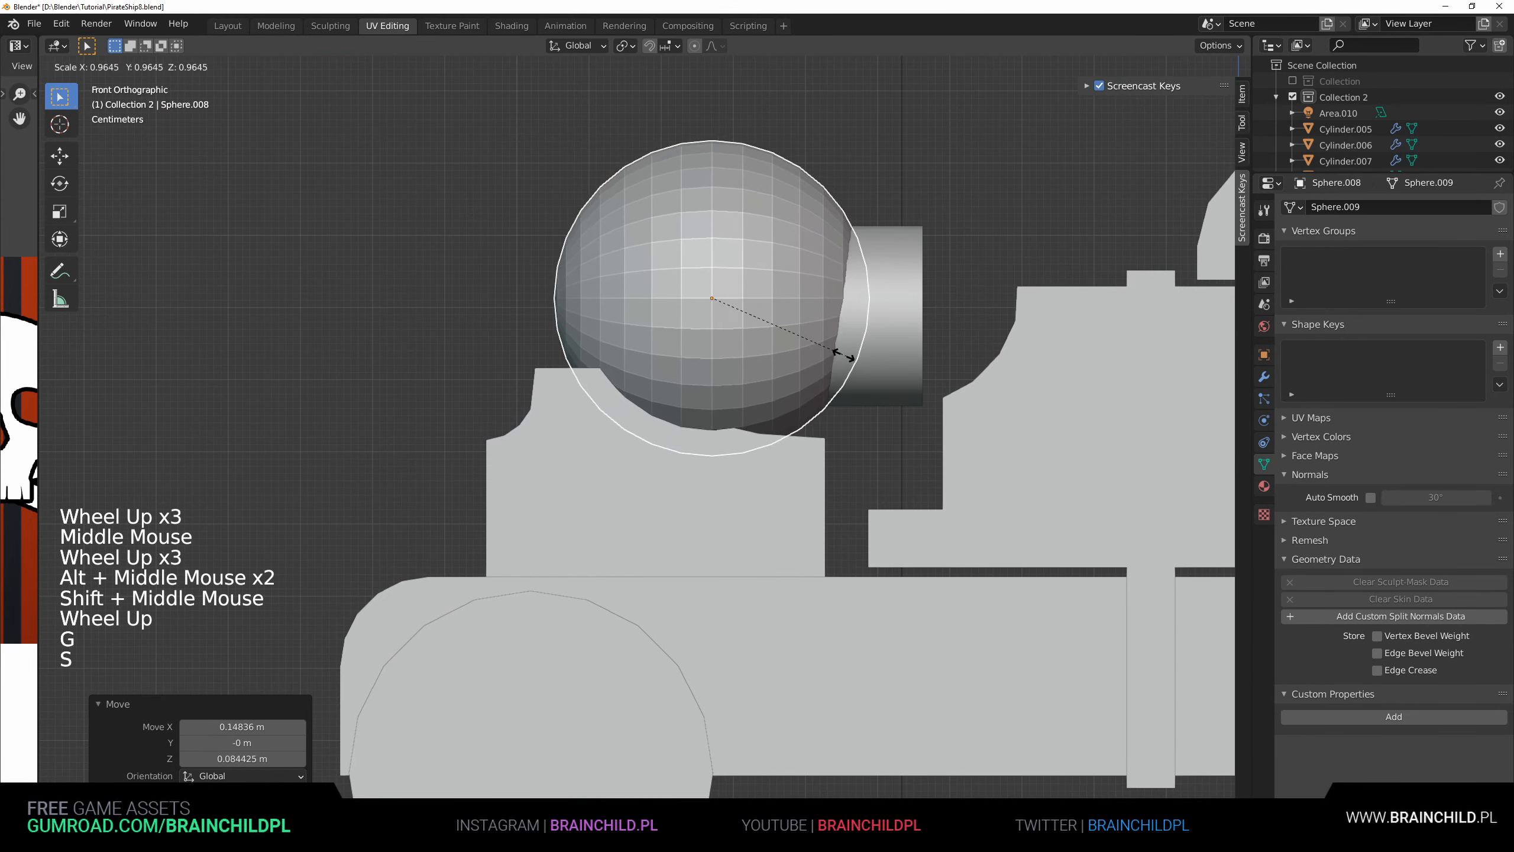
pyautogui.click(793, 351)
pyautogui.press('g')
pyautogui.press('s')
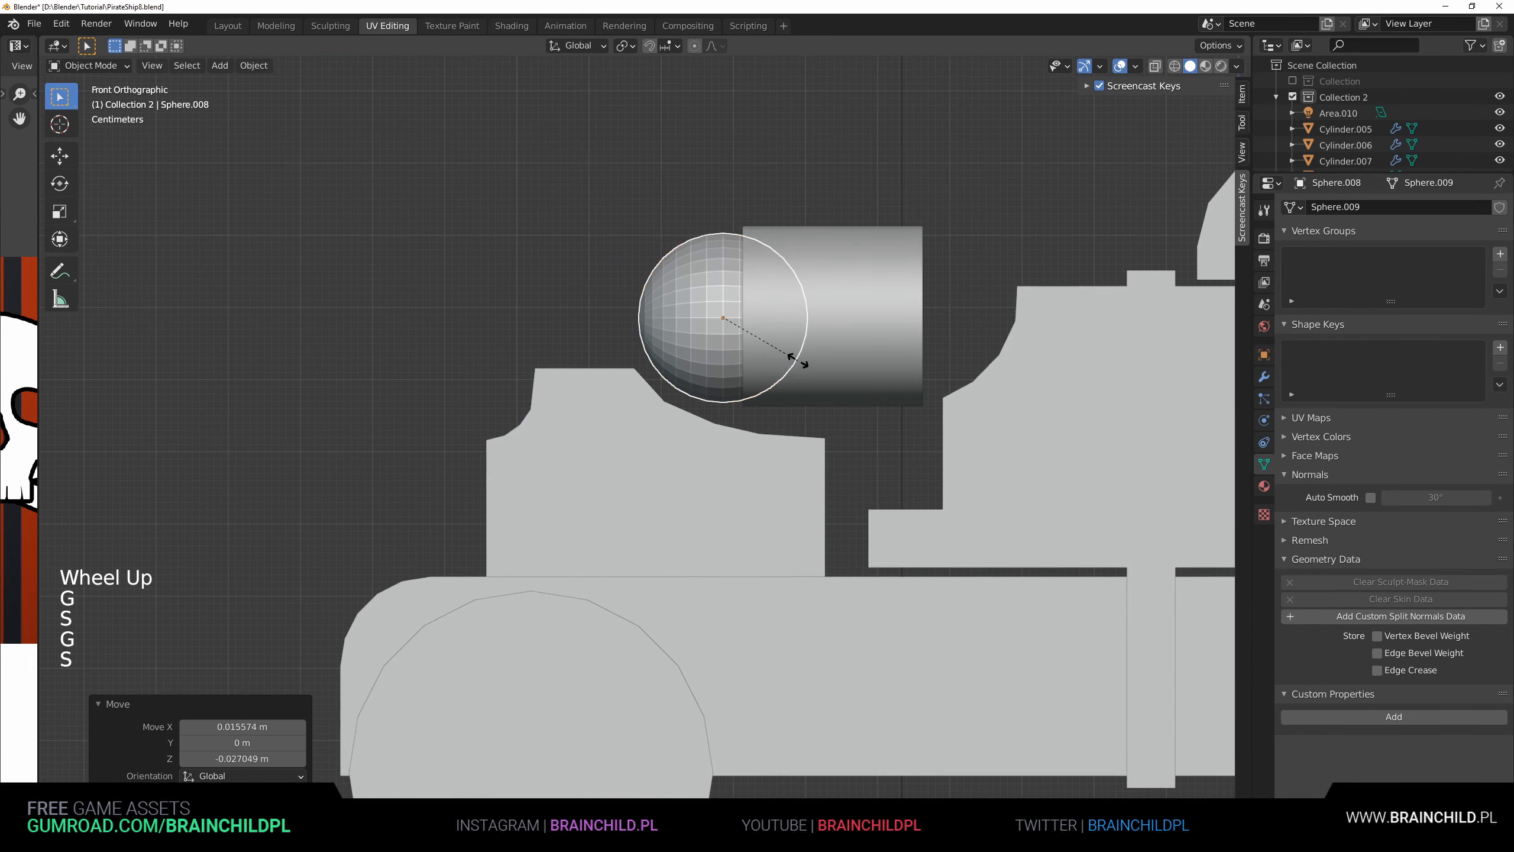
pyautogui.click(815, 362)
pyautogui.press('g')
pyautogui.click(809, 359)
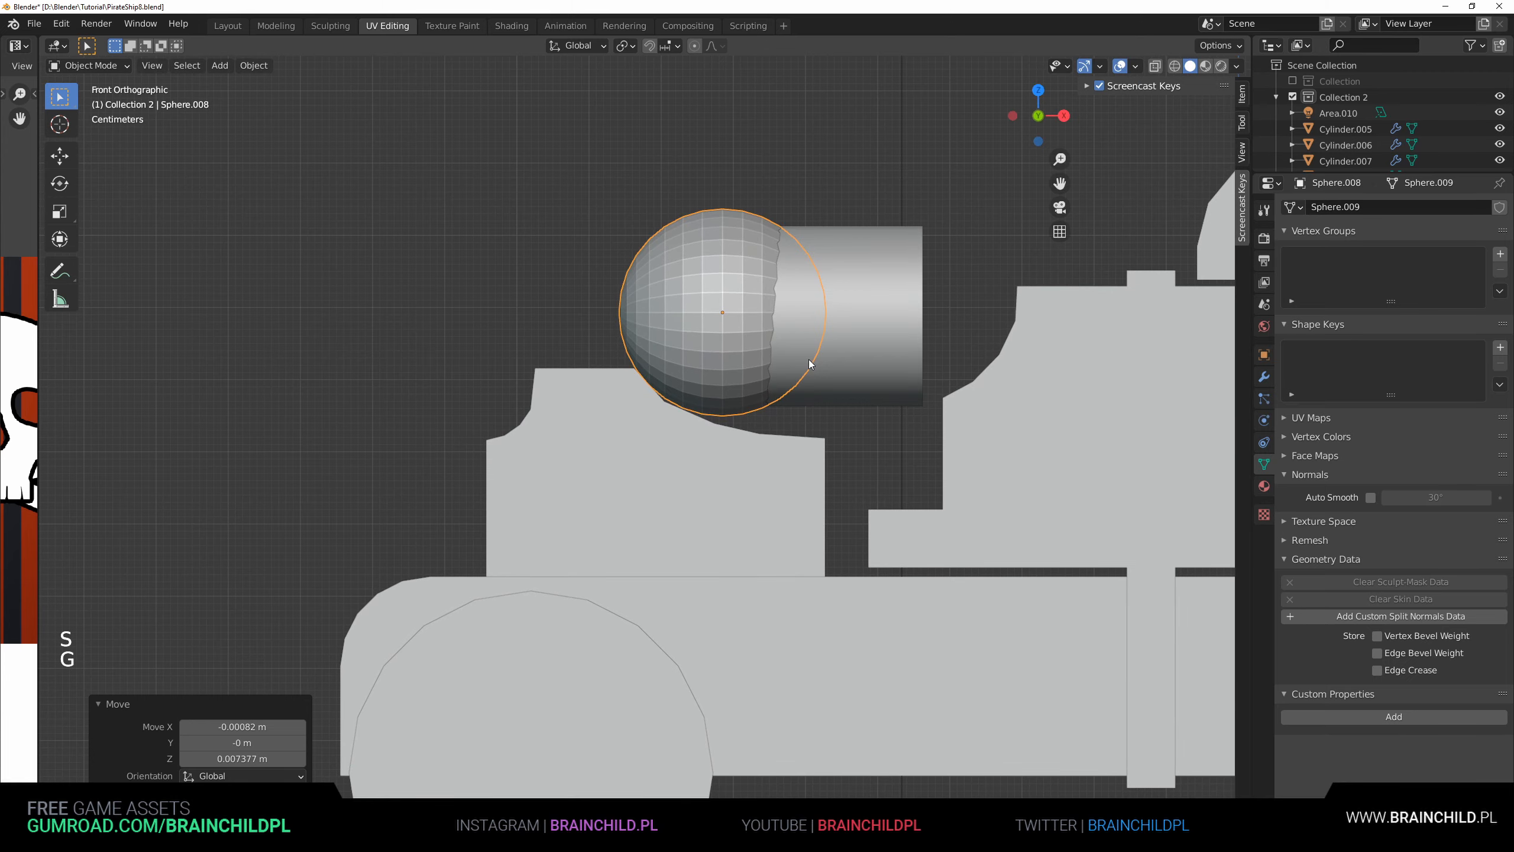
# - Flatten the sphere along the global X axis to a scale of about 0.84
pyautogui.keyDown('shift'); pyautogui.moveTo(850, 367); pyautogui.dragTo(870, 405, button='middle'); pyautogui.keyUp('shift')
pyautogui.scroll(1, 869, 406)
pyautogui.press('s')
pyautogui.press('x')
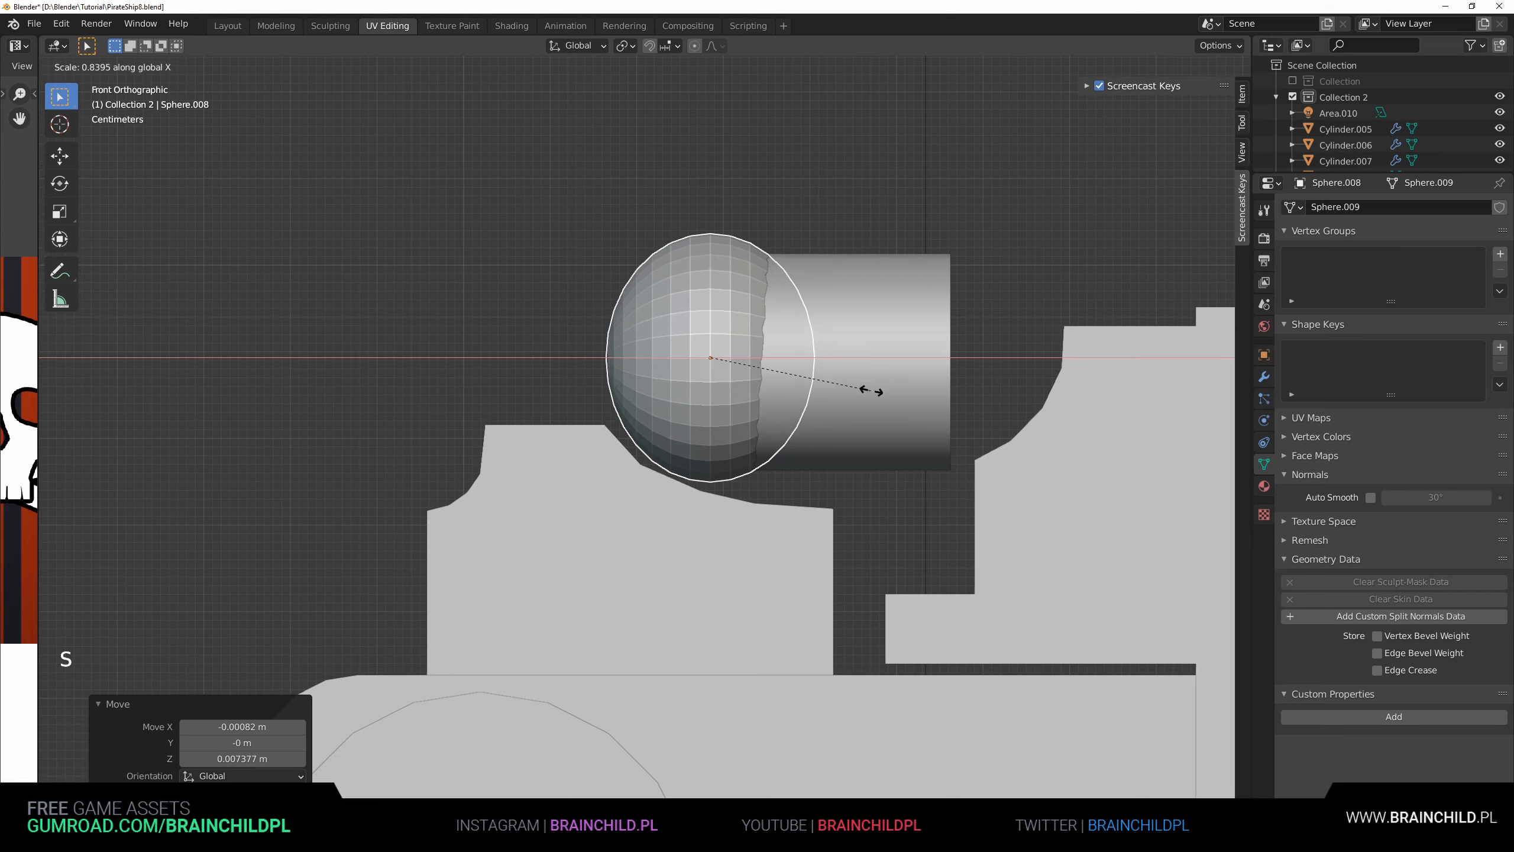
pyautogui.click(873, 391)
# - Delete the faces of the sphere's half that overlaps the cylinder, working in wireframe edit mode
pyautogui.press('Tab')
pyautogui.press('z')
pyautogui.click(919, 201)
pyautogui.press('b')
pyautogui.moveTo(920, 201); pyautogui.dragTo(710, 508)
pyautogui.press('Delete')
pyautogui.press('Escape')
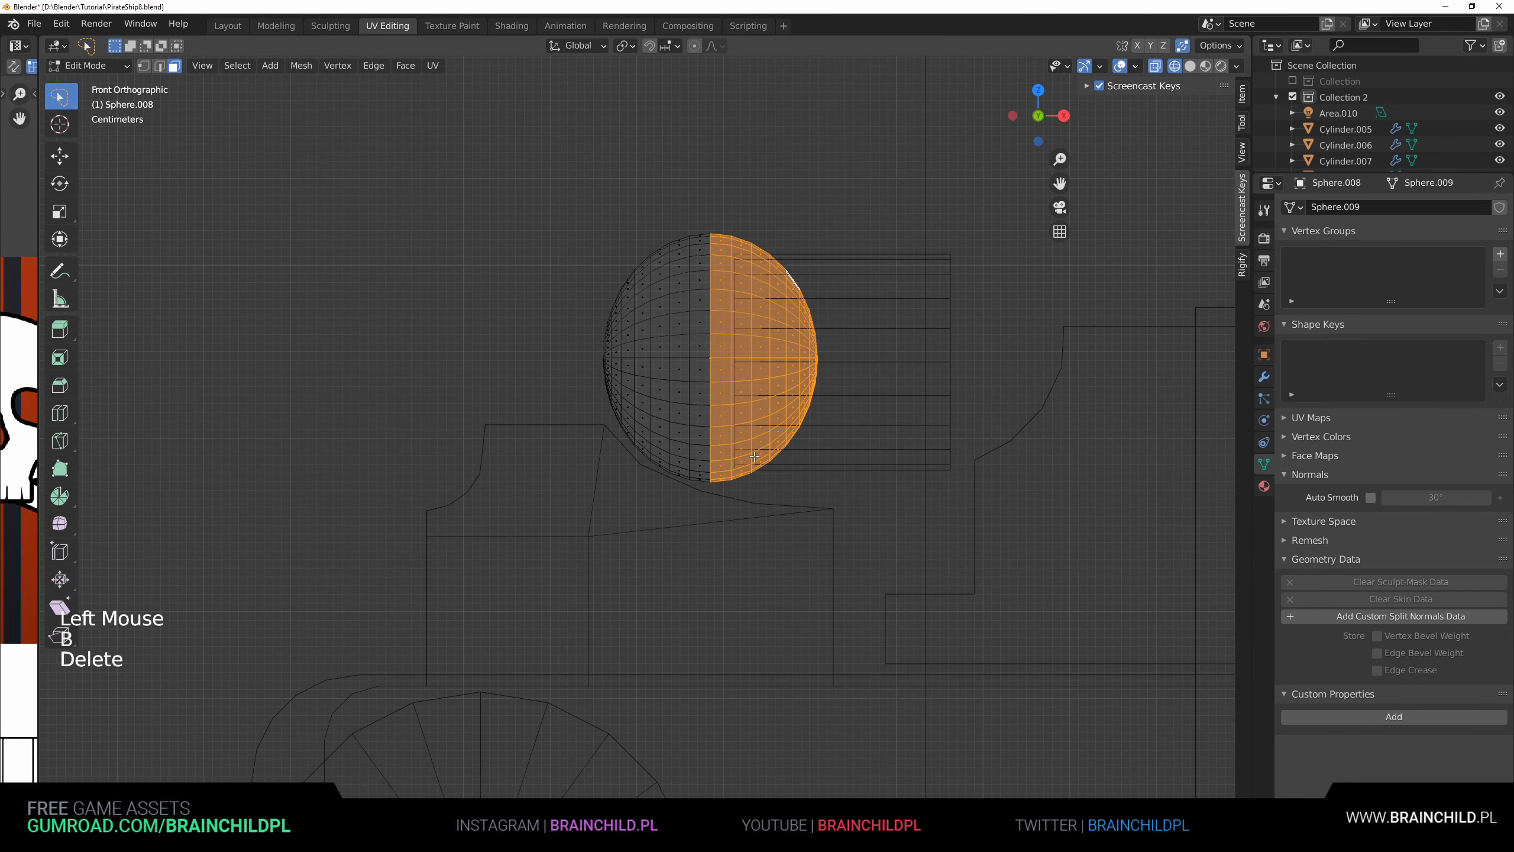
pyautogui.click(815, 351)
pyautogui.press('b')
pyautogui.moveTo(894, 199); pyautogui.dragTo(729, 513)
pyautogui.press('Delete')
pyautogui.click(727, 534)
# - Fill the dome's open edge loop with a face and return to solid shading
pyautogui.press('2')
pyautogui.click(733, 279)
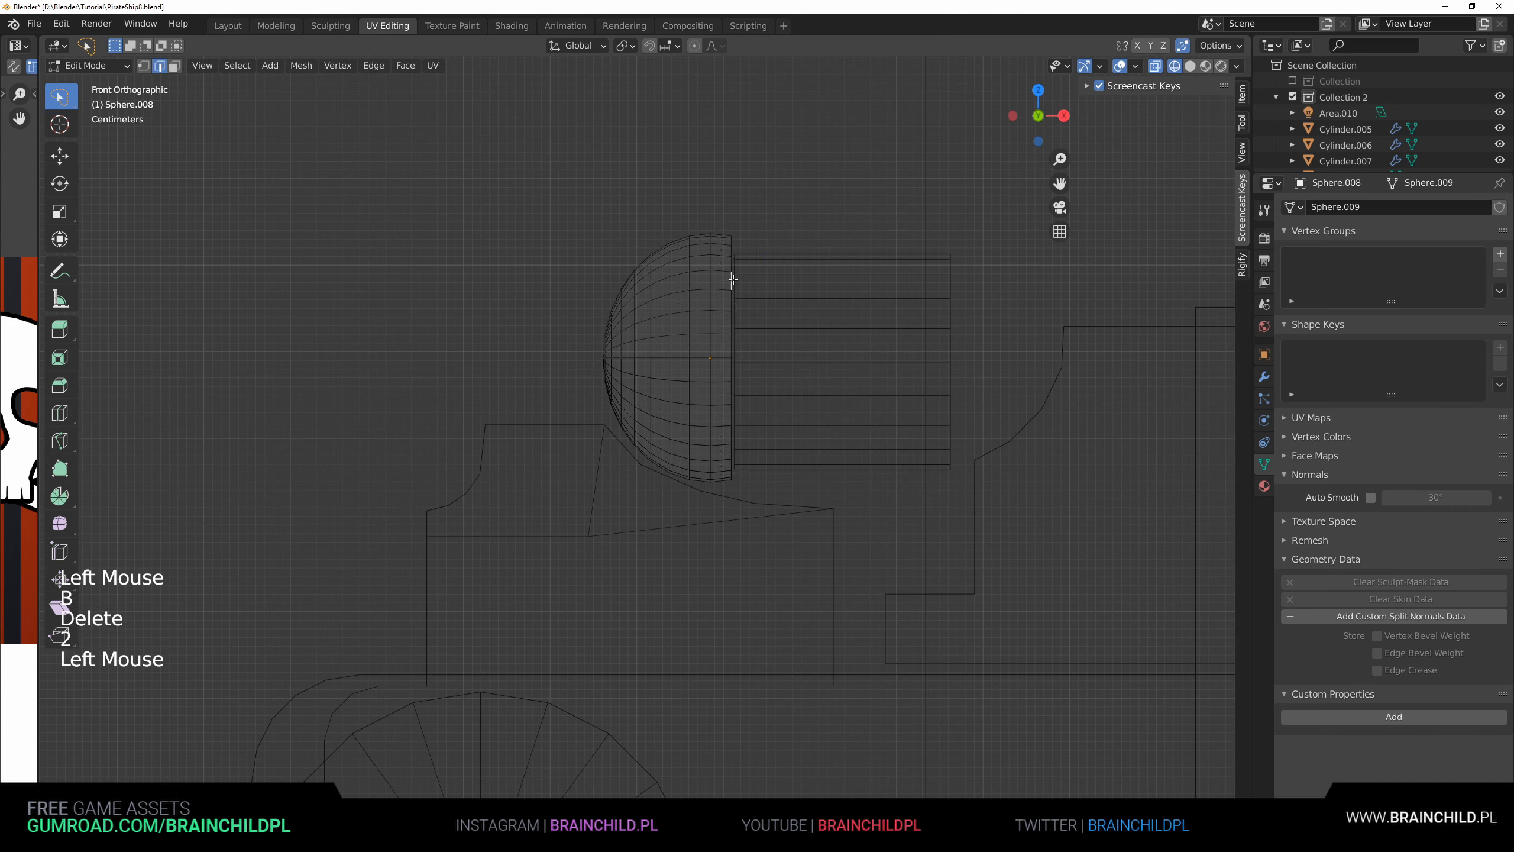
pyautogui.press('f')
pyautogui.keyDown('alt'); pyautogui.keyDown('shift'); pyautogui.click(730, 278); pyautogui.keyUp('shift'); pyautogui.keyUp('alt')
pyautogui.press('f')
pyautogui.press('z')
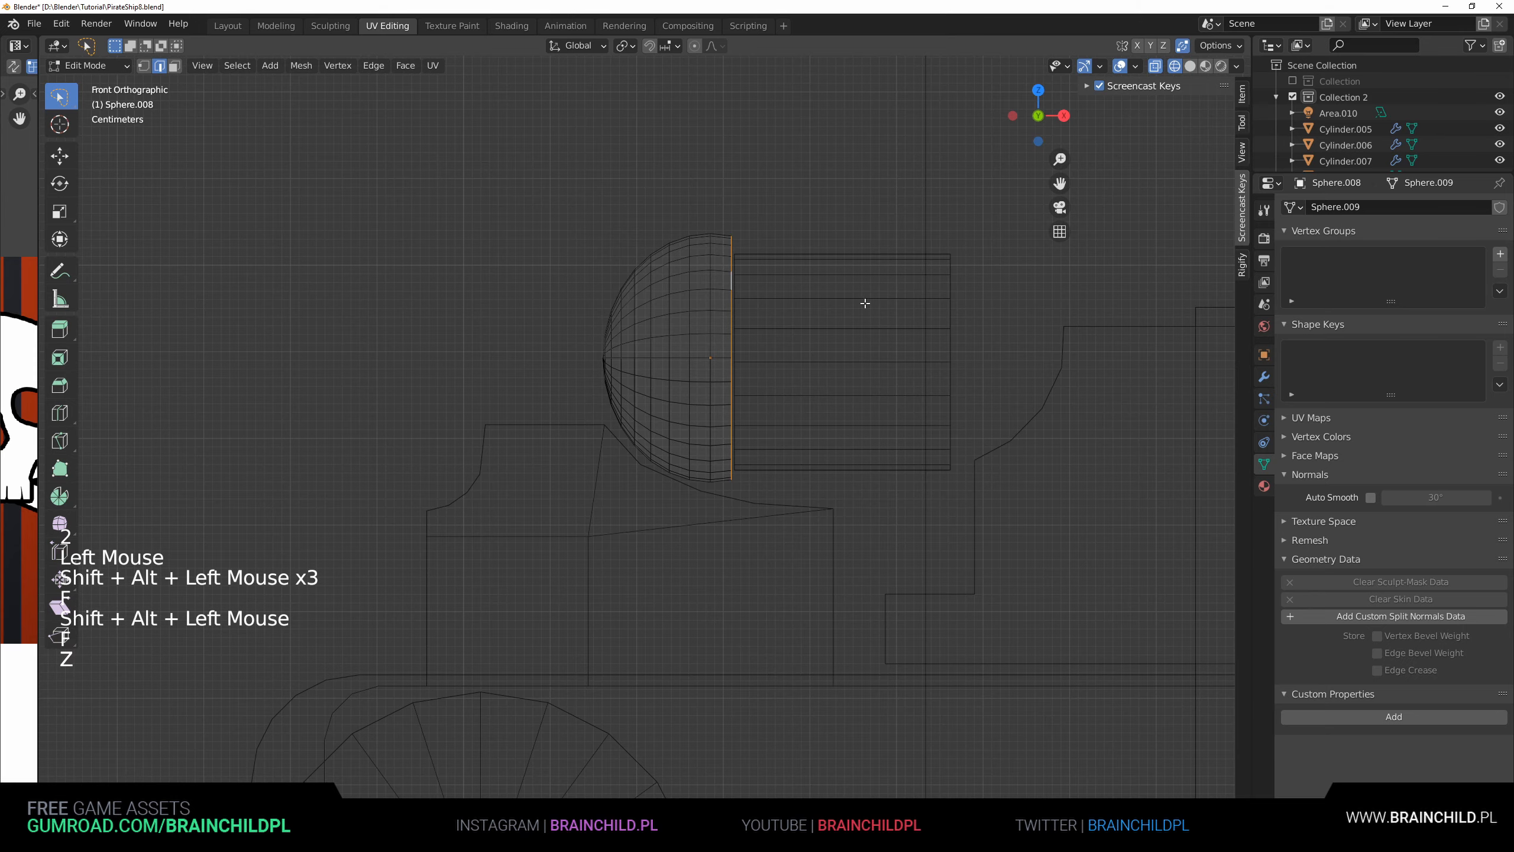
pyautogui.moveTo(864, 304); pyautogui.dragTo(778, 336, button='middle')
pyautogui.press('z')
# - Extrude the dome's flat cap face about 0.008 m and scale it down to about 0.91
pyautogui.moveTo(838, 381)
pyautogui.mouseDown(button='middle')
pyautogui.moveTo(844, 397)
pyautogui.moveTo(840, 381)
pyautogui.mouseUp(button='middle')
pyautogui.press('3')
pyautogui.click(715, 370)
pyautogui.press('e')
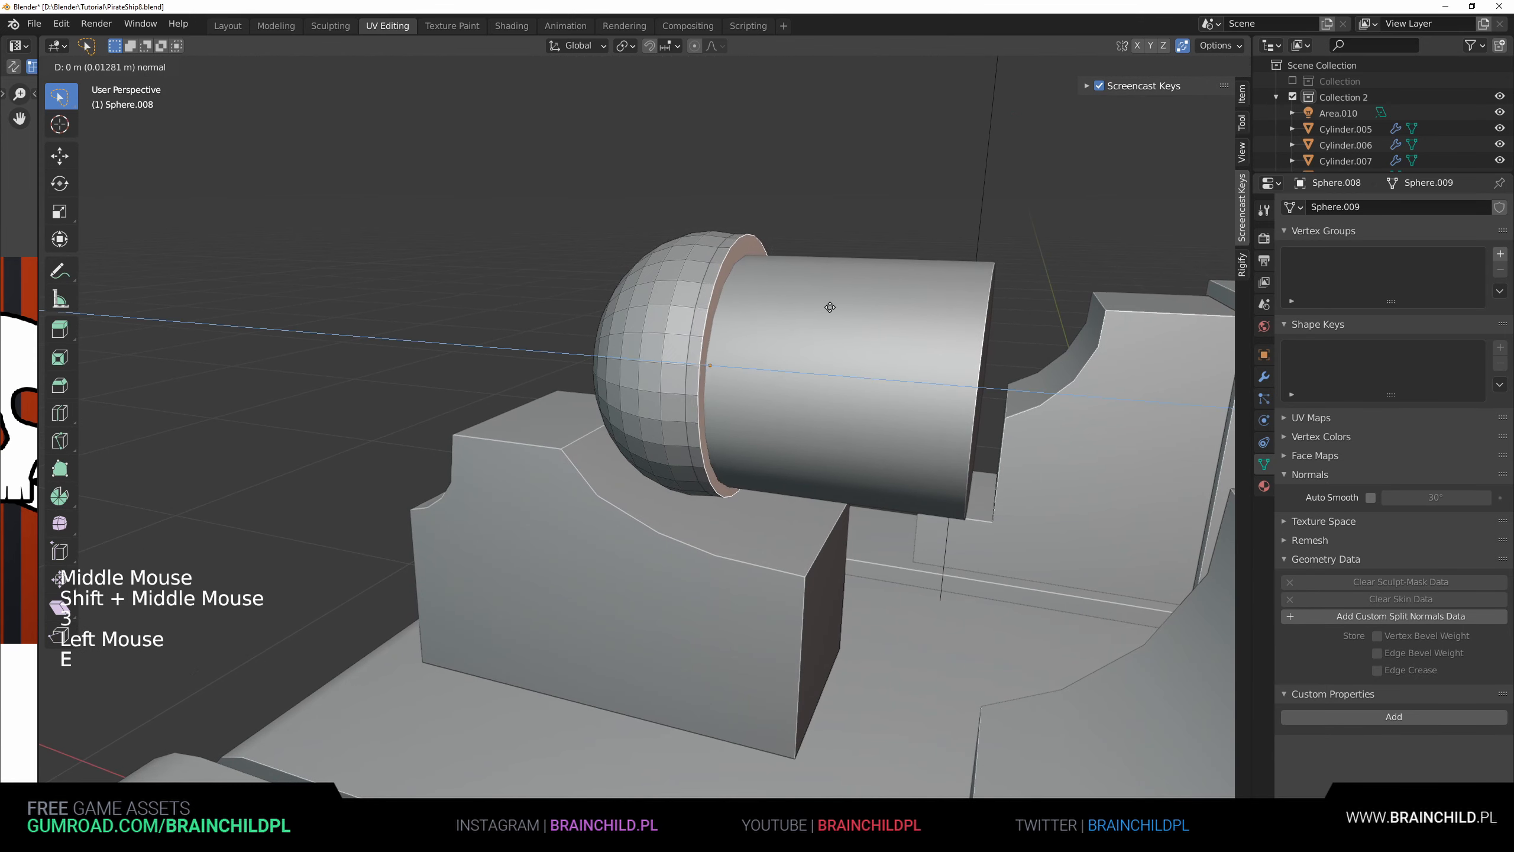
pyautogui.press('s')
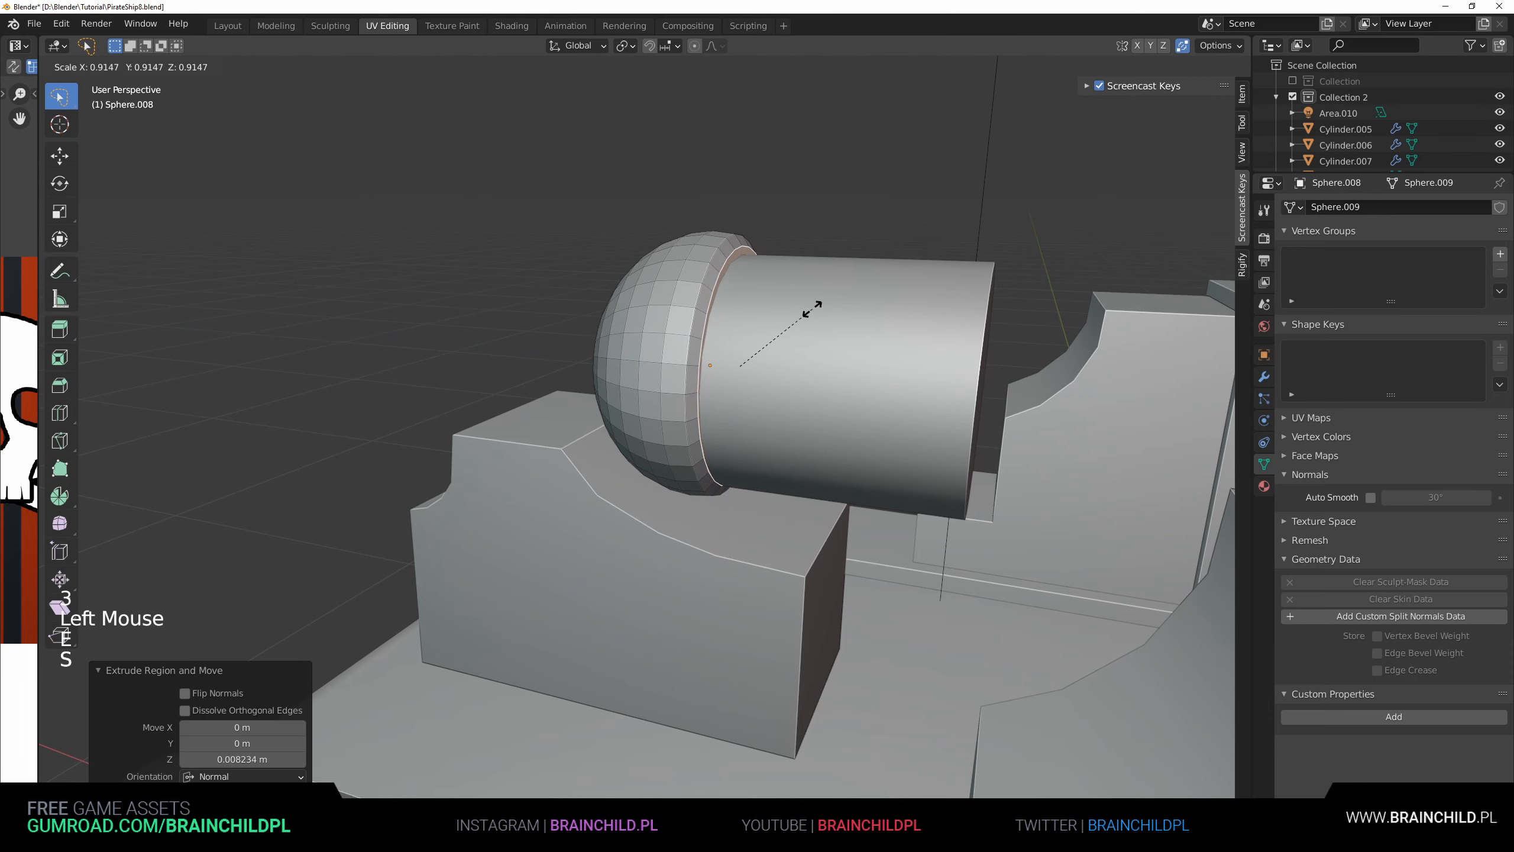
pyautogui.click(813, 309)
# - Shift the dome's reduced cap face slightly and extrude it again along its normal to form a stepped rim
pyautogui.press('g')
pyautogui.click(811, 310)
pyautogui.press('e')
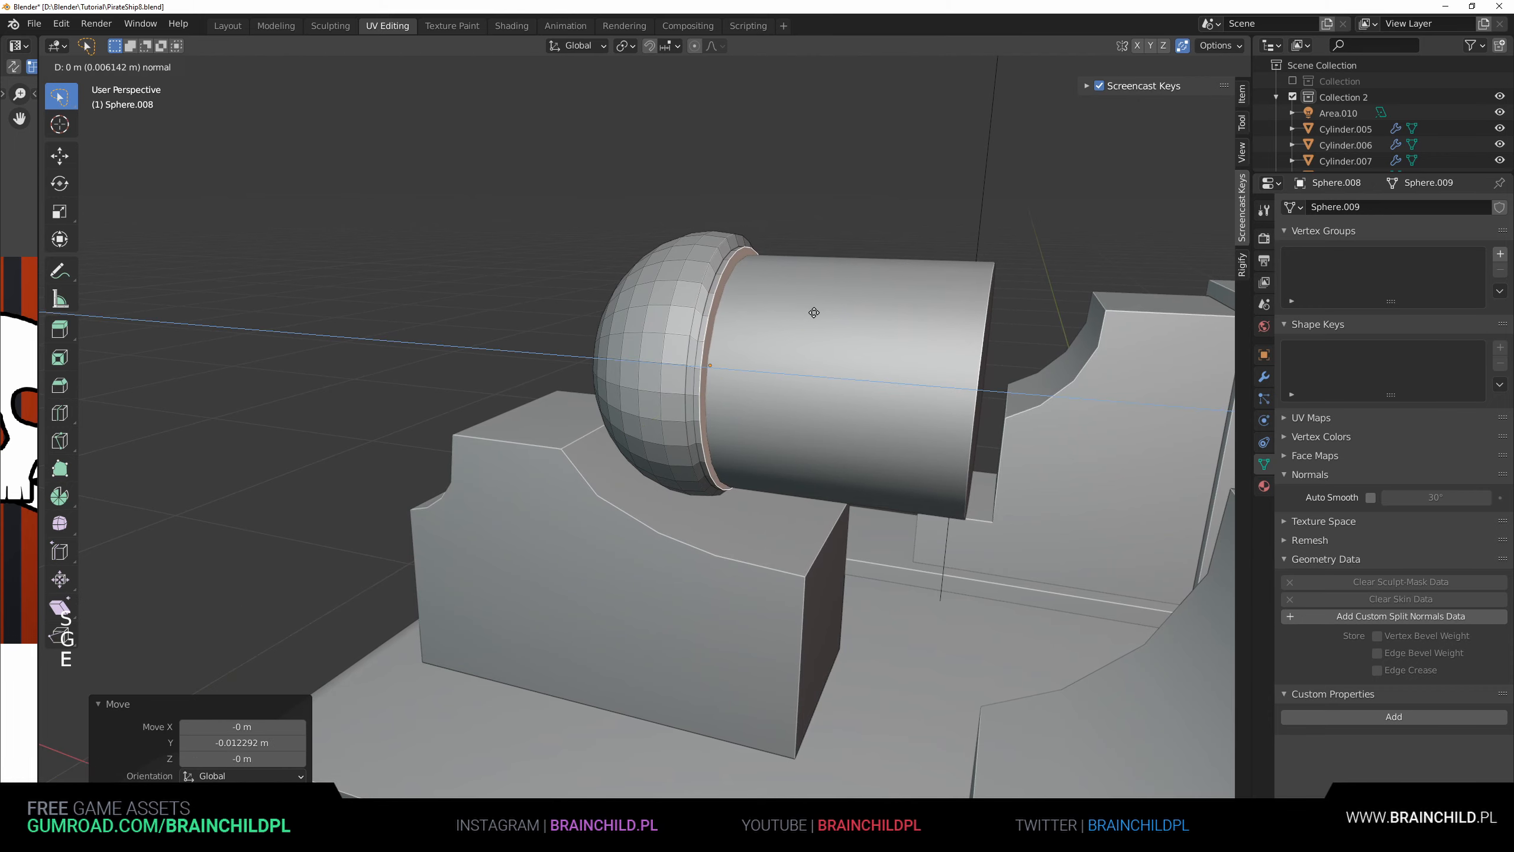
pyautogui.click(820, 313)
pyautogui.press('Tab')
pyautogui.keyDown('shift'); pyautogui.moveTo(744, 300); pyautogui.dragTo(800, 364, button='middle'); pyautogui.keyUp('shift')
pyautogui.scroll(-2, 775, 343)
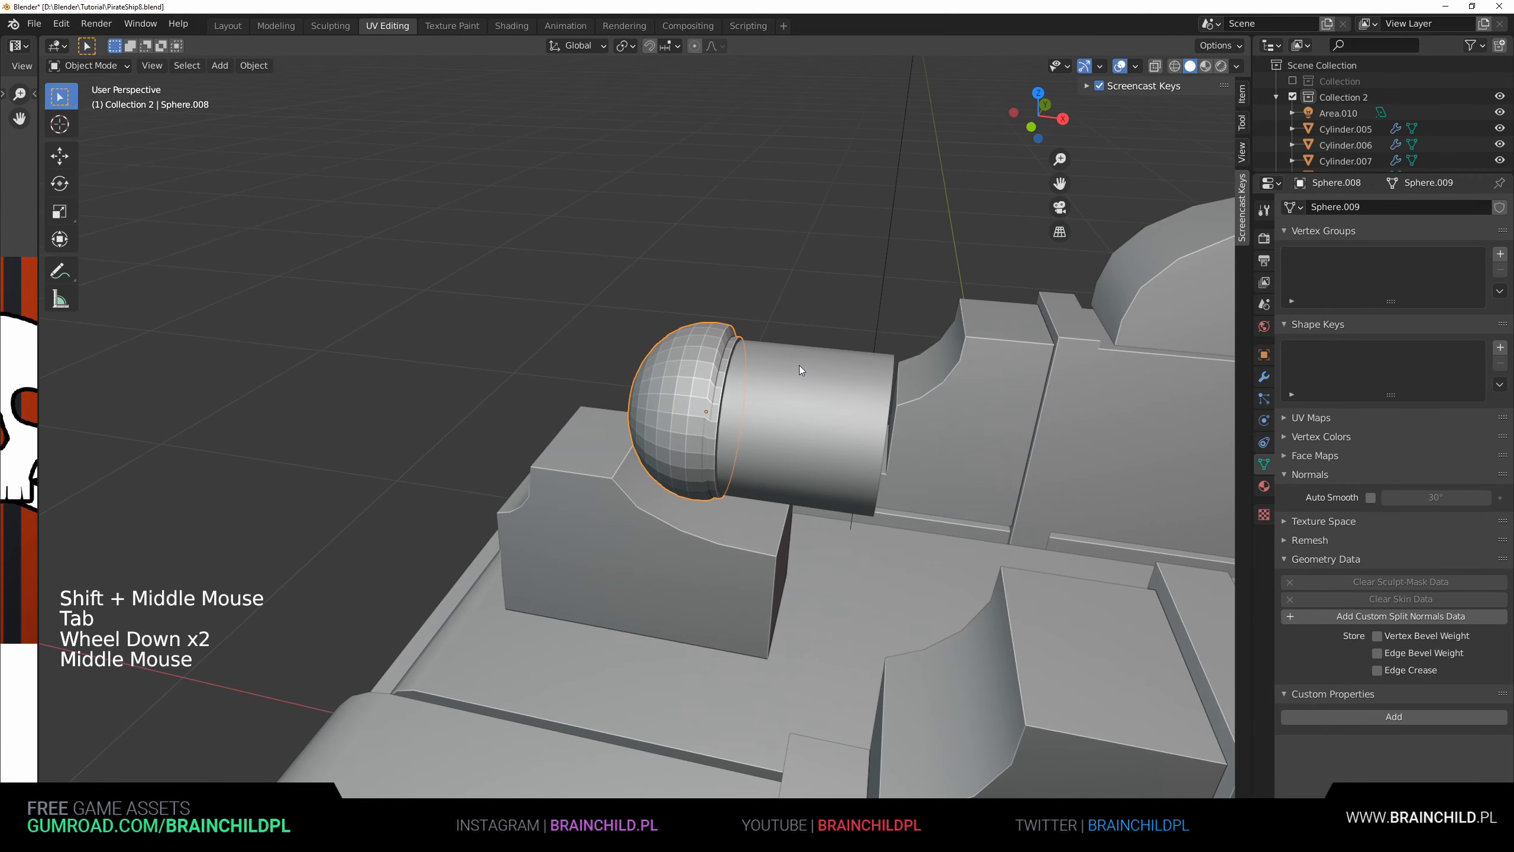
pyautogui.press('a')
pyautogui.press('Tab')
pyautogui.click(714, 373)
pyautogui.press('Tab')
pyautogui.press('a')
pyautogui.press('q')
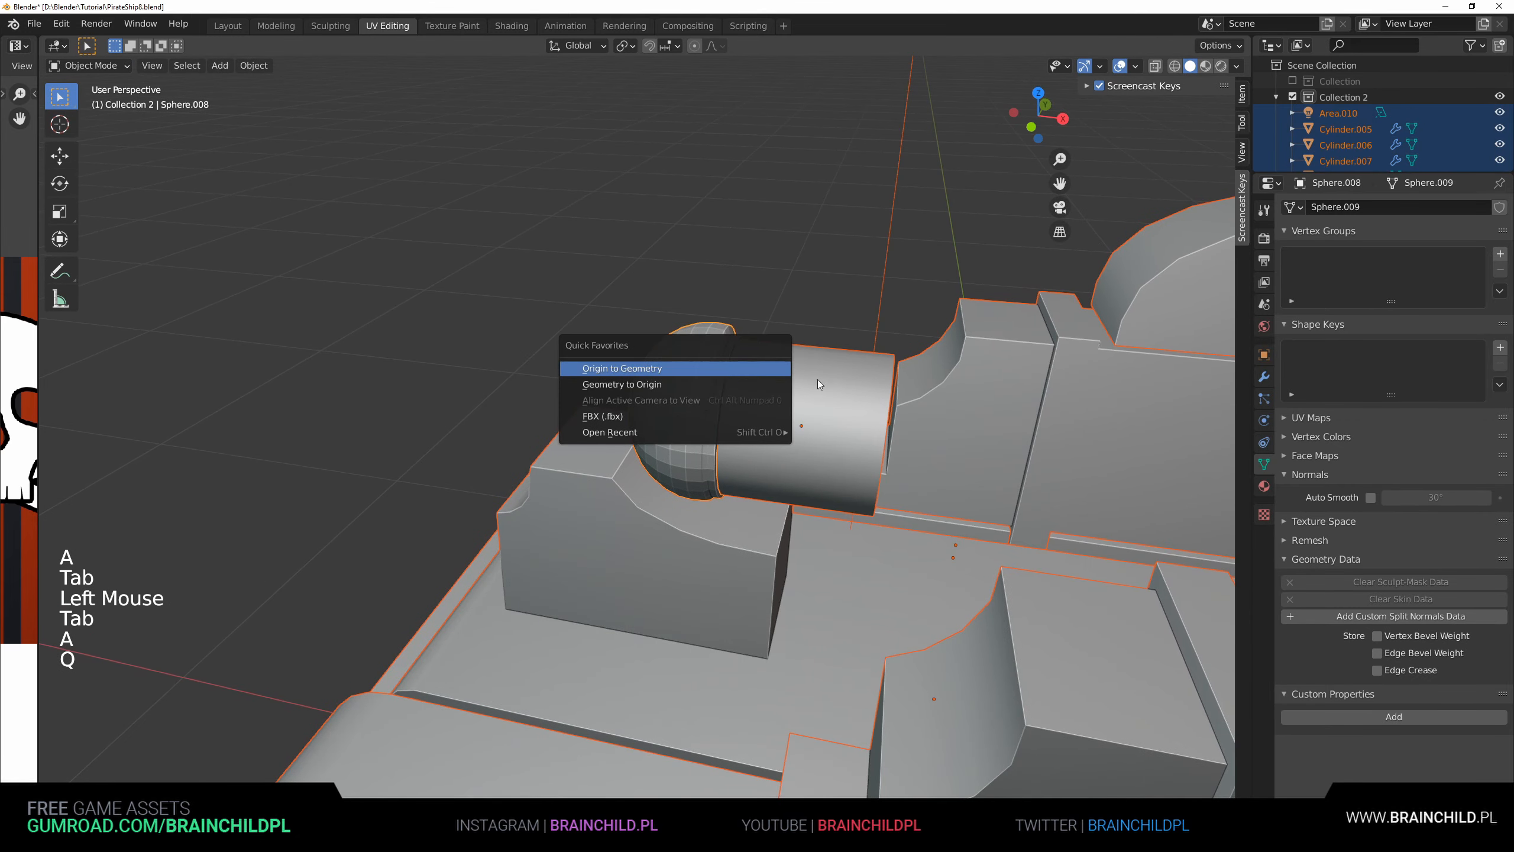
pyautogui.press('Tab')
pyautogui.click(679, 367)
pyautogui.press('Tab')
pyautogui.press('a')
pyautogui.press('q')
pyautogui.press('Tab')
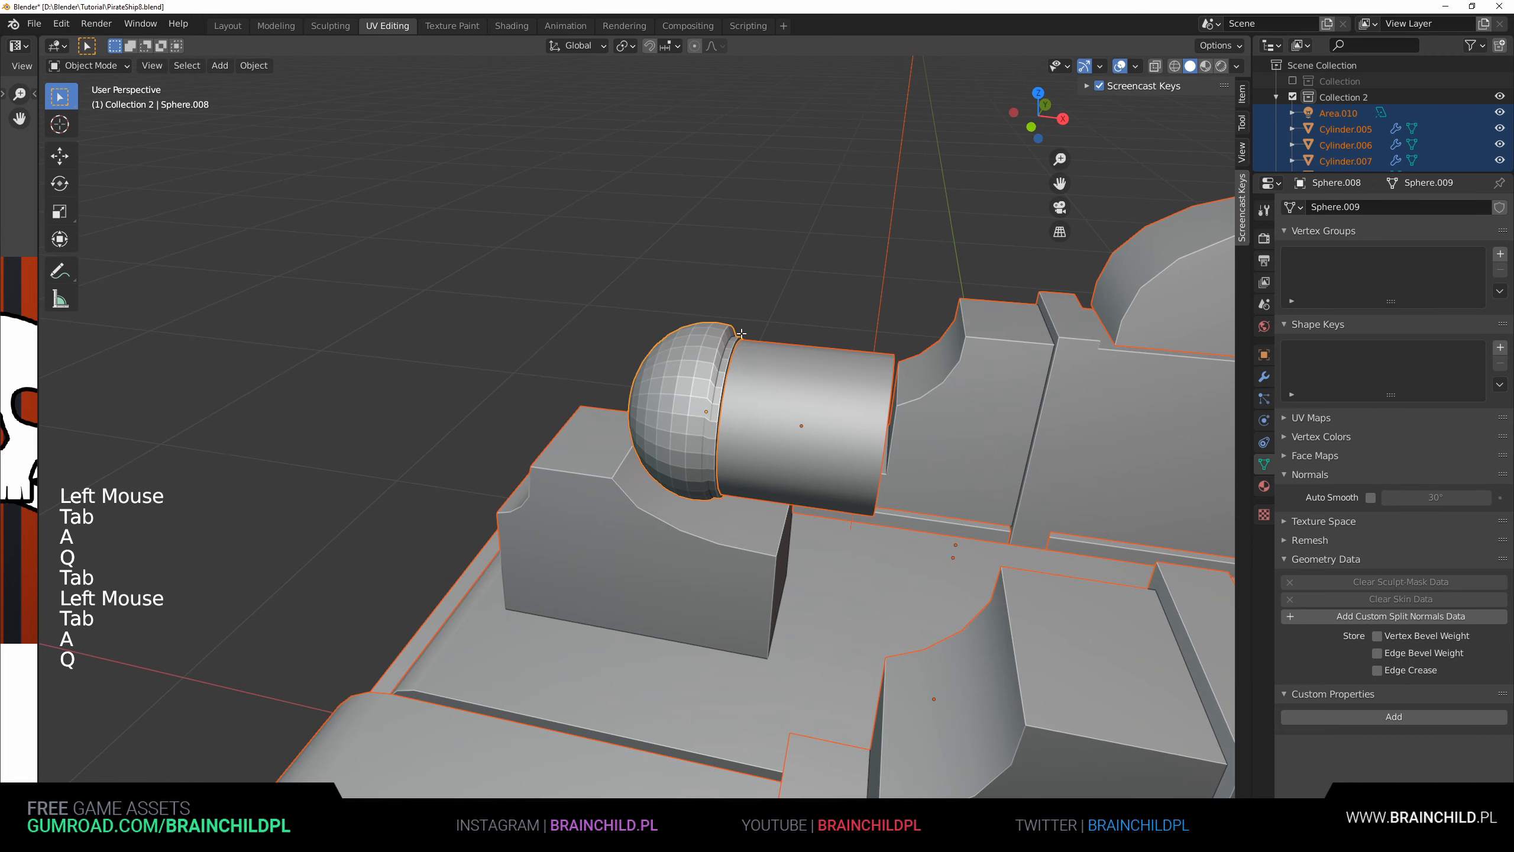
pyautogui.click(706, 345)
pyautogui.press('a')
pyautogui.press('q')
pyautogui.click(705, 344)
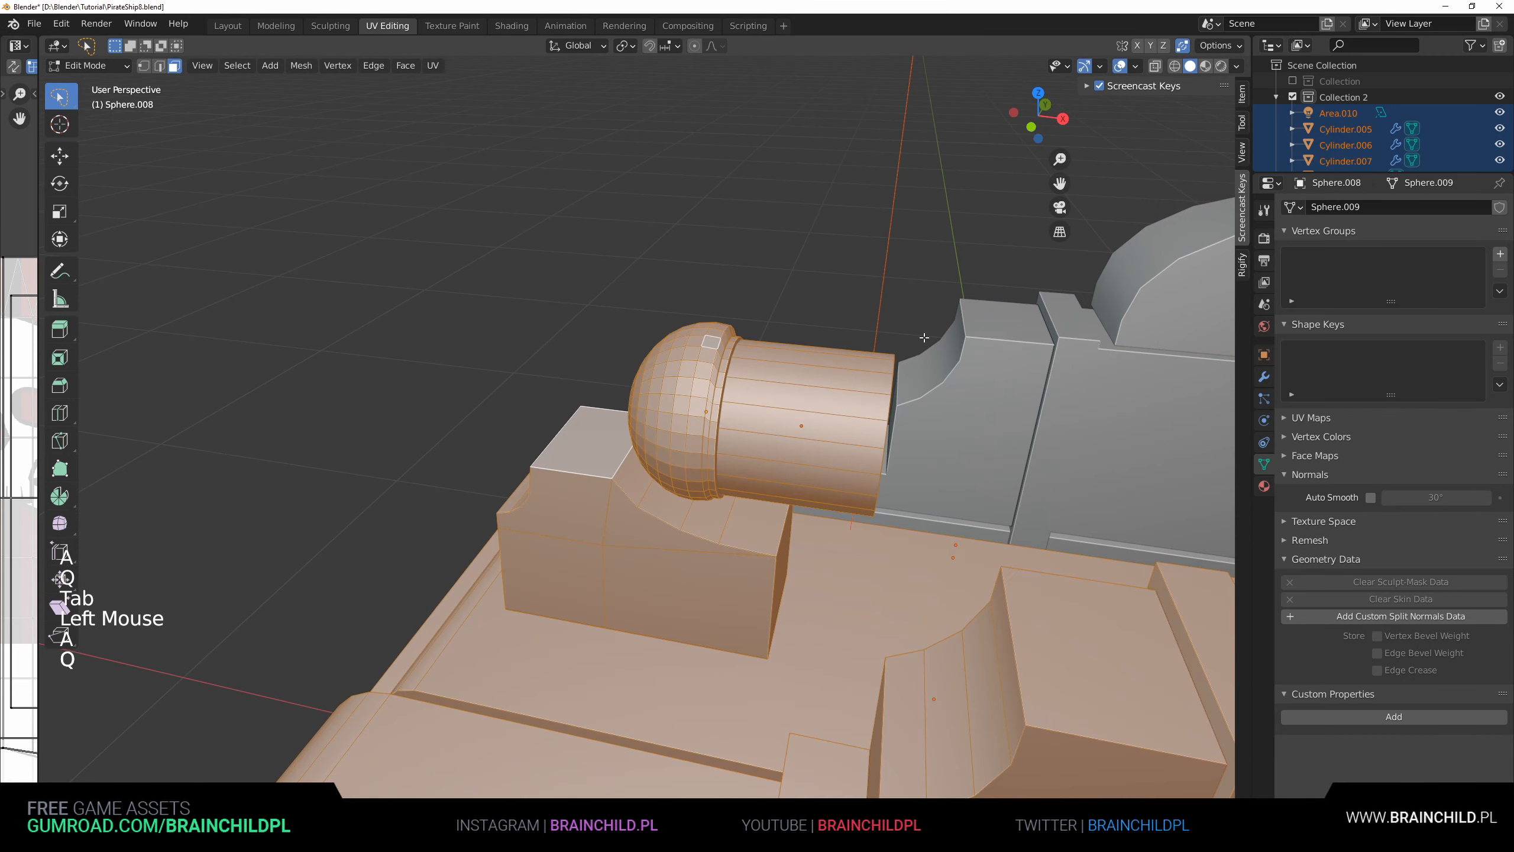
# - Separate the dome's linked mesh into its own object and select it in object mode
pyautogui.press('p')
pyautogui.click(691, 367)
pyautogui.press('Tab')
pyautogui.click(693, 362)
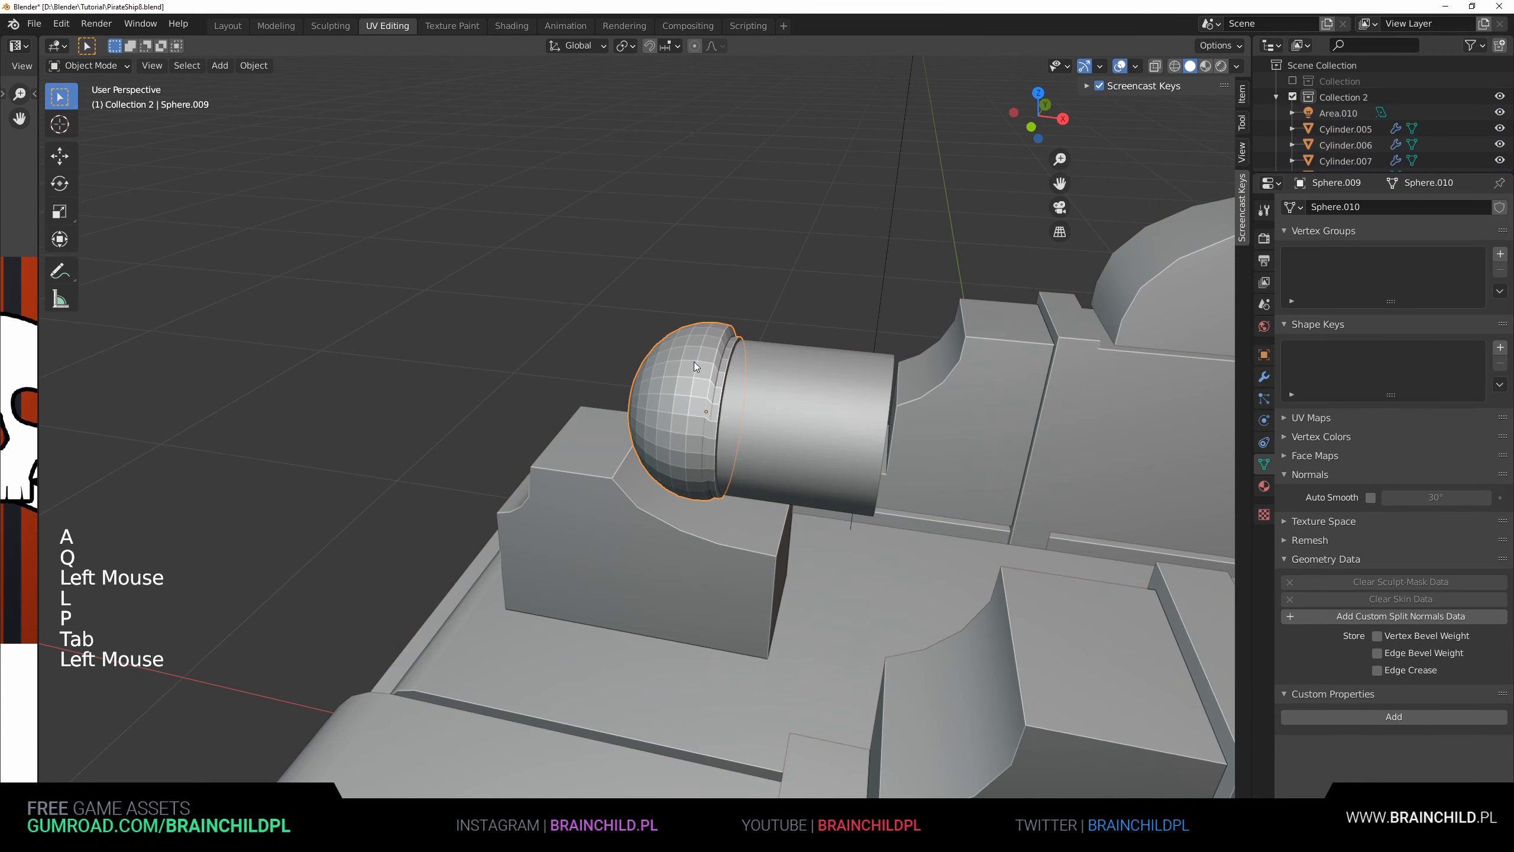
# - Shade all faces of the dome smooth
pyautogui.press('a')
pyautogui.press('q')
pyautogui.click(694, 362)
pyautogui.press('Tab')
pyautogui.press('q')
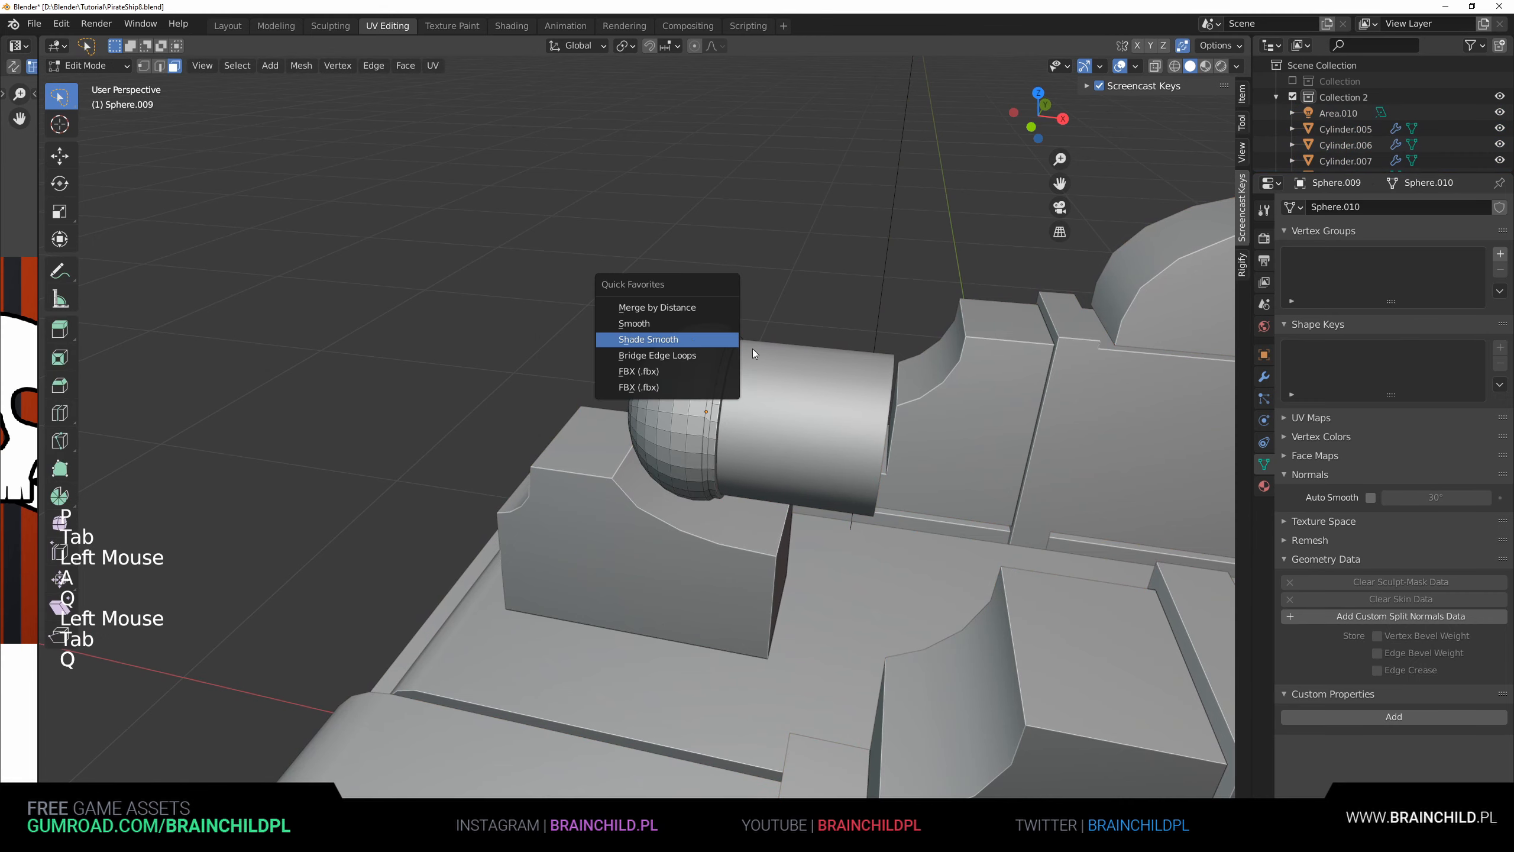
pyautogui.press('a')
pyautogui.press('q')
pyautogui.click(765, 357)
pyautogui.press('Tab')
# - Enable Auto Smooth for the dome's normals with the angle at 180°
pyautogui.moveTo(762, 358); pyautogui.dragTo(847, 362, button='middle')
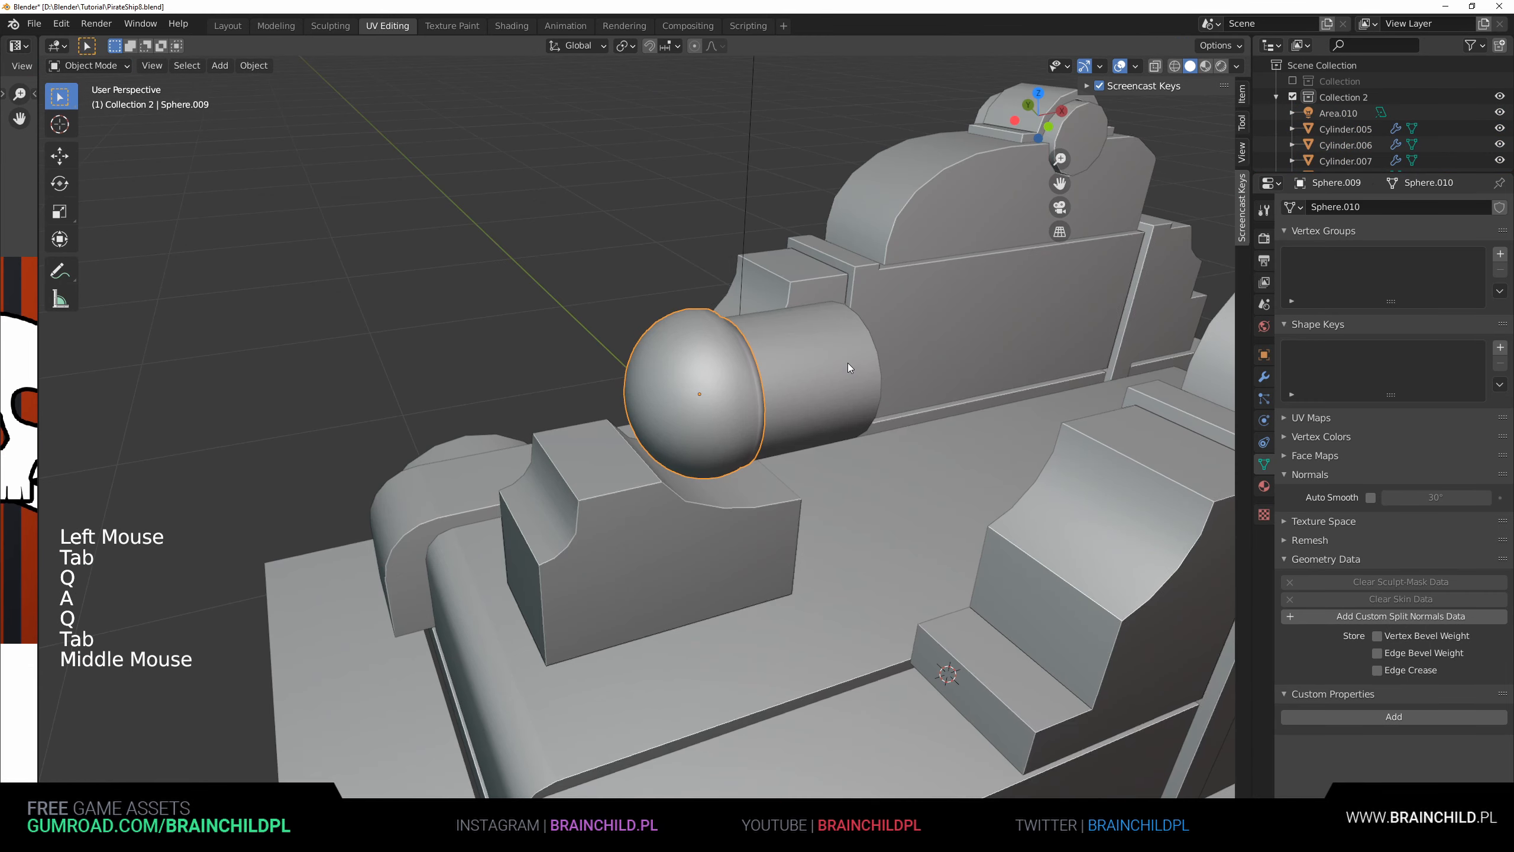
pyautogui.scroll(-4, 822, 369)
pyautogui.click(552, 295)
pyautogui.scroll(5, 575, 320)
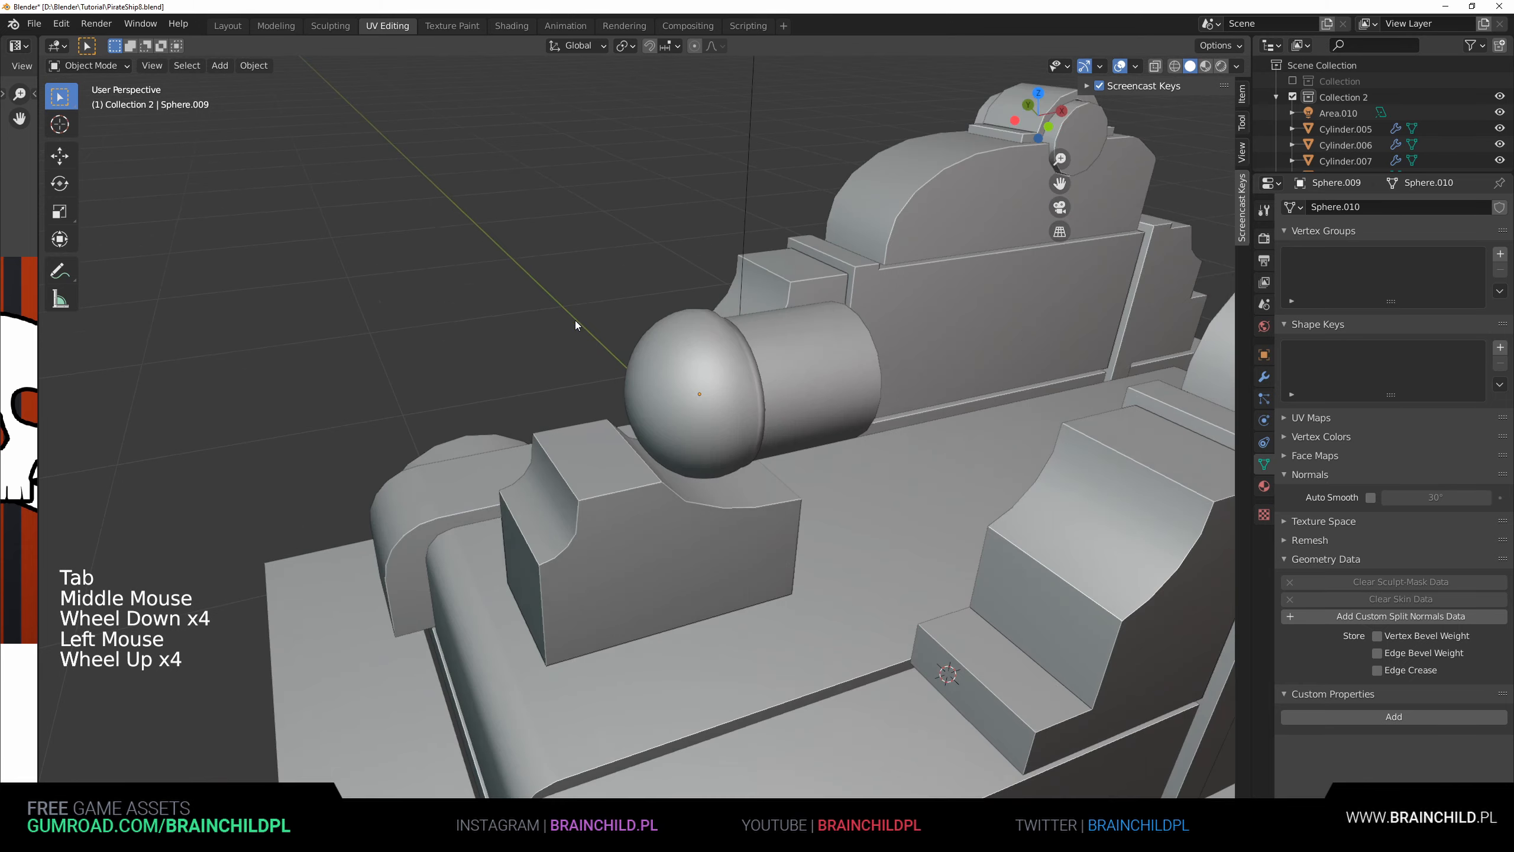
pyautogui.moveTo(575, 320)
pyautogui.mouseDown(button='middle')
pyautogui.moveTo(456, 307)
pyautogui.moveTo(850, 376)
pyautogui.moveTo(819, 379)
pyautogui.mouseUp(button='middle')
pyautogui.click(1370, 498)
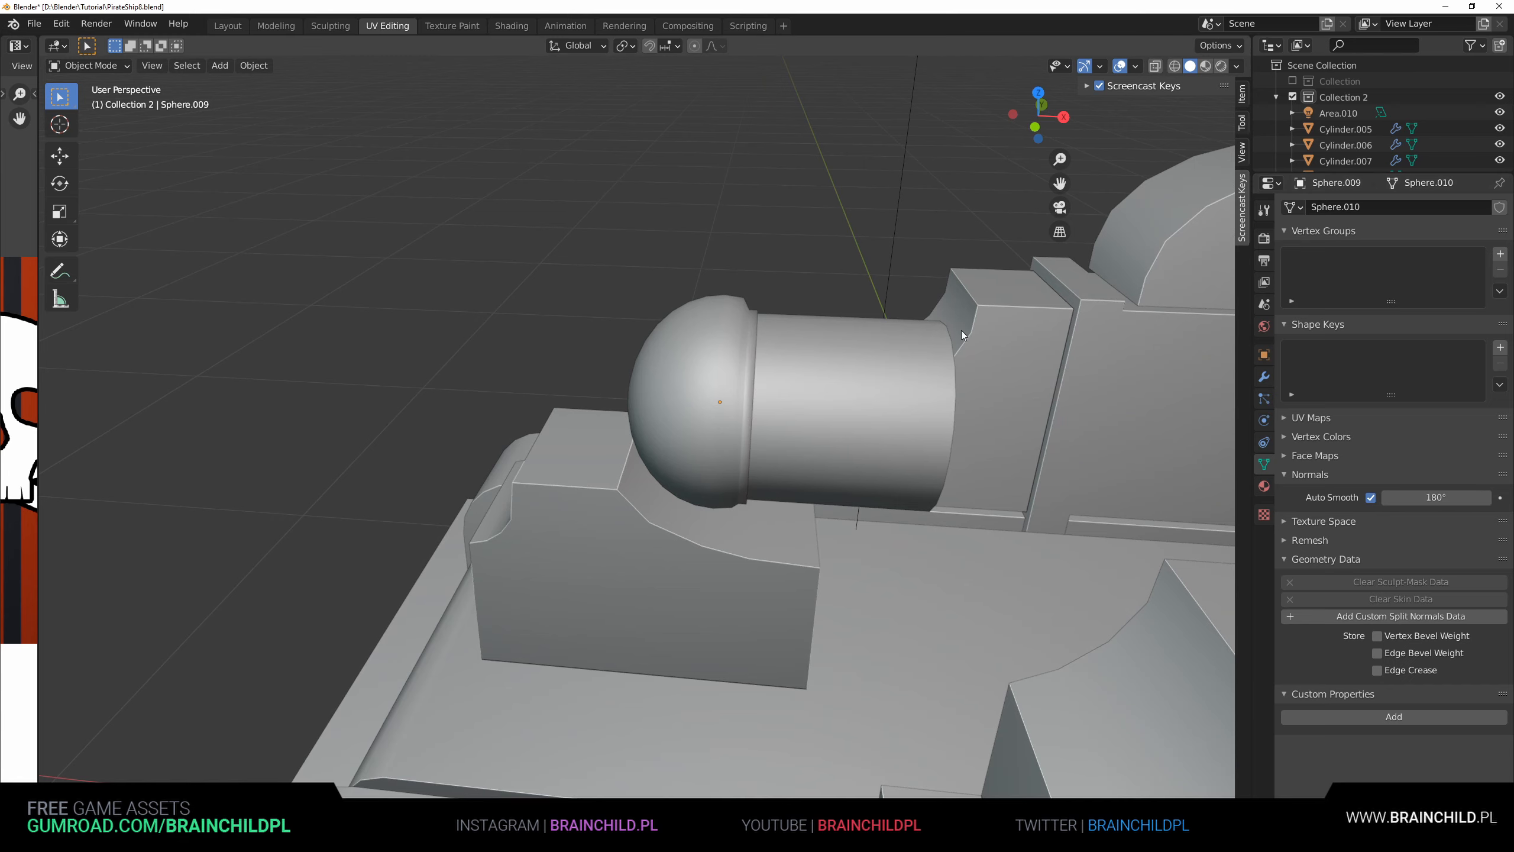
# - Mark the edge loops around the dome's stepped rim as sharp
pyautogui.click(672, 352)
pyautogui.moveTo(672, 352); pyautogui.dragTo(608, 353, button='middle')
pyautogui.press('Tab')
pyautogui.press('2')
pyautogui.click(686, 359)
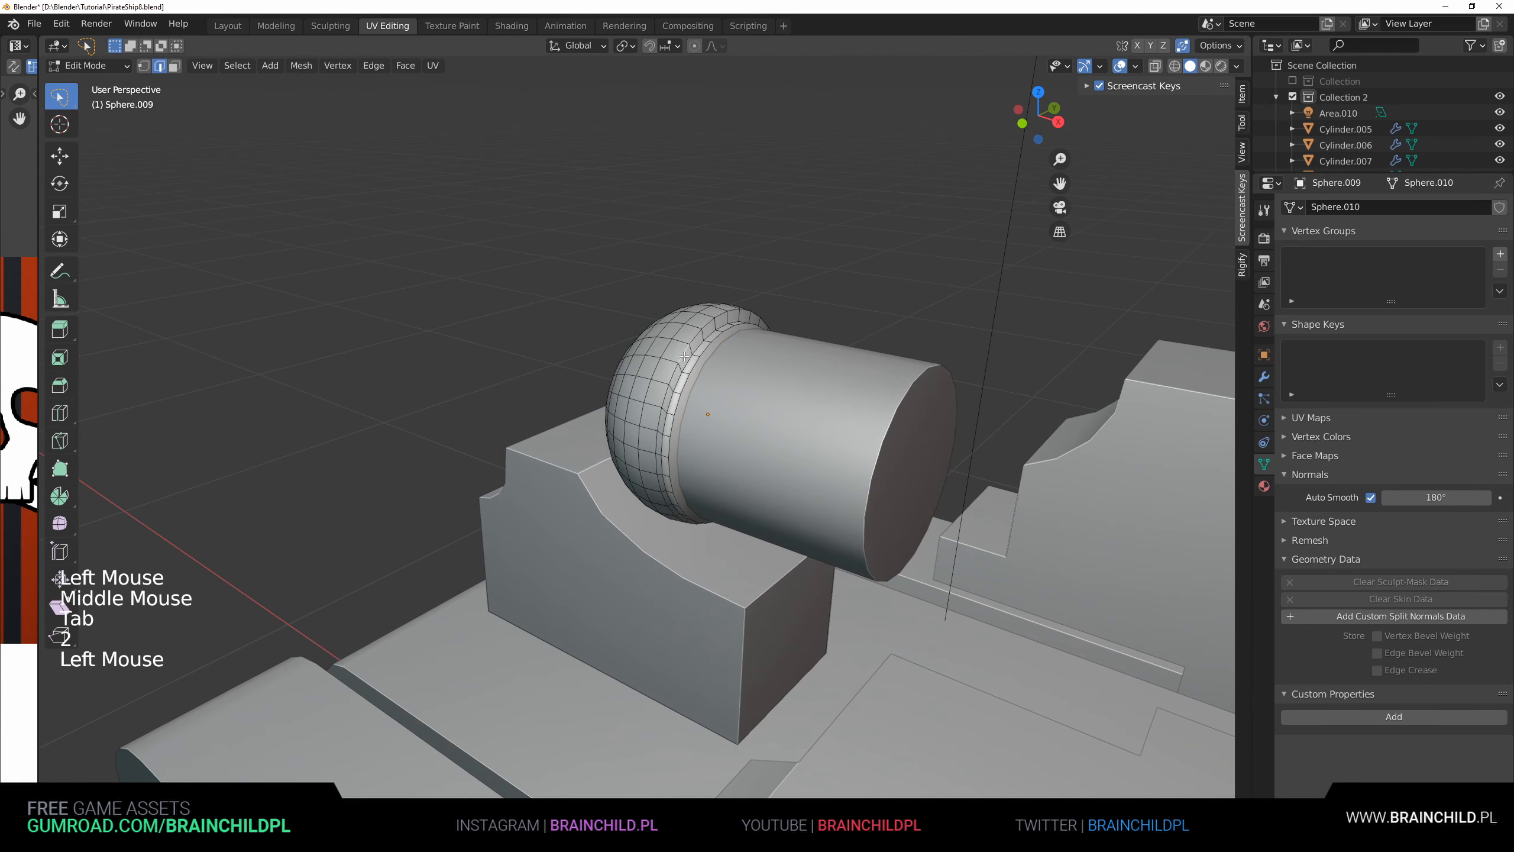
pyautogui.keyDown('alt'); pyautogui.keyDown('shift'); pyautogui.click(685, 359); pyautogui.keyUp('shift'); pyautogui.keyUp('alt')
pyautogui.keyDown('alt'); pyautogui.keyDown('shift'); pyautogui.click(686, 359); pyautogui.keyUp('shift'); pyautogui.keyUp('alt')
pyautogui.keyDown('alt'); pyautogui.keyDown('shift'); pyautogui.click(686, 359); pyautogui.keyUp('shift'); pyautogui.keyUp('alt')
pyautogui.hotkey('ctrl', 'e')
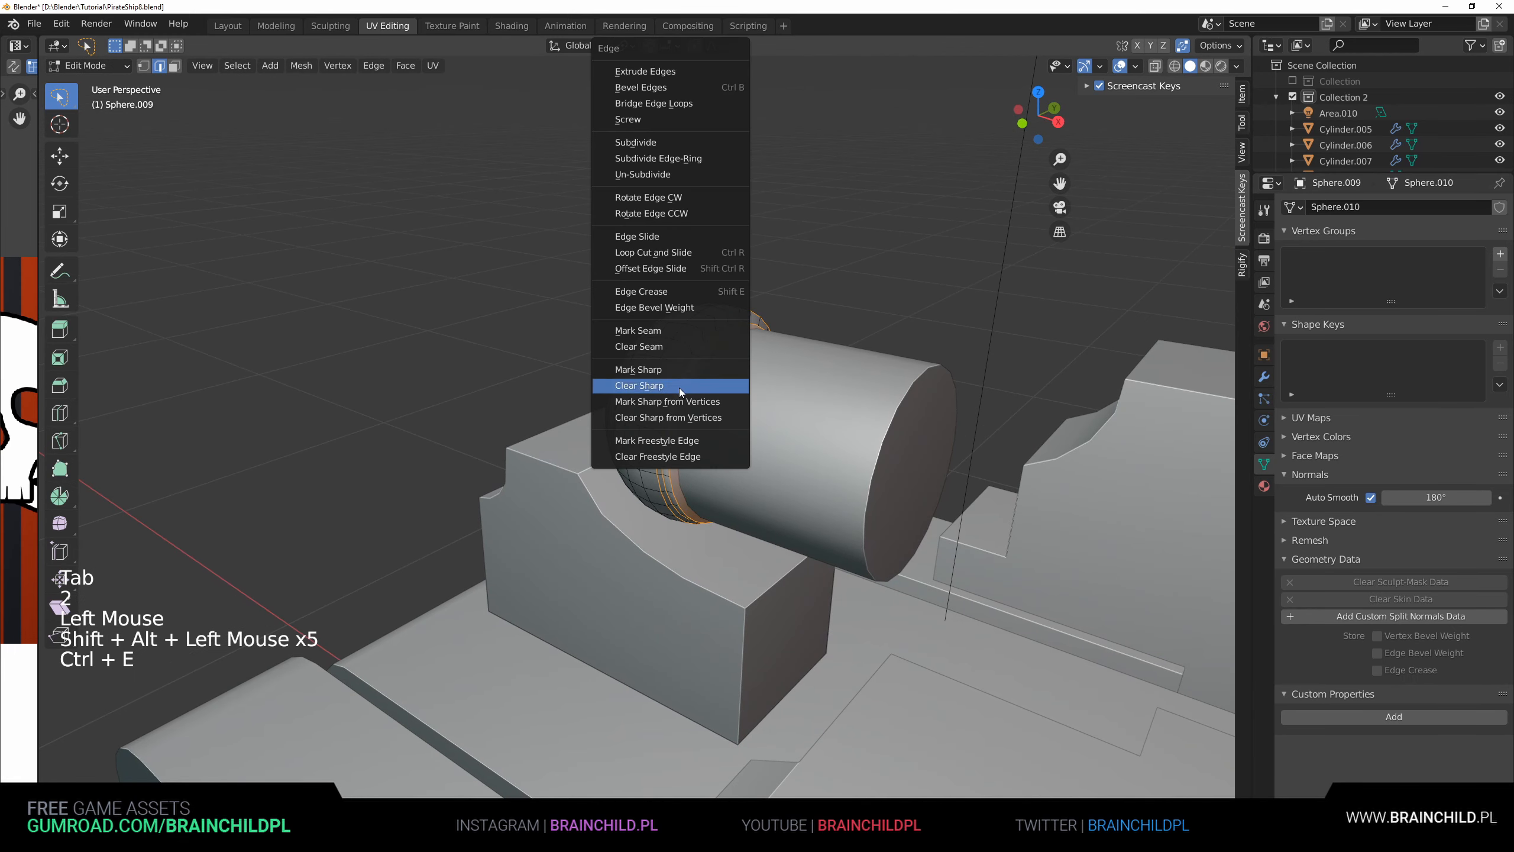
pyautogui.click(679, 388)
pyautogui.press('Tab')
# - Deselect the dome and save the file
pyautogui.scroll(-3, 658, 356)
pyautogui.click(571, 295)
pyautogui.moveTo(571, 294); pyautogui.dragTo(705, 348, button='middle')
pyautogui.hotkey('ctrl', 's')
pyautogui.scroll(4, 675, 310)
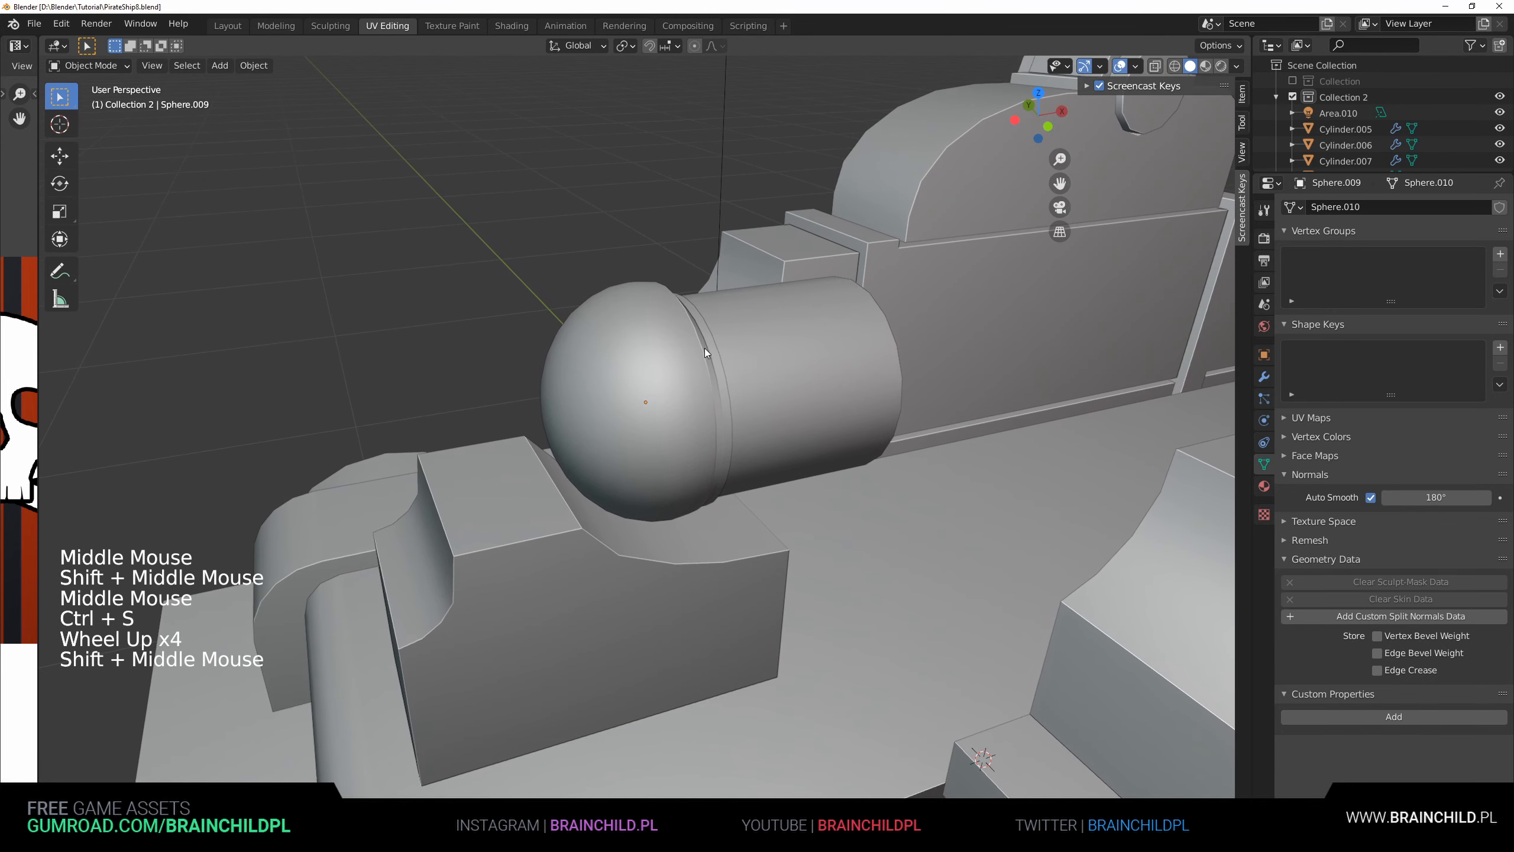
# - Add loop cuts around the middle of the dome
pyautogui.scroll(1, 651, 350)
pyautogui.click(651, 351)
pyautogui.press('Tab')
pyautogui.hotkey('ctrl', 'r')
pyautogui.moveTo(628, 347); pyautogui.dragTo(631, 347)
pyautogui.click(627, 346)
pyautogui.hotkey('ctrl', 'r')
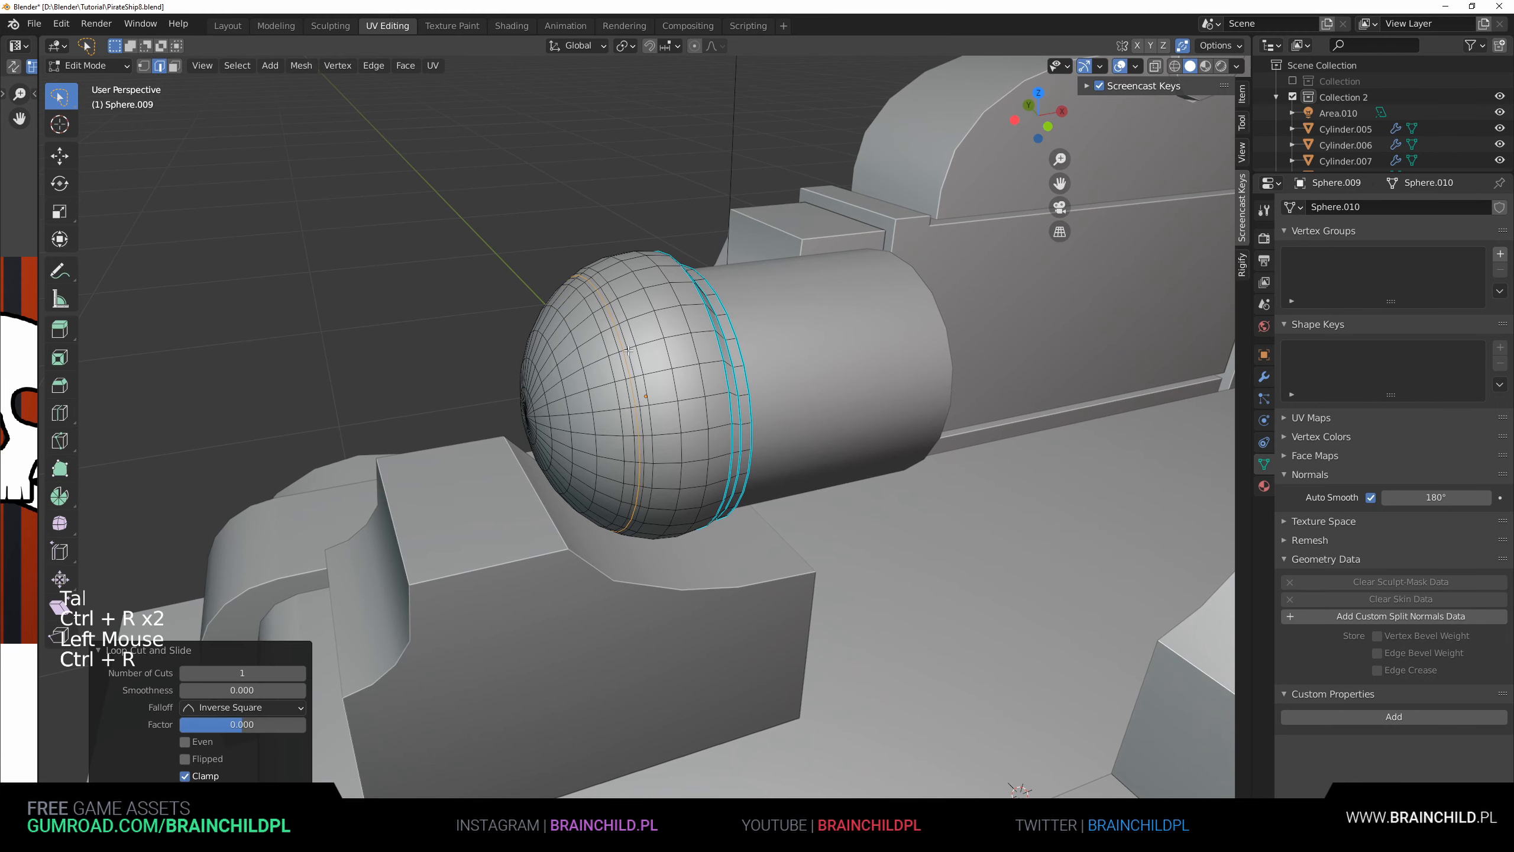
# - Scale the new loop on the dome to form a thin band, finishing with a scale factor of 0.981
pyautogui.press('s')
pyautogui.click(663, 354)
pyautogui.moveTo(685, 356); pyautogui.dragTo(629, 345, button='middle')
pyautogui.press('s')
pyautogui.click(649, 323)
# - Mark the two edge loops bordering the thin band on the dome as sharp
pyautogui.scroll(3, 627, 347)
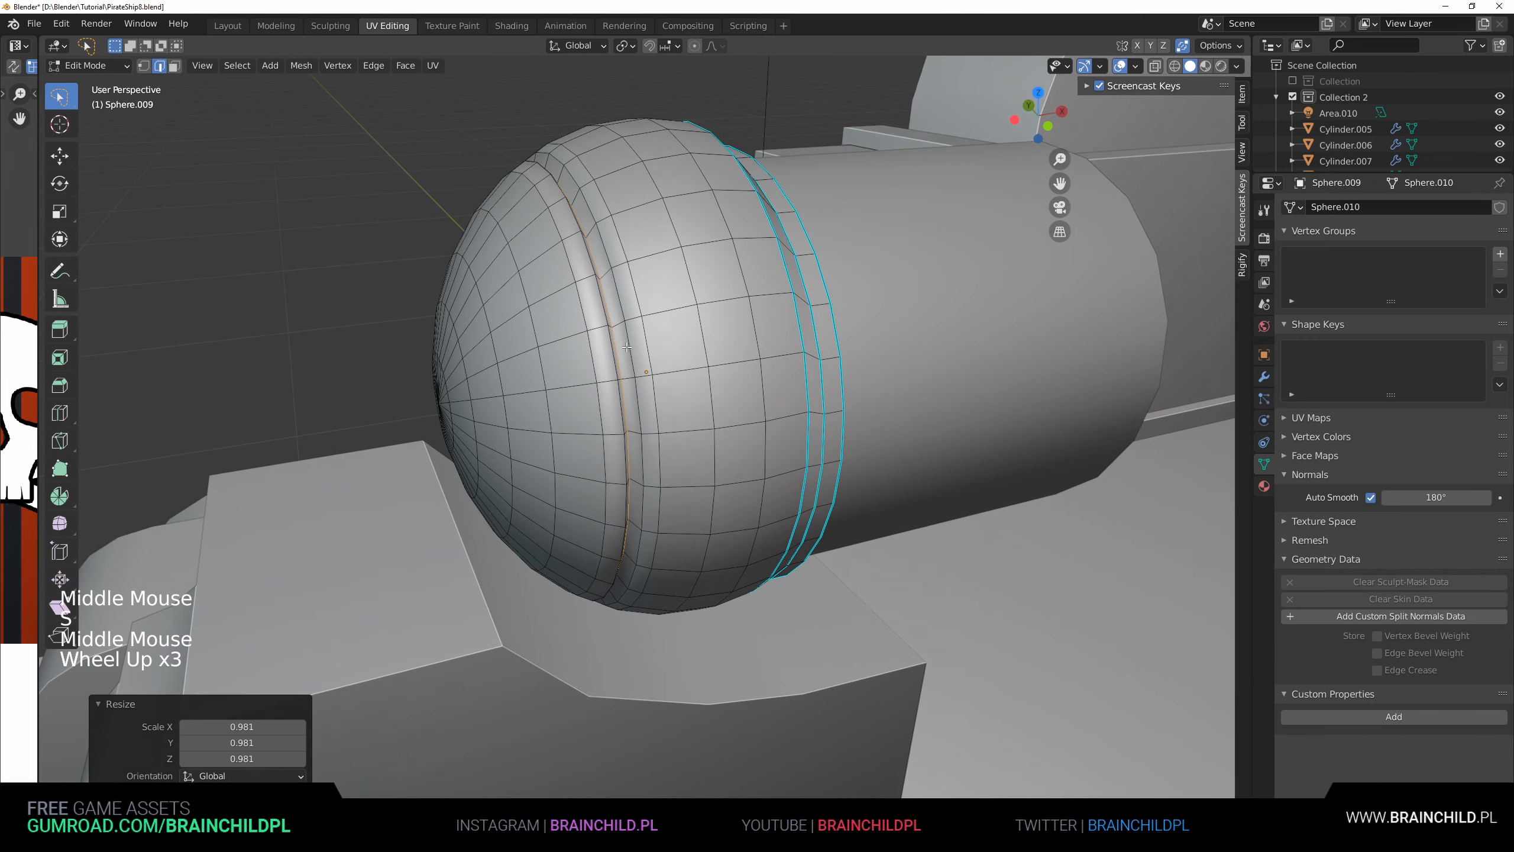
pyautogui.keyDown('alt'); pyautogui.keyDown('shift'); pyautogui.click(602, 307); pyautogui.keyUp('shift'); pyautogui.keyUp('alt')
pyautogui.keyDown('alt'); pyautogui.keyDown('shift'); pyautogui.click(627, 306); pyautogui.keyUp('shift'); pyautogui.keyUp('alt')
pyautogui.hotkey('ctrl', 'e')
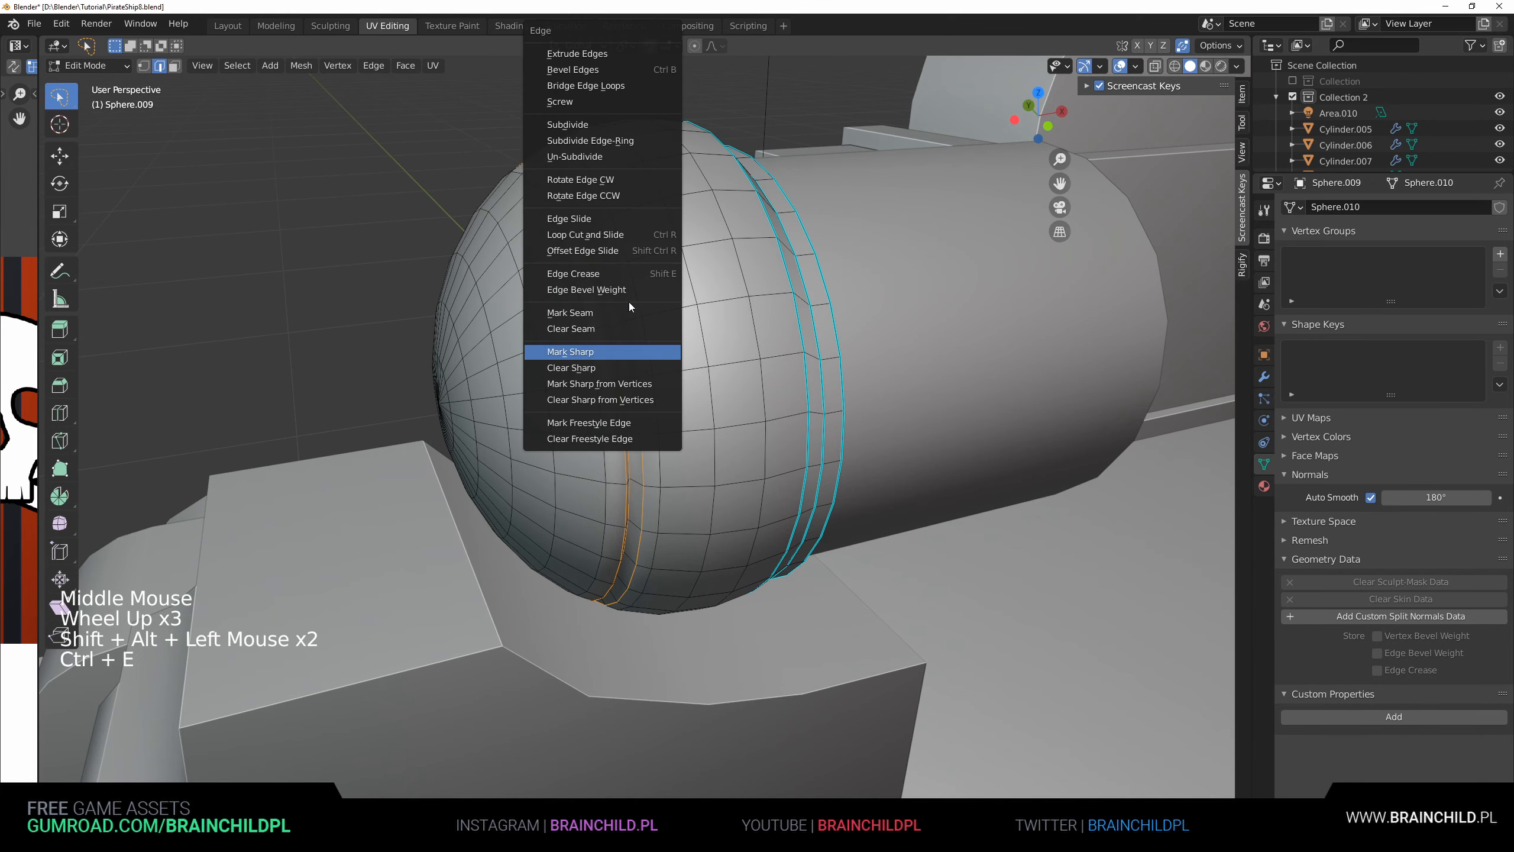
pyautogui.click(608, 352)
pyautogui.press('Tab')
# - Dissolve the innermost edge ring around the dome's tip
pyautogui.scroll(-11, 627, 303)
pyautogui.moveTo(632, 316); pyautogui.dragTo(605, 372, button='middle')
pyautogui.scroll(6, 632, 321)
pyautogui.press('Tab')
pyautogui.scroll(3, 632, 321)
pyautogui.keyDown('alt'); pyautogui.keyDown('shift'); pyautogui.click(539, 410); pyautogui.keyUp('shift'); pyautogui.keyUp('alt')
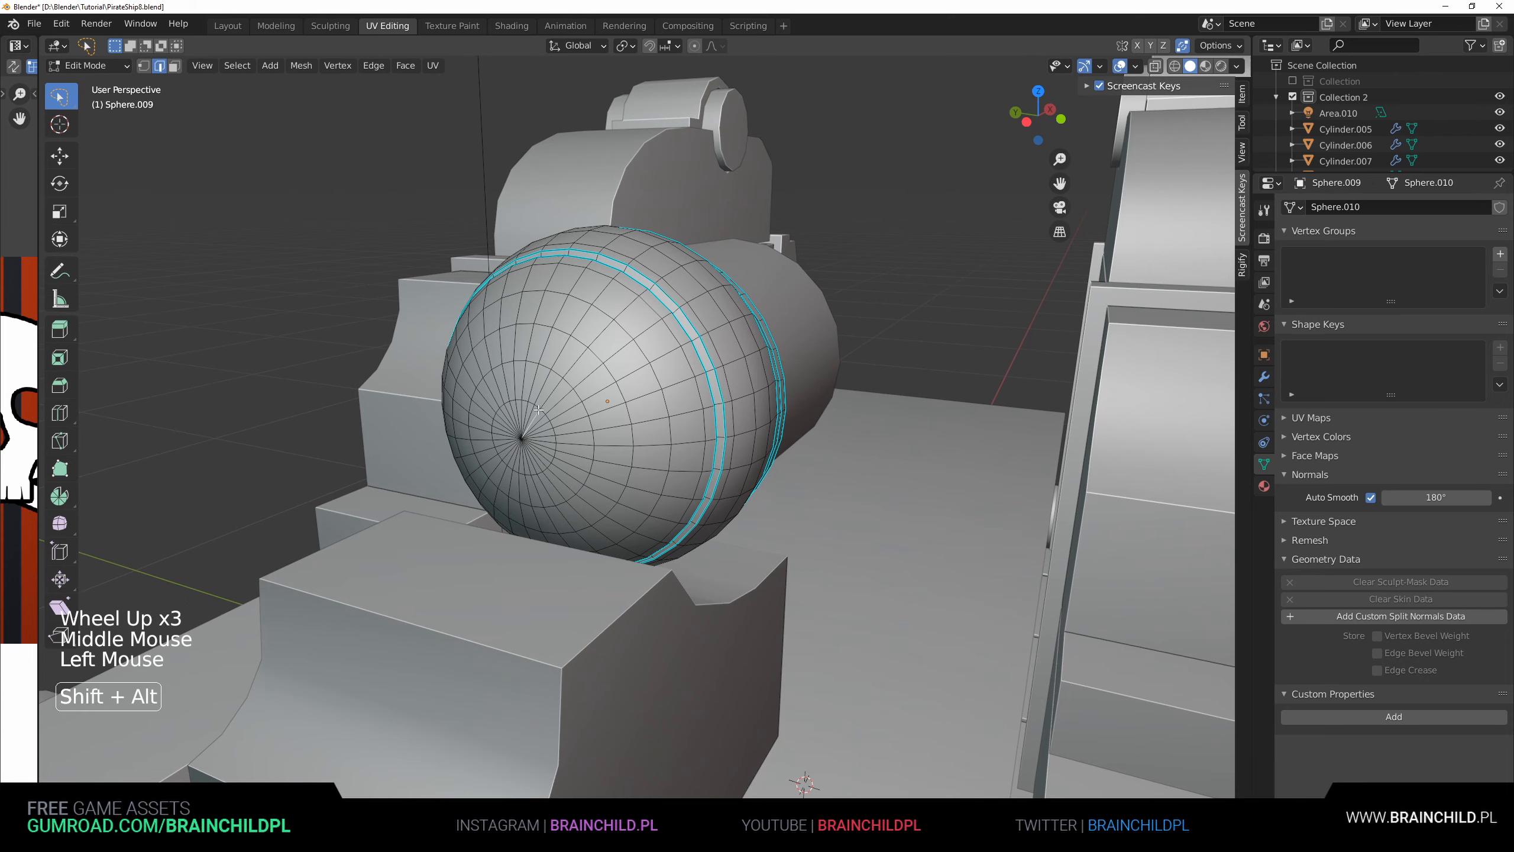
pyautogui.keyDown('shift'); pyautogui.moveTo(540, 409); pyautogui.dragTo(555, 281, button='middle'); pyautogui.keyUp('shift')
pyautogui.scroll(4, 554, 281)
pyautogui.click(555, 278)
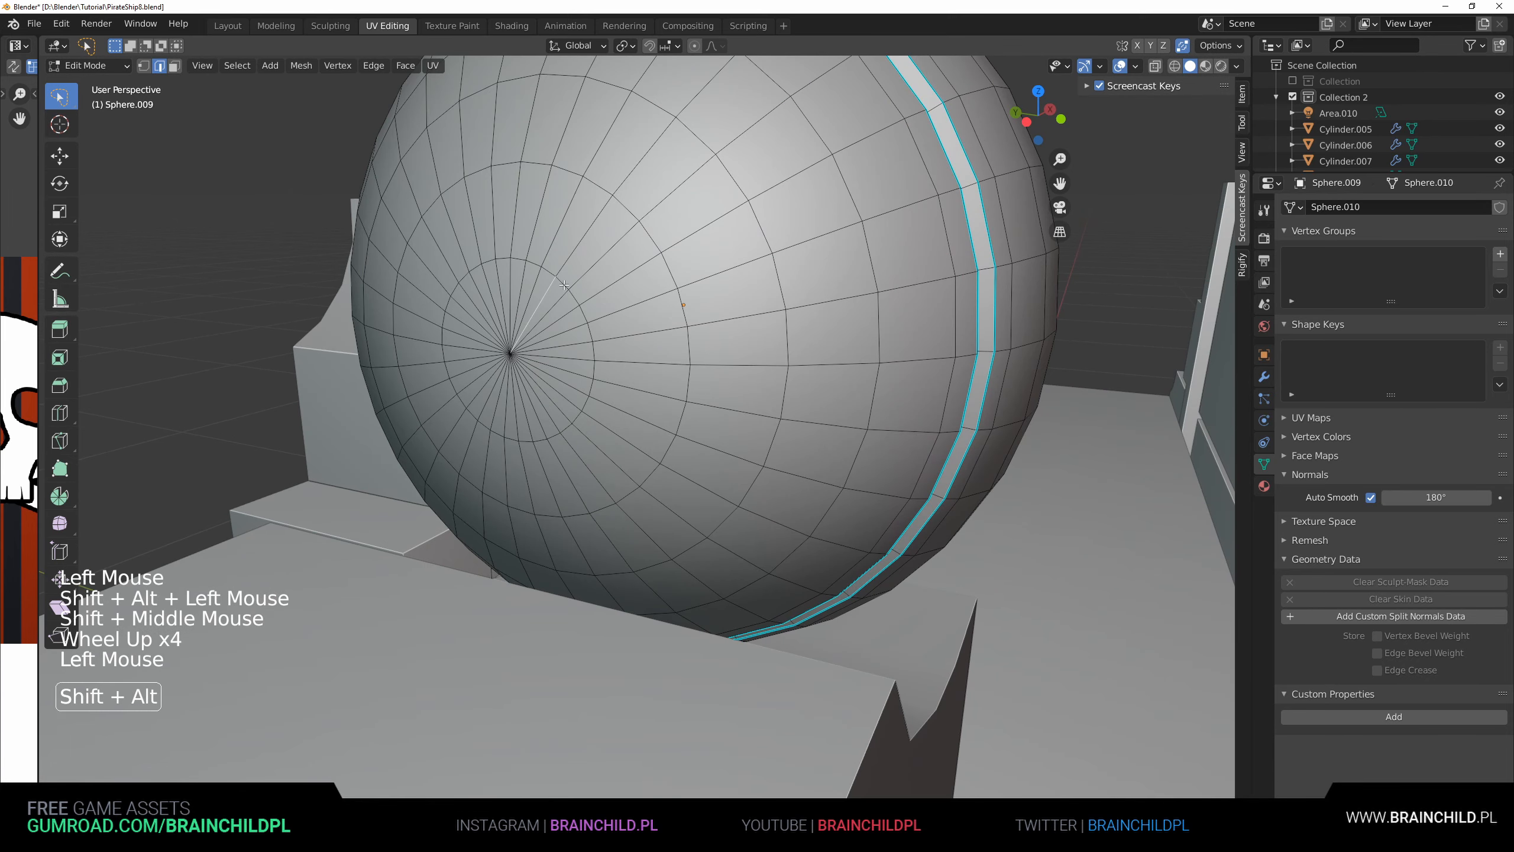
pyautogui.keyDown('alt'); pyautogui.keyDown('shift'); pyautogui.click(563, 282); pyautogui.keyUp('shift'); pyautogui.keyUp('alt')
pyautogui.click(562, 282)
pyautogui.keyDown('alt'); pyautogui.keyDown('shift'); pyautogui.click(563, 282); pyautogui.keyUp('shift'); pyautogui.keyUp('alt')
pyautogui.keyDown('alt'); pyautogui.keyDown('shift'); pyautogui.click(563, 282); pyautogui.keyUp('shift'); pyautogui.keyUp('alt')
pyautogui.keyDown('alt'); pyautogui.keyDown('shift'); pyautogui.click(562, 282); pyautogui.keyUp('shift'); pyautogui.keyUp('alt')
pyautogui.scroll(-2, 563, 282)
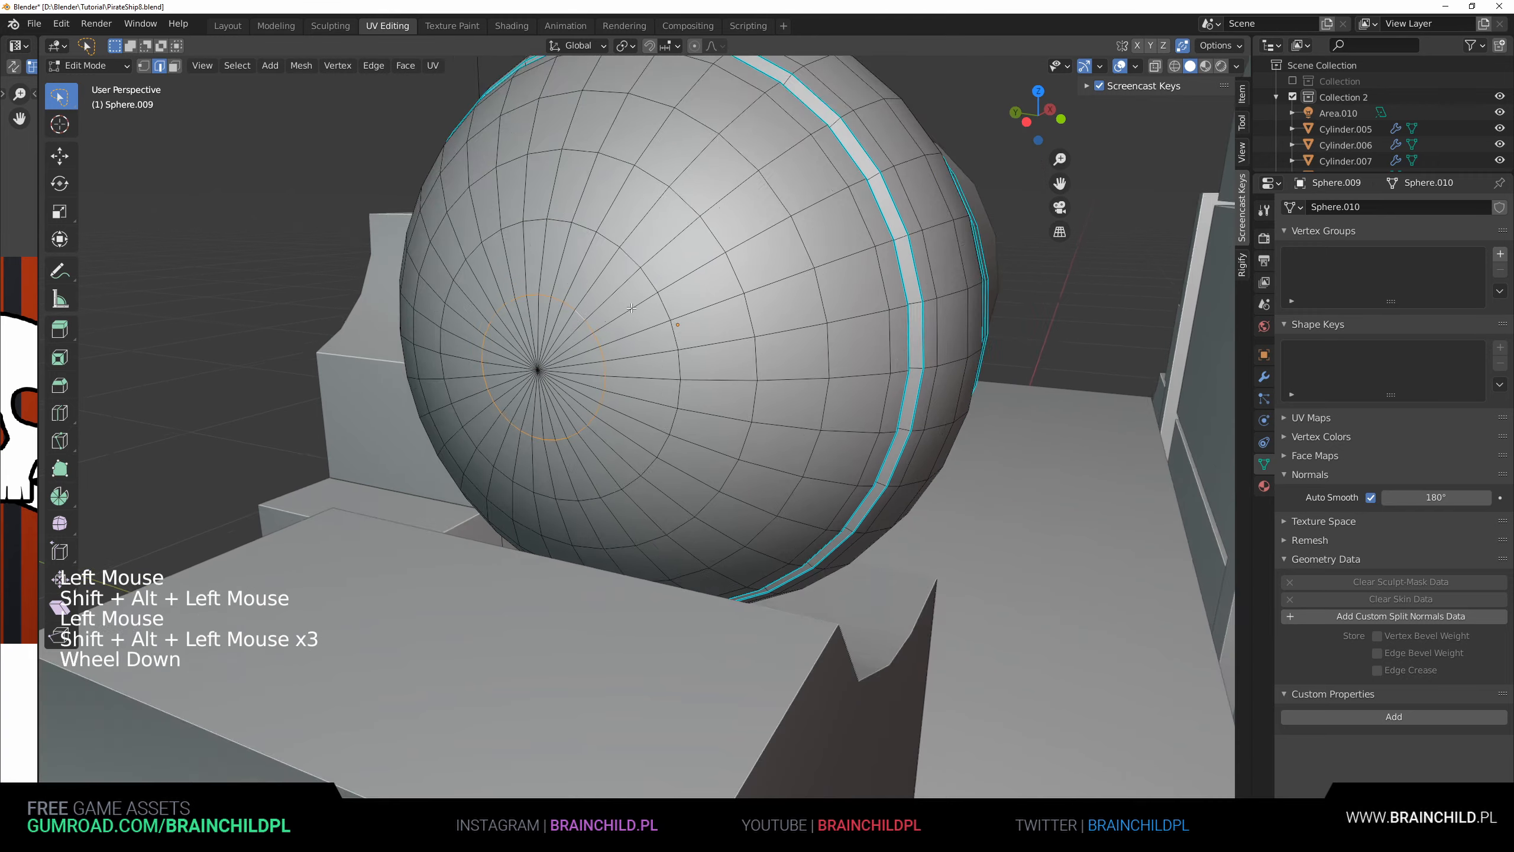
pyautogui.moveTo(563, 282); pyautogui.dragTo(565, 313, button='middle')
pyautogui.press('Delete')
pyautogui.click(541, 386)
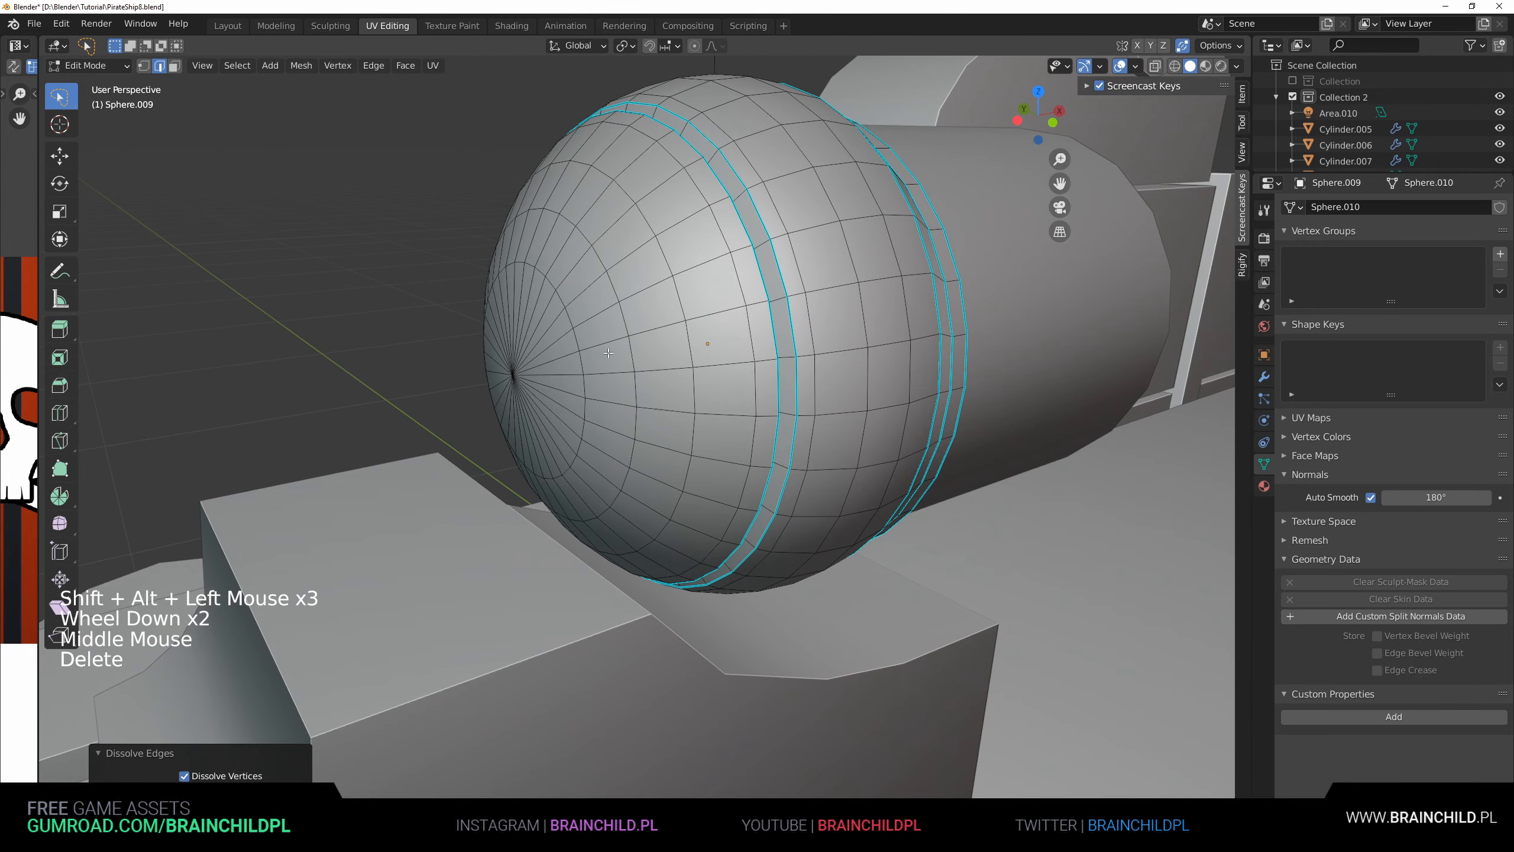
pyautogui.moveTo(541, 386)
pyautogui.mouseDown(button='middle')
pyautogui.moveTo(645, 339)
pyautogui.moveTo(596, 352)
pyautogui.moveTo(569, 382)
pyautogui.moveTo(640, 362)
pyautogui.moveTo(549, 359)
pyautogui.mouseUp(button='middle')
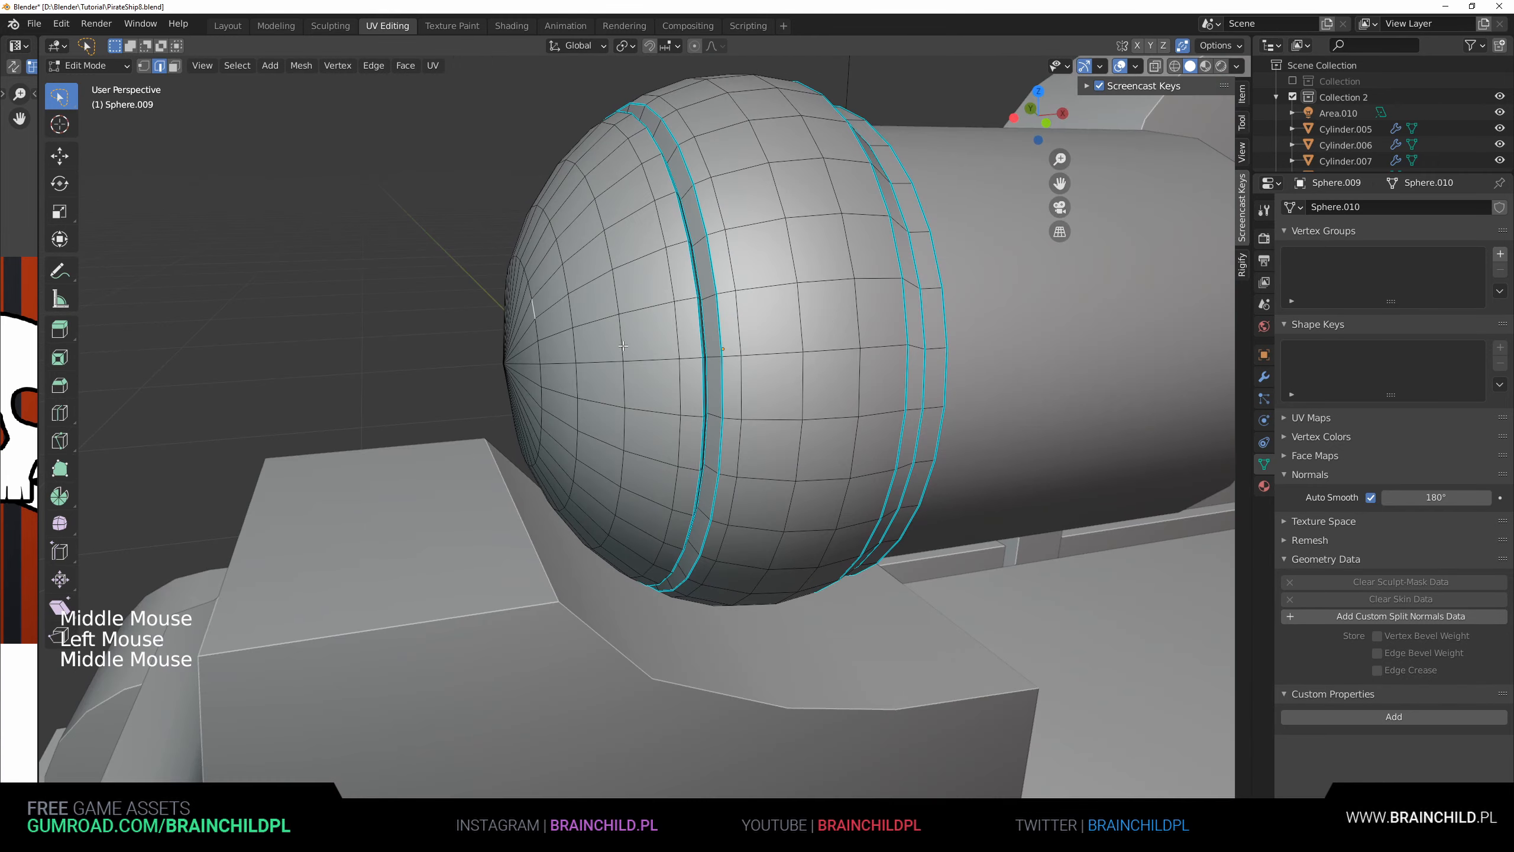
pyautogui.press('Tab')
# - Select the end of the barrel cylinder opposite the dome, in front wireframe edit mode
pyautogui.scroll(-7, 596, 352)
pyautogui.click(679, 409)
pyautogui.moveTo(679, 410)
pyautogui.keyDown('alt'); pyautogui.mouseDown(button='middle')
pyautogui.moveTo(837, 403)
pyautogui.moveTo(592, 372)
pyautogui.mouseUp(button='middle'); pyautogui.keyUp('alt')
pyautogui.press('z')
pyautogui.press('Tab')
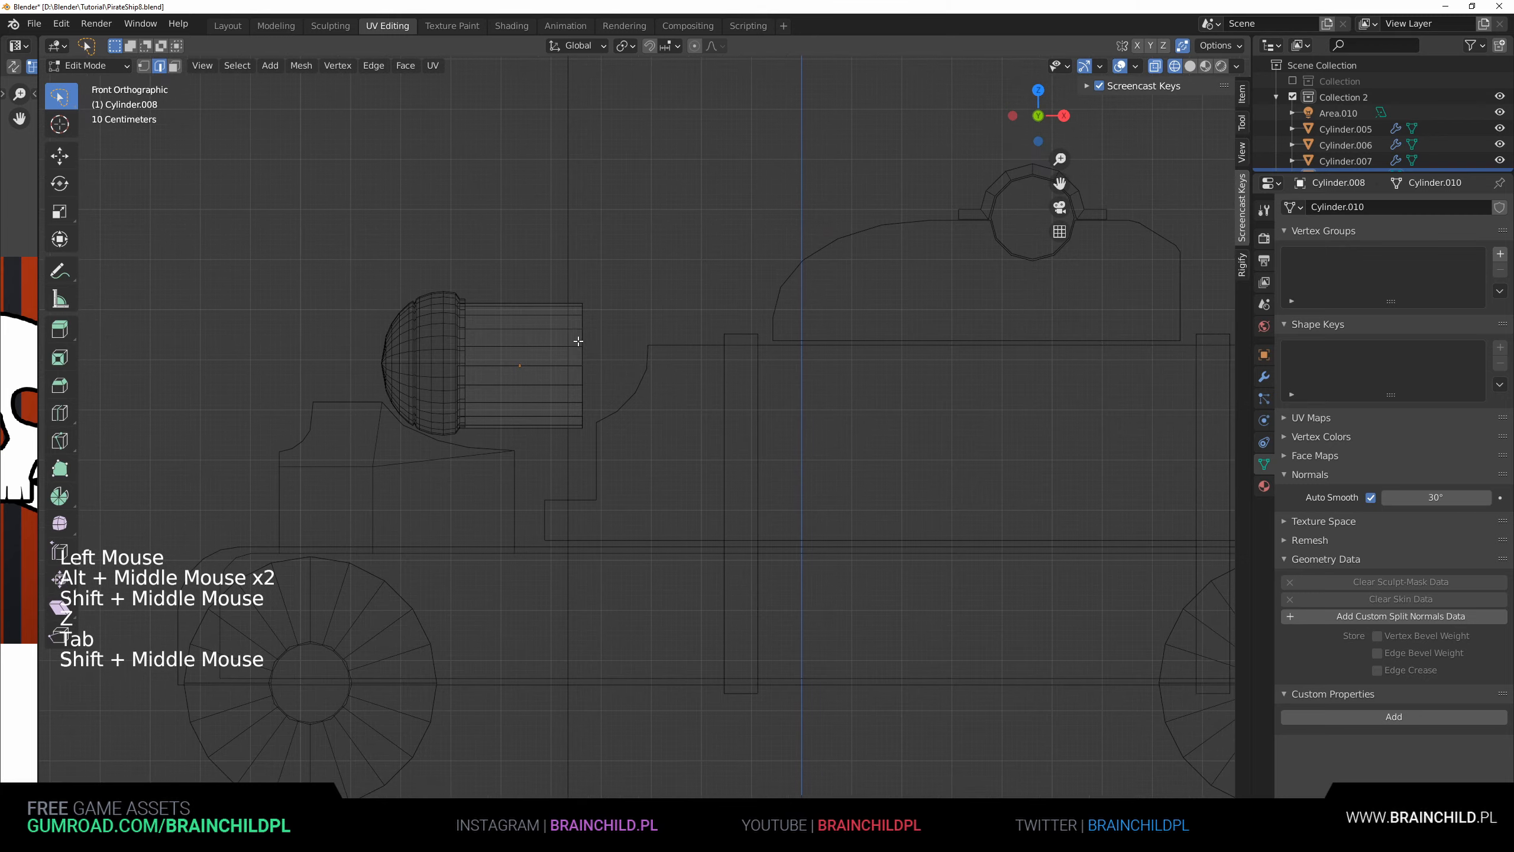
pyautogui.click(585, 338)
pyautogui.press('b')
pyautogui.moveTo(558, 278); pyautogui.dragTo(656, 450)
pyautogui.press('e')
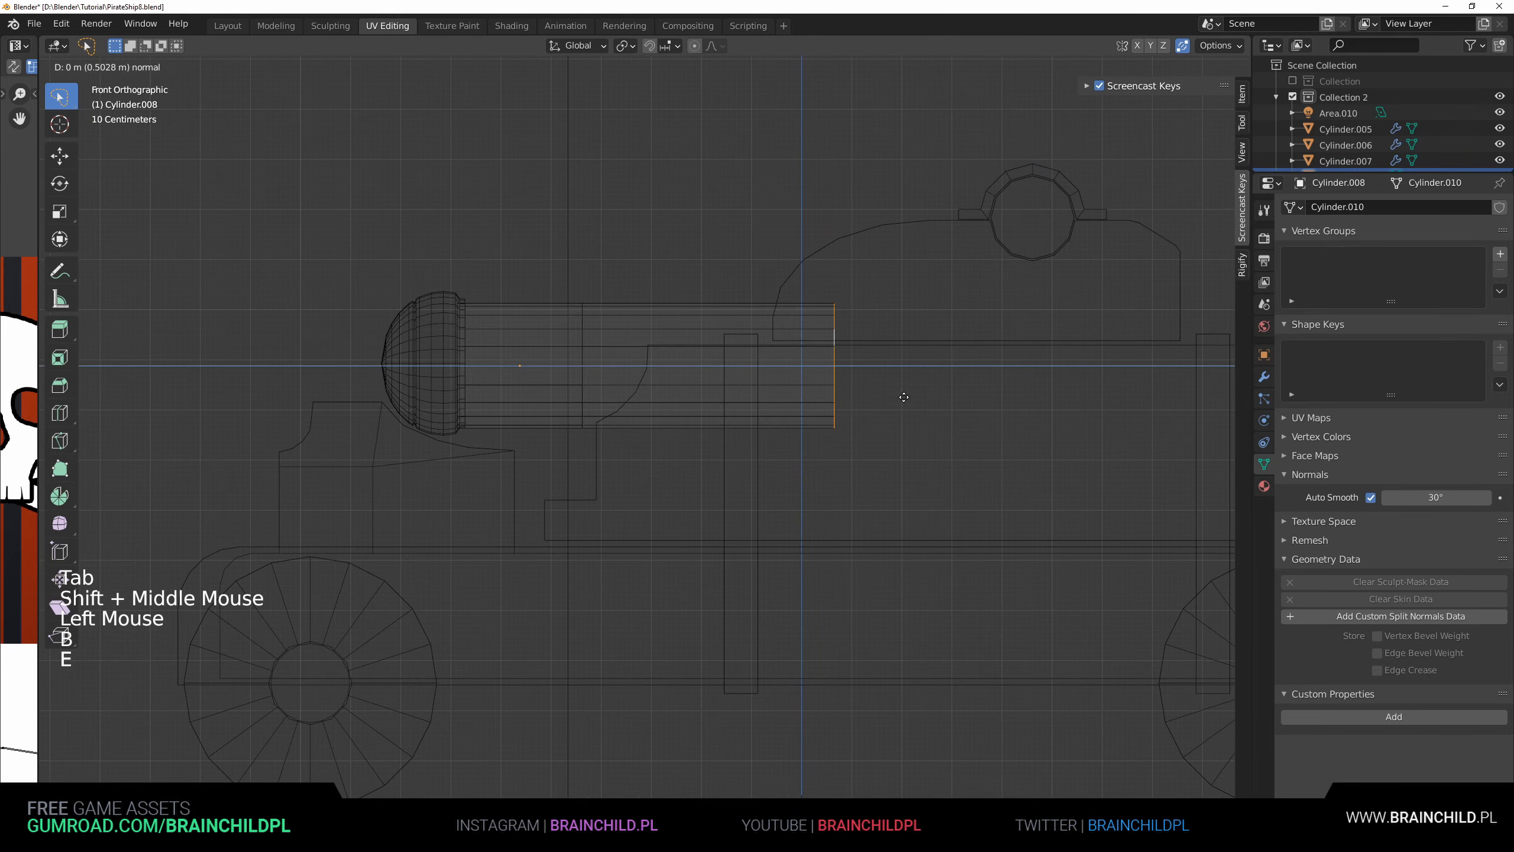
pyautogui.rightClick(904, 397)
pyautogui.hotkey('ctrl', 'z')
# - Lengthen the barrel by moving its selected end about 2.33 m along the global X axis
pyautogui.scroll(-5, 525, 406)
pyautogui.press('g')
pyautogui.press('x')
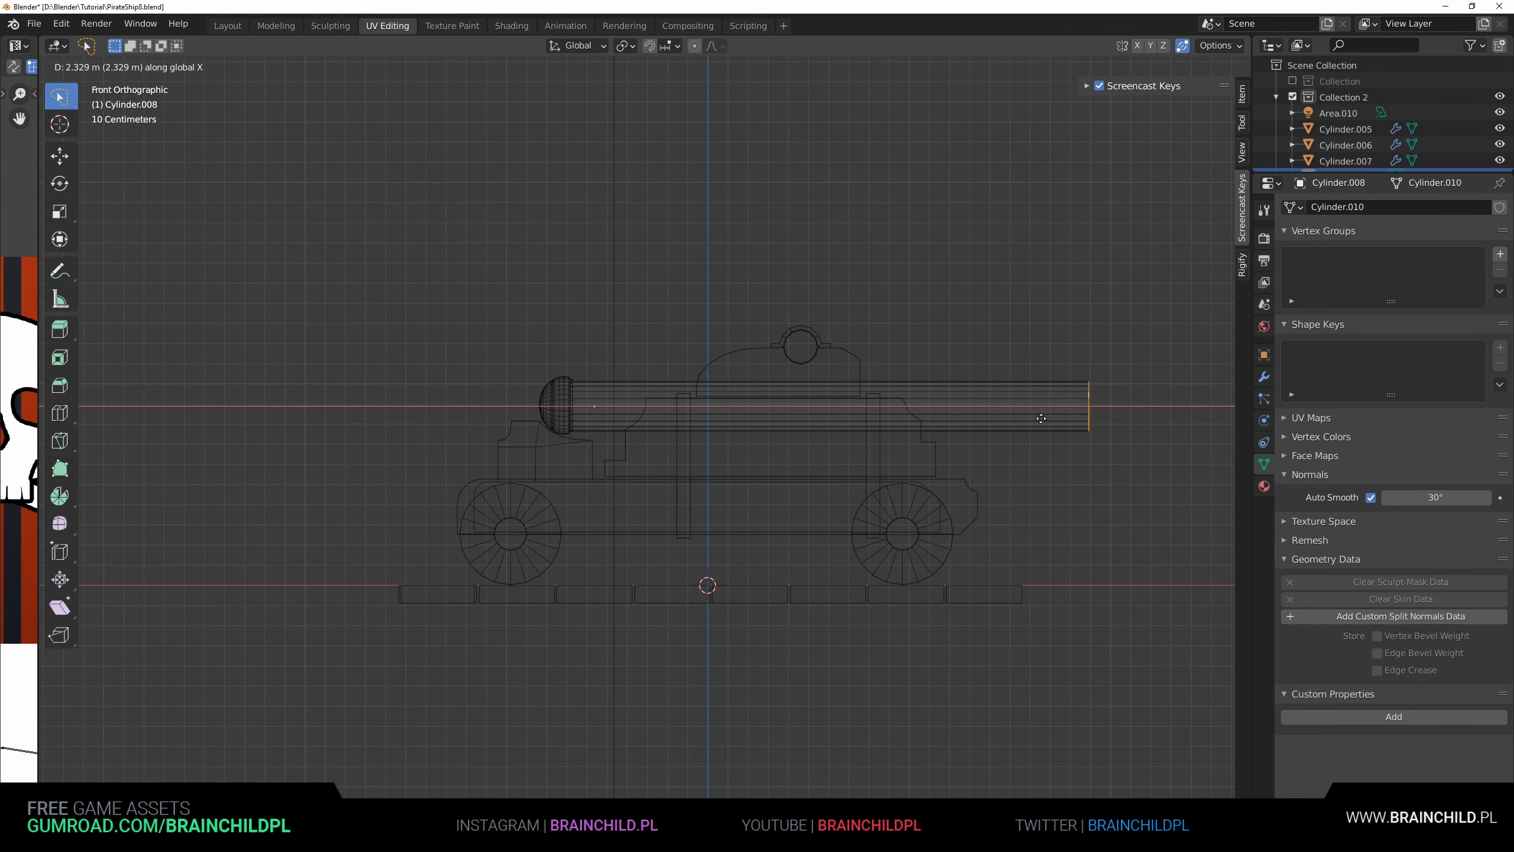
pyautogui.click(1041, 418)
pyautogui.keyDown('shift'); pyautogui.moveTo(1038, 465); pyautogui.dragTo(1004, 458, button='middle'); pyautogui.keyUp('shift')
pyautogui.keyDown('shift'); pyautogui.moveTo(834, 436); pyautogui.dragTo(879, 423, button='middle'); pyautogui.keyUp('shift')
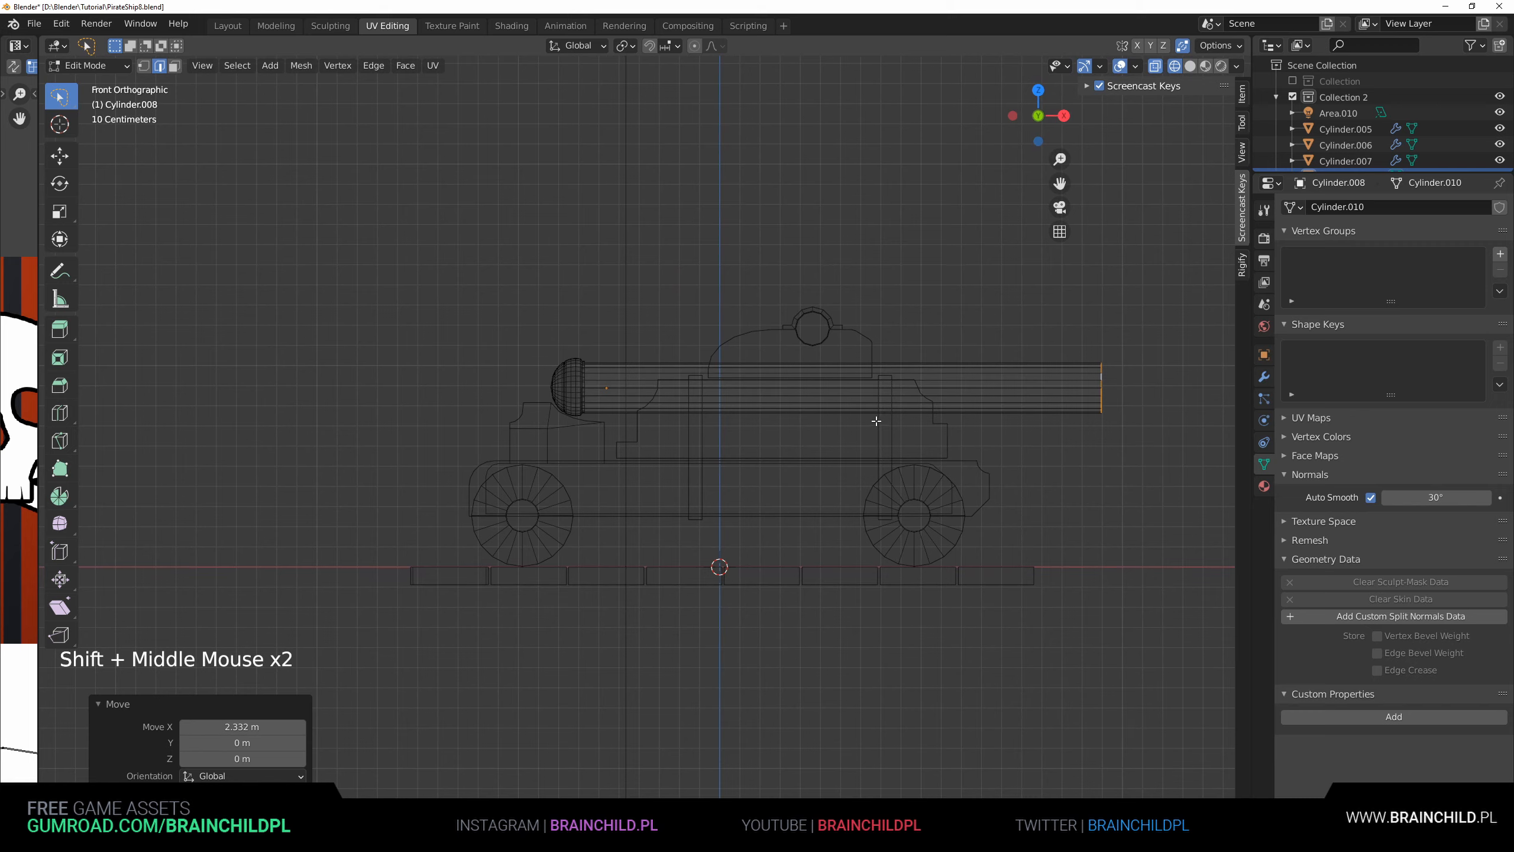
# - Select all the cannon, carriage and deck parts and open them together in vertex edit mode
pyautogui.press('Tab')
pyautogui.click(842, 330)
pyautogui.press('b')
pyautogui.moveTo(773, 479); pyautogui.dragTo(1086, 655)
pyautogui.press('Tab')
pyautogui.press('z')
pyautogui.press('1')
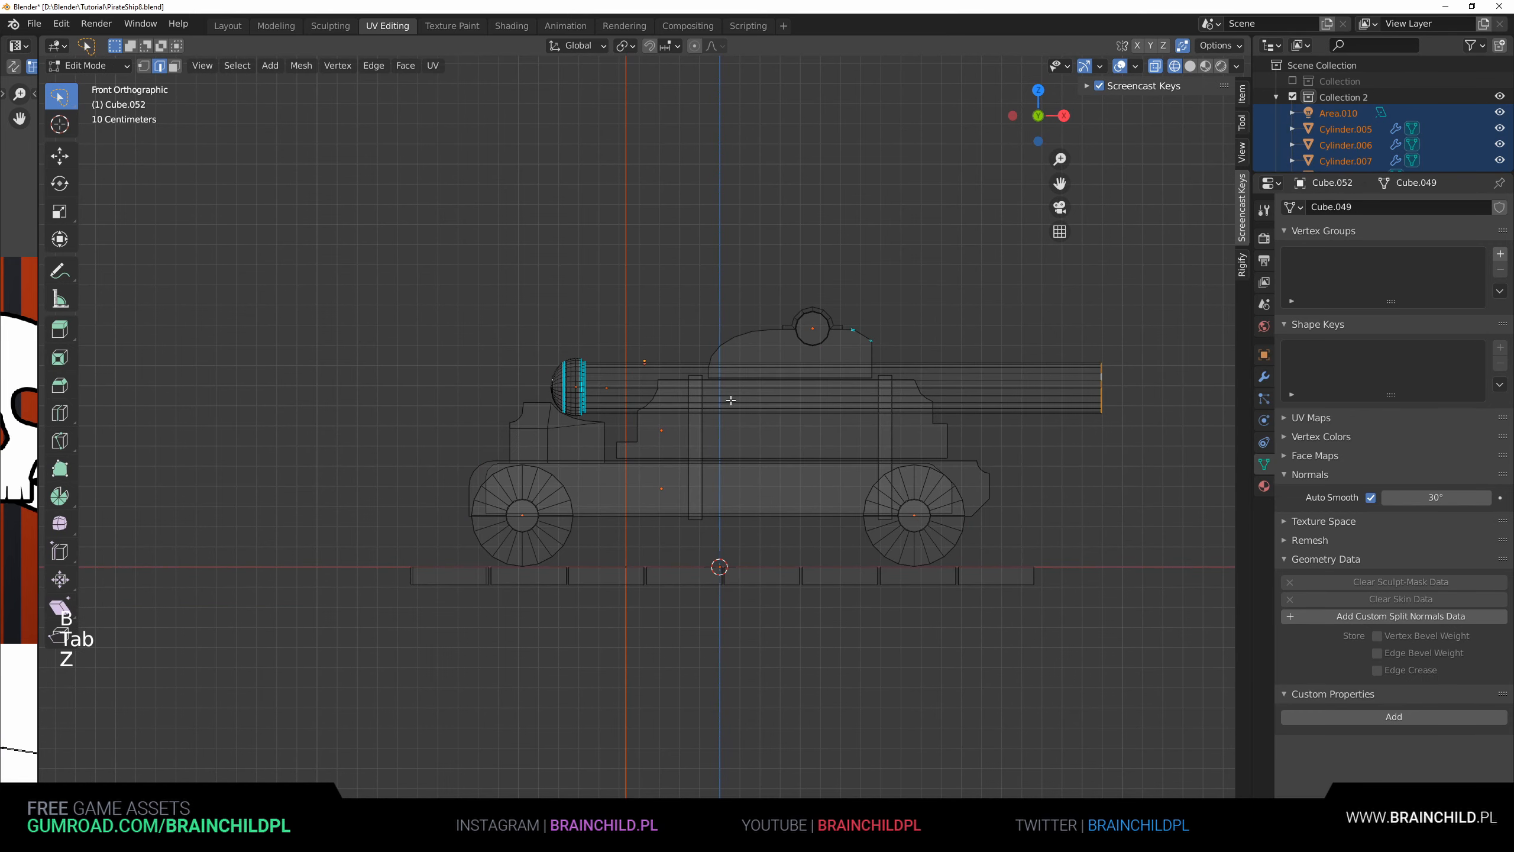
# - Scale the rear curve of the carriage cheek's rounded top to 0.587 in X, then move it about 0.11 m along global X
pyautogui.click(746, 333)
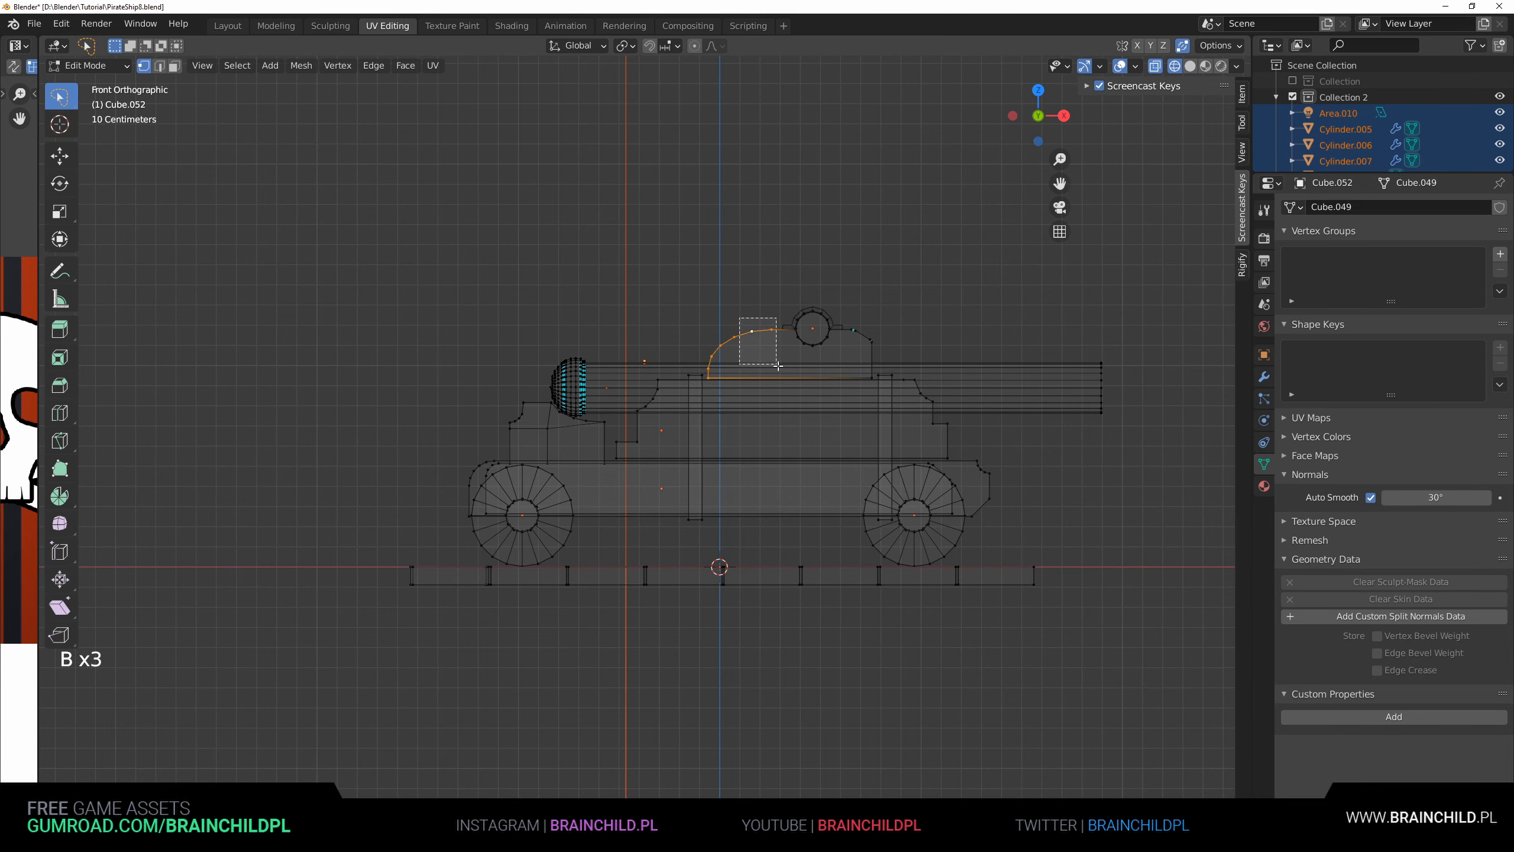
pyautogui.moveTo(778, 366); pyautogui.dragTo(777, 364)
pyautogui.press('s')
pyautogui.click(880, 363)
pyautogui.press('g')
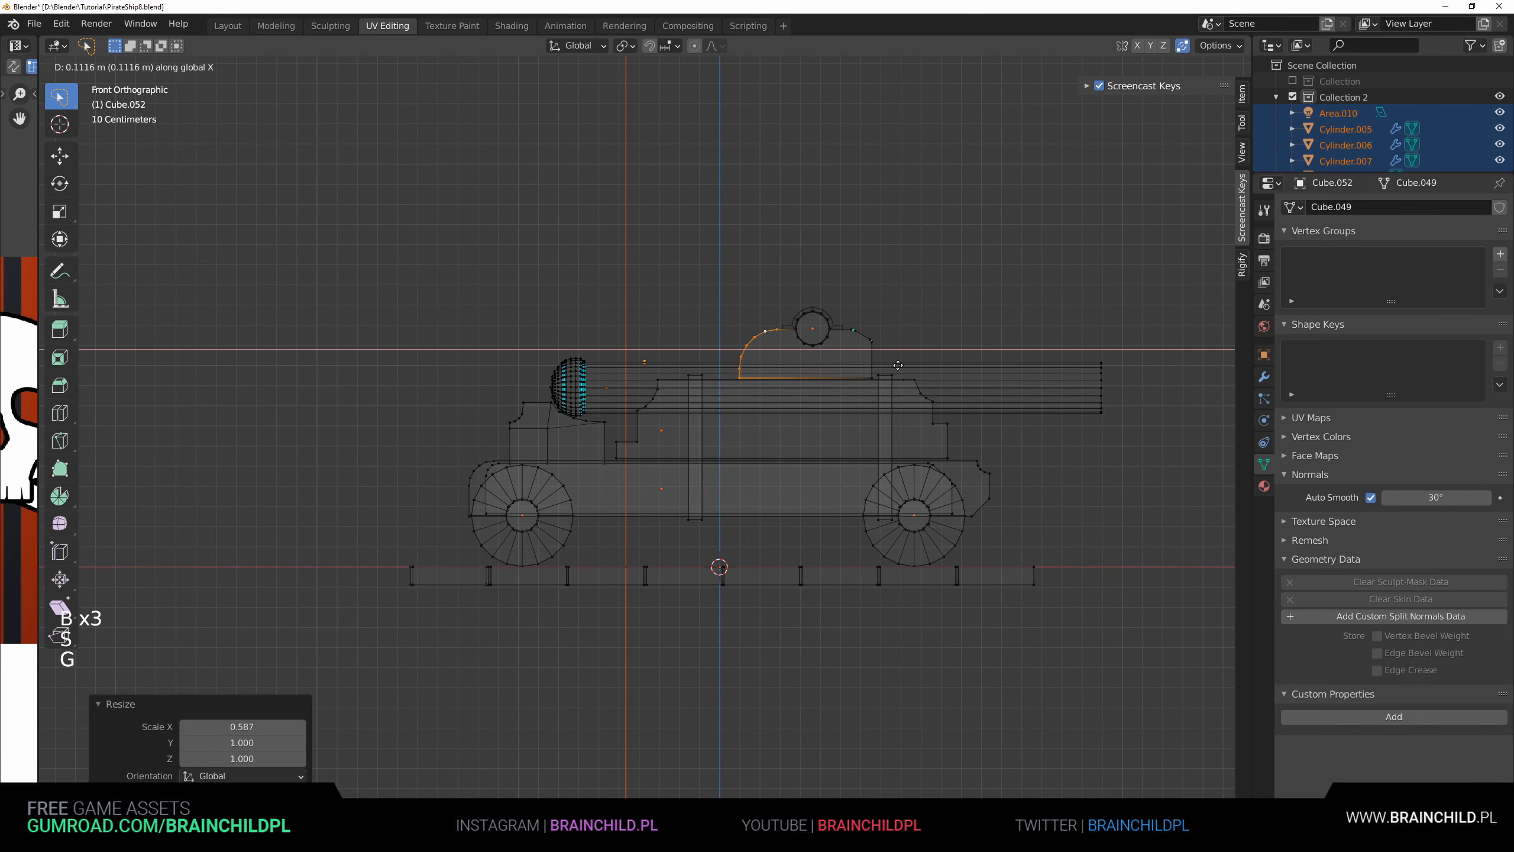
pyautogui.rightClick(893, 363)
# - Move the front corner of the cheek's rounded top about -0.017 m along global X
pyautogui.click(844, 314)
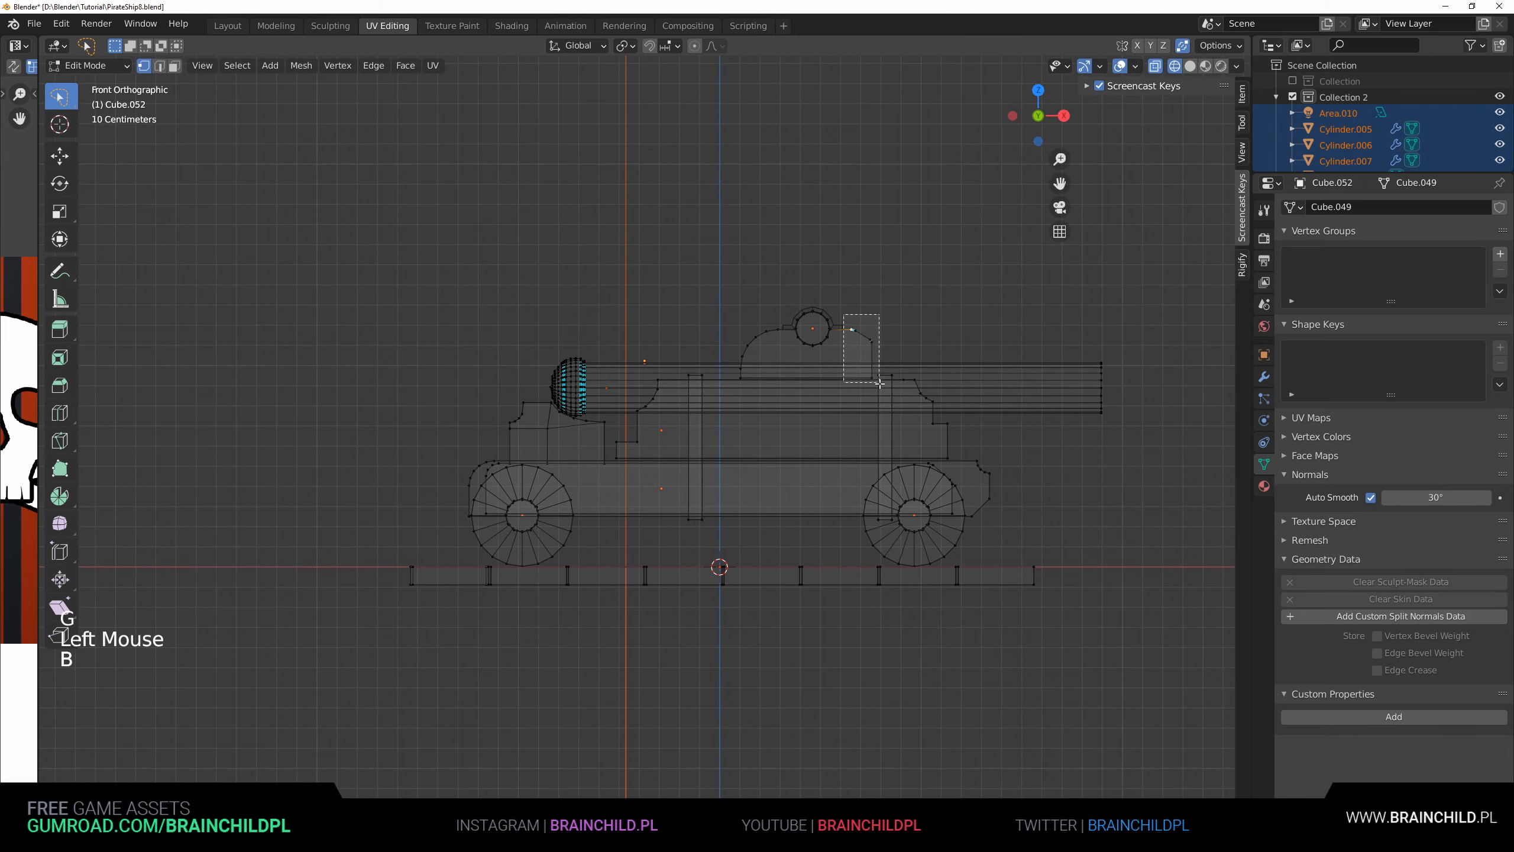
pyautogui.scroll(3, 997, 376)
pyautogui.press('g')
pyautogui.press('x')
pyautogui.click(999, 371)
pyautogui.scroll(-3, 999, 371)
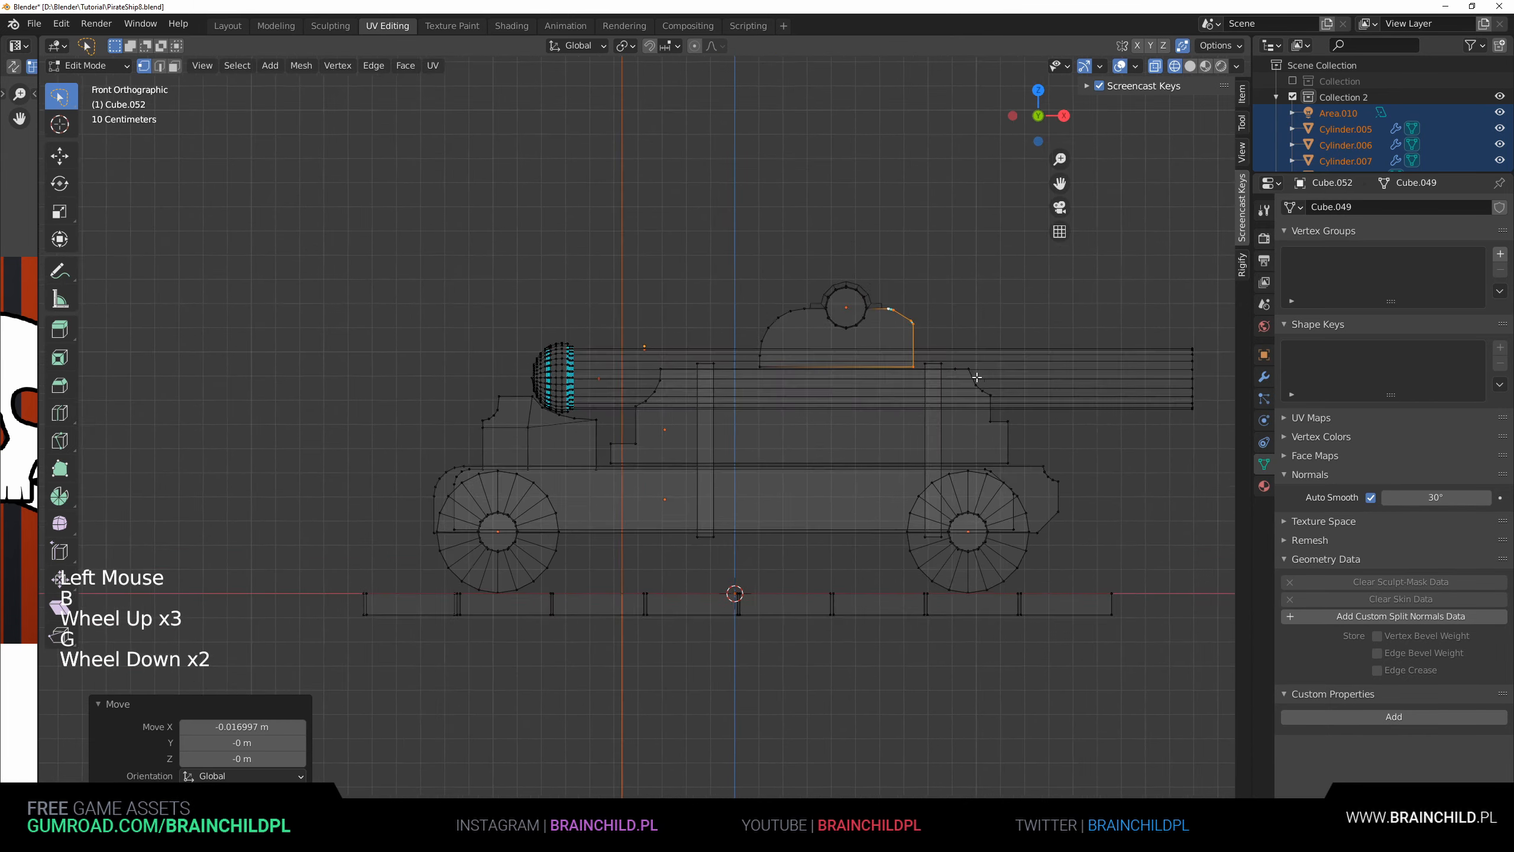
# - Select the whole rounded top with its round pin and shift it slightly forward along global X
pyautogui.press('b')
pyautogui.moveTo(715, 276); pyautogui.dragTo(875, 406)
pyautogui.press('g')
pyautogui.press('x')
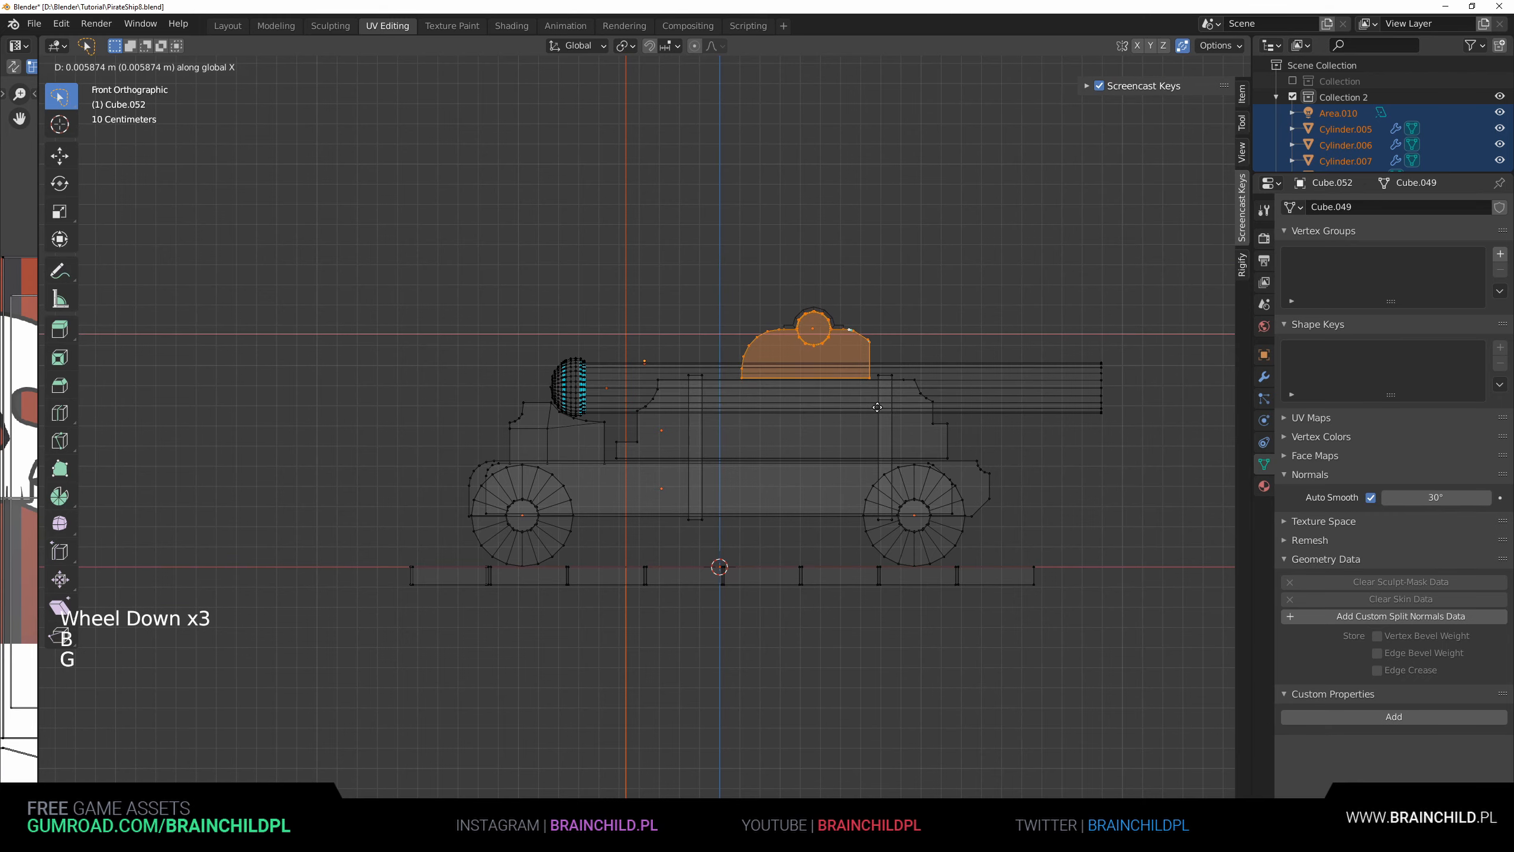
pyautogui.click(880, 408)
pyautogui.press('b')
pyautogui.moveTo(743, 225); pyautogui.dragTo(1138, 556)
pyautogui.click(733, 573)
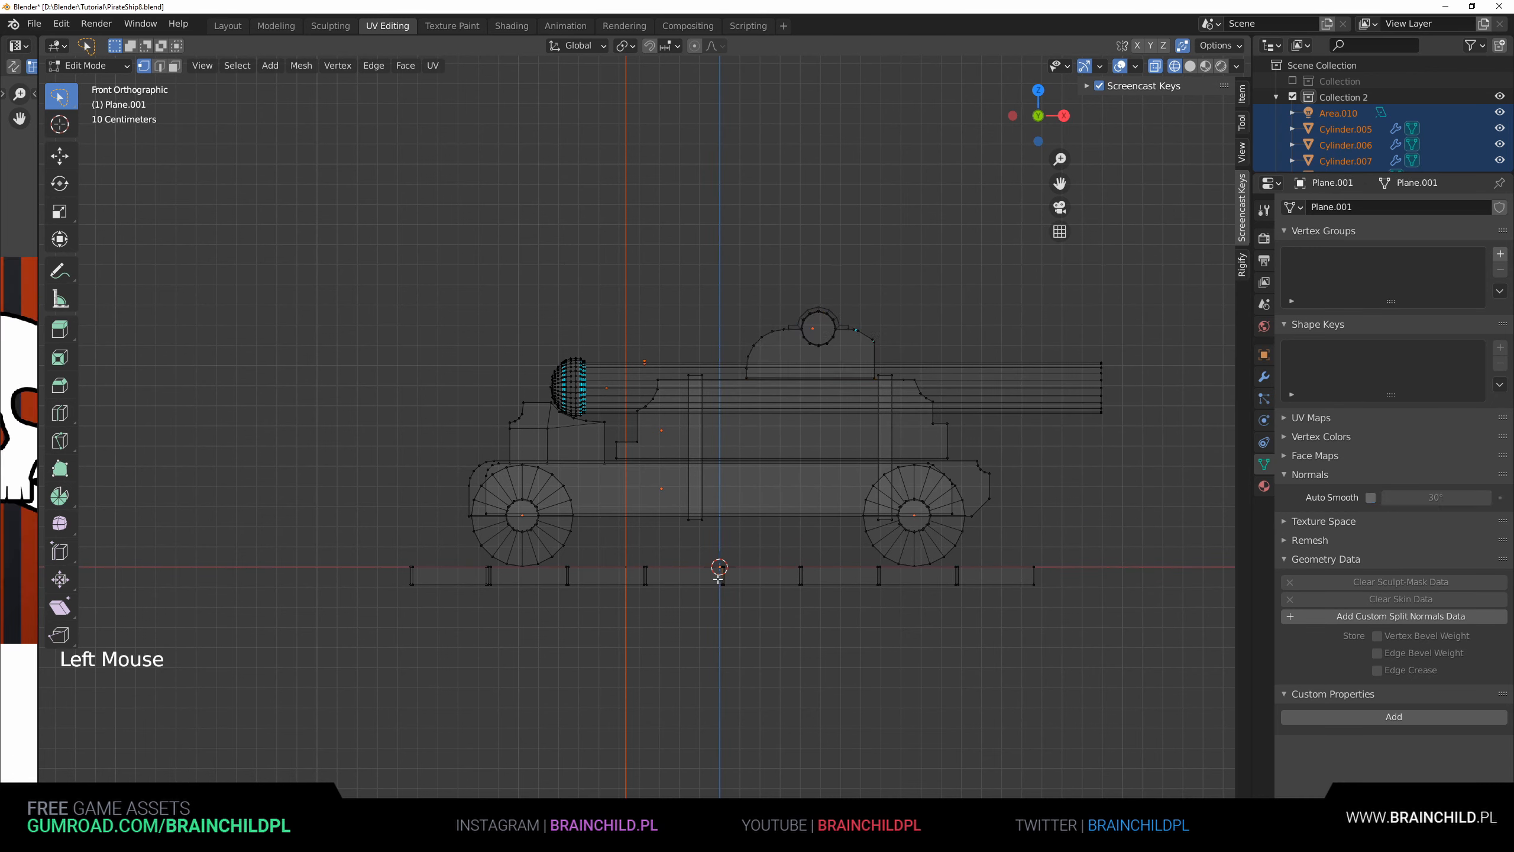
pyautogui.press('l')
pyautogui.press('l')
pyautogui.press('l')
pyautogui.press('l')
pyautogui.press('l')
pyautogui.press('l')
pyautogui.press('l')
pyautogui.press('l')
pyautogui.press('l')
pyautogui.press('l')
pyautogui.press('l')
pyautogui.press('Tab')
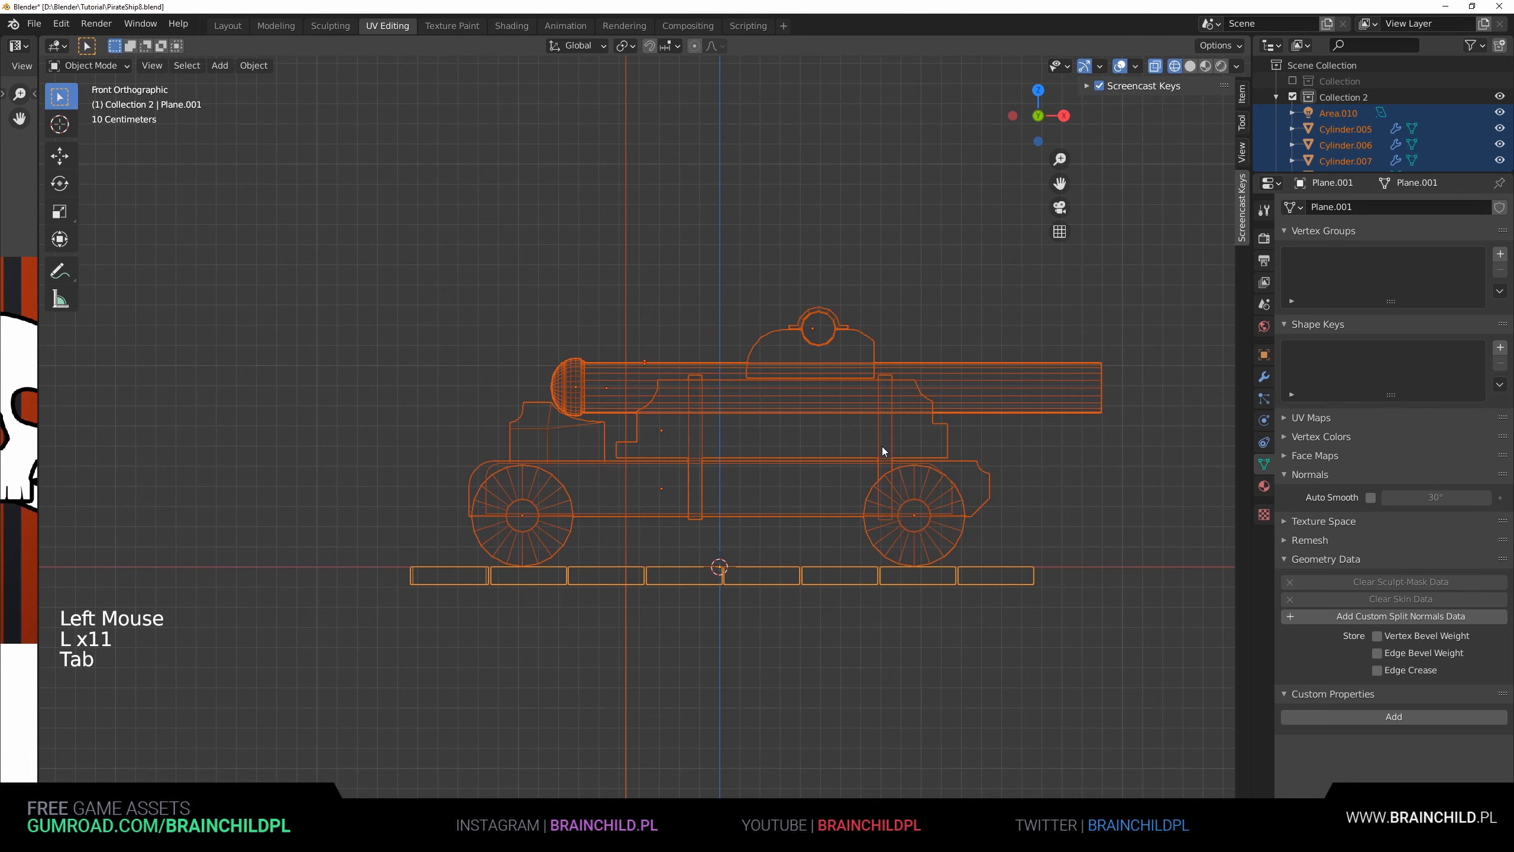
# - Reselect the barrel and carriage parts without the deck planks and open all their geometry in edit mode
pyautogui.click(882, 451)
pyautogui.press('b')
pyautogui.moveTo(442, 285); pyautogui.dragTo(1064, 527)
pyautogui.press('Tab')
pyautogui.press('a')
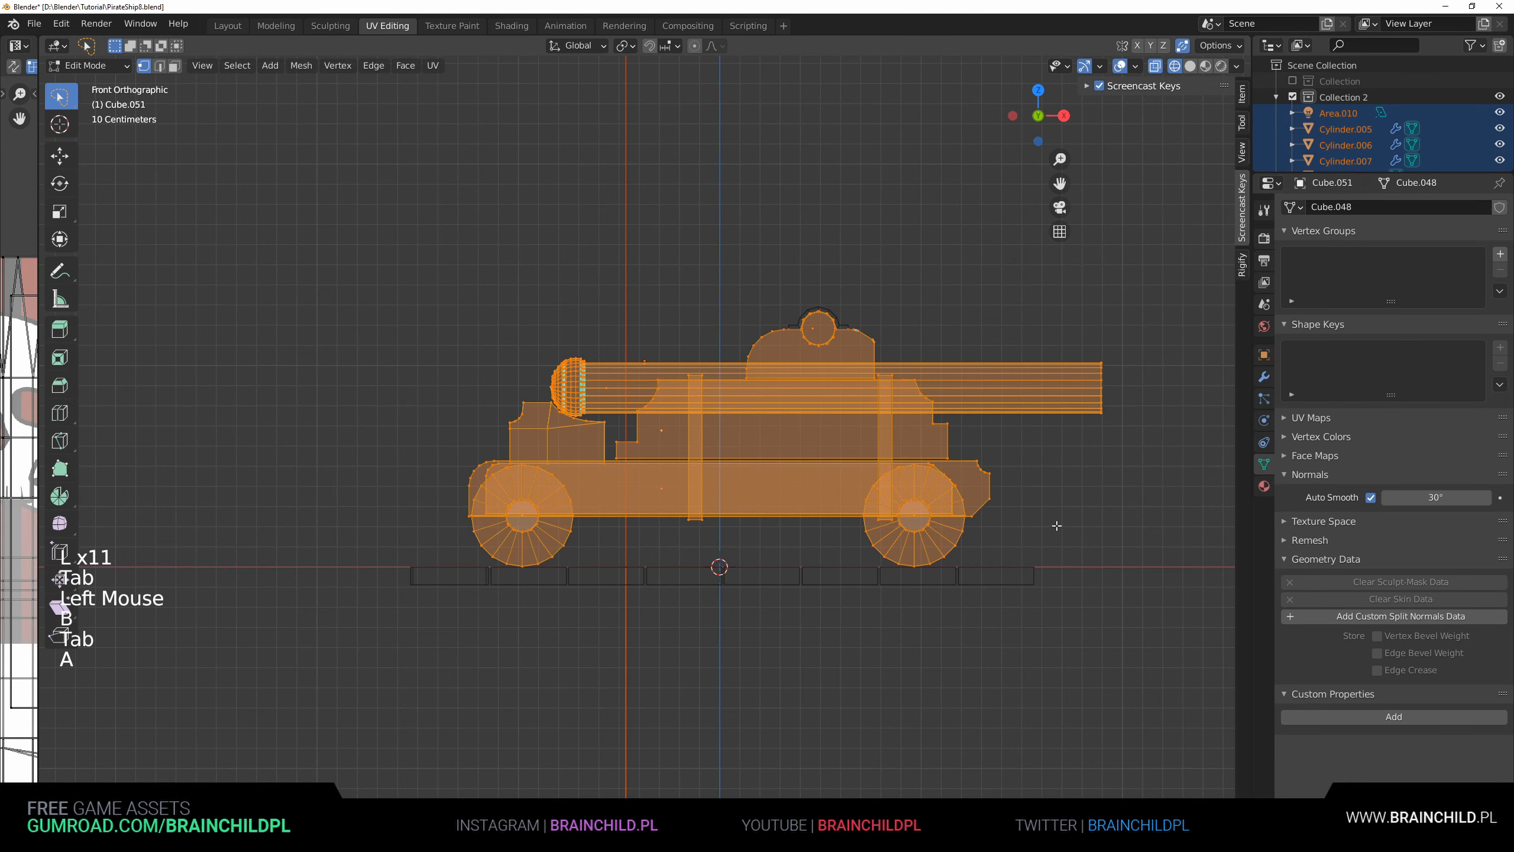
# - Select the rounded top, front strap, front wheel and front ends of the carriage and barrel, and move them about -0.185 m along X
pyautogui.click(840, 405)
pyautogui.press('b')
pyautogui.moveTo(744, 293); pyautogui.dragTo(1124, 573)
pyautogui.press('g')
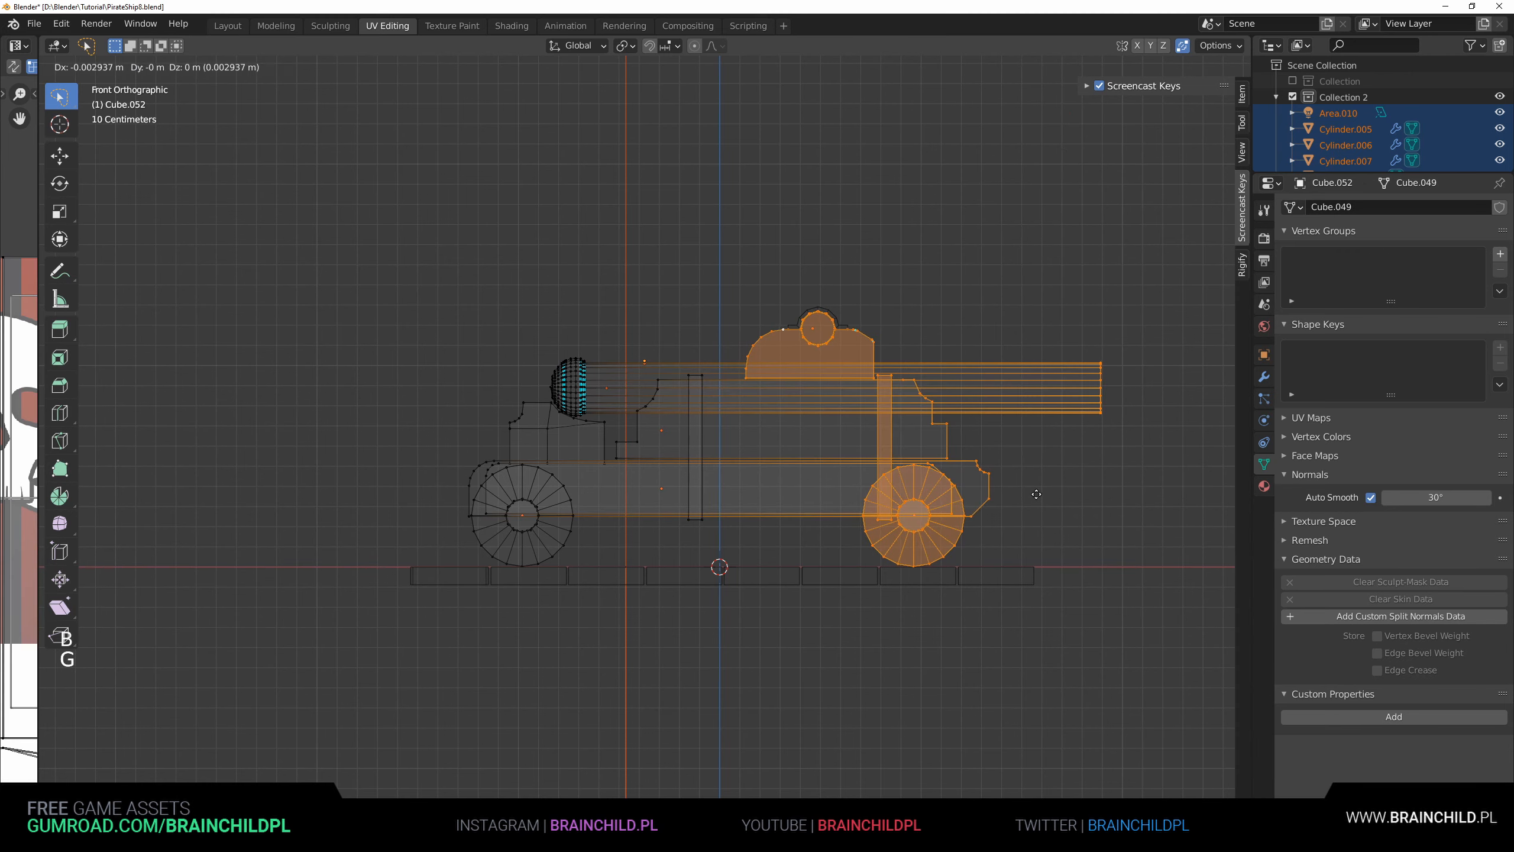
pyautogui.click(1002, 488)
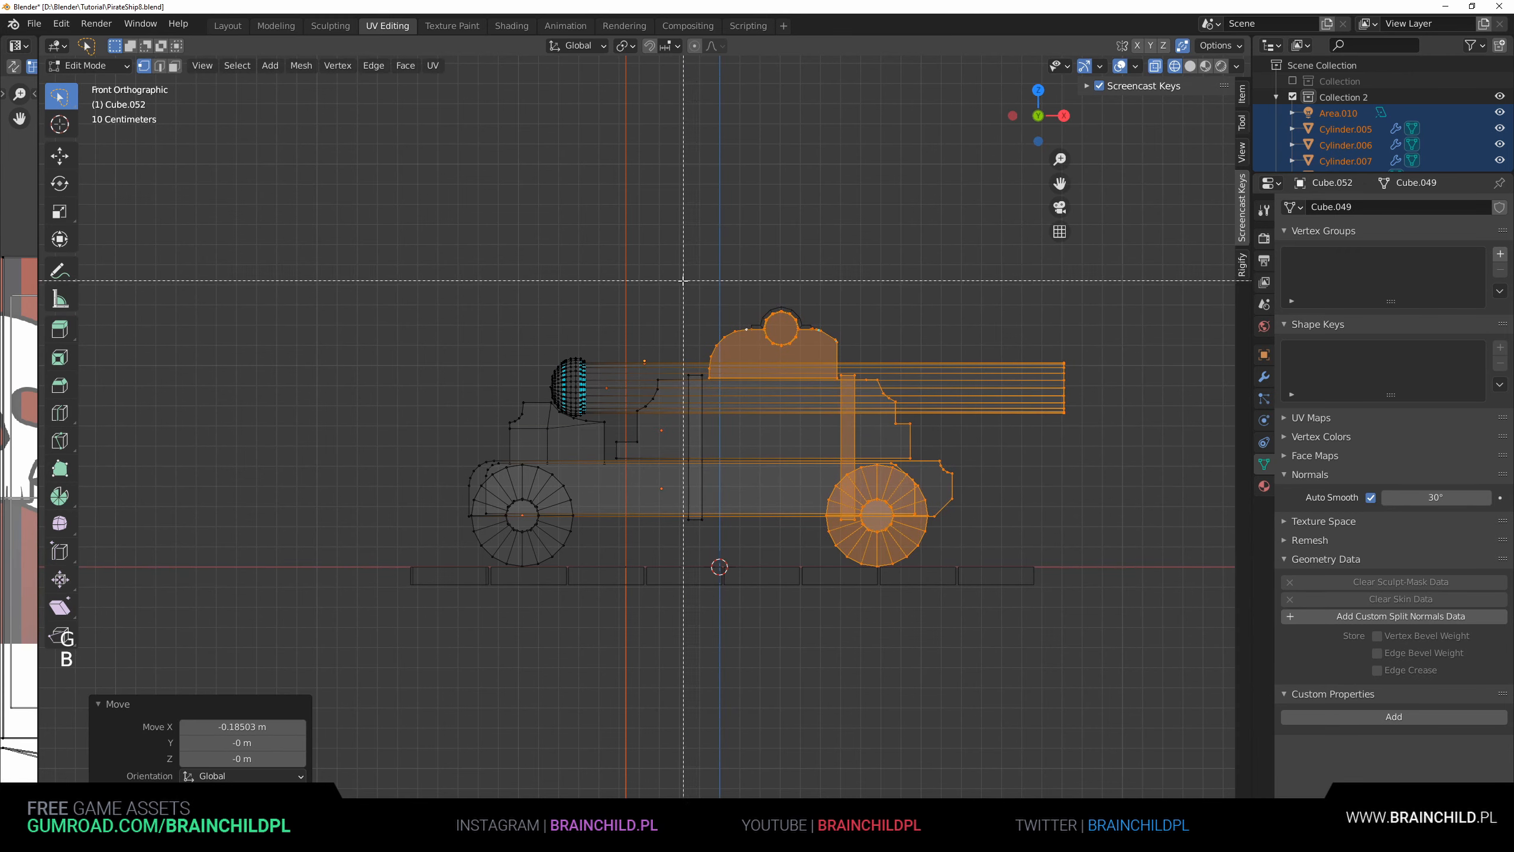
# - Add the rear strap to the front-half selection and move it all about -0.094 m along X
pyautogui.moveTo(683, 279); pyautogui.dragTo(910, 519)
pyautogui.press('g')
pyautogui.click(1088, 599)
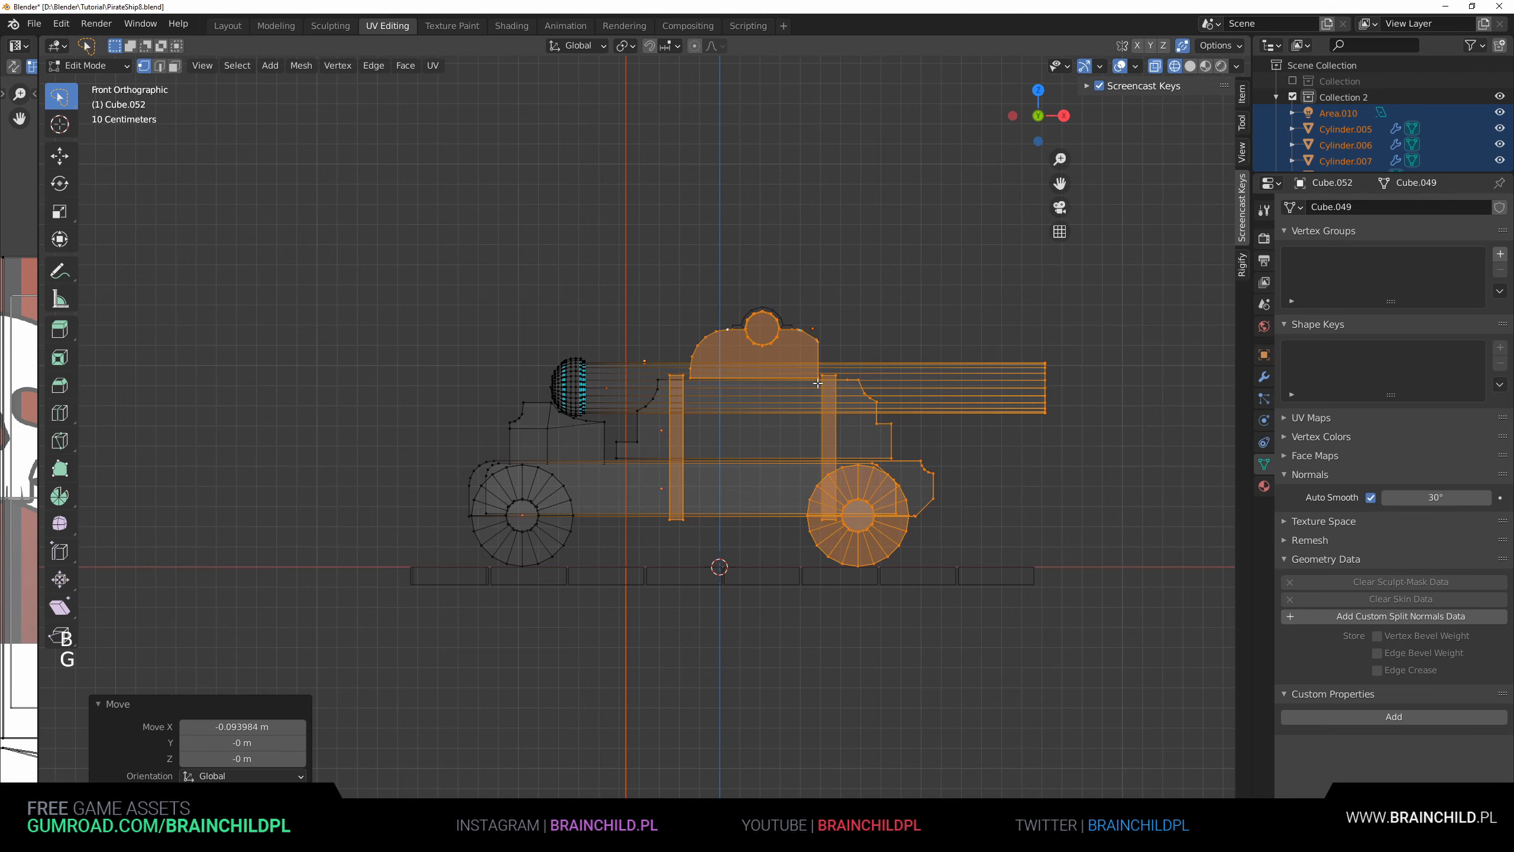
# - Select the front half without the rear strap and move it about -0.015 m along global X
pyautogui.click(707, 314)
pyautogui.press('b')
pyautogui.moveTo(682, 281); pyautogui.dragTo(986, 576)
pyautogui.click(702, 312)
pyautogui.press('b')
pyautogui.moveTo(688, 302); pyautogui.dragTo(984, 573)
pyautogui.press('g')
pyautogui.press('x')
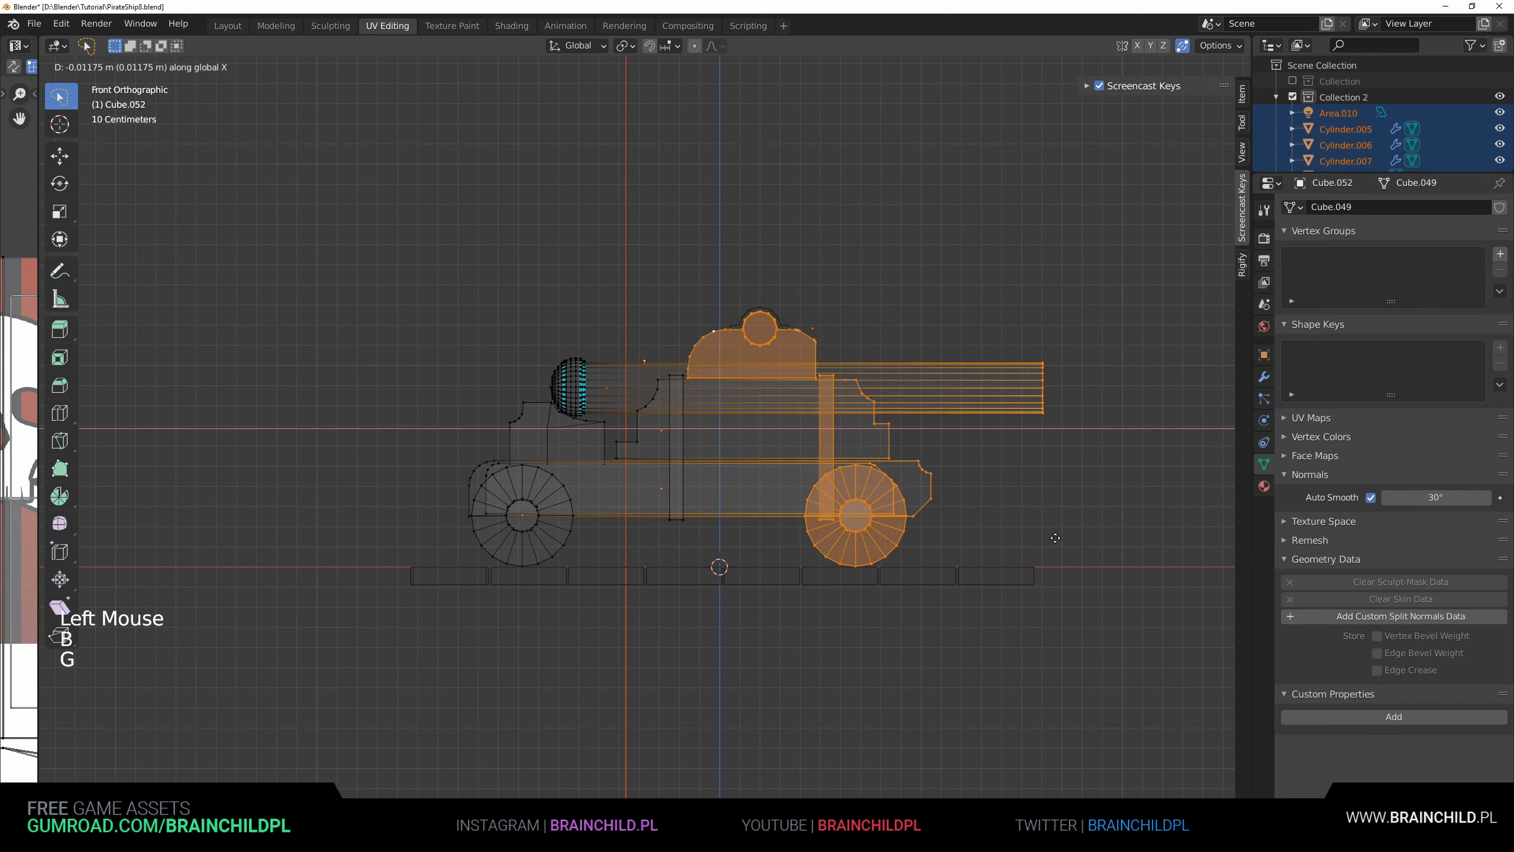
pyautogui.click(1055, 538)
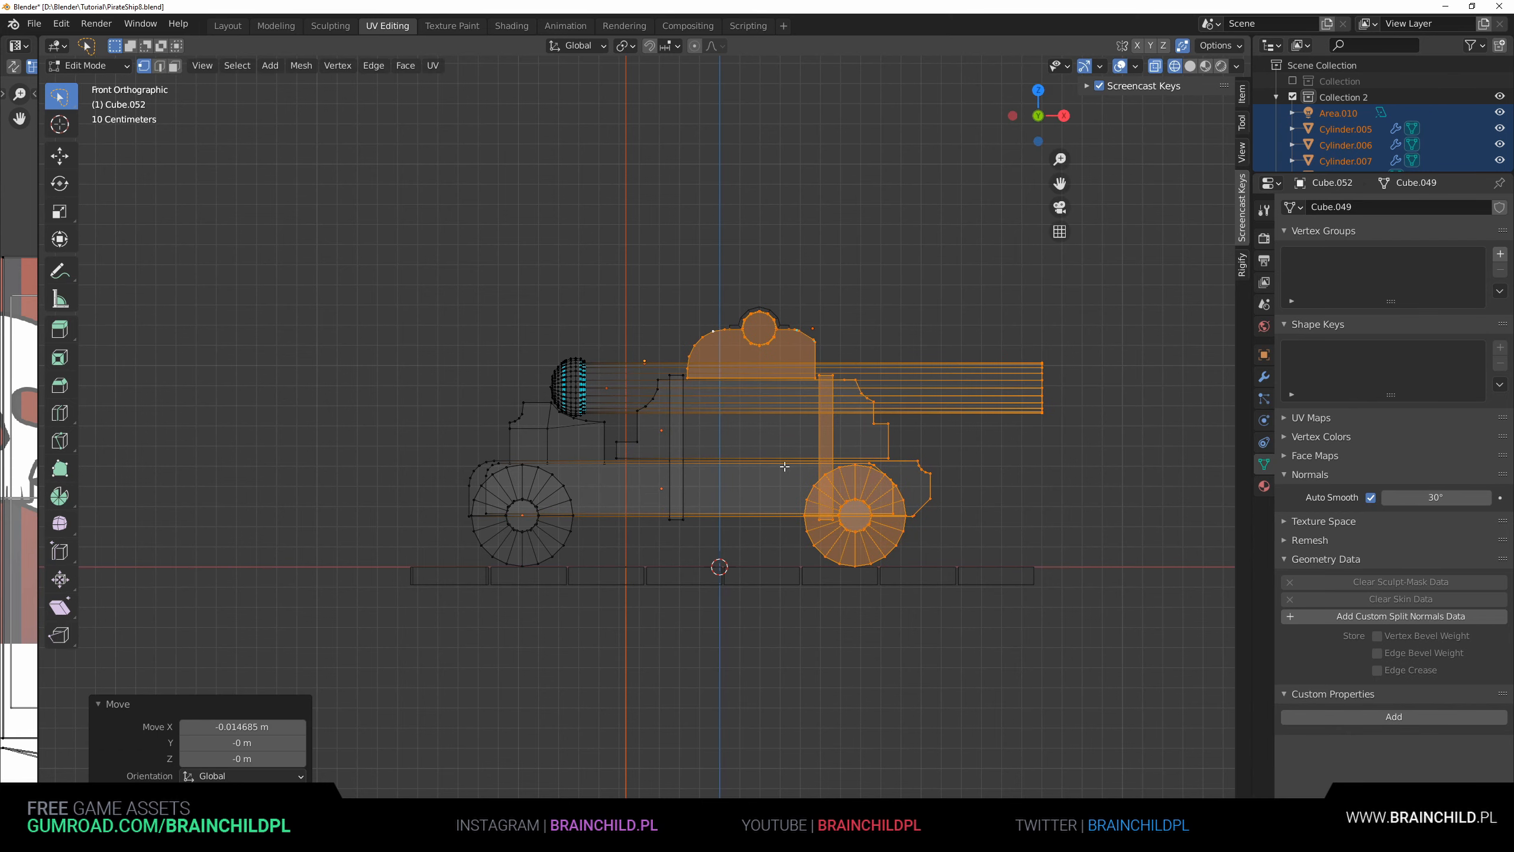
# - Select the geometry ahead of the round pin, including the front wheel and barrel end, and move it about -0.021 m along X
pyautogui.click(804, 333)
pyautogui.press('b')
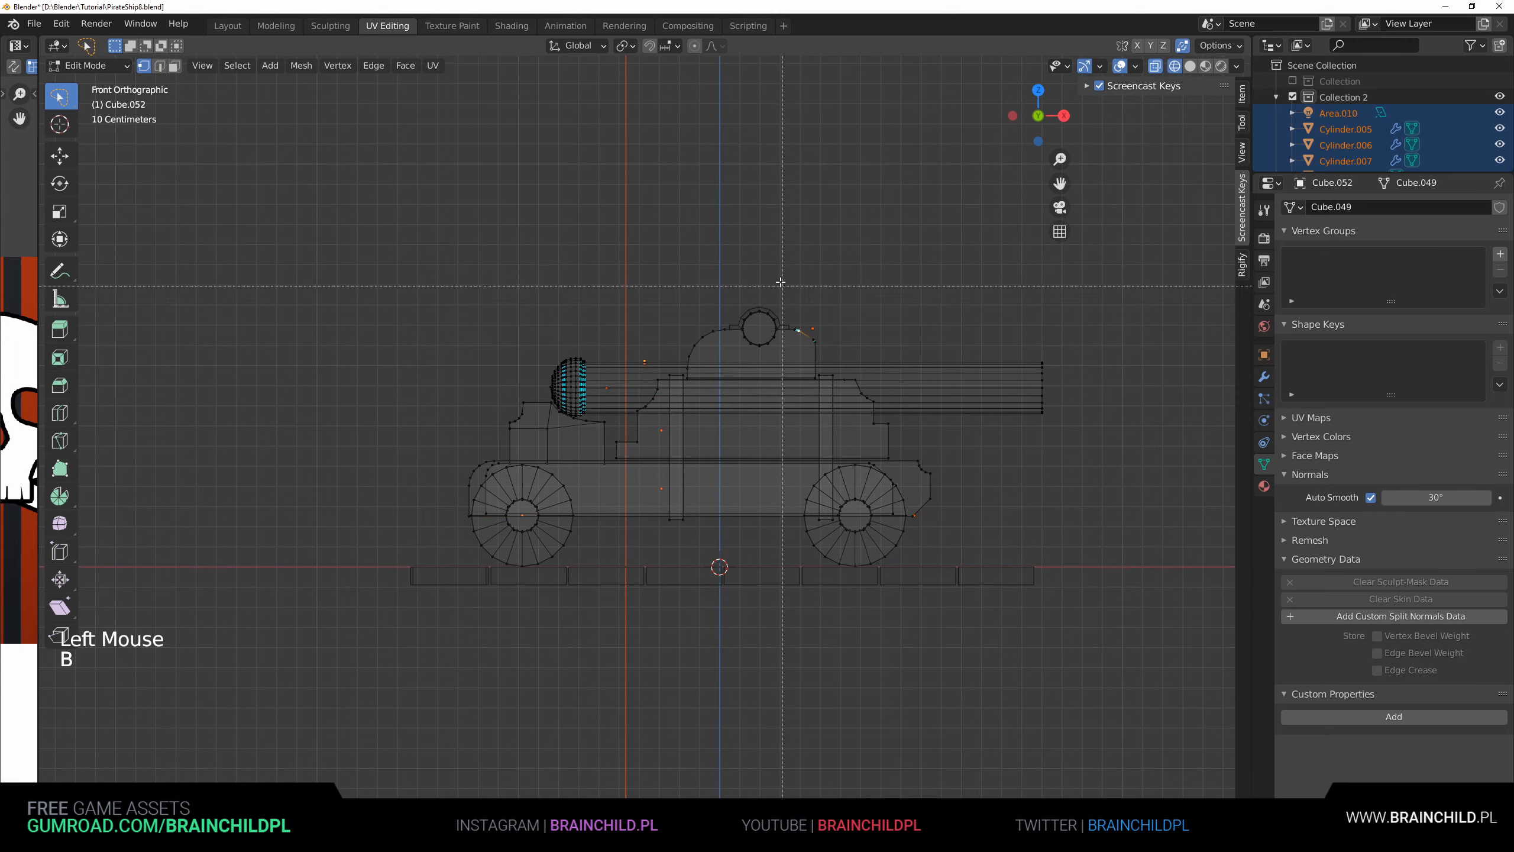
pyautogui.moveTo(796, 322); pyautogui.dragTo(1110, 570)
pyautogui.press('g')
pyautogui.press('x')
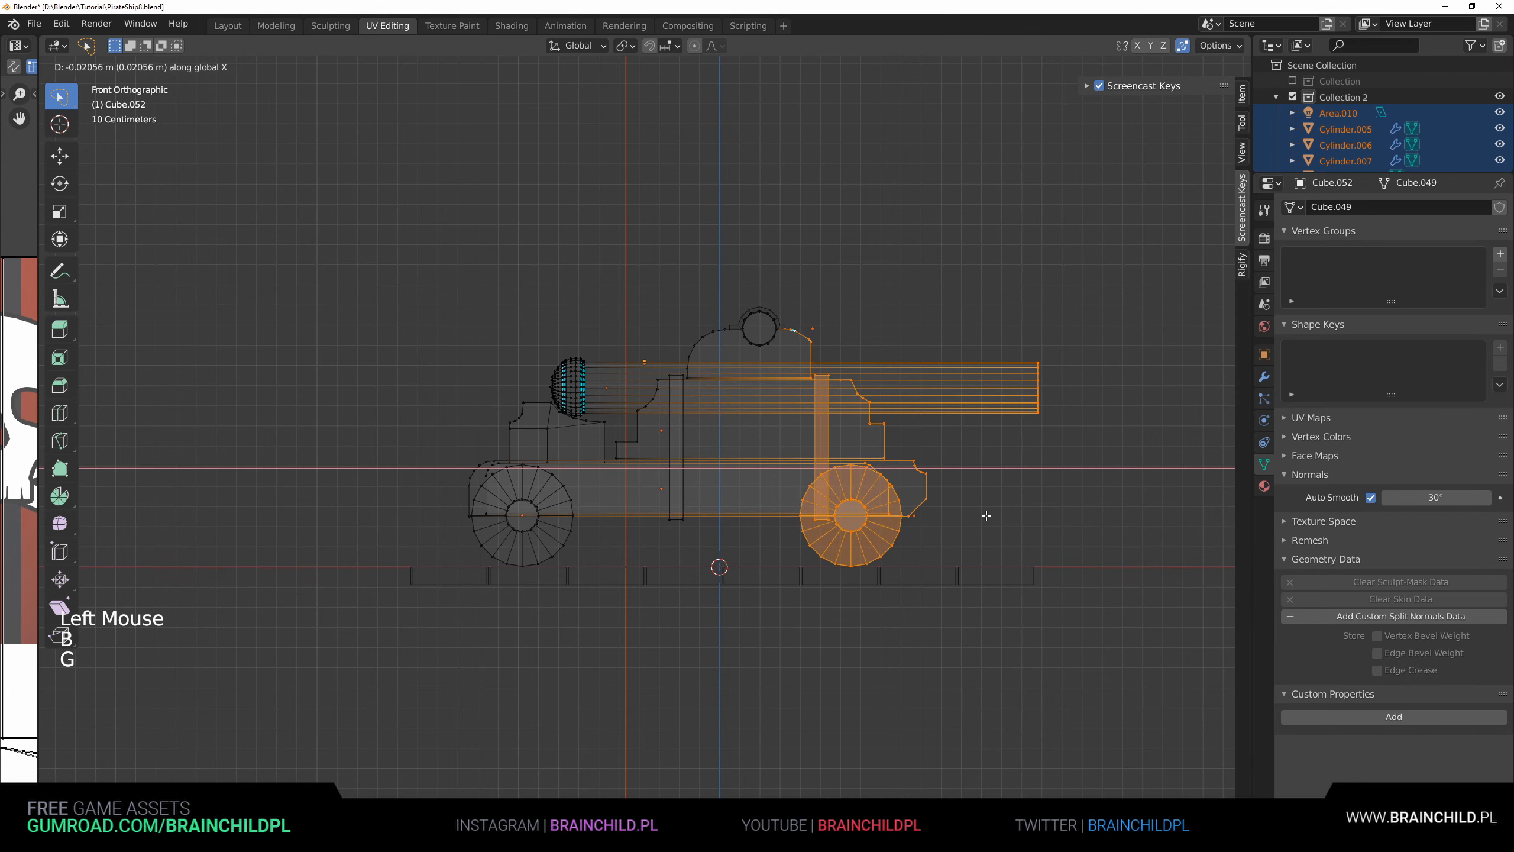
pyautogui.click(986, 515)
# - Select the rounded top's front edge together with the carriage and barrel front ends, and move them about -0.017 m along X
pyautogui.keyDown('shift'); pyautogui.moveTo(987, 515); pyautogui.dragTo(984, 633, button='middle'); pyautogui.keyUp('shift')
pyautogui.scroll(8, 1133, 447)
pyautogui.keyDown('shift'); pyautogui.moveTo(1145, 449); pyautogui.dragTo(719, 341, button='middle'); pyautogui.keyUp('shift')
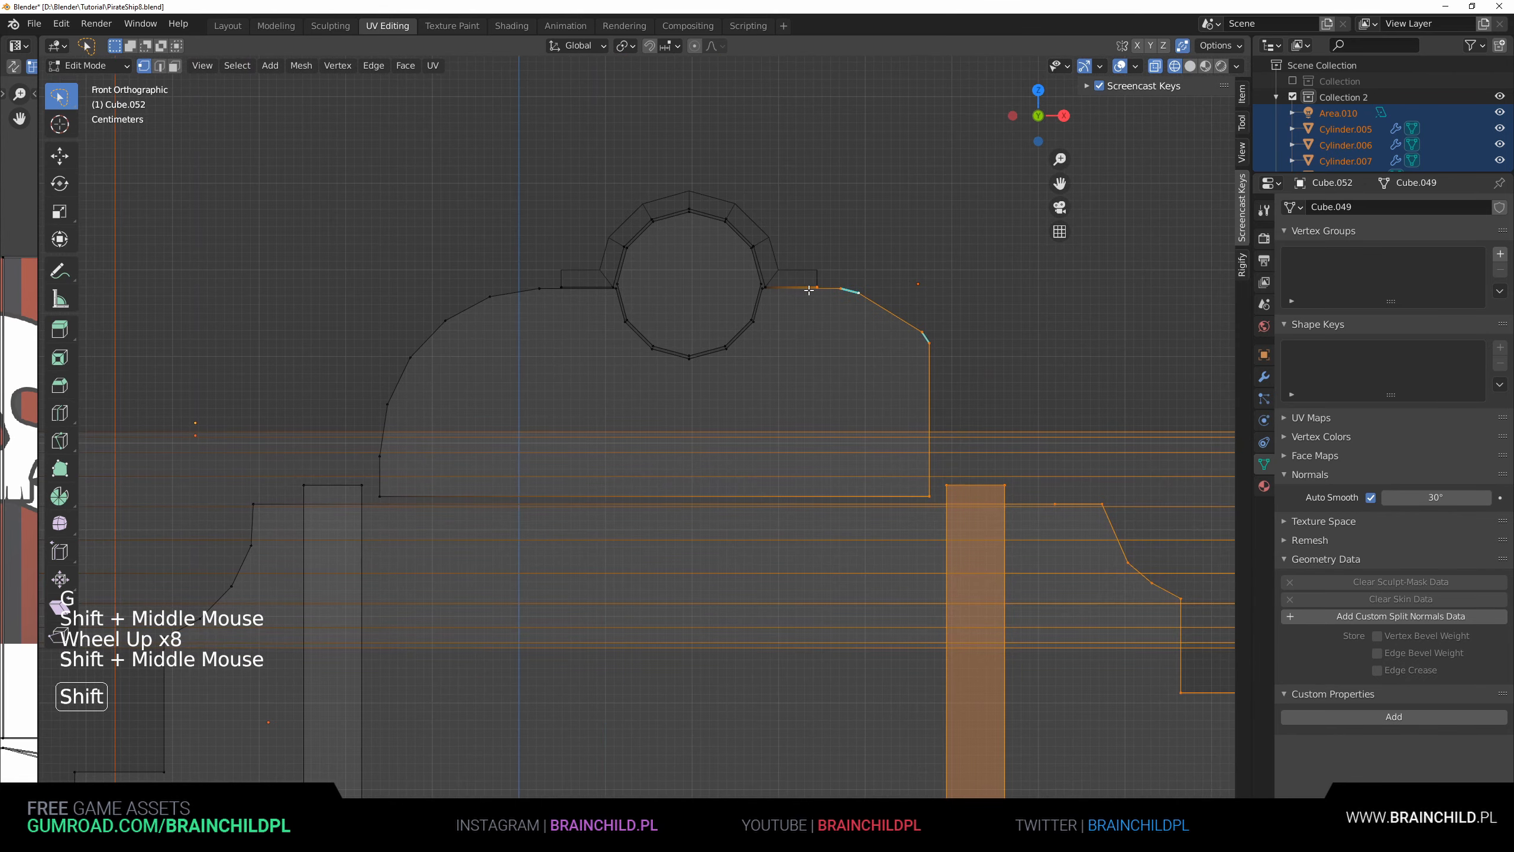
pyautogui.scroll(-4, 809, 290)
pyautogui.click(807, 454)
pyautogui.press('b')
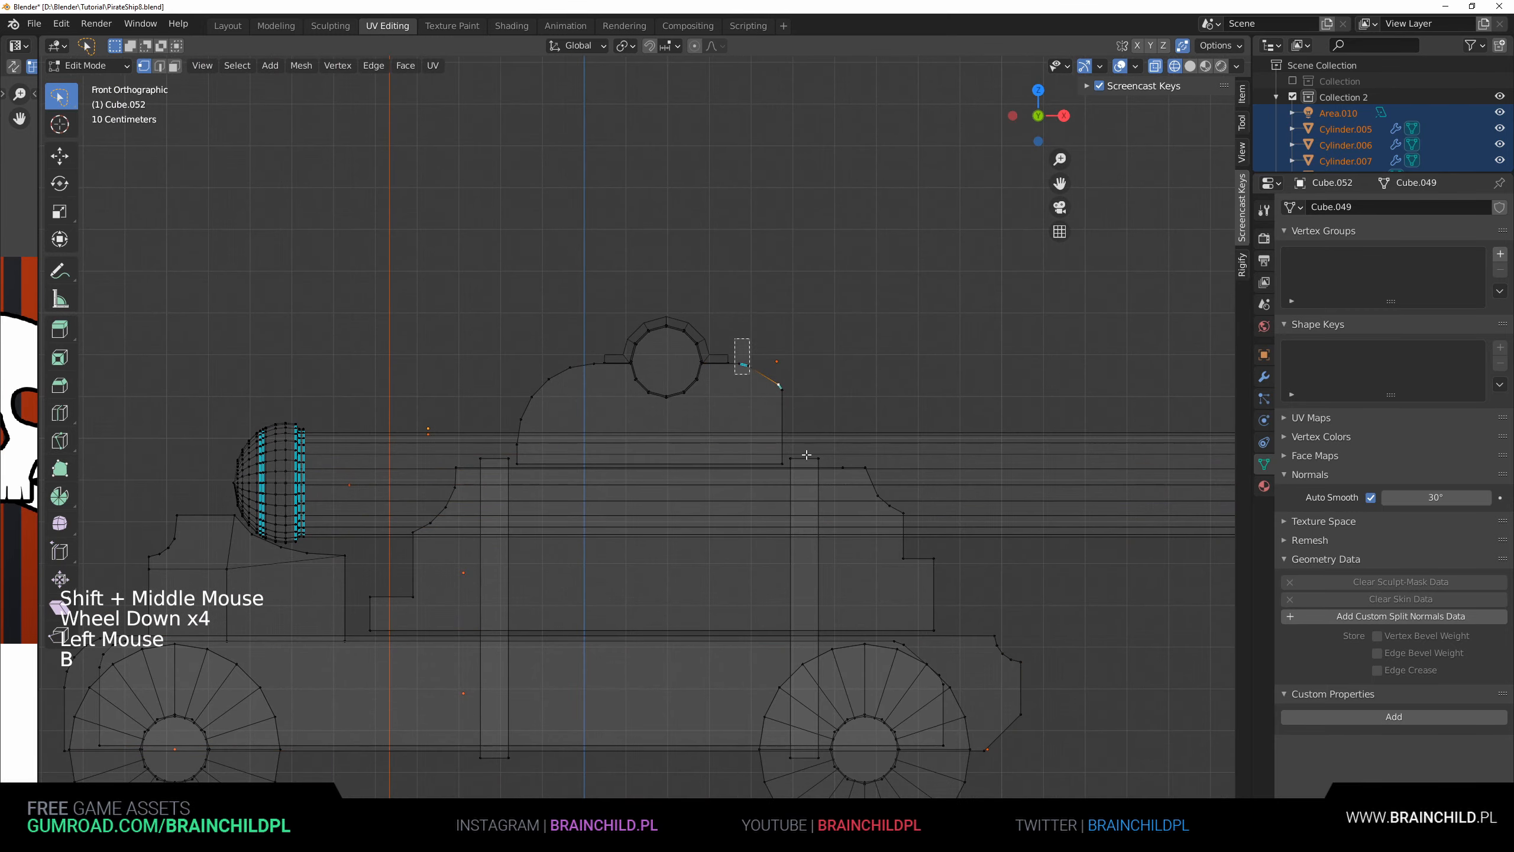
pyautogui.moveTo(807, 455); pyautogui.dragTo(1145, 818)
pyautogui.scroll(-4, 1041, 693)
pyautogui.press('b')
pyautogui.moveTo(702, 372); pyautogui.dragTo(1084, 677)
pyautogui.scroll(7, 808, 446)
pyautogui.keyDown('shift'); pyautogui.moveTo(808, 446); pyautogui.dragTo(818, 464, button='middle'); pyautogui.keyUp('shift')
pyautogui.scroll(4, 811, 450)
pyautogui.press('g')
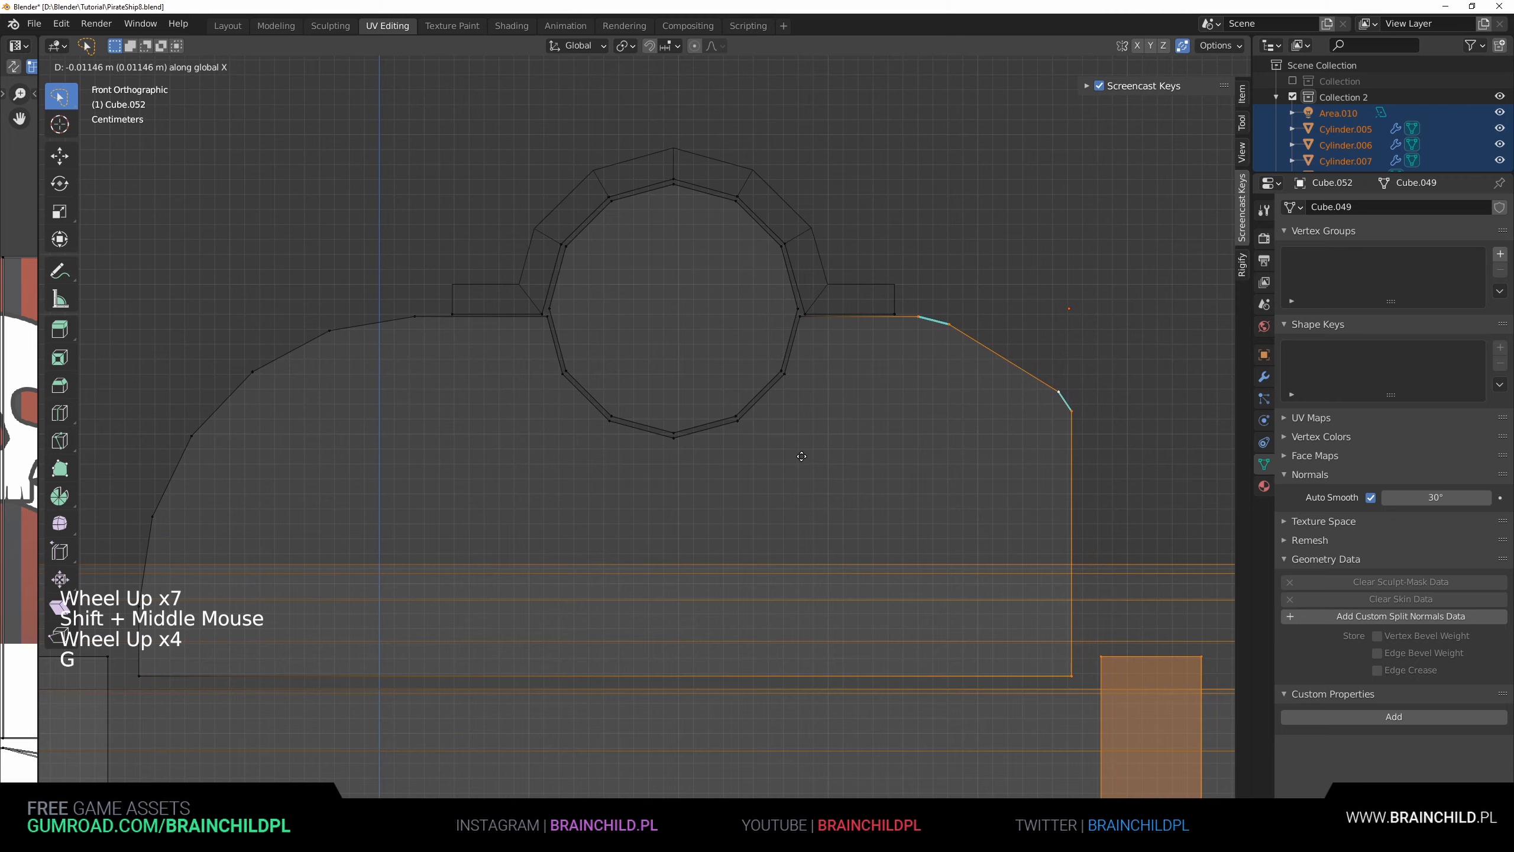
pyautogui.click(797, 455)
pyautogui.scroll(-7, 797, 456)
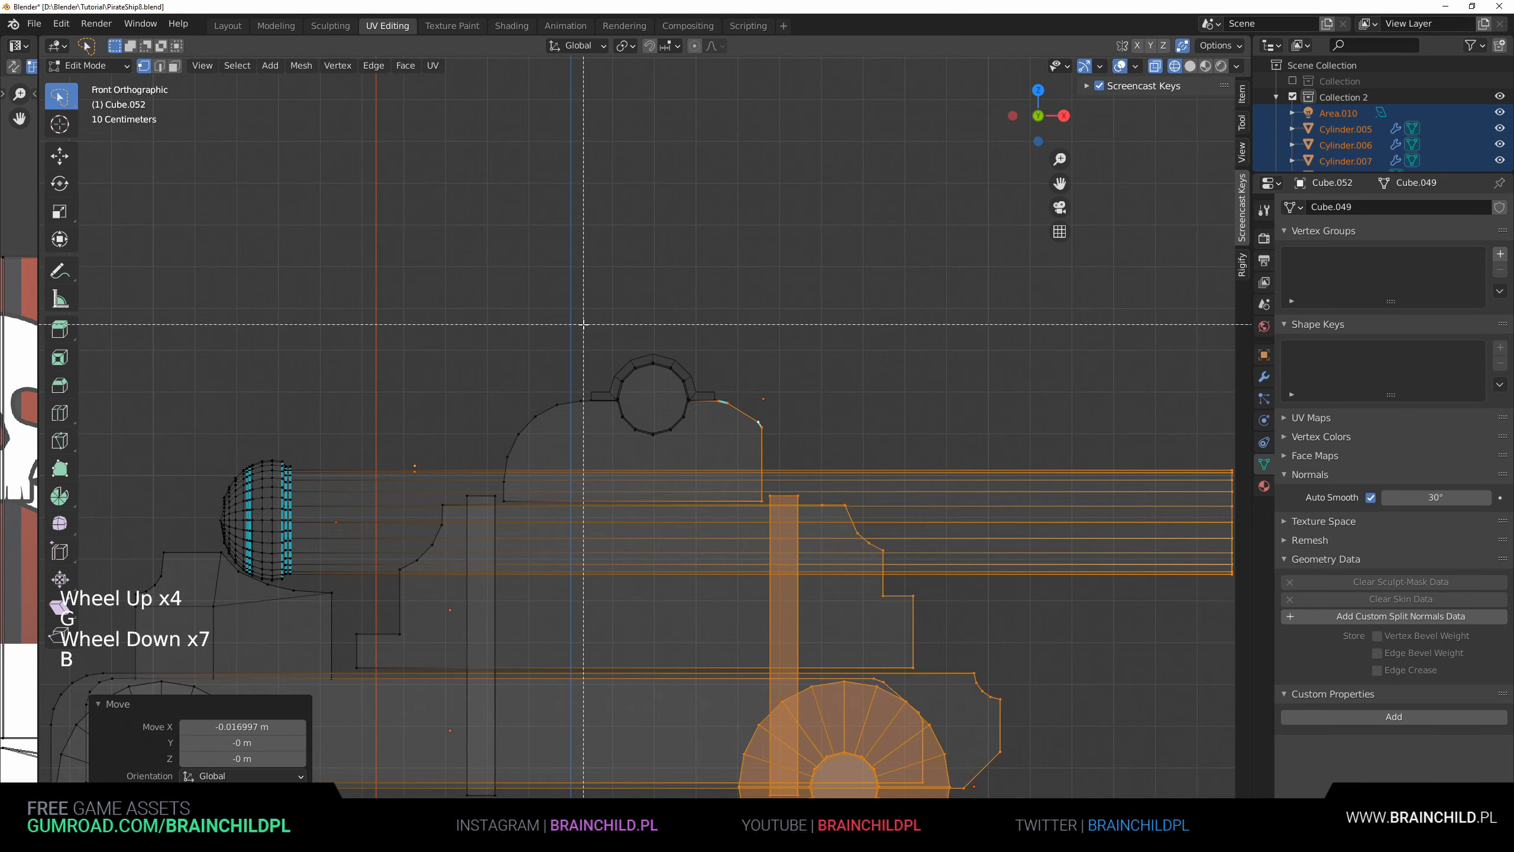
# - Add the round pin to the front-end selection and move it about -0.011 m along global X
pyautogui.press('b')
pyautogui.scroll(1, 802, 527)
pyautogui.scroll(-4, 802, 527)
pyautogui.scroll(6, 775, 524)
pyautogui.keyDown('shift'); pyautogui.moveTo(802, 526); pyautogui.dragTo(814, 378, button='middle'); pyautogui.keyUp('shift')
pyautogui.press('g')
pyautogui.click(765, 523)
pyautogui.scroll(-4, 764, 524)
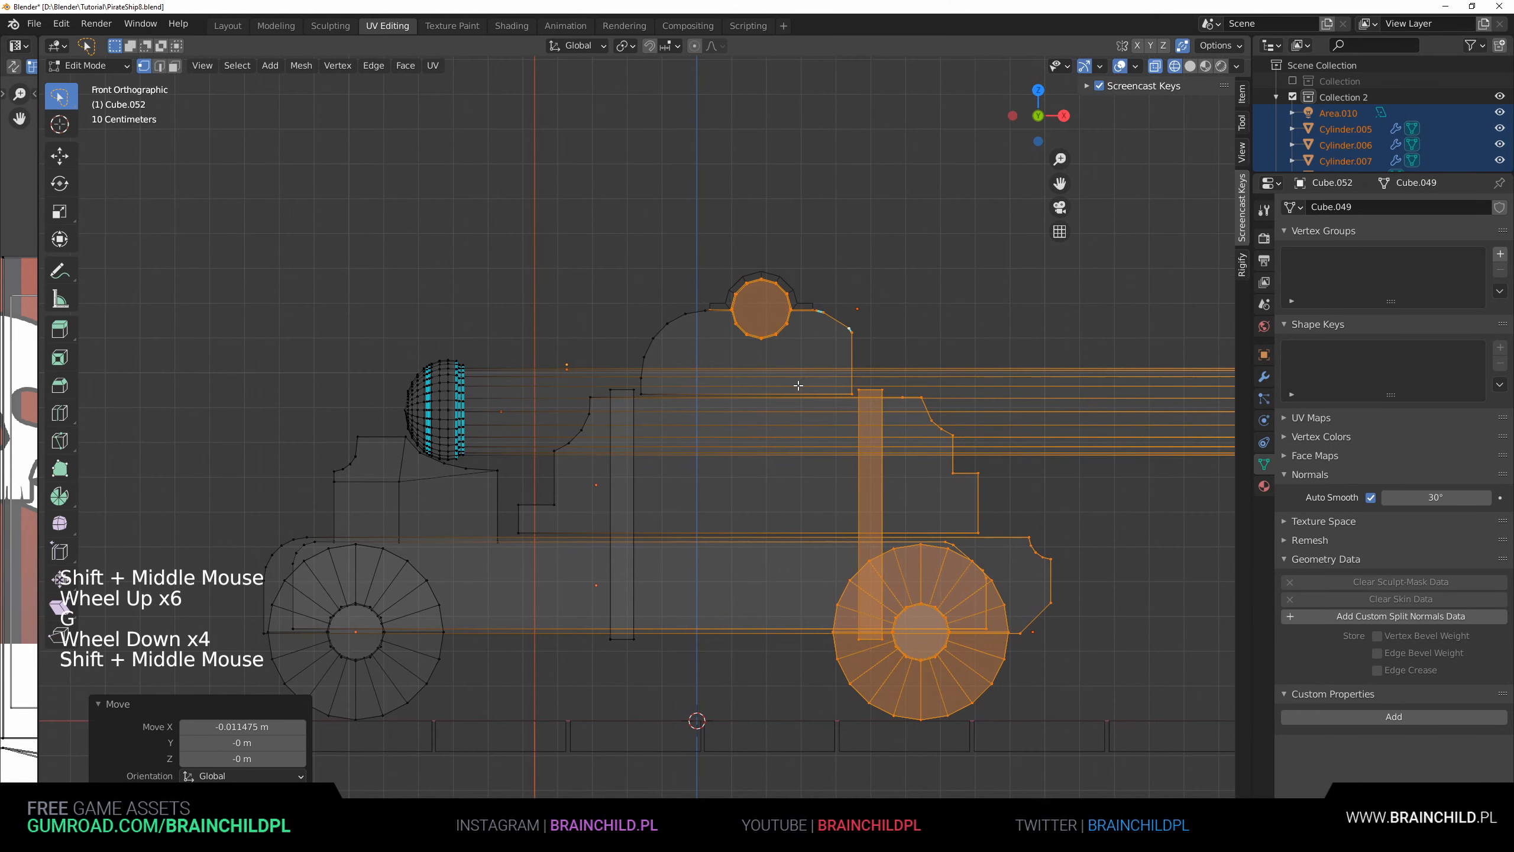
# - Select the complete upper cheek, both straps, the front wheel and the front ends, and move them about -0.044 m along X
pyautogui.scroll(-2, 799, 385)
pyautogui.press('b')
pyautogui.moveTo(541, 279); pyautogui.dragTo(1103, 663)
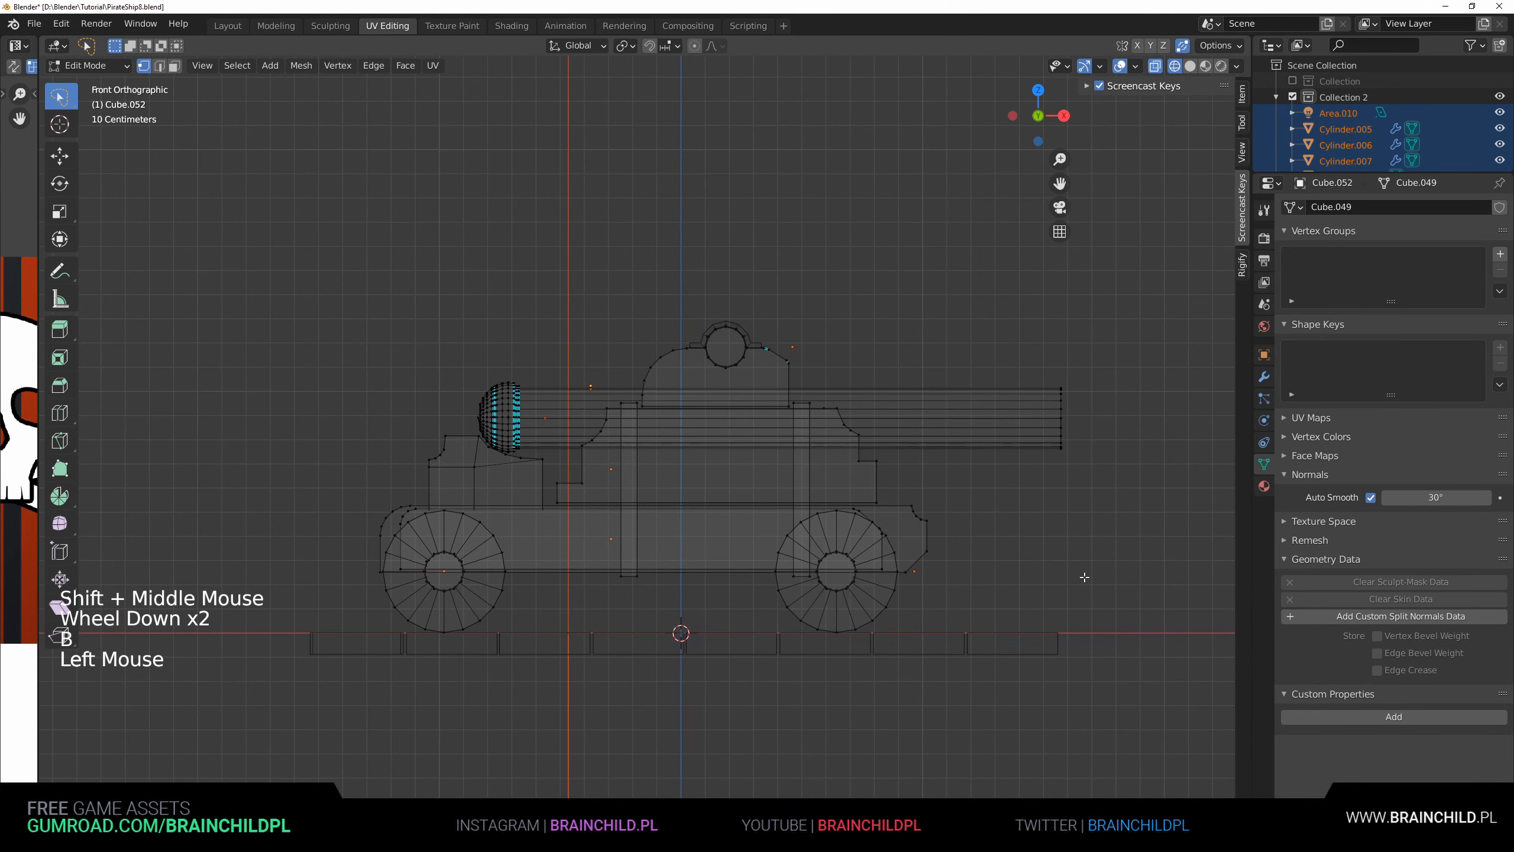
pyautogui.press('b')
pyautogui.moveTo(551, 315); pyautogui.dragTo(1067, 642)
pyautogui.press('g')
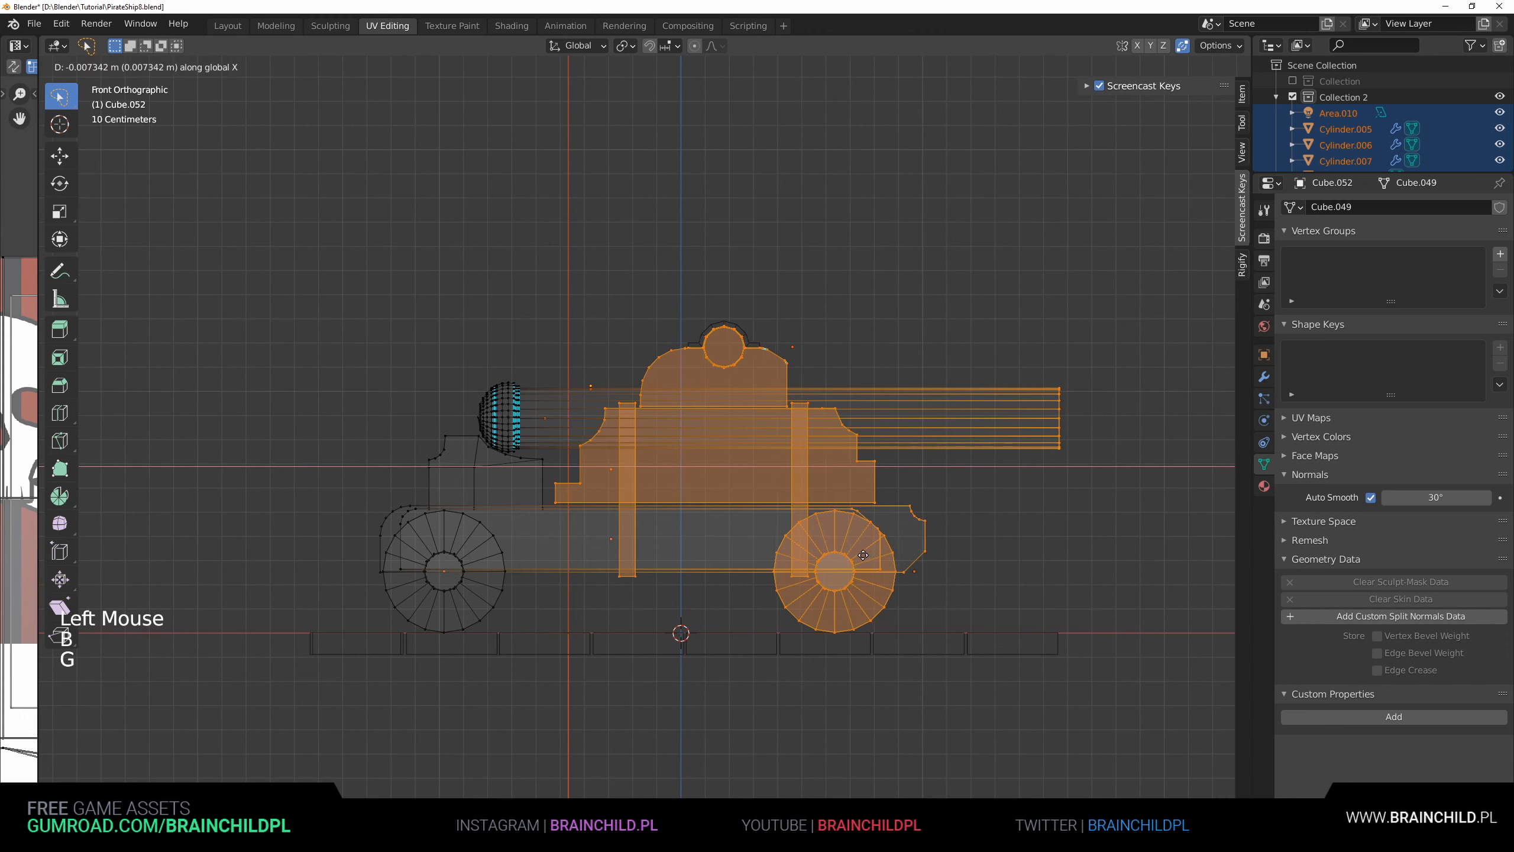
pyautogui.click(862, 556)
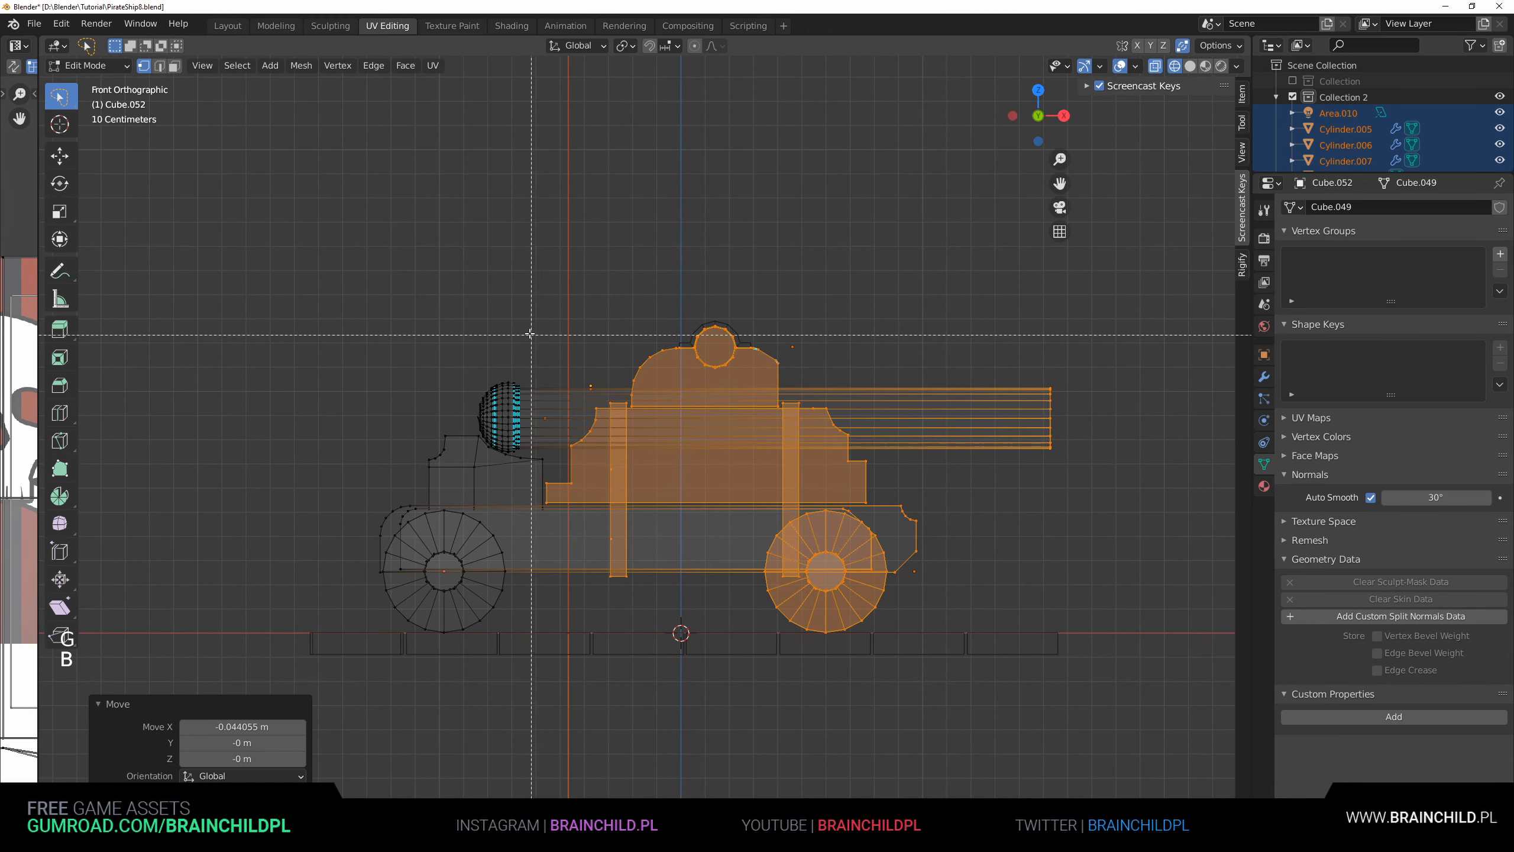
# - Include the front edge of the rear support block in the selection and move it all about -0.059 m along X
pyautogui.moveTo(530, 334); pyautogui.dragTo(1109, 668)
pyautogui.press('g')
pyautogui.press('x')
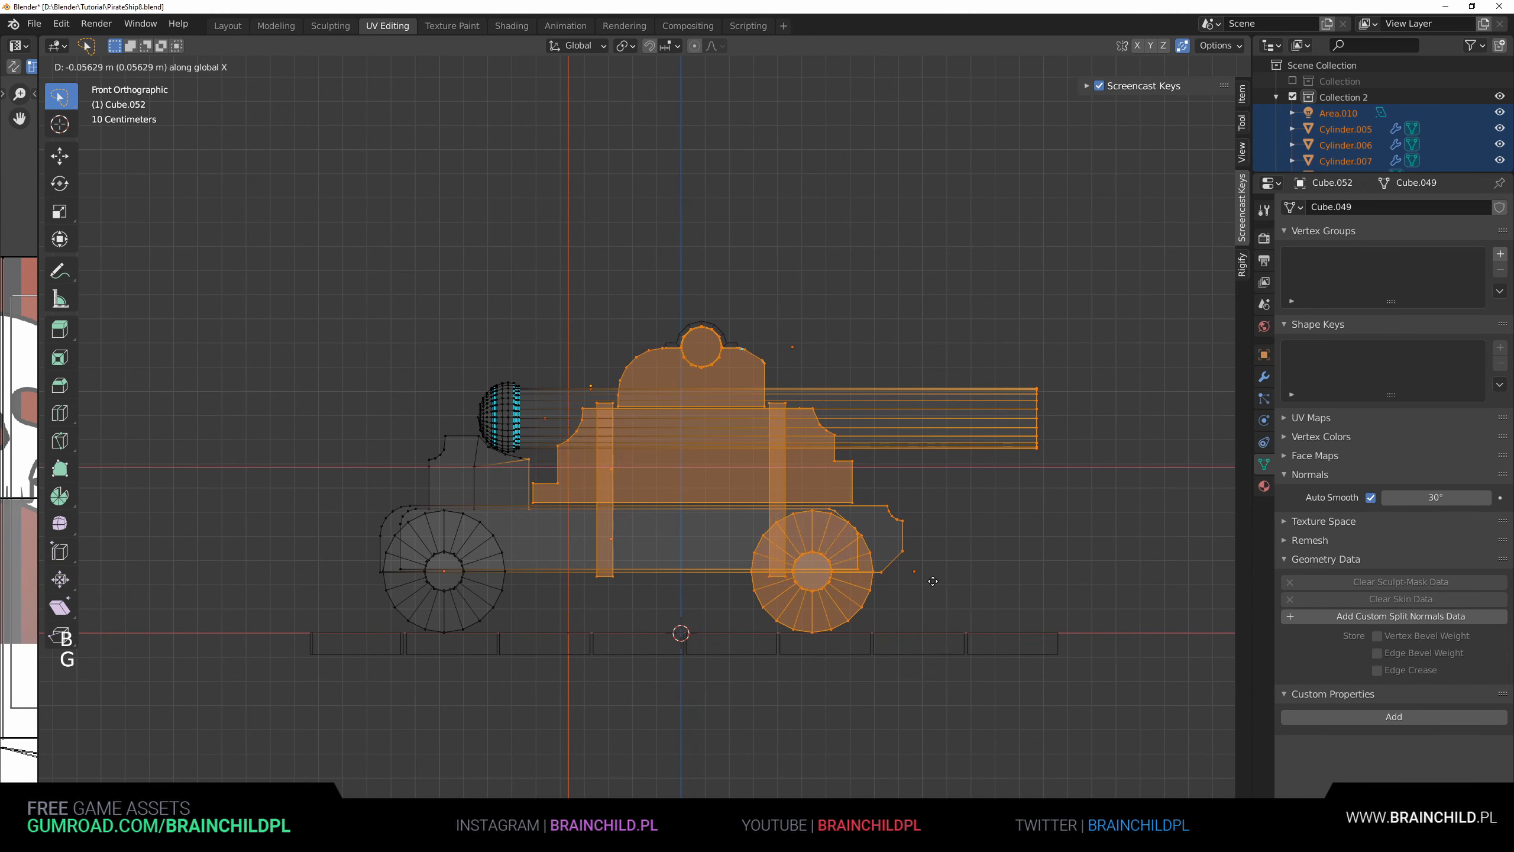
pyautogui.click(932, 581)
pyautogui.keyDown('shift'); pyautogui.moveTo(588, 504); pyautogui.dragTo(703, 495, button='middle'); pyautogui.keyUp('shift')
pyautogui.scroll(6, 686, 472)
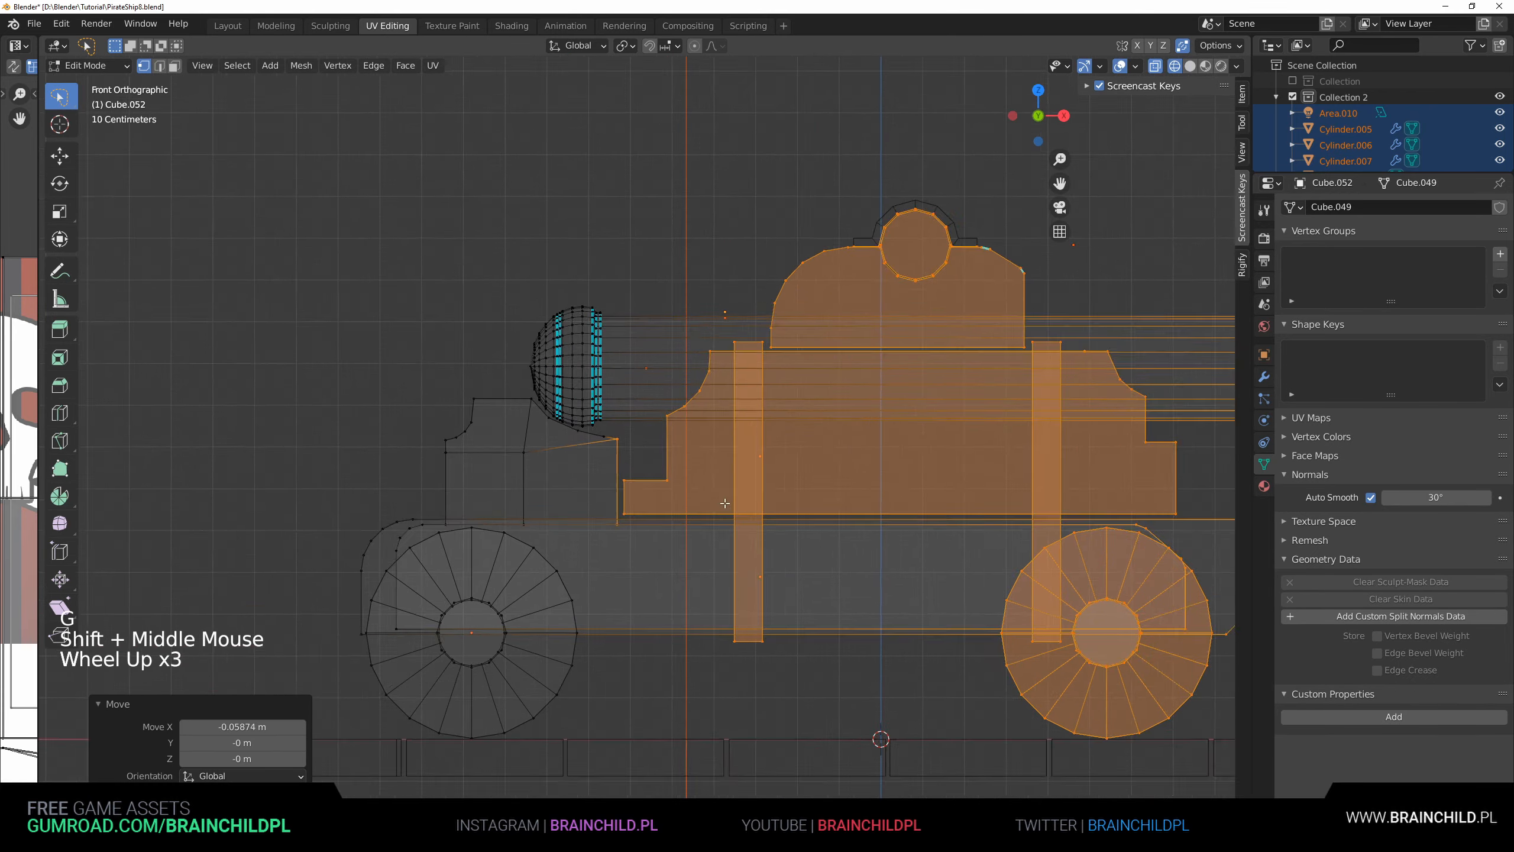
# - Edge-slide the vertices of the rear support block just below the breech by a factor of 1.000
pyautogui.click(576, 440)
pyautogui.press('b')
pyautogui.moveTo(565, 431); pyautogui.dragTo(592, 461)
pyautogui.press('g')
pyautogui.press('g')
pyautogui.click(680, 481)
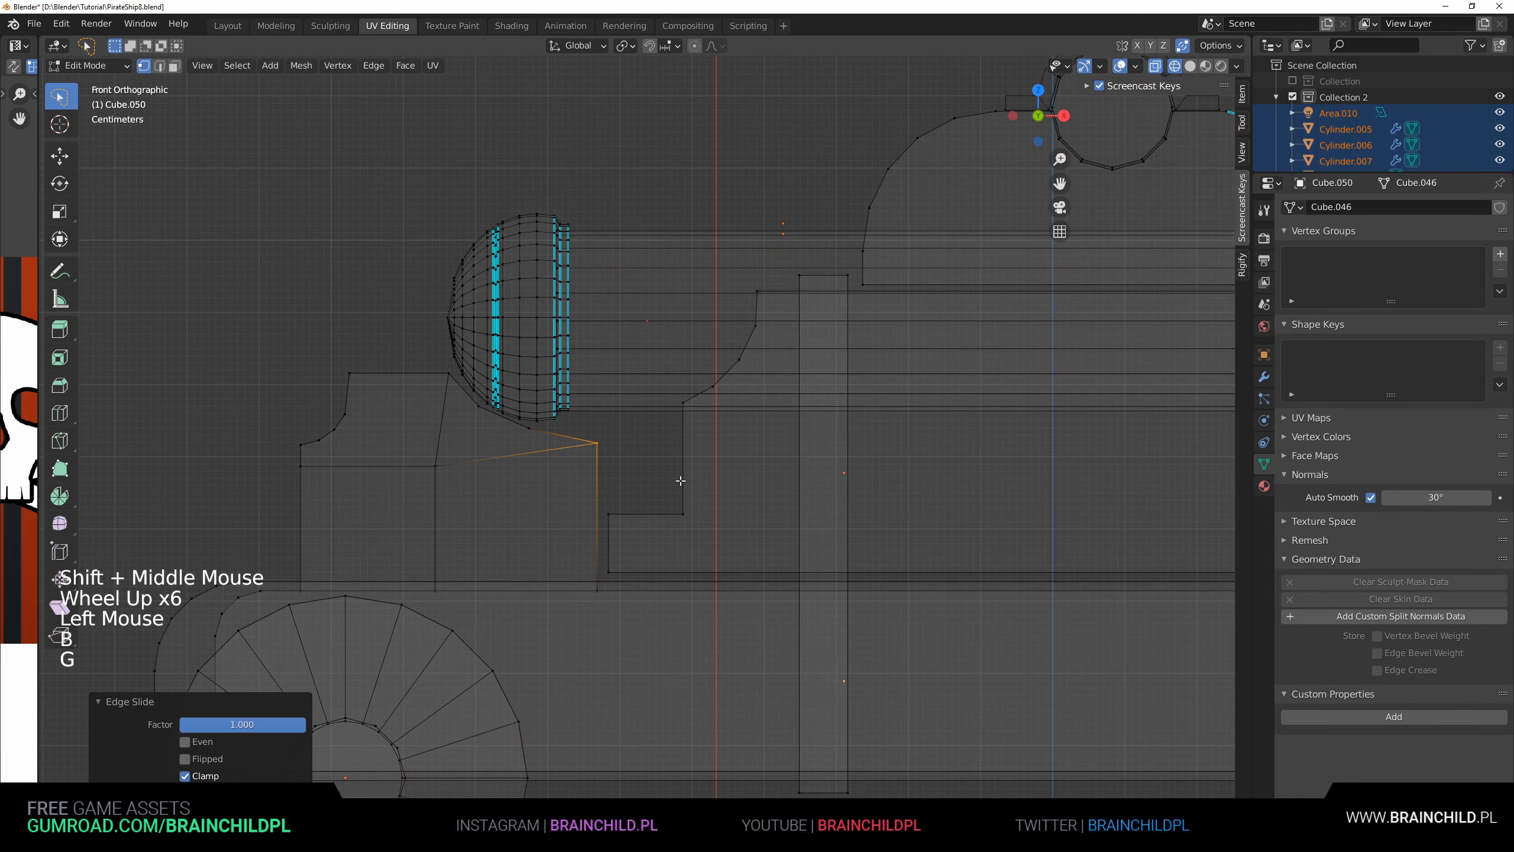
# - Switch the viewport to solid shading and save the project under the new name PirateShip9.blend
pyautogui.press('z')
pyautogui.click(877, 501)
pyautogui.scroll(-6, 786, 364)
pyautogui.hotkey('shift', 'ctrl', 's')
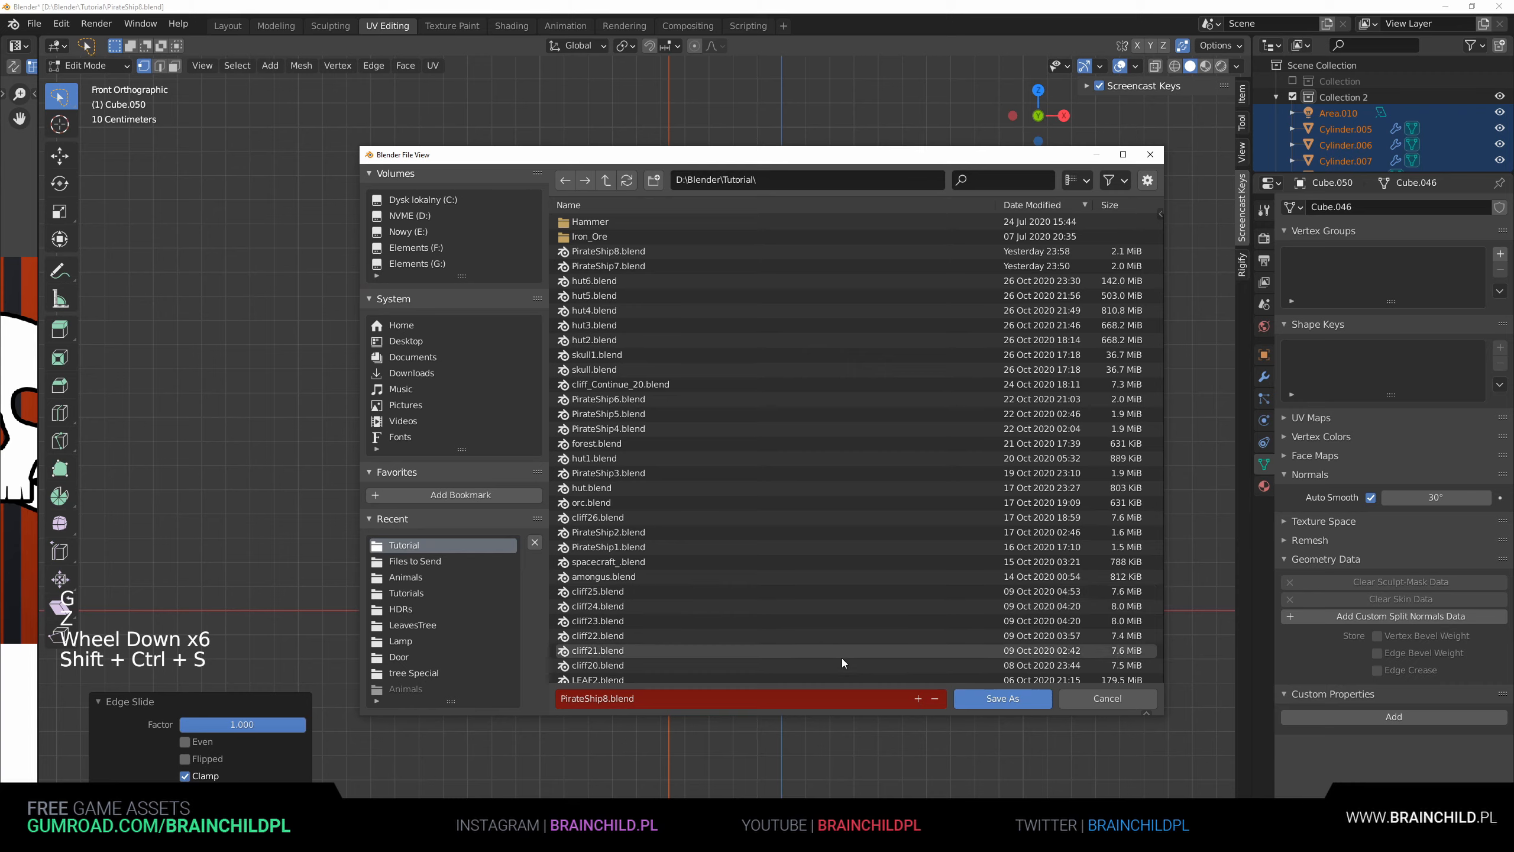
pyautogui.click(916, 696)
pyautogui.press('Return')
# - Select the linked geometry of the barrel cylinder and rounded breech, and scale both uniformly by 1.780
pyautogui.moveTo(915, 696); pyautogui.dragTo(681, 354, button='middle')
pyautogui.scroll(-2, 681, 353)
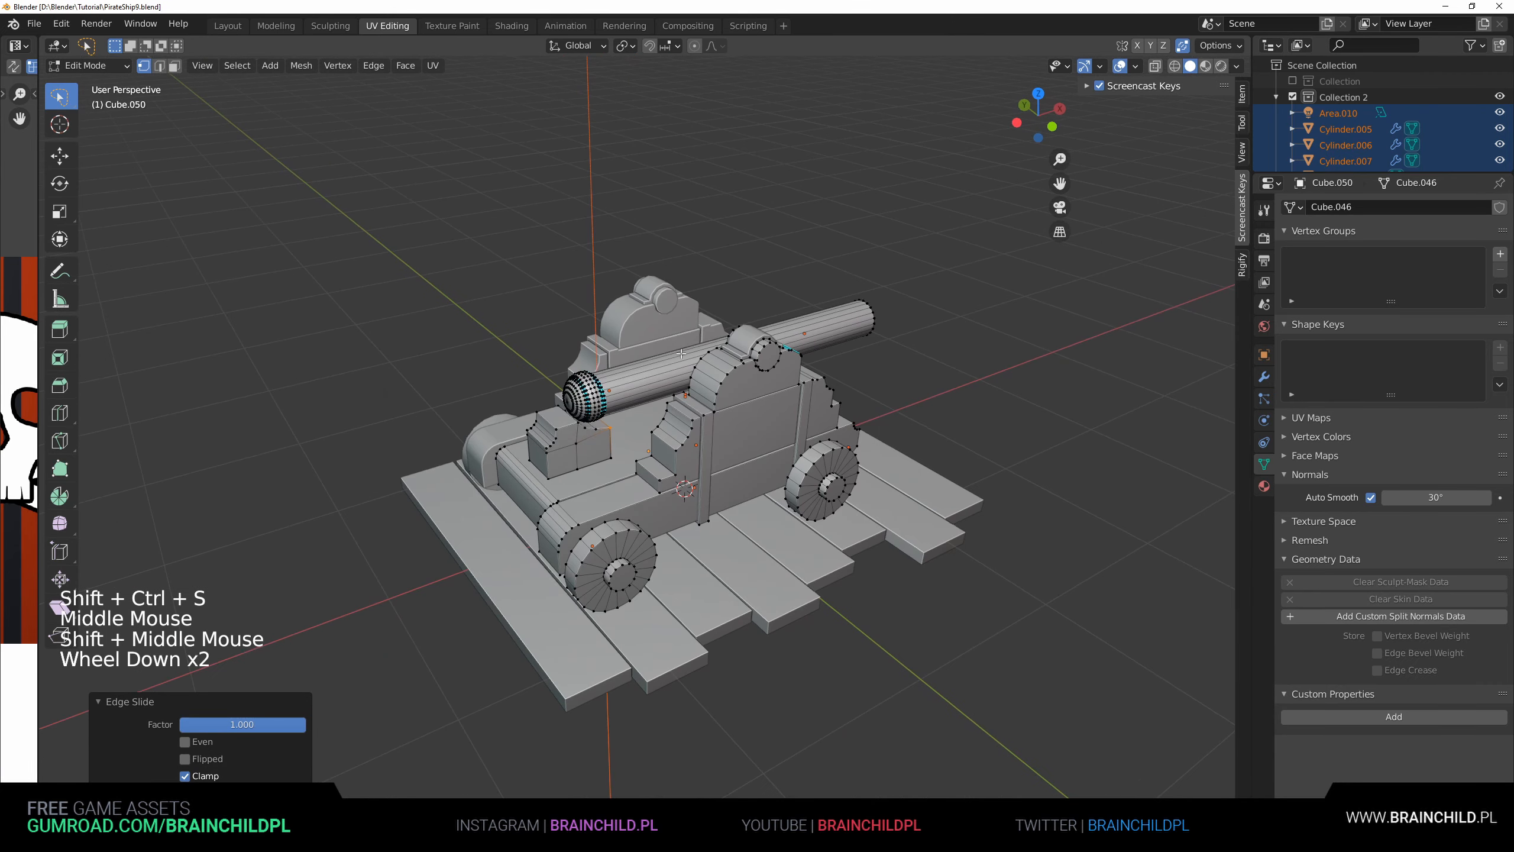
pyautogui.click(819, 330)
pyautogui.keyDown('shift'); pyautogui.moveTo(820, 330); pyautogui.dragTo(659, 368, button='middle'); pyautogui.keyUp('shift')
pyautogui.scroll(1, 659, 368)
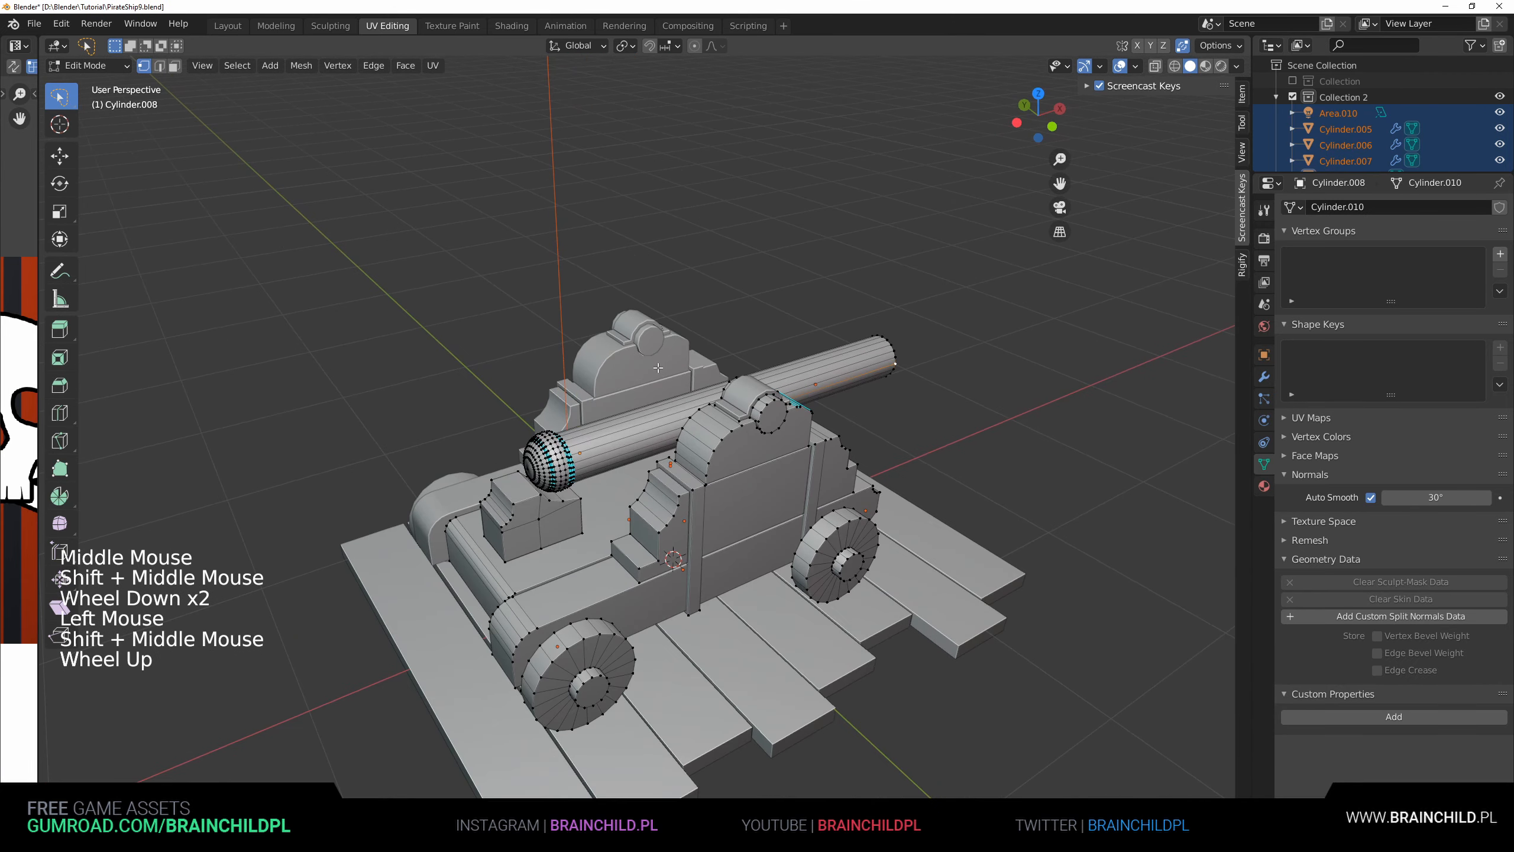
pyautogui.click(570, 442)
pyautogui.press('l')
pyautogui.moveTo(569, 442); pyautogui.dragTo(546, 425, button='middle')
pyautogui.press('l')
pyautogui.press('s')
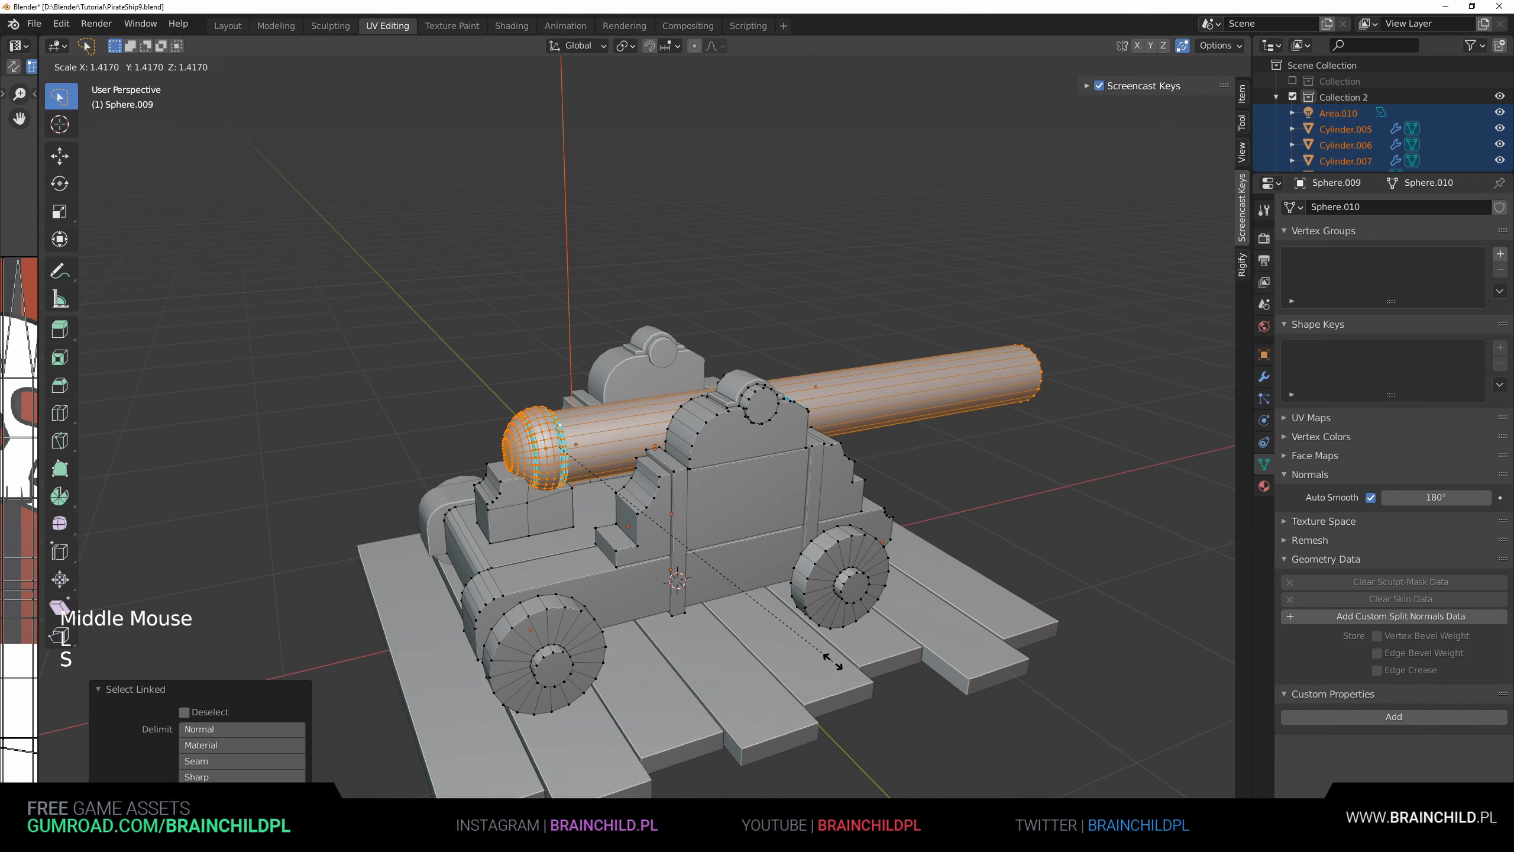
pyautogui.click(835, 775)
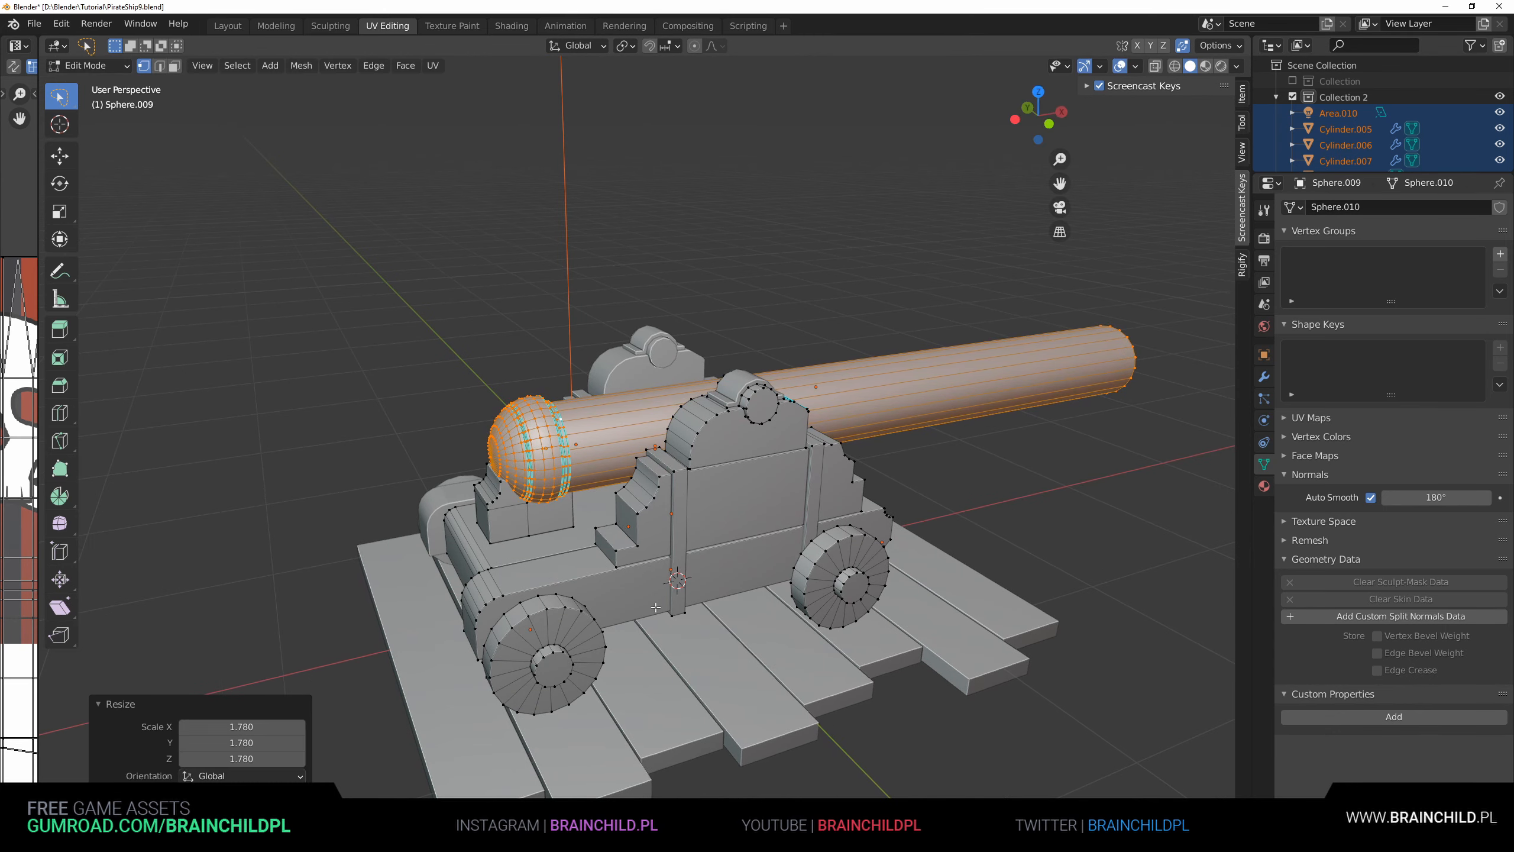
# - In front view, move the enlarged barrel and breech about 0.105 m along X and 0.09 m along Z
pyautogui.keyDown('alt'); pyautogui.moveTo(836, 776); pyautogui.dragTo(686, 597, button='middle'); pyautogui.keyUp('alt')
pyautogui.scroll(3, 686, 596)
pyautogui.press('s')
pyautogui.press('g')
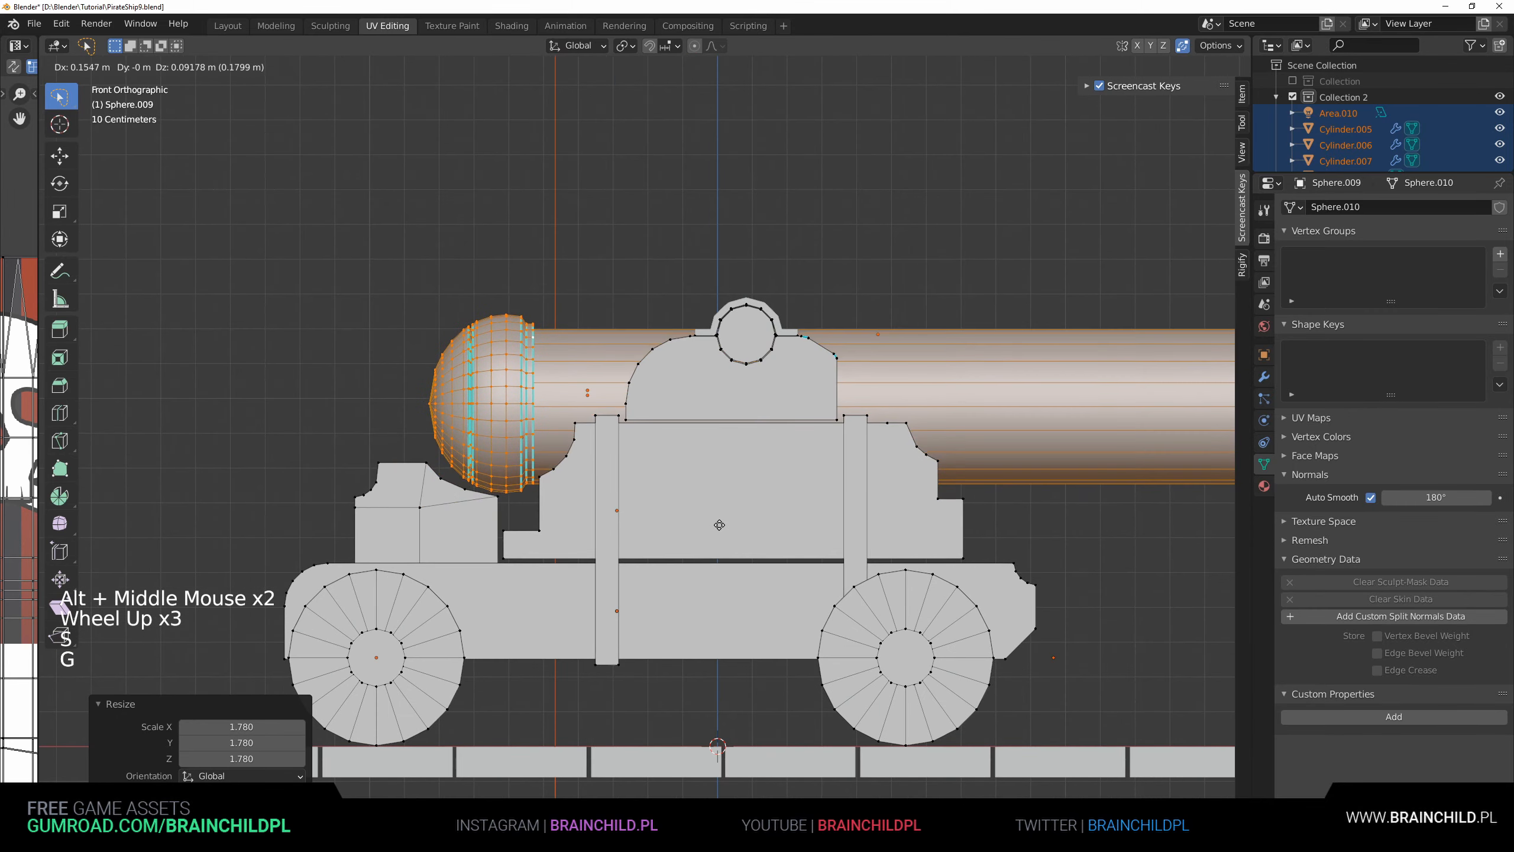
pyautogui.click(702, 525)
pyautogui.scroll(-4, 715, 512)
pyautogui.moveTo(752, 453); pyautogui.dragTo(835, 507, button='middle')
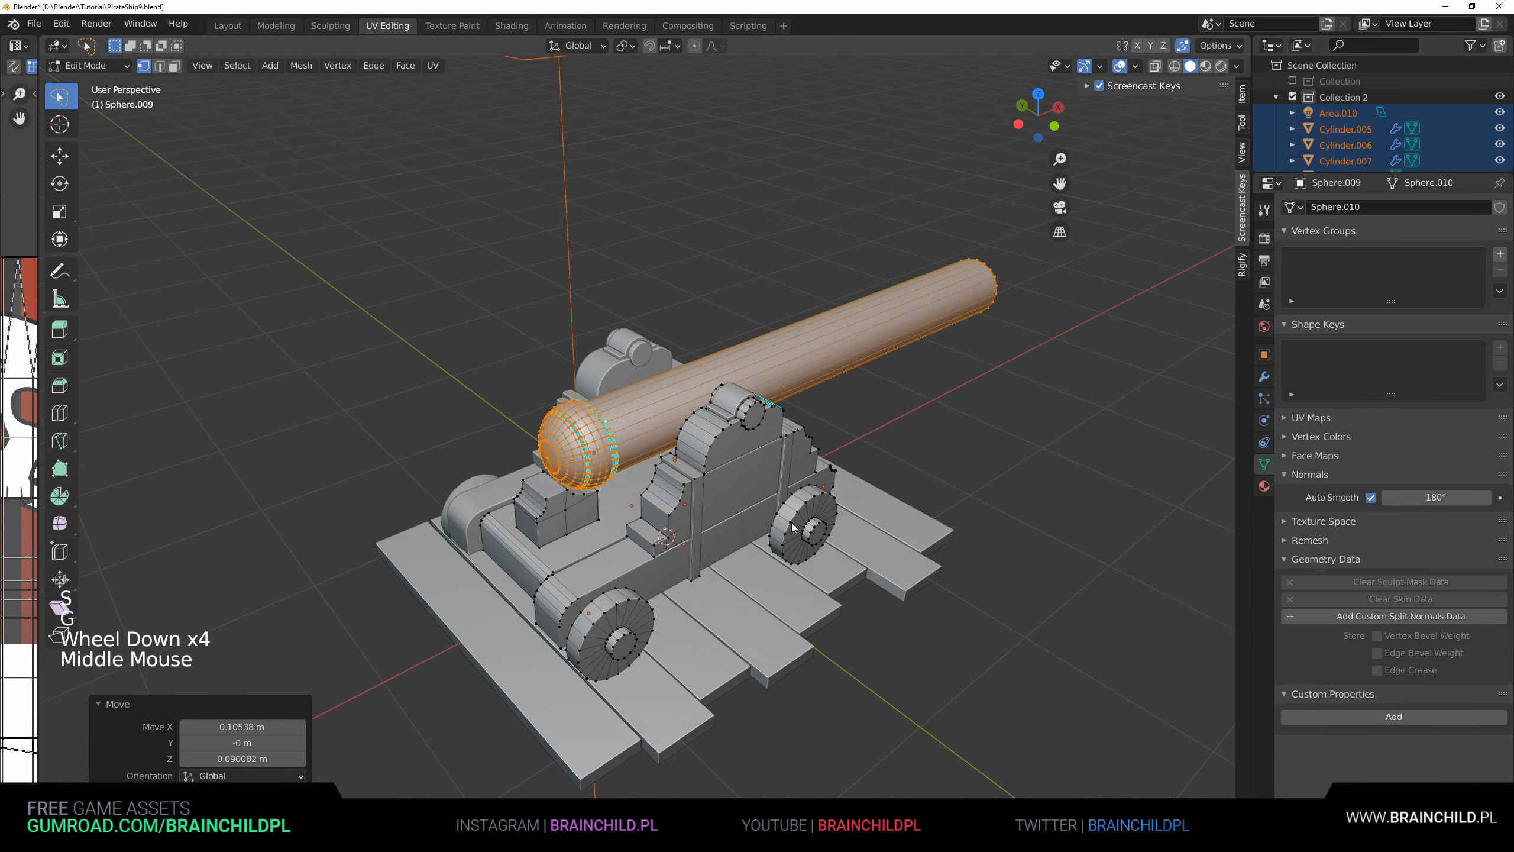
# - Isolate the selection to the barrel cylinder and open it in edit mode in front wireframe view
pyautogui.press('Tab')
pyautogui.scroll(-4, 911, 424)
pyautogui.click(911, 424)
pyautogui.scroll(-1, 802, 416)
pyautogui.moveTo(803, 410); pyautogui.dragTo(728, 453, button='middle')
pyautogui.click(753, 437)
pyautogui.keyDown('alt'); pyautogui.moveTo(727, 453); pyautogui.dragTo(703, 477, button='middle'); pyautogui.keyUp('alt')
pyautogui.scroll(2, 680, 495)
pyautogui.press('Tab')
pyautogui.scroll(1, 680, 494)
pyautogui.click(955, 416)
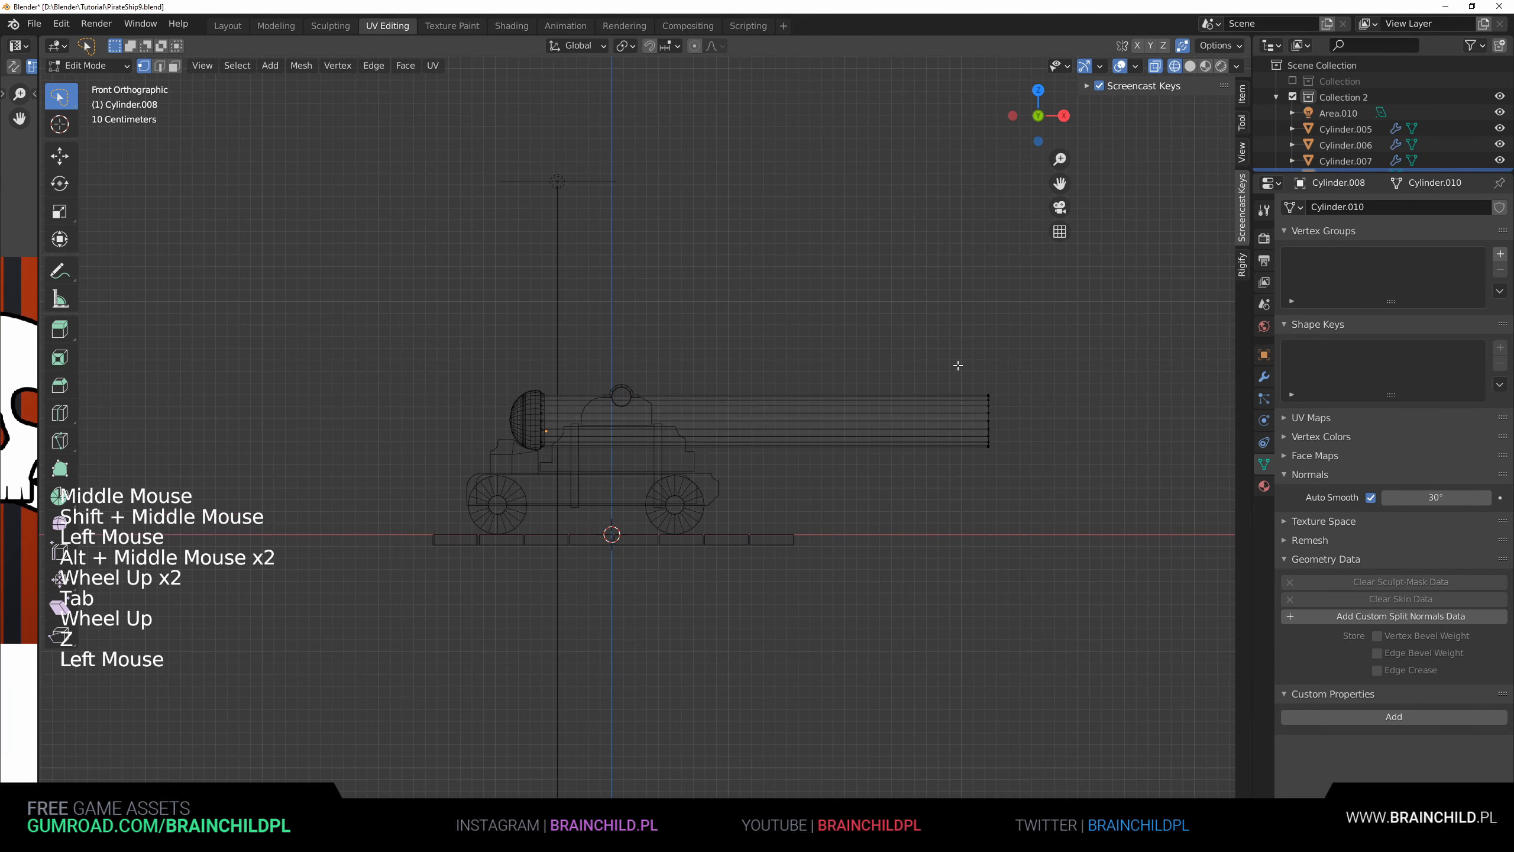
# - Scale the barrel's muzzle end to 0.735 and pull it along X toward the carriage, giving a shorter, tapered barrel
pyautogui.press('b')
pyautogui.moveTo(965, 376); pyautogui.dragTo(1063, 518)
pyautogui.press('g')
pyautogui.click(779, 511)
pyautogui.press('s')
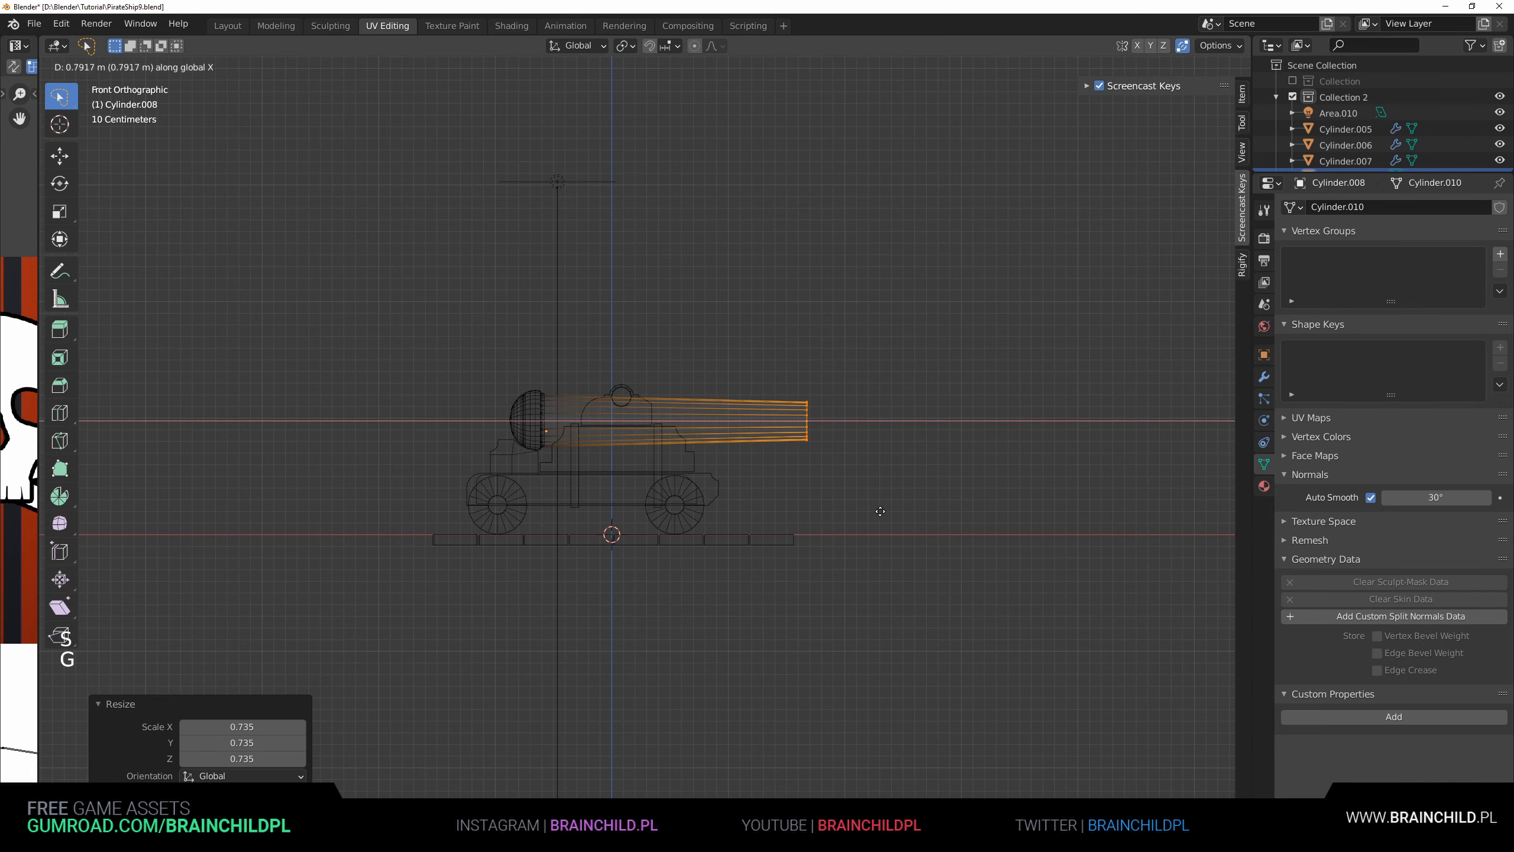
pyautogui.click(852, 508)
pyautogui.press('z')
pyautogui.moveTo(862, 507)
pyautogui.mouseDown(button='middle')
pyautogui.moveTo(842, 507)
pyautogui.moveTo(906, 512)
pyautogui.moveTo(853, 484)
pyautogui.mouseUp(button='middle')
pyautogui.press('Tab')
pyautogui.scroll(-3, 889, 505)
pyautogui.click(874, 497)
# - Extrude the barrel's muzzle face in place and scale it to about 0.78 to form a rim
pyautogui.keyDown('shift'); pyautogui.moveTo(854, 484); pyautogui.dragTo(725, 423, button='middle'); pyautogui.keyUp('shift')
pyautogui.scroll(4, 842, 462)
pyautogui.click(836, 388)
pyautogui.scroll(1, 828, 372)
pyautogui.press('Tab')
pyautogui.keyDown('shift'); pyautogui.moveTo(725, 423); pyautogui.dragTo(709, 436, button='middle'); pyautogui.keyUp('shift')
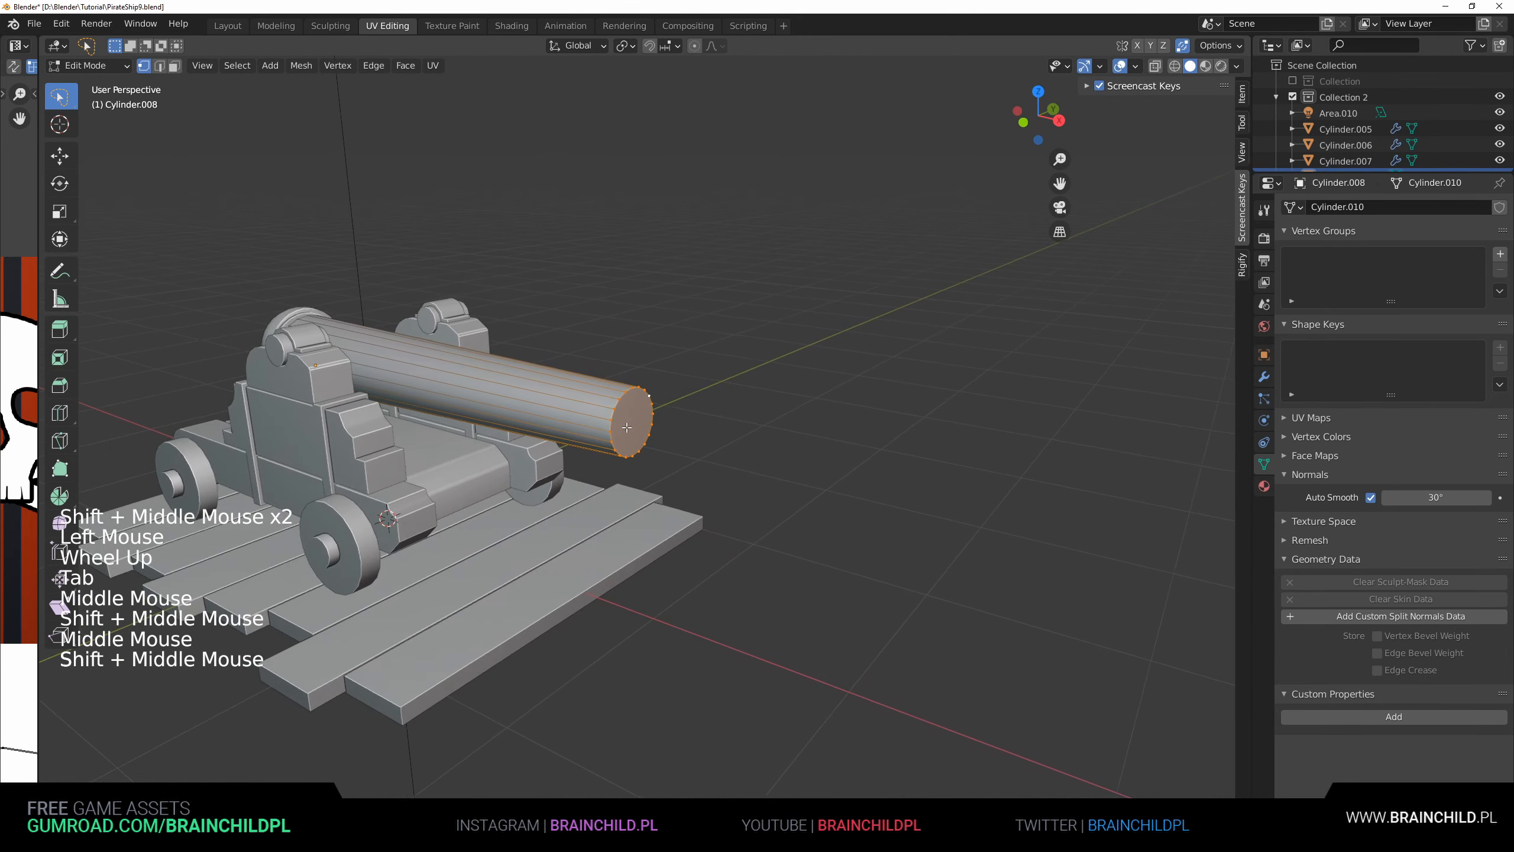
pyautogui.scroll(4, 709, 436)
pyautogui.press('e')
pyautogui.press('s')
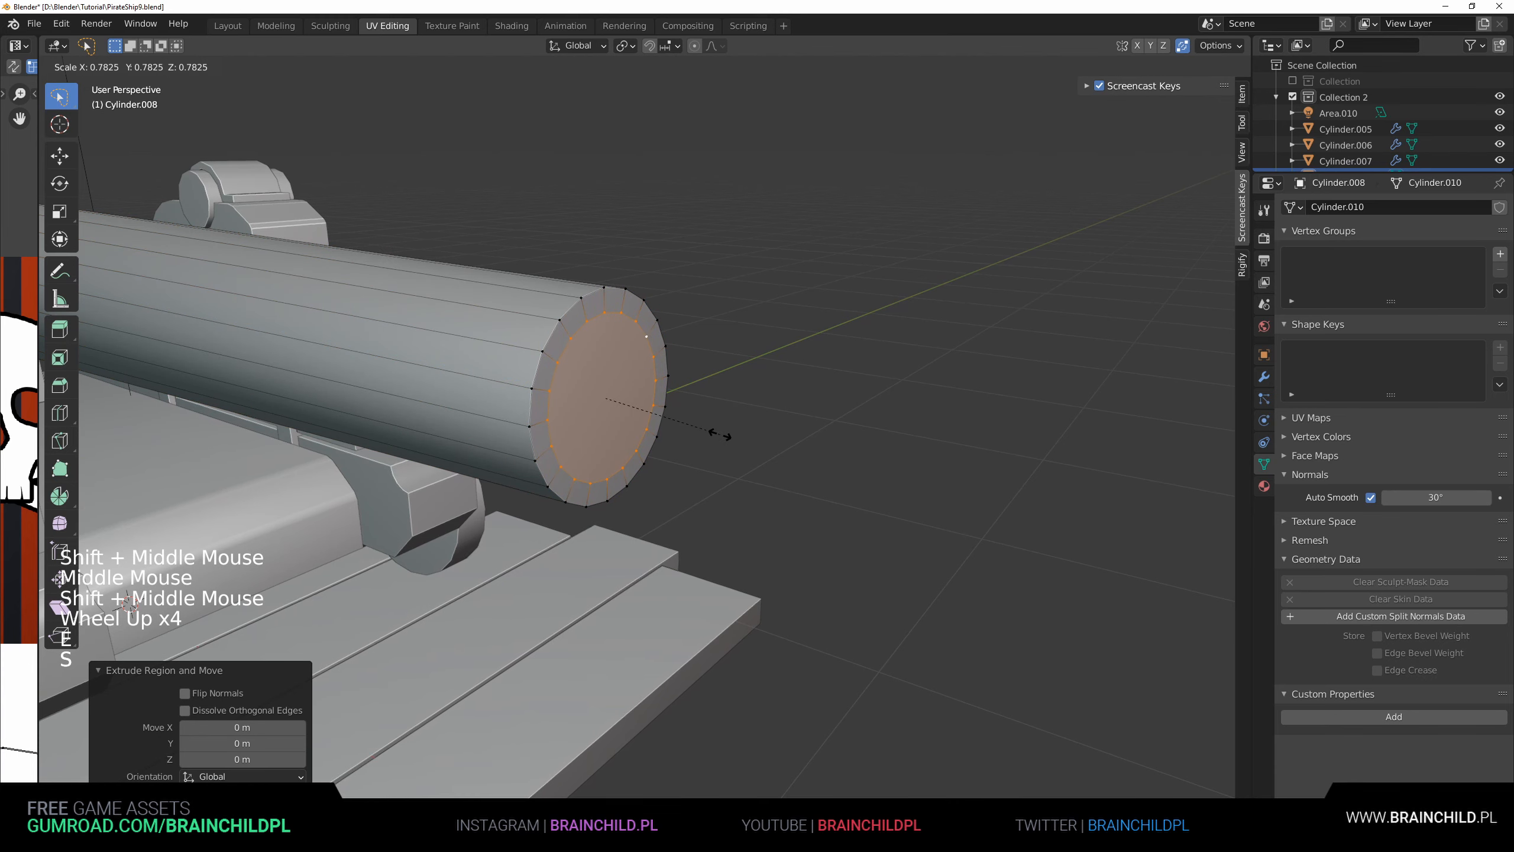
pyautogui.click(720, 435)
# - Extrude the inner muzzle face about 0.213 m into the barrel and merge its vertices at the center
pyautogui.press('e')
pyautogui.click(613, 401)
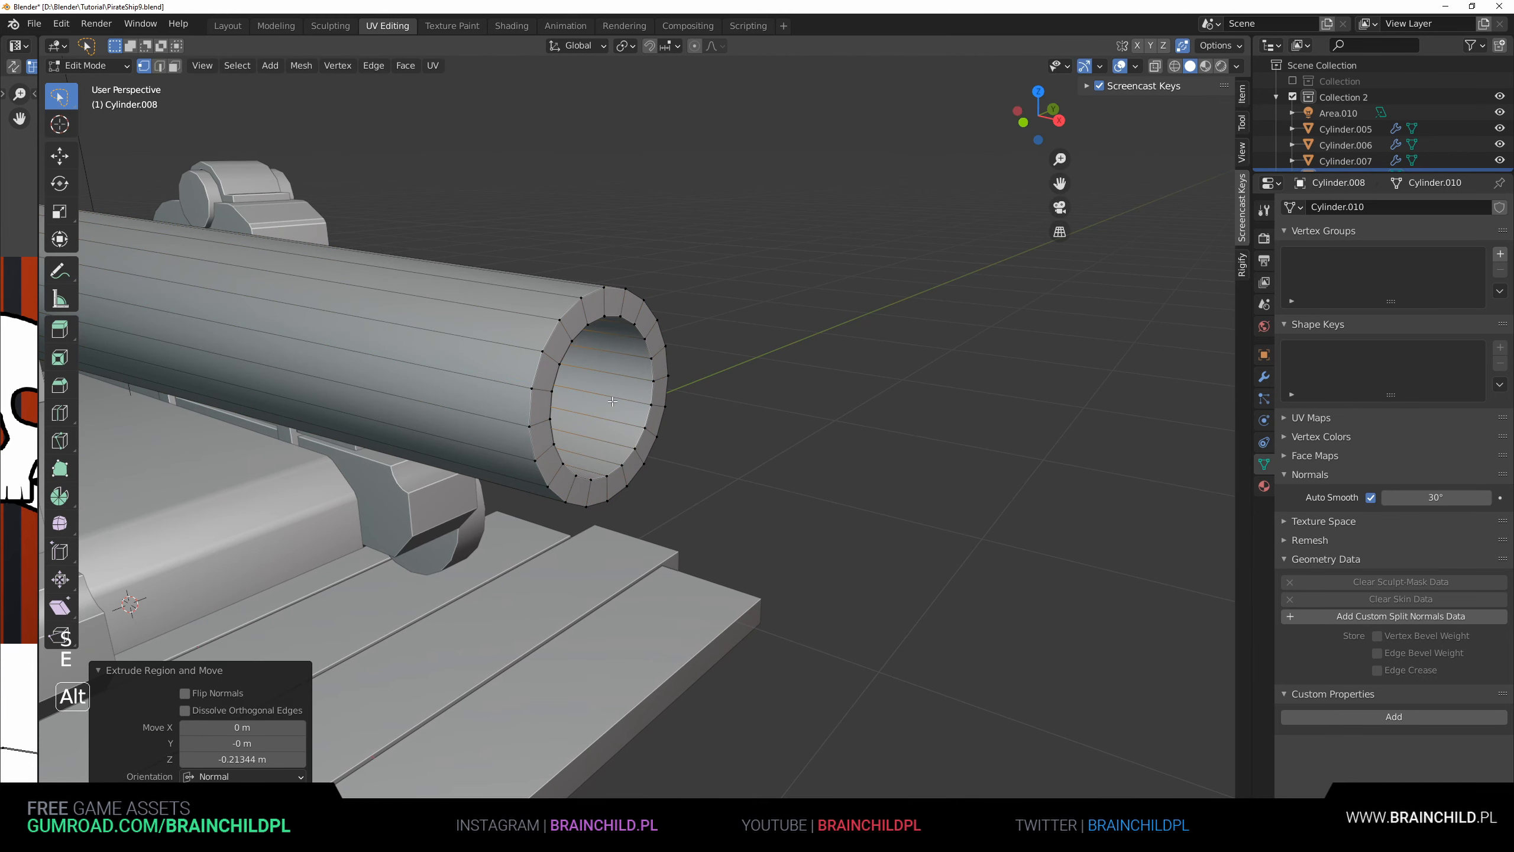
pyautogui.press('m')
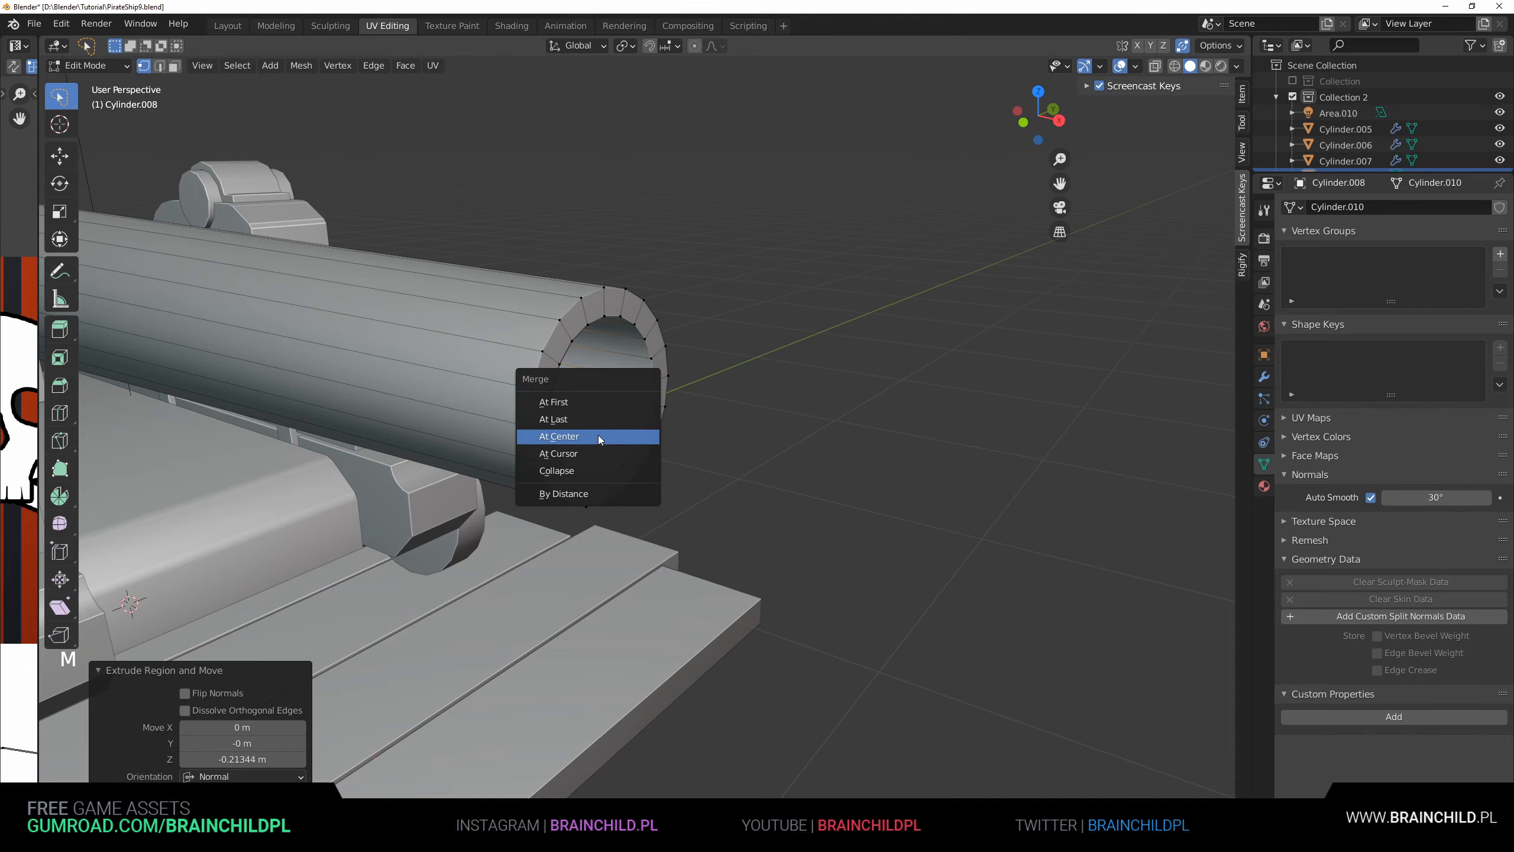
pyautogui.click(599, 436)
# - In front wireframe view, move the merged bore vertex along X deep into the barrel, toward the breech
pyautogui.moveTo(599, 435); pyautogui.dragTo(822, 458, button='middle')
pyautogui.scroll(-4, 773, 463)
pyautogui.press('g')
pyautogui.rightClick(592, 442)
pyautogui.keyDown('alt'); pyautogui.moveTo(799, 459); pyautogui.dragTo(686, 467, button='middle'); pyautogui.keyUp('alt')
pyautogui.press('z')
pyautogui.click(444, 468)
pyautogui.press('g')
pyautogui.press('x')
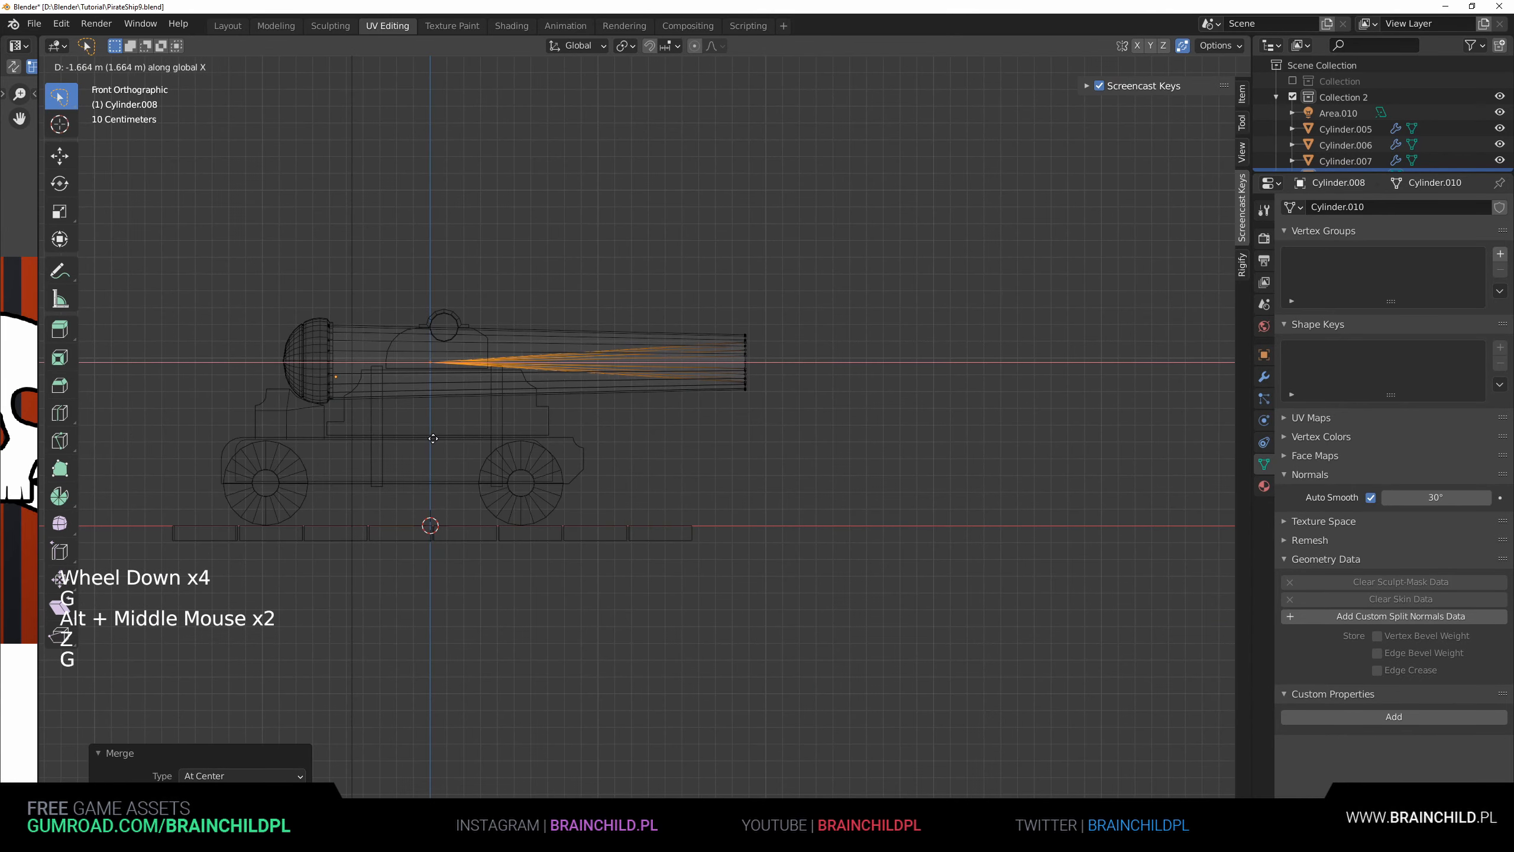
pyautogui.click(359, 437)
# - Return the barrel to solid shading and object mode, showing the whole cannon in perspective
pyautogui.press('z')
pyautogui.click(933, 446)
pyautogui.moveTo(933, 446)
pyautogui.mouseDown(button='middle')
pyautogui.moveTo(655, 460)
pyautogui.moveTo(680, 460)
pyautogui.moveTo(627, 484)
pyautogui.moveTo(644, 453)
pyautogui.moveTo(715, 477)
pyautogui.mouseUp(button='middle')
pyautogui.press('Tab')
pyautogui.click(679, 455)
pyautogui.scroll(-3, 679, 456)
pyautogui.scroll(-2, 644, 453)
pyautogui.moveTo(716, 477); pyautogui.dragTo(758, 440, button='middle')
pyautogui.keyDown('ctrl'); pyautogui.keyDown('shift'); pyautogui.scroll(1, 763, 438); pyautogui.keyUp('shift'); pyautogui.keyUp('ctrl')
pyautogui.hotkey('ctrl', 'shift', 's')
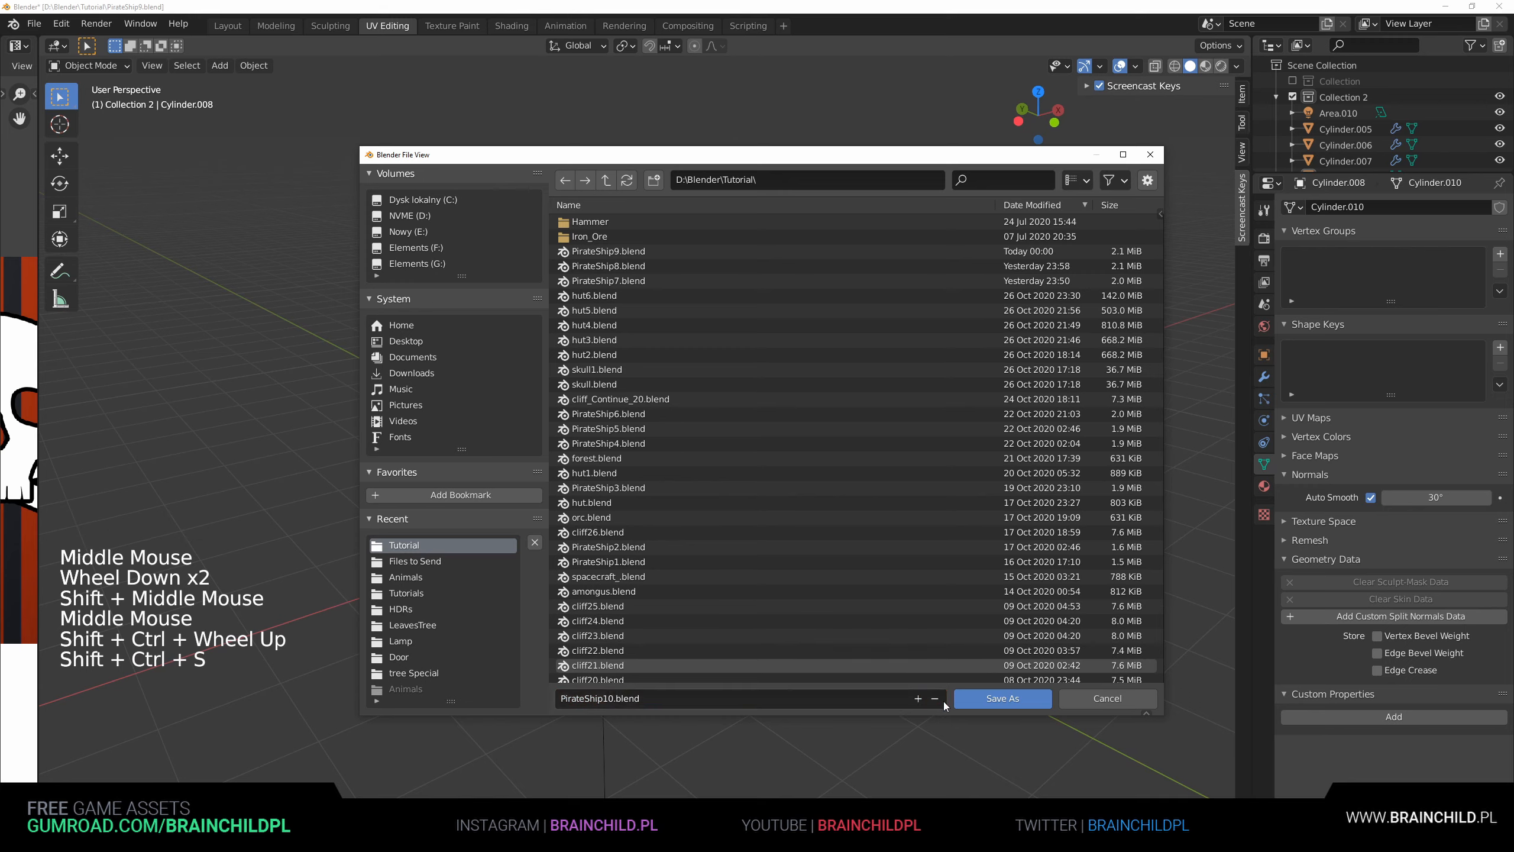
pyautogui.click(1107, 698)
# - Rename the collection holding the cannon parts from Collection 2 to Cannon
pyautogui.click(1279, 97)
pyautogui.click(1337, 97)
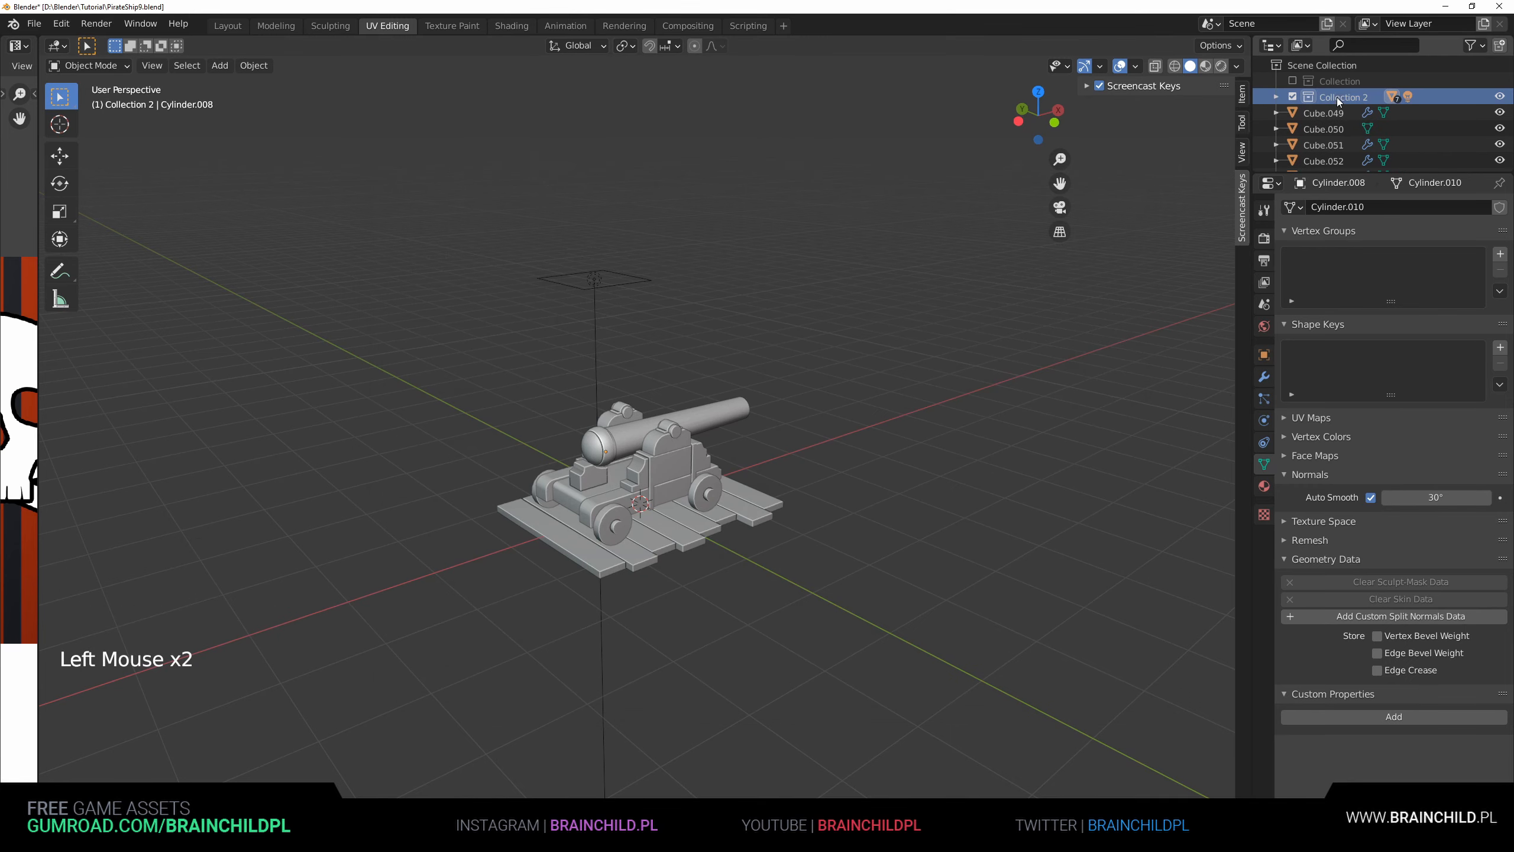
pyautogui.doubleClick(1337, 97)
pyautogui.click(1322, 114)
pyautogui.scroll(-17, 1322, 114)
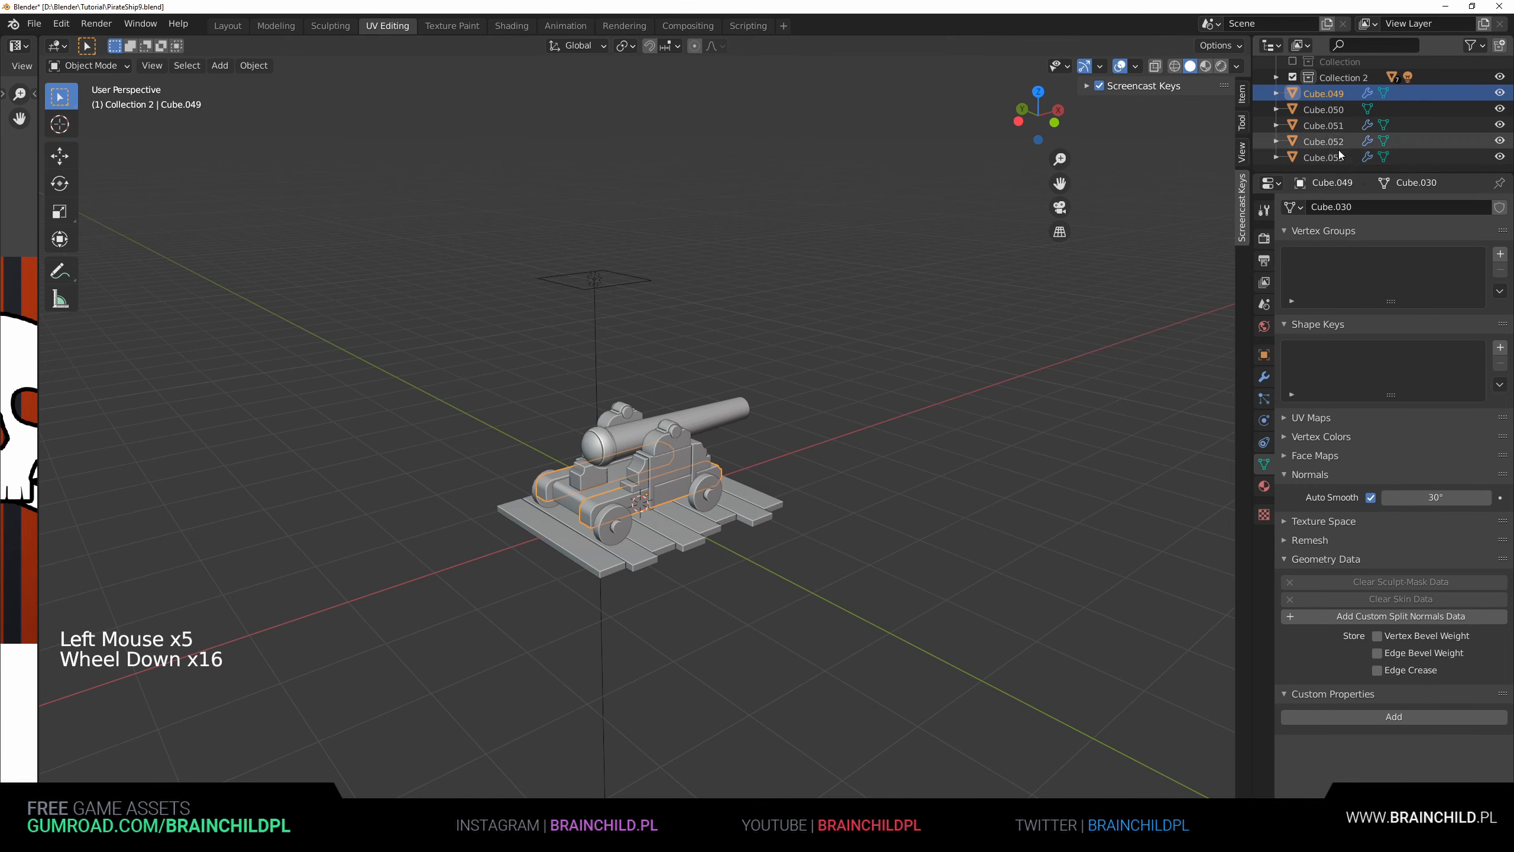
pyautogui.keyDown('shift'); pyautogui.click(1323, 157); pyautogui.keyUp('shift')
pyautogui.moveTo(1323, 93); pyautogui.dragTo(1337, 85)
pyautogui.click(1336, 96)
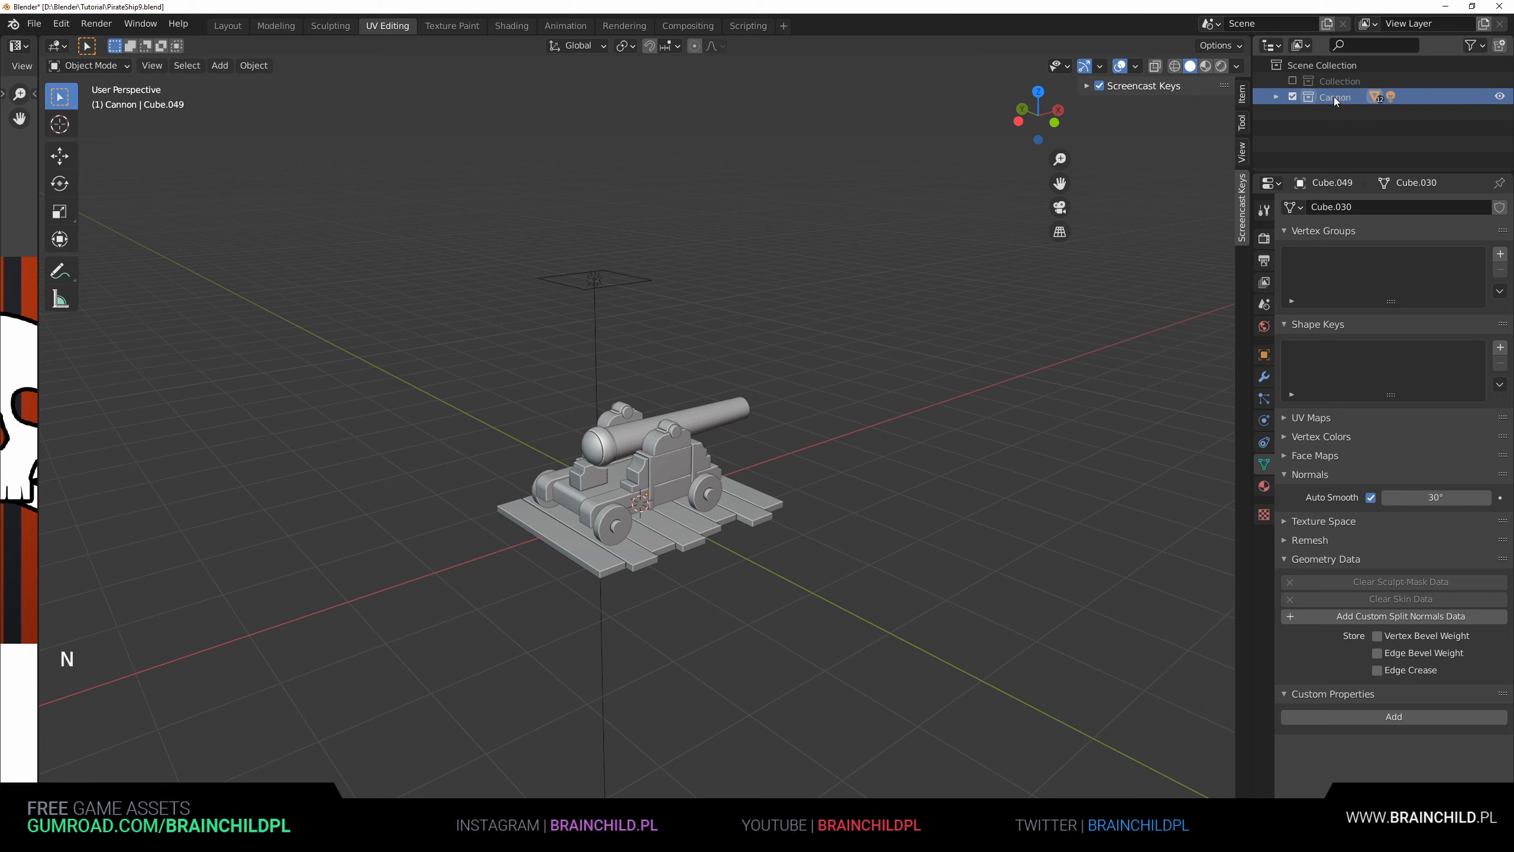
pyautogui.scroll(2, 1334, 97)
pyautogui.rightClick(1334, 97)
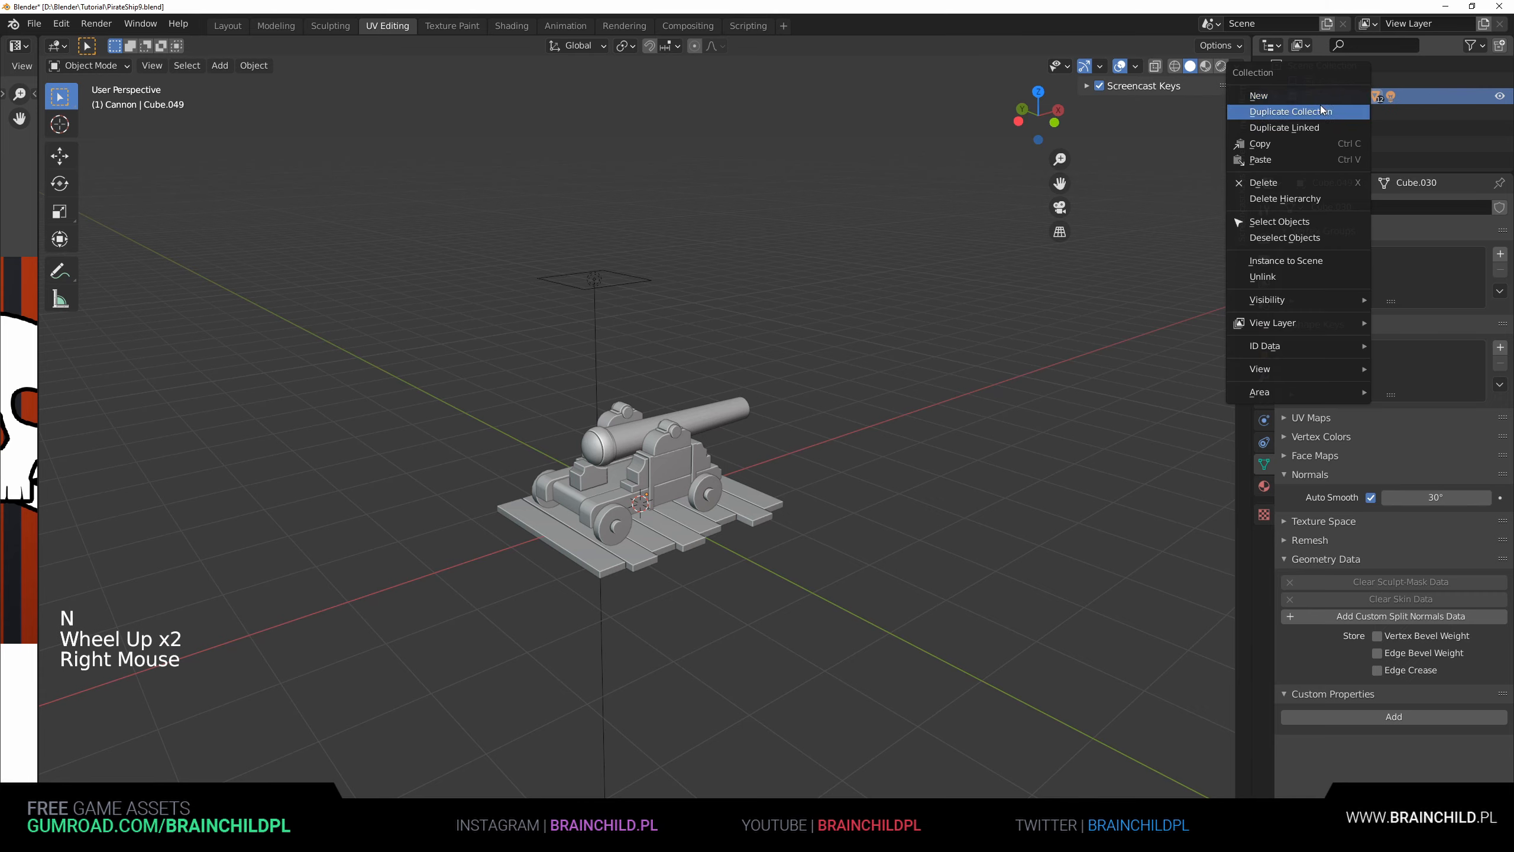
pyautogui.press('Escape')
pyautogui.hotkey('ctrl', 'z')
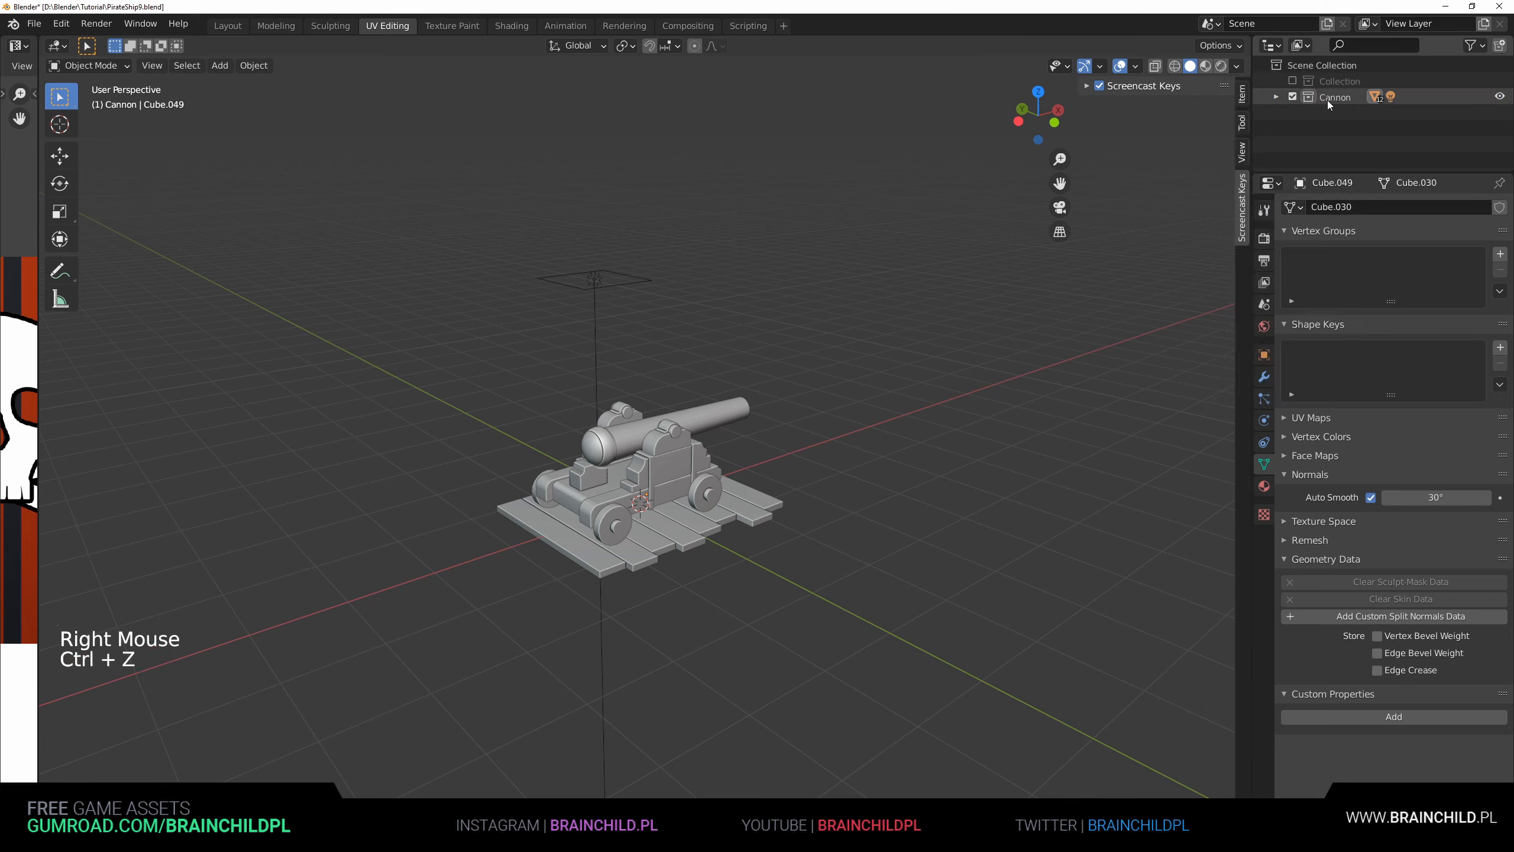
# - Duplicate the Cannon collection as a backup, exclude the copy from the view layer, and keep the original active
pyautogui.rightClick(1340, 97)
pyautogui.click(1311, 115)
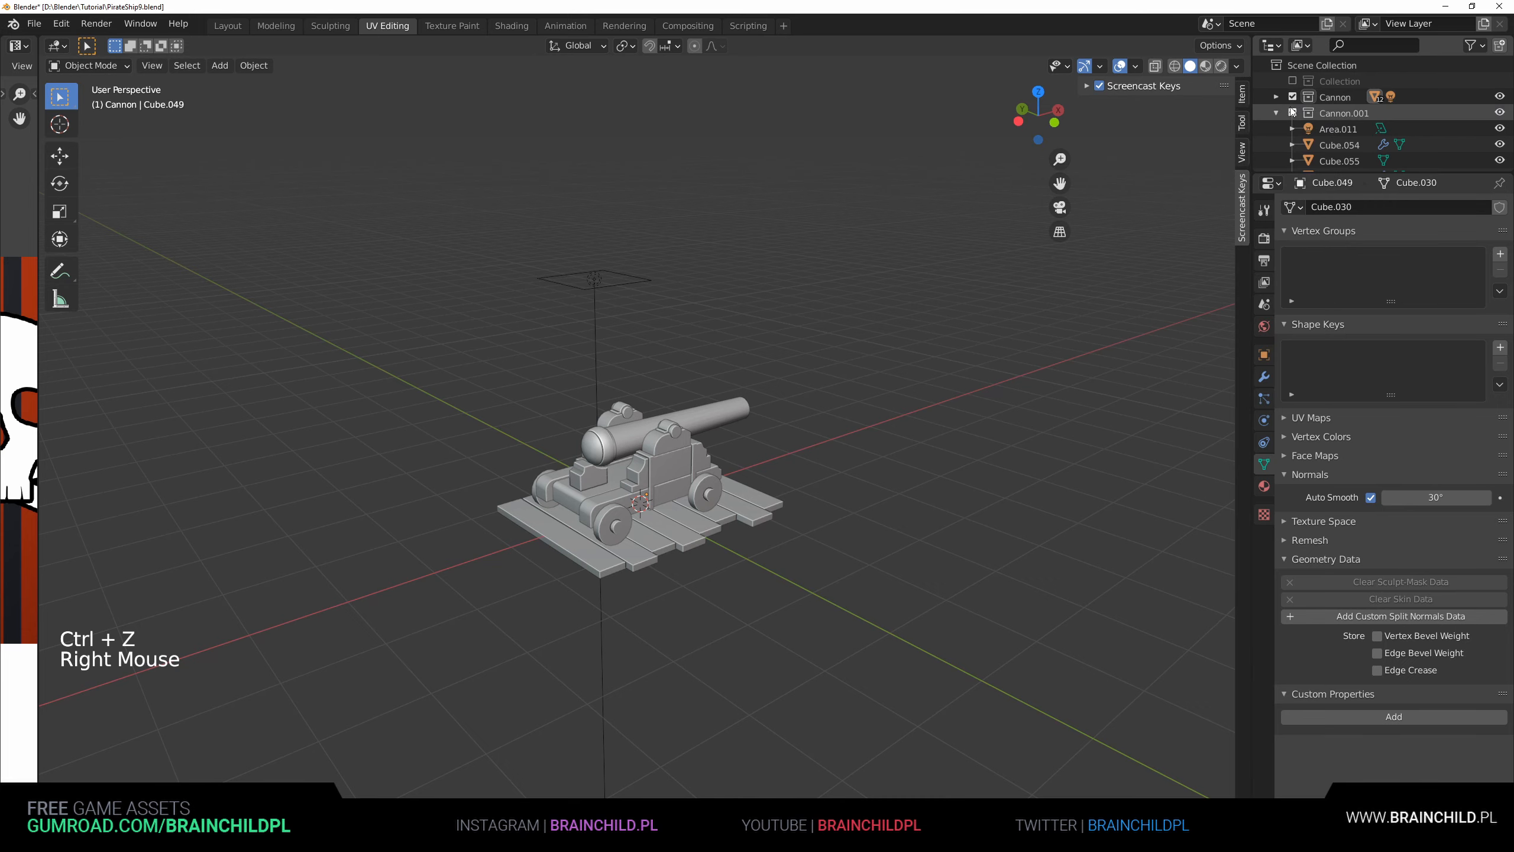
pyautogui.click(1291, 113)
pyautogui.click(1335, 97)
# - Select a part of the carriage in a closer view and save the project file
pyautogui.scroll(4, 753, 360)
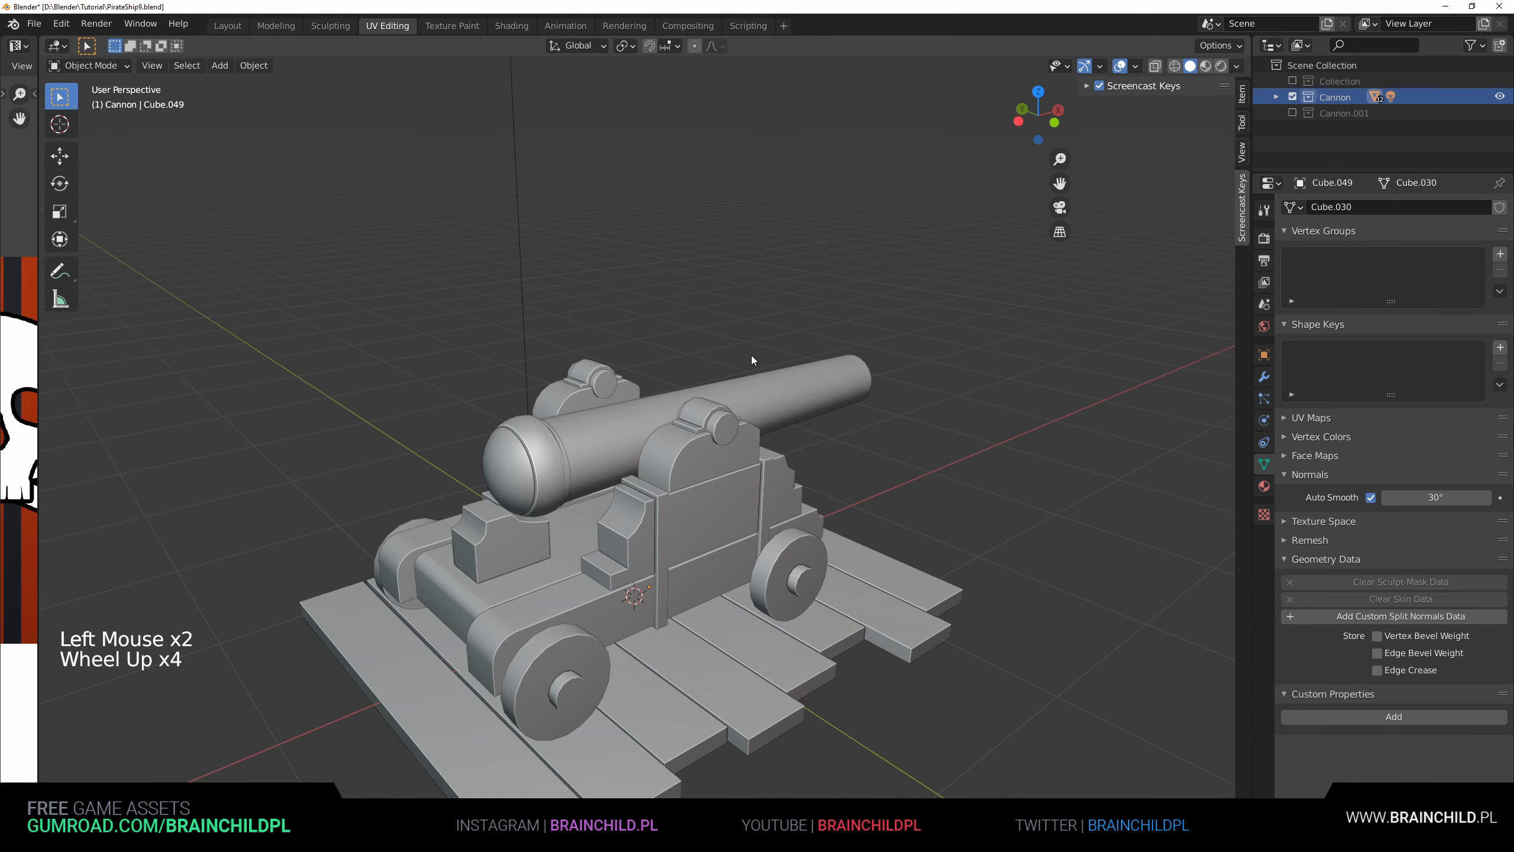
pyautogui.moveTo(693, 484); pyautogui.dragTo(758, 419, button='middle')
pyautogui.click(664, 479)
pyautogui.hotkey('ctrl', 's')
# - Try to scale the rounded cheek blocks, caps, trunnions and stepped side plates along Z in front view
pyautogui.scroll(1, 731, 376)
pyautogui.keyDown('shift'); pyautogui.moveTo(741, 272); pyautogui.dragTo(726, 383, button='middle'); pyautogui.keyUp('shift')
pyautogui.press('g')
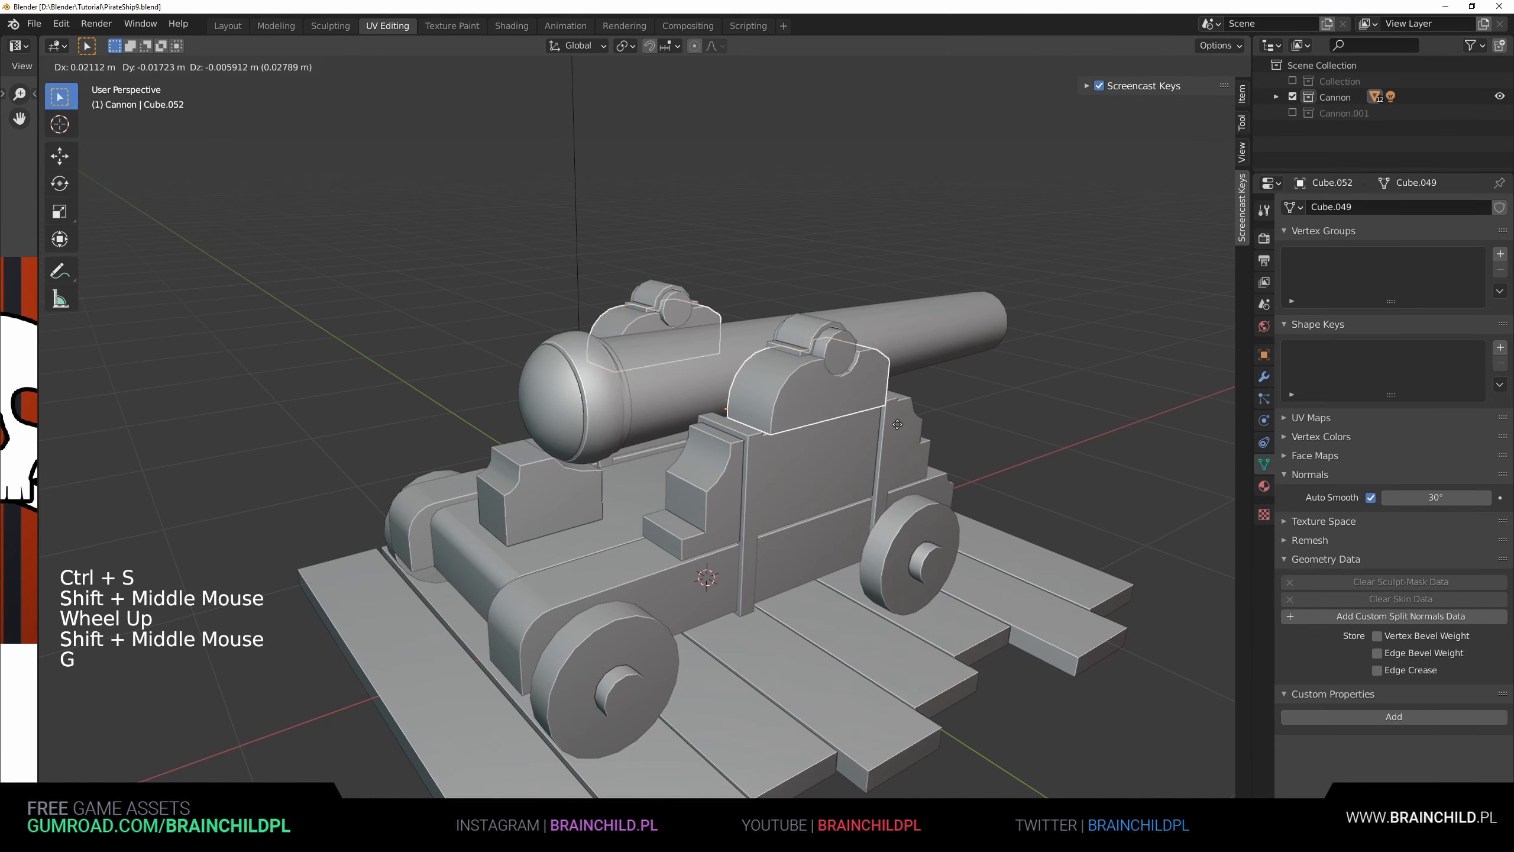
pyautogui.rightClick(737, 386)
pyautogui.keyDown('shift'); pyautogui.click(842, 349); pyautogui.keyUp('shift')
pyautogui.keyDown('shift'); pyautogui.click(807, 336); pyautogui.keyUp('shift')
pyautogui.press('g')
pyautogui.rightClick(800, 439)
pyautogui.keyDown('shift'); pyautogui.click(758, 456); pyautogui.keyUp('shift')
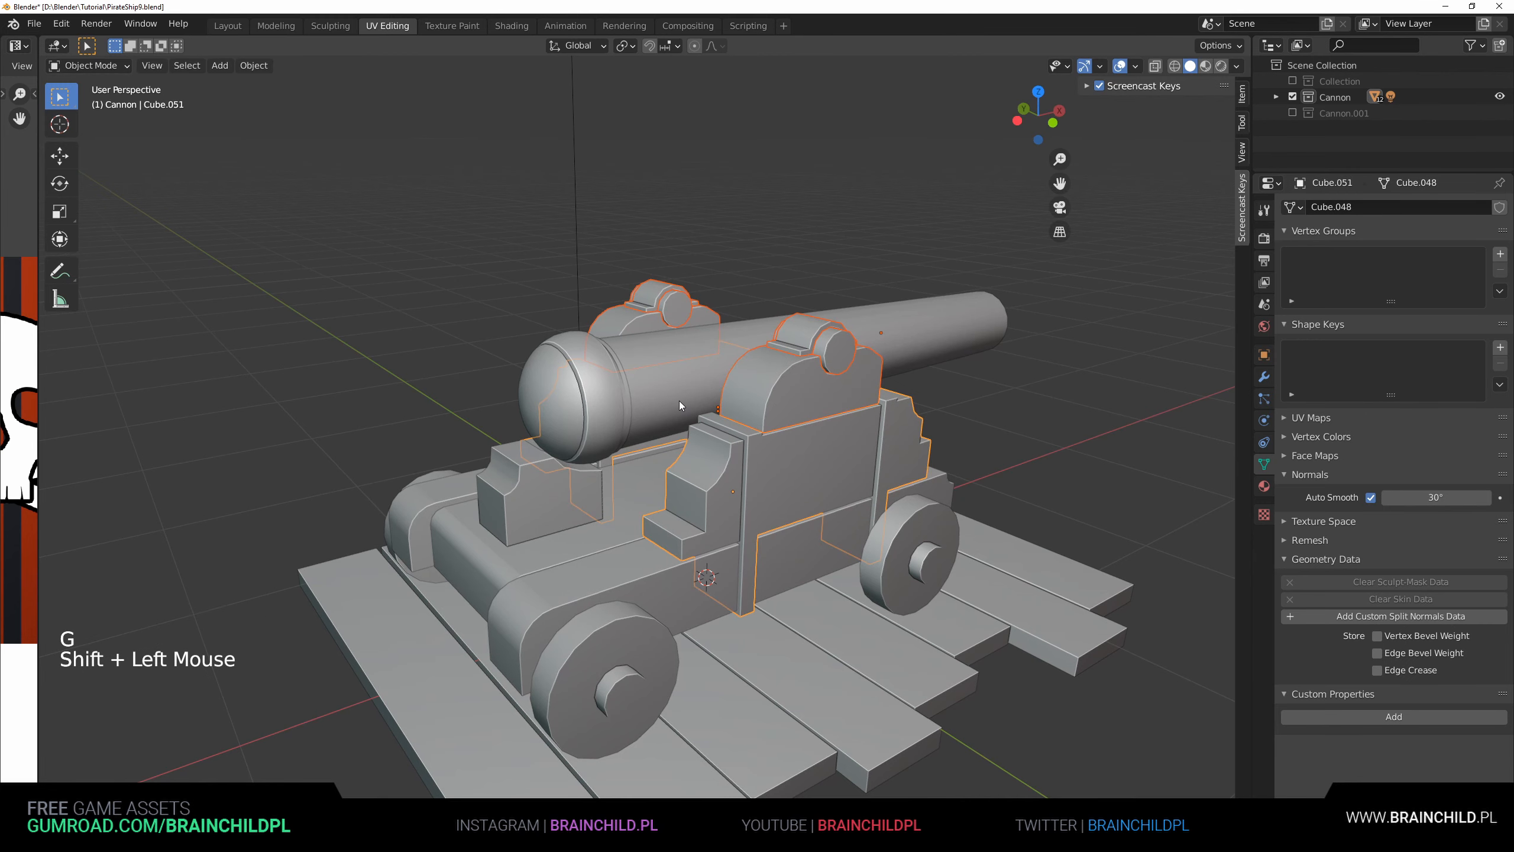
pyautogui.keyDown('alt'); pyautogui.moveTo(679, 400); pyautogui.dragTo(925, 456, button='middle'); pyautogui.keyUp('alt')
pyautogui.keyDown('alt'); pyautogui.scroll(-1, 728, 415); pyautogui.keyUp('alt')
pyautogui.scroll(3, 787, 480)
pyautogui.scroll(-1, 942, 505)
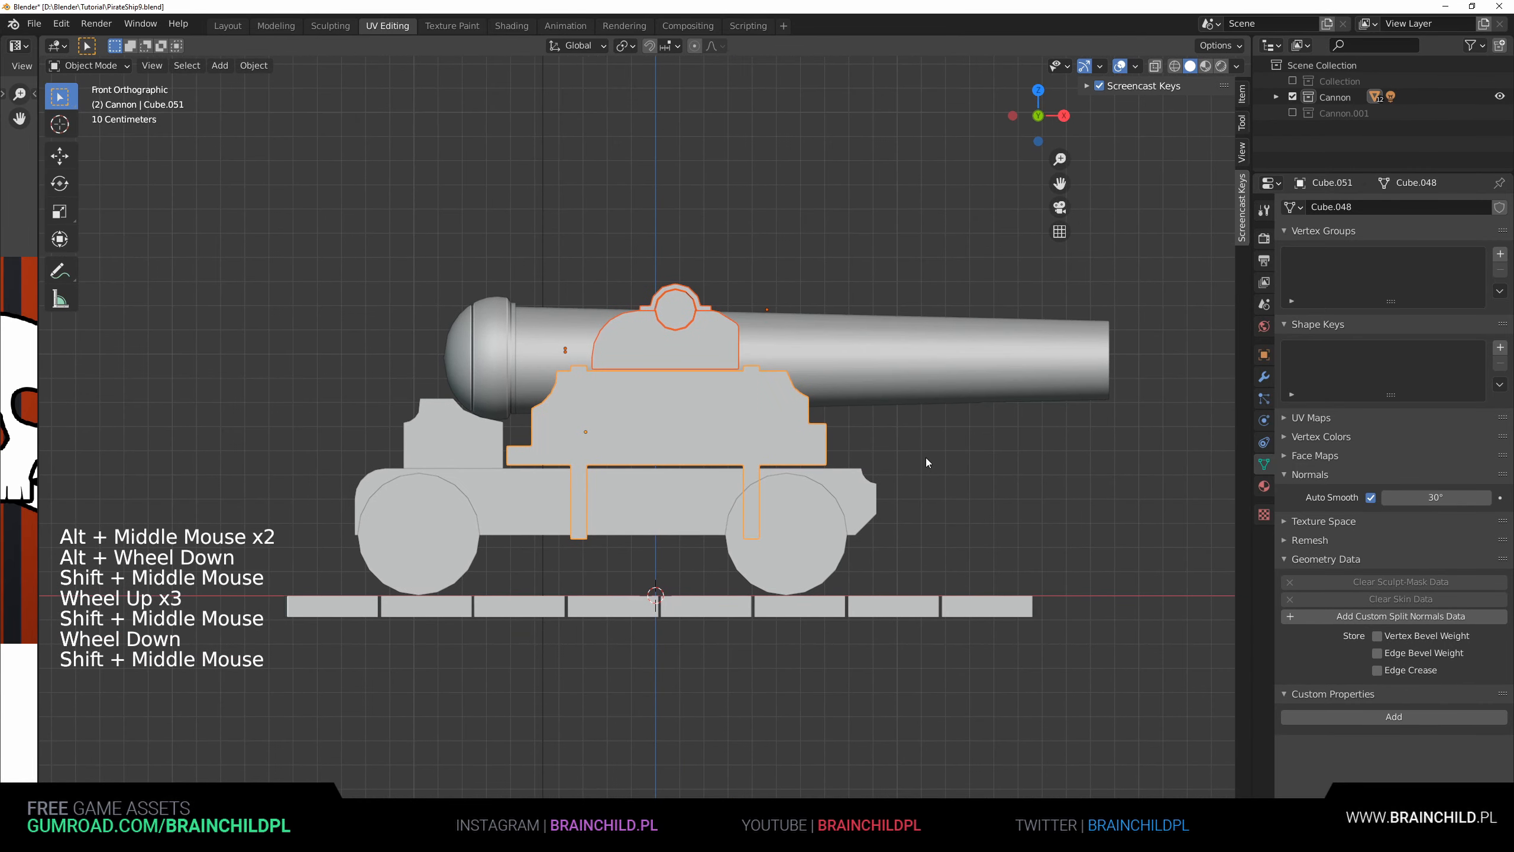
pyautogui.press('s')
pyautogui.press('z')
pyautogui.click(875, 449)
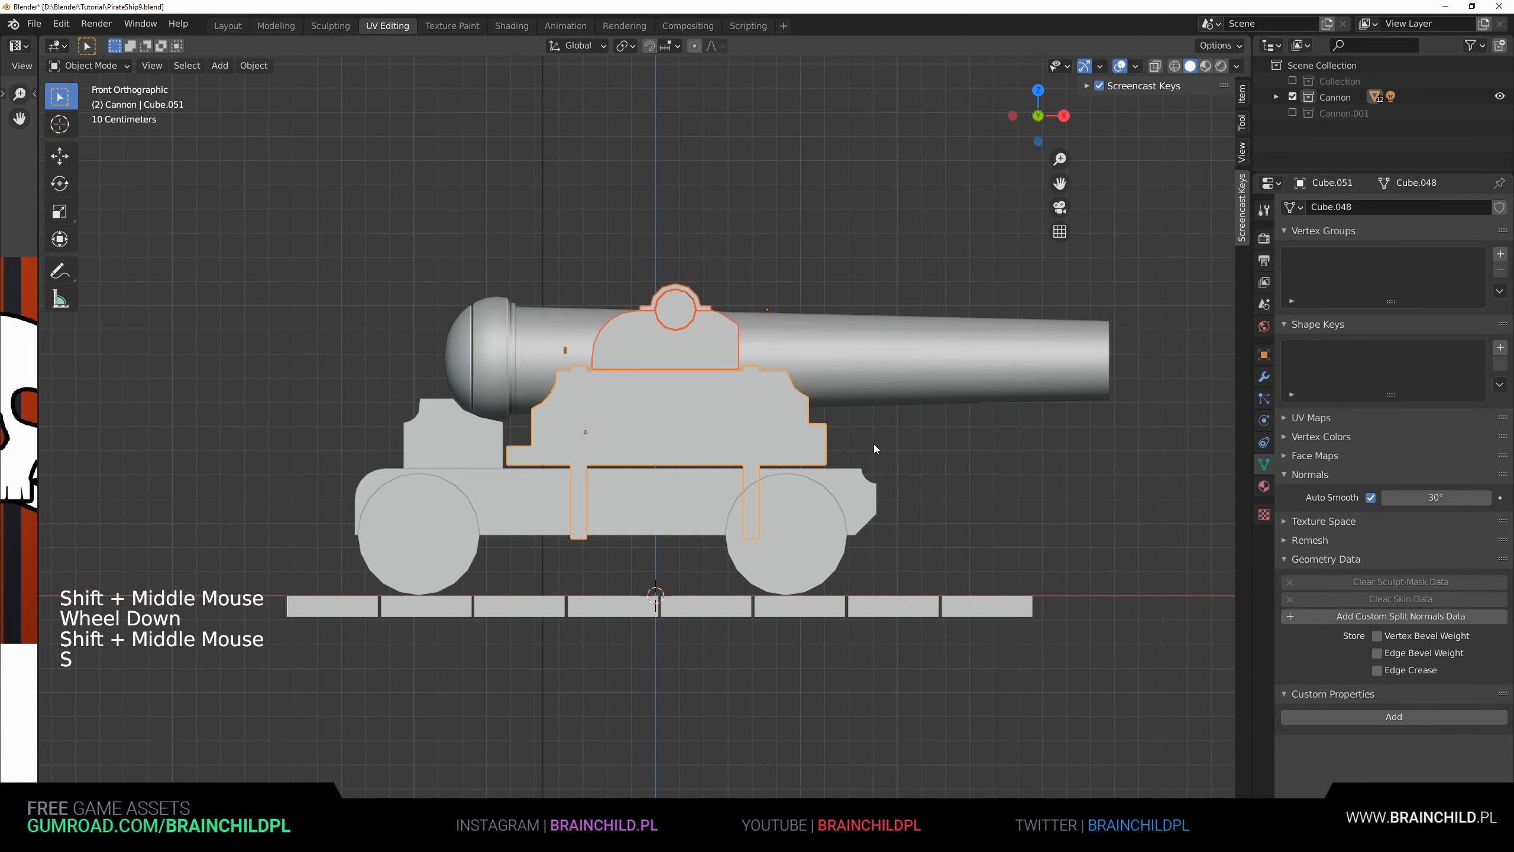
# - Open the stepped side plate in edit mode in wireframe and lower its upper vertices along Z
pyautogui.click(707, 303)
pyautogui.press('g')
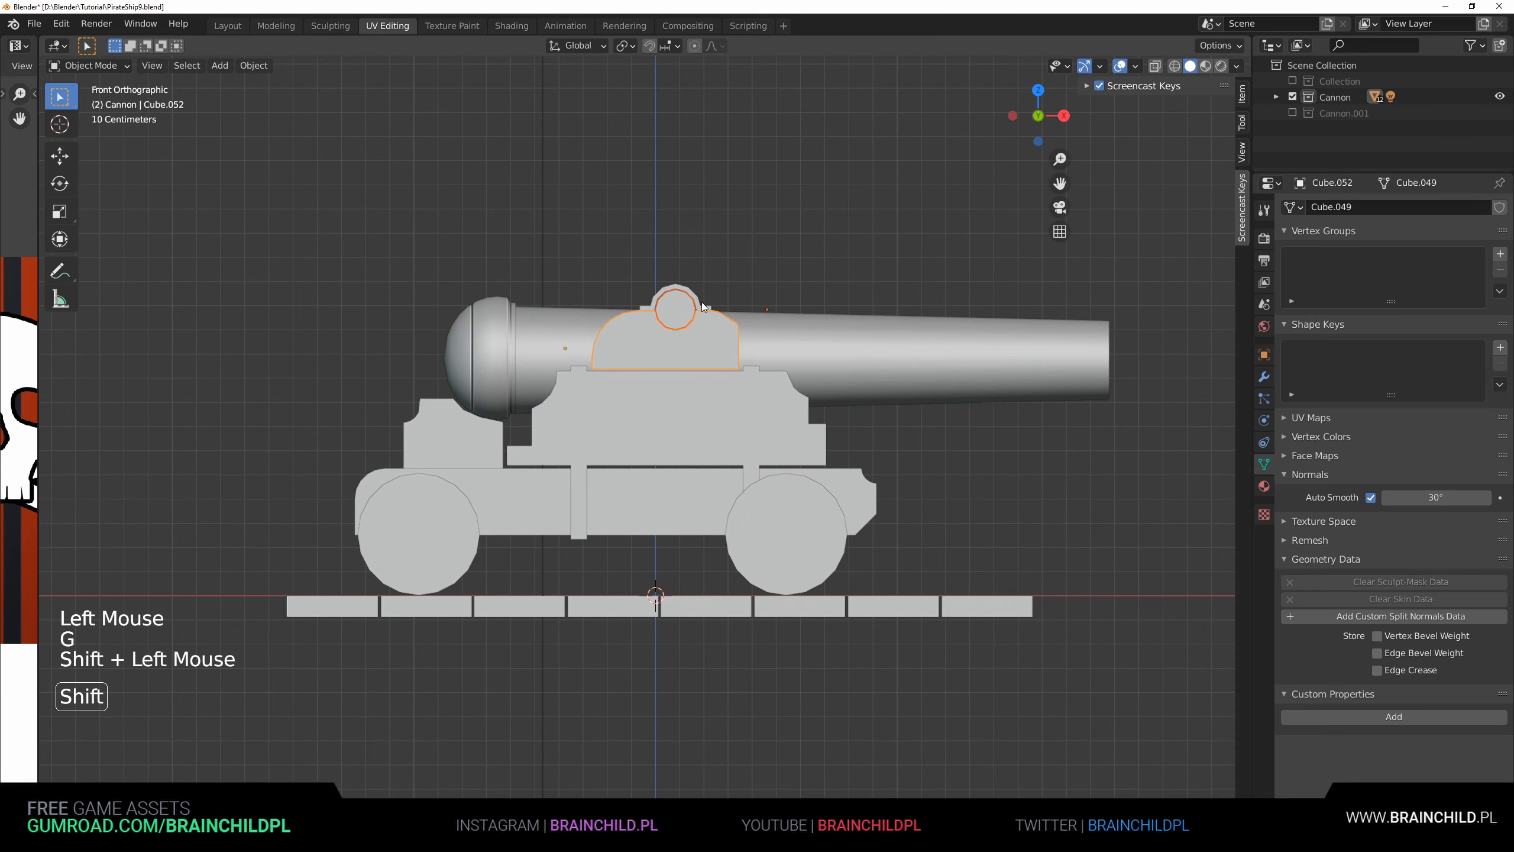
pyautogui.click(723, 382)
pyautogui.press('g')
pyautogui.press('Tab')
pyautogui.press('z')
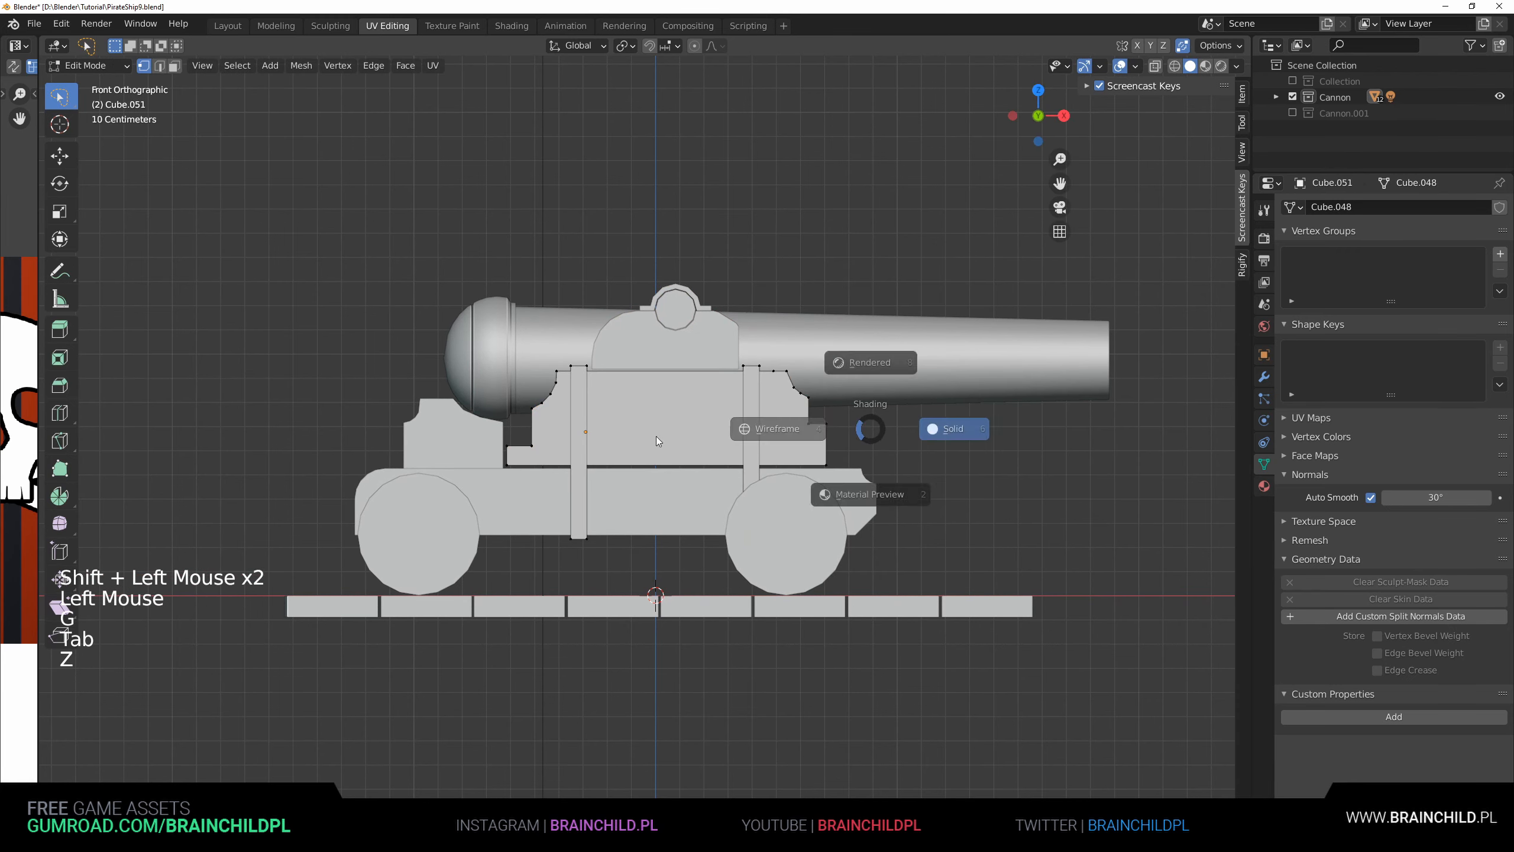
pyautogui.press('b')
pyautogui.moveTo(497, 312); pyautogui.dragTo(894, 453)
pyautogui.press('g')
pyautogui.press('z')
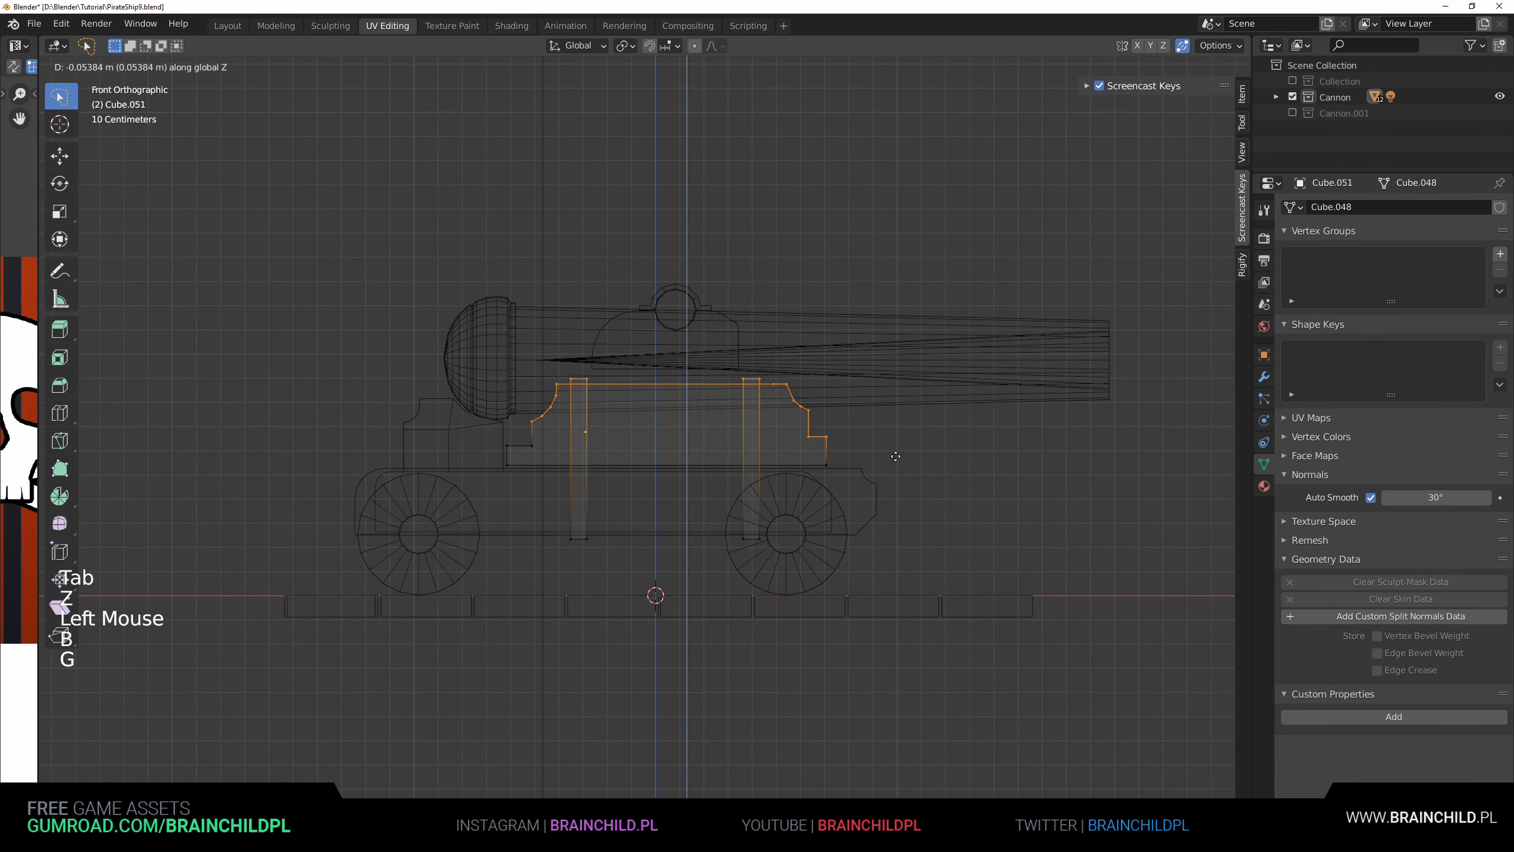
pyautogui.click(896, 457)
# - Lower only the side plate's topmost vertices further, leaving its bottom steps out of the selection
pyautogui.click(896, 457)
pyautogui.press('b')
pyautogui.moveTo(485, 330); pyautogui.dragTo(827, 437)
pyautogui.press('g')
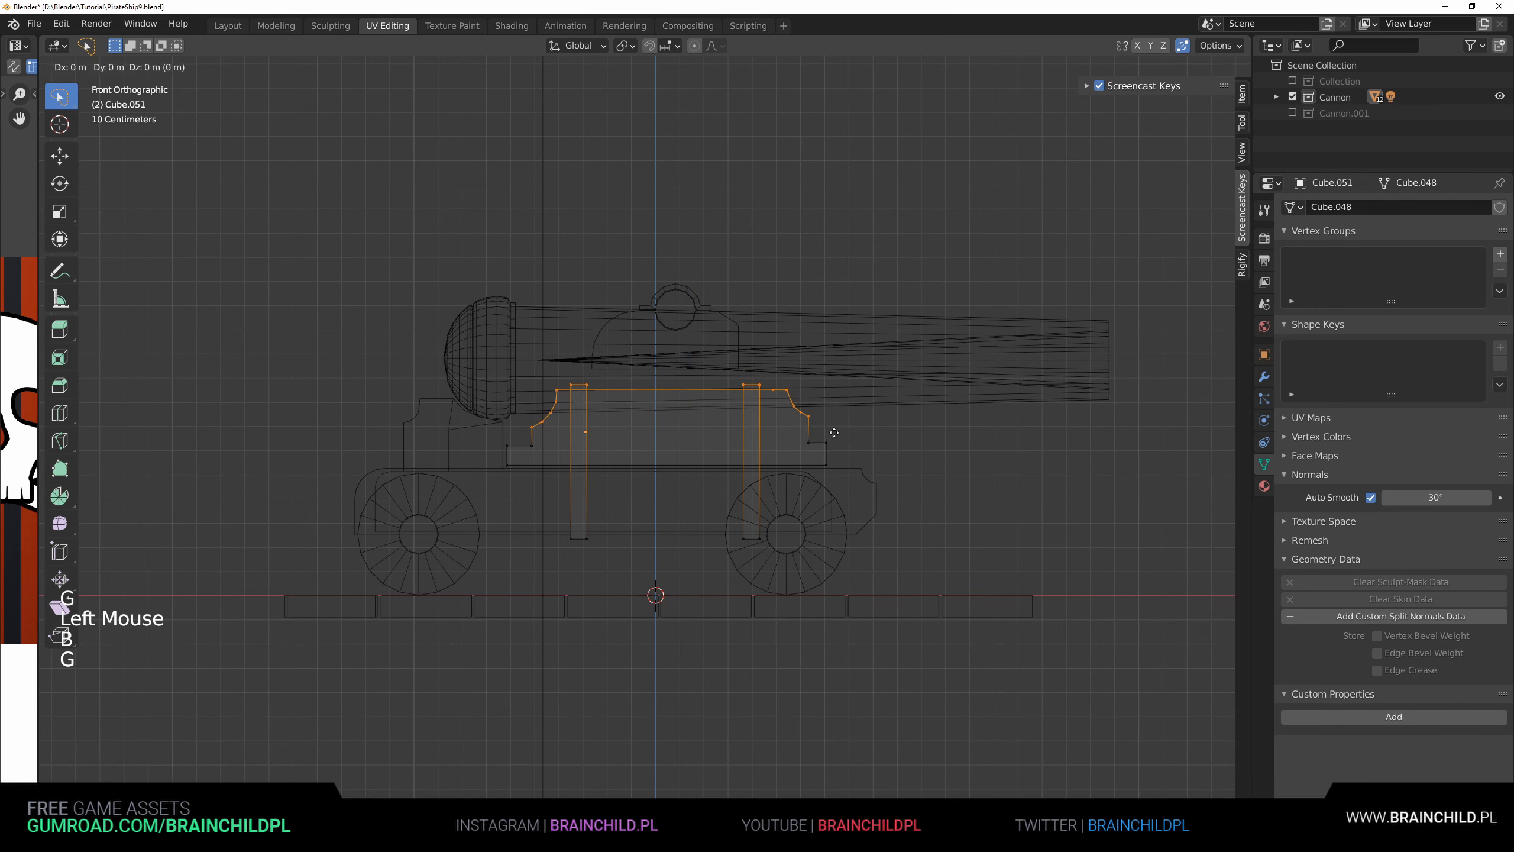
pyautogui.click(842, 440)
pyautogui.click(572, 371)
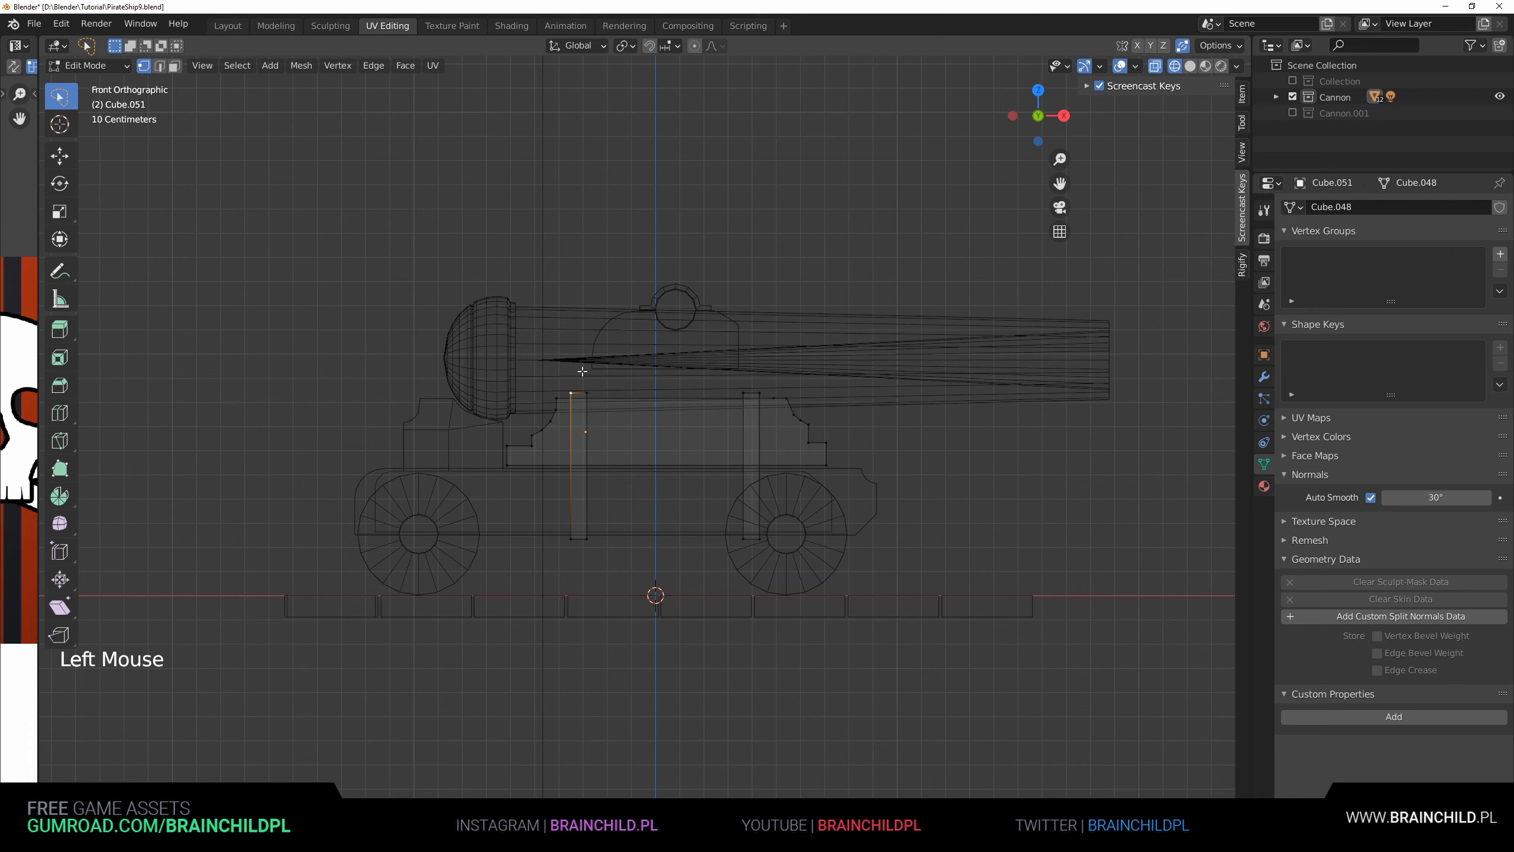
# - In object mode, move the rounded cheek block, its cap and the trunnion down about 0.11 m along Z
pyautogui.press('Tab')
pyautogui.click(625, 327)
pyautogui.press('g')
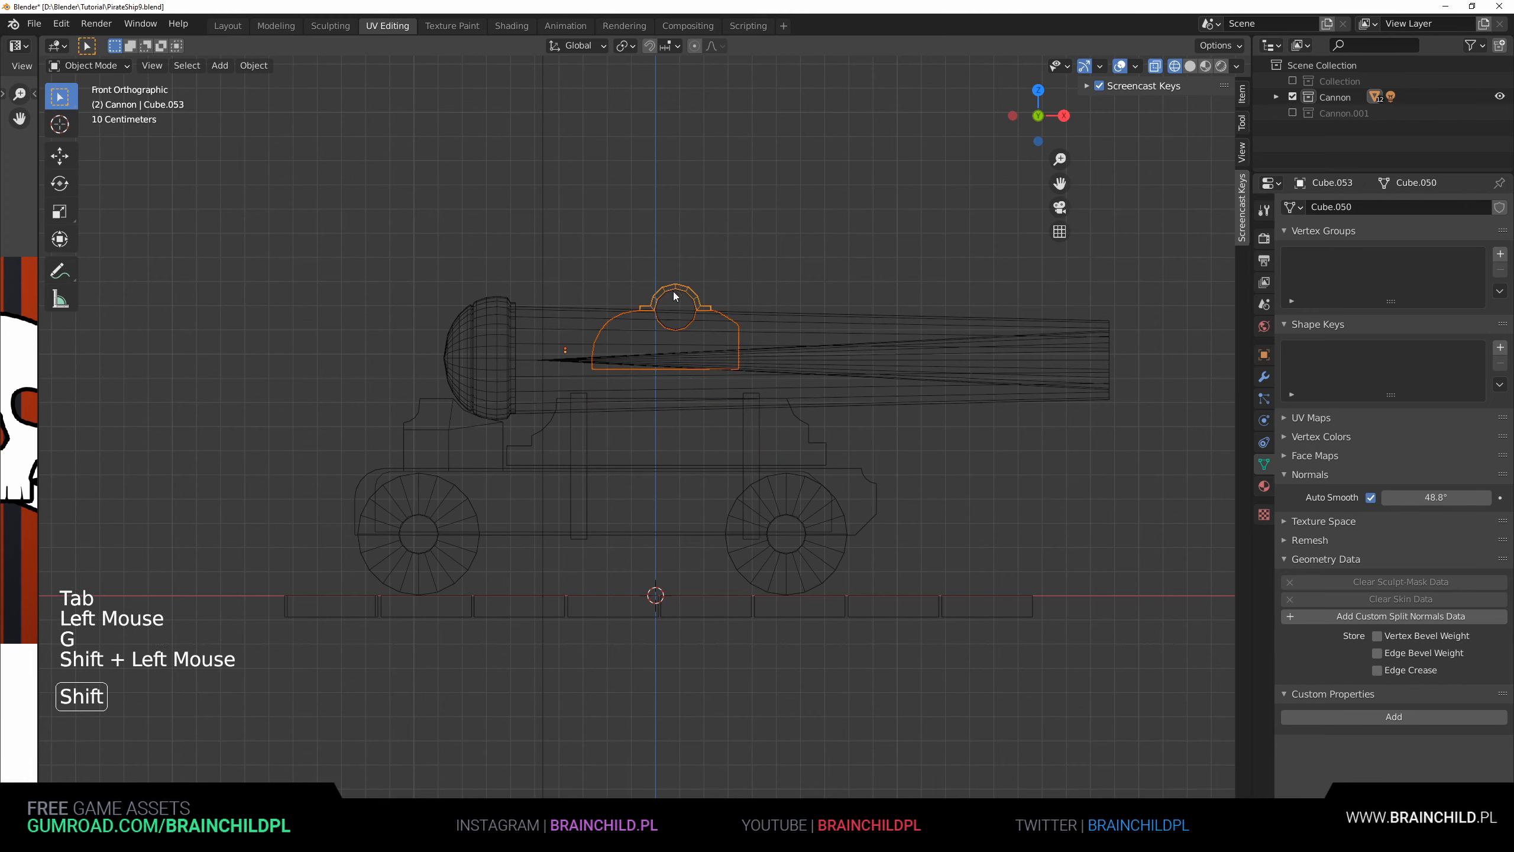
pyautogui.press('g')
pyautogui.press('z')
pyautogui.click(698, 323)
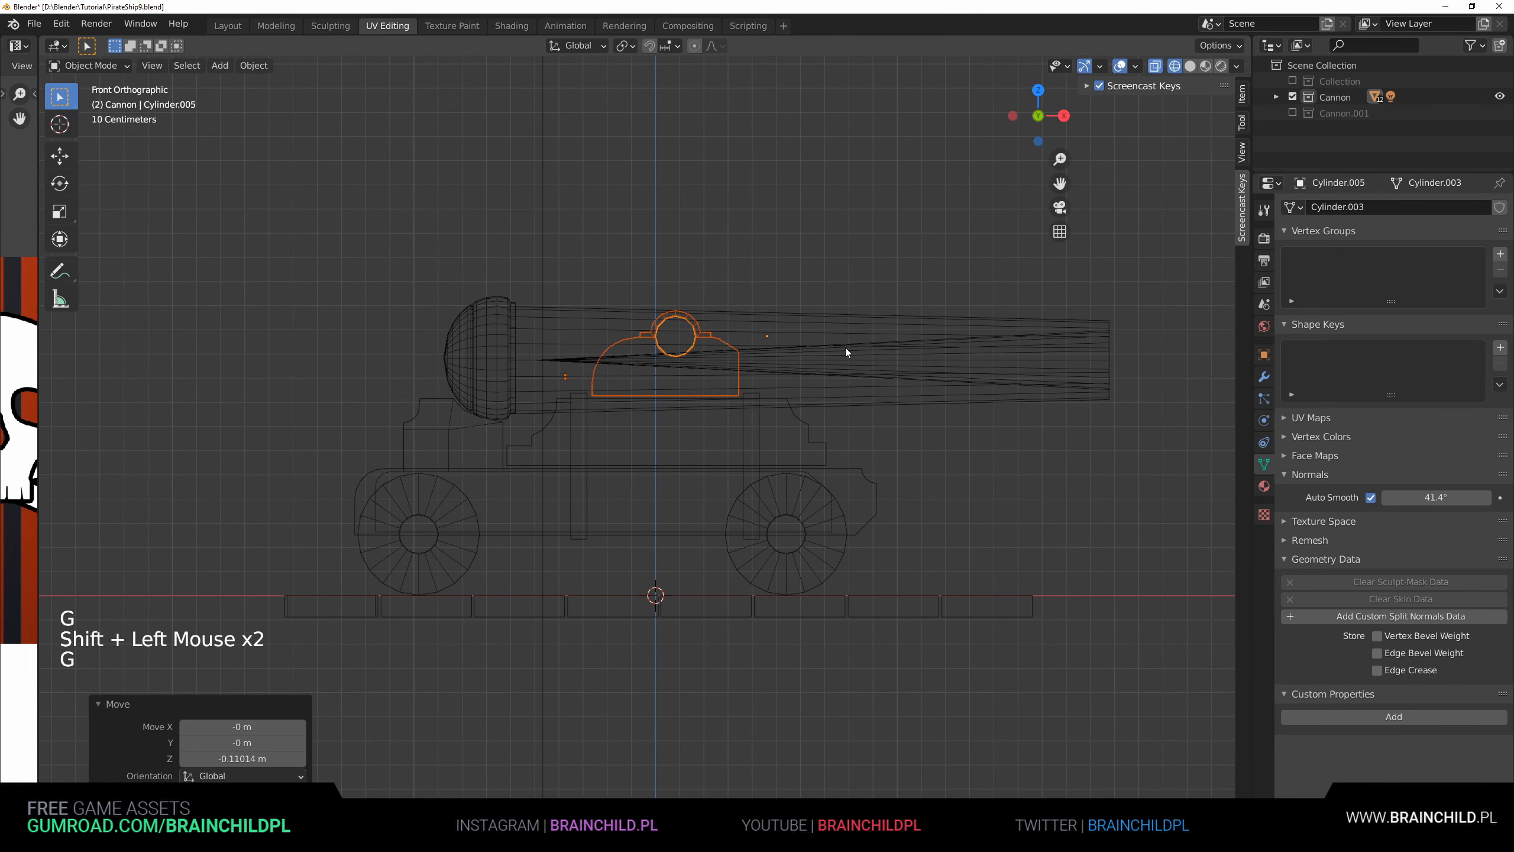
# - In solid shading, nudge the cheek block, cap and trunnion slightly down along Z onto the side plate
pyautogui.press('z')
pyautogui.keyDown('shift'); pyautogui.moveTo(810, 325); pyautogui.dragTo(811, 368, button='middle'); pyautogui.keyUp('shift')
pyautogui.scroll(1, 814, 371)
pyautogui.press('g')
pyautogui.press('z')
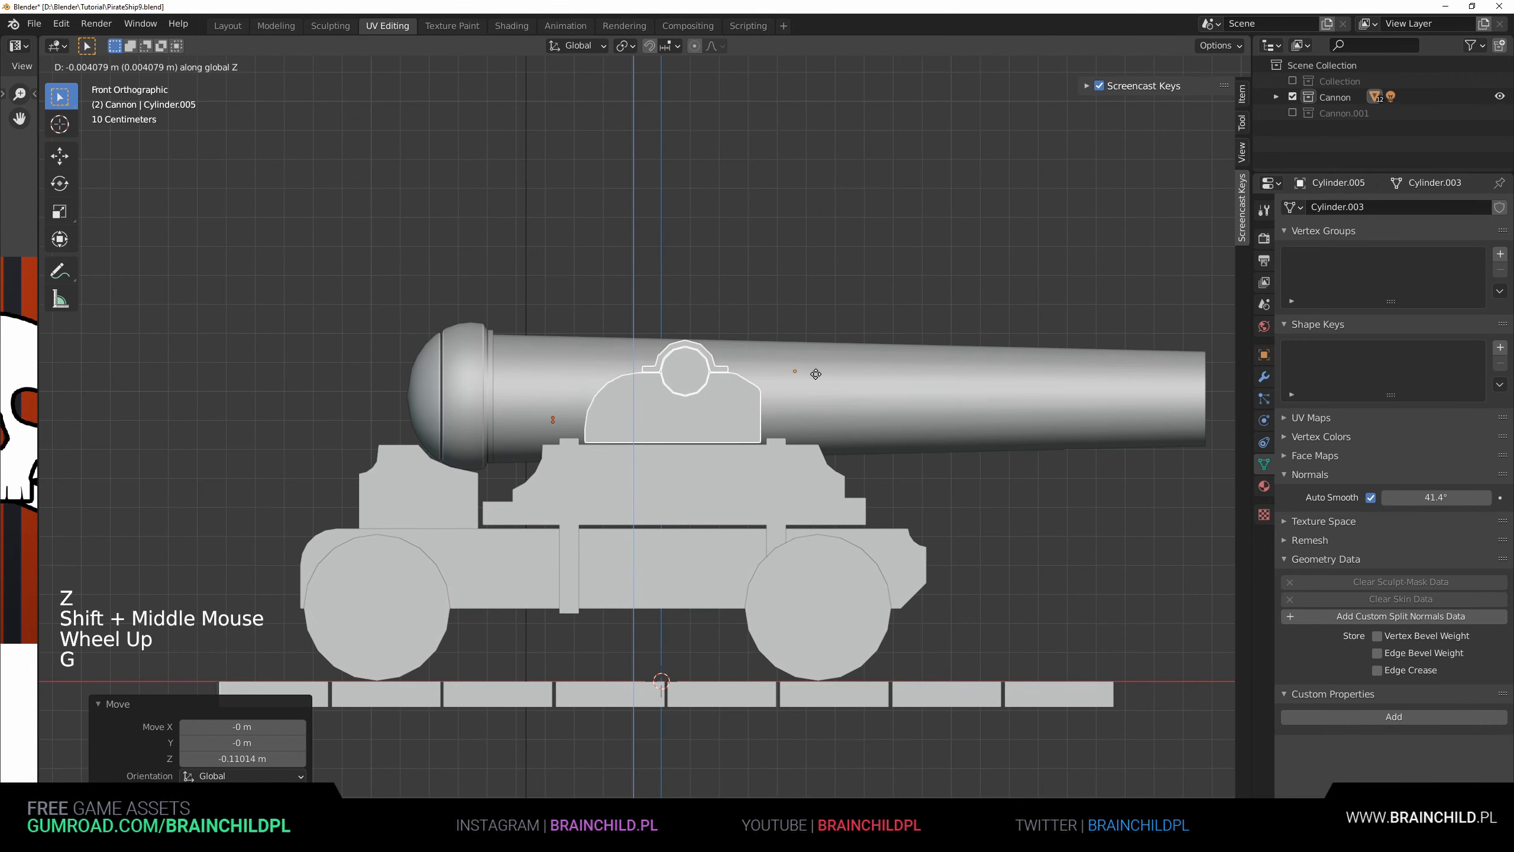
pyautogui.click(818, 379)
# - From the breech end, select all the carriage's side parts on one side and move them inward toward the barrel
pyautogui.keyDown('shift'); pyautogui.moveTo(821, 376); pyautogui.dragTo(907, 394, button='middle'); pyautogui.keyUp('shift')
pyautogui.scroll(-4, 961, 421)
pyautogui.moveTo(906, 394); pyautogui.dragTo(877, 382, button='middle')
pyautogui.click(797, 413)
pyautogui.moveTo(877, 382); pyautogui.dragTo(790, 316, button='middle')
pyautogui.scroll(1, 866, 339)
pyautogui.click(832, 376)
pyautogui.click(812, 359)
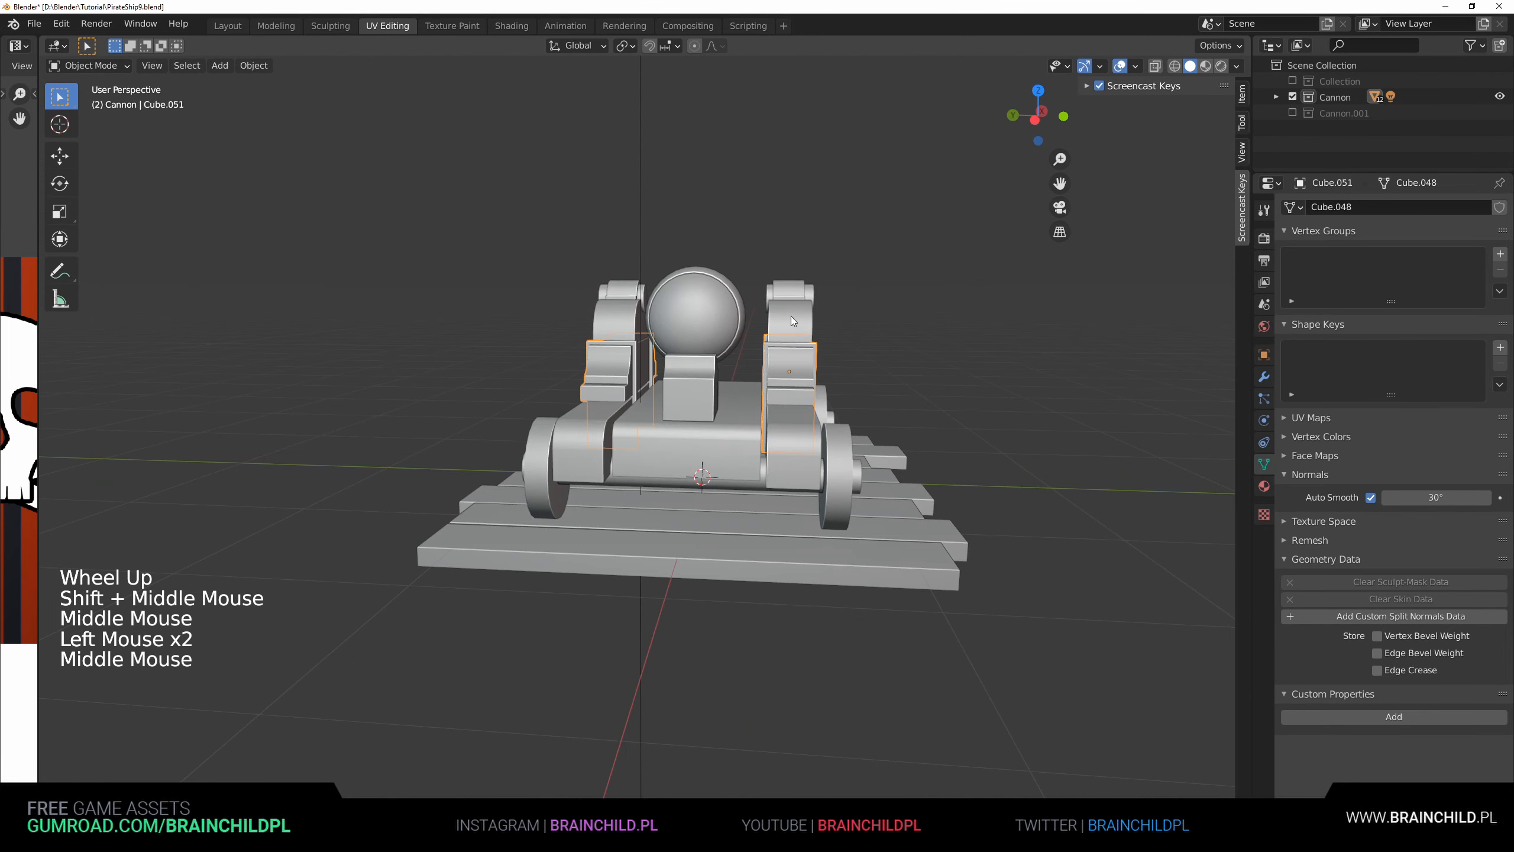
pyautogui.press('b')
pyautogui.moveTo(775, 268); pyautogui.dragTo(948, 334)
pyautogui.press('g')
pyautogui.press('g')
pyautogui.press('g')
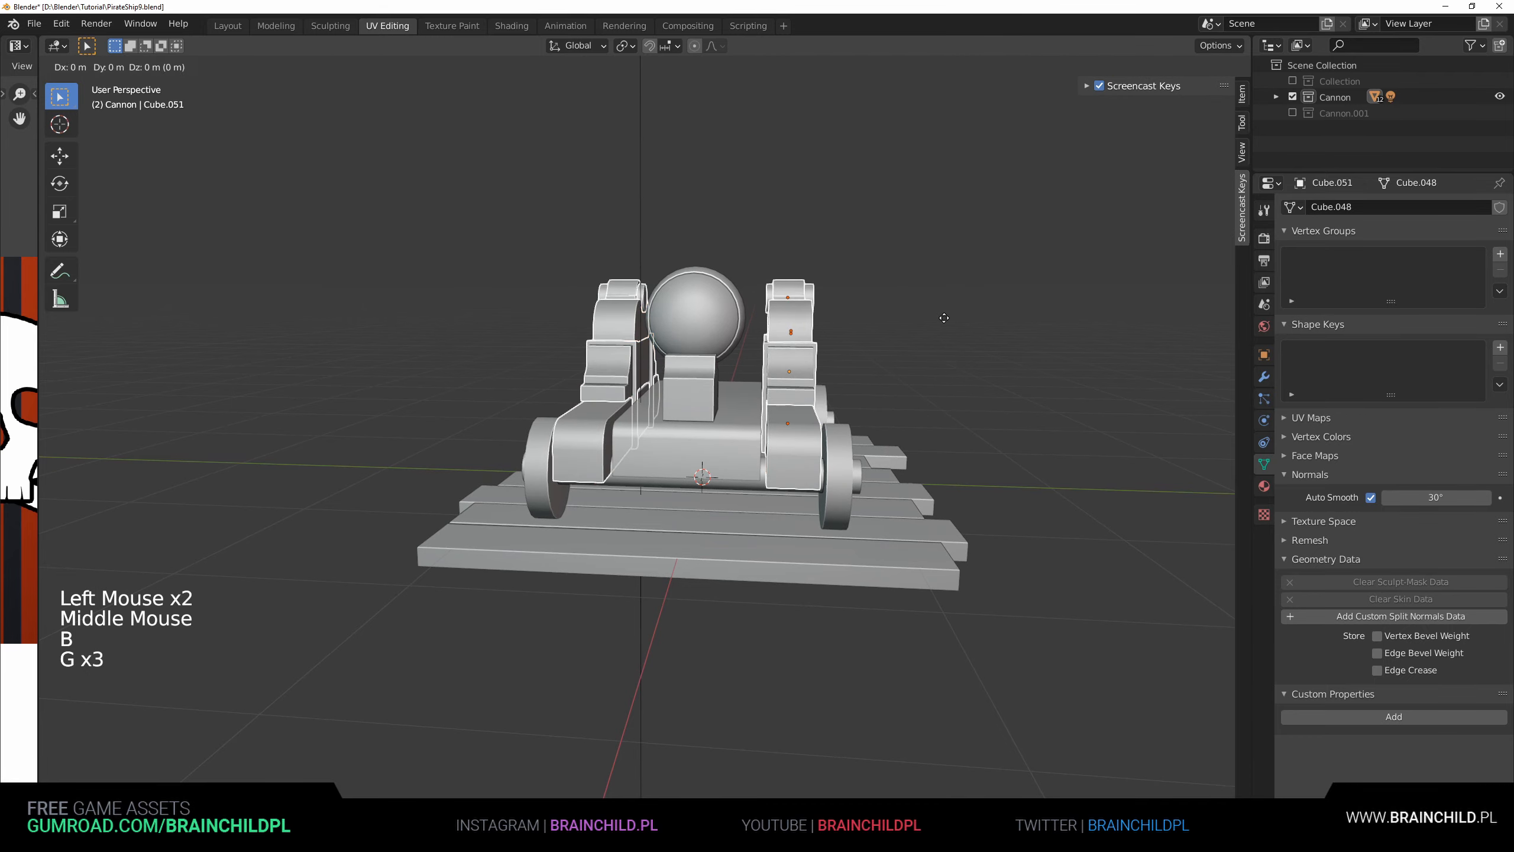
pyautogui.click(918, 307)
# - Fine-tune the position of the carriage's side parts beside the barrel in a closer view
pyautogui.keyDown('shift'); pyautogui.moveTo(918, 307); pyautogui.dragTo(822, 406, button='middle'); pyautogui.keyUp('shift')
pyautogui.scroll(3, 843, 459)
pyautogui.keyDown('shift'); pyautogui.scroll(-1, 801, 362); pyautogui.keyUp('shift')
pyautogui.moveTo(822, 405)
pyautogui.mouseDown(button='middle')
pyautogui.moveTo(801, 363)
pyautogui.moveTo(835, 382)
pyautogui.mouseUp(button='middle')
pyautogui.scroll(3, 834, 381)
pyautogui.moveTo(835, 381); pyautogui.dragTo(799, 332, button='middle')
pyautogui.press('g')
pyautogui.click(873, 388)
# - Select both wheel-and-axle objects and open them together in edit mode
pyautogui.scroll(-5, 873, 388)
pyautogui.click(751, 360)
pyautogui.press('g')
pyautogui.keyDown('shift'); pyautogui.click(762, 336); pyautogui.keyUp('shift')
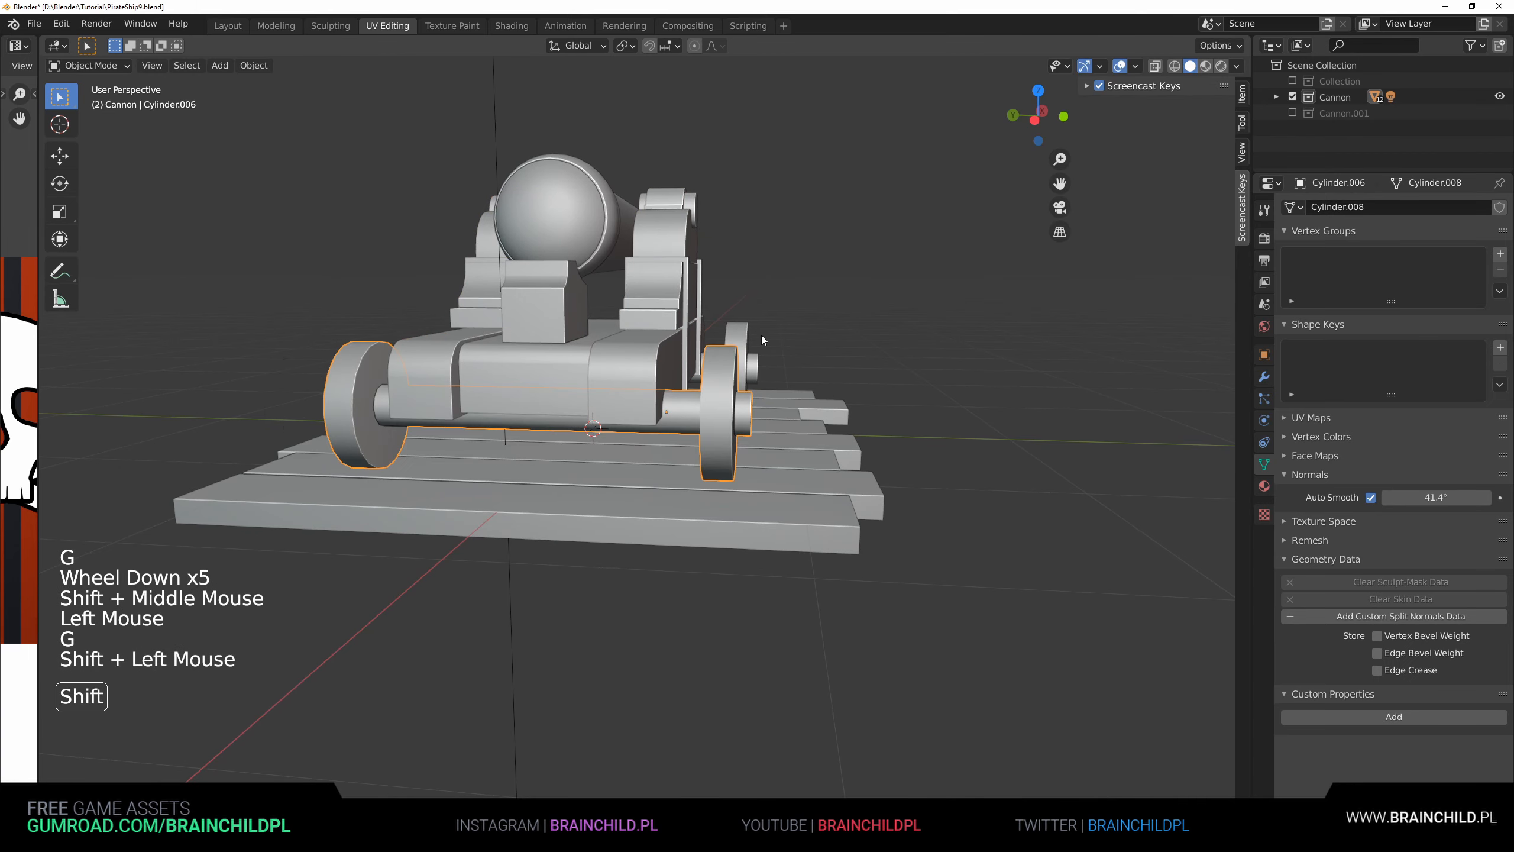
pyautogui.press('g')
pyautogui.press('Tab')
pyautogui.press('a')
pyautogui.press('g')
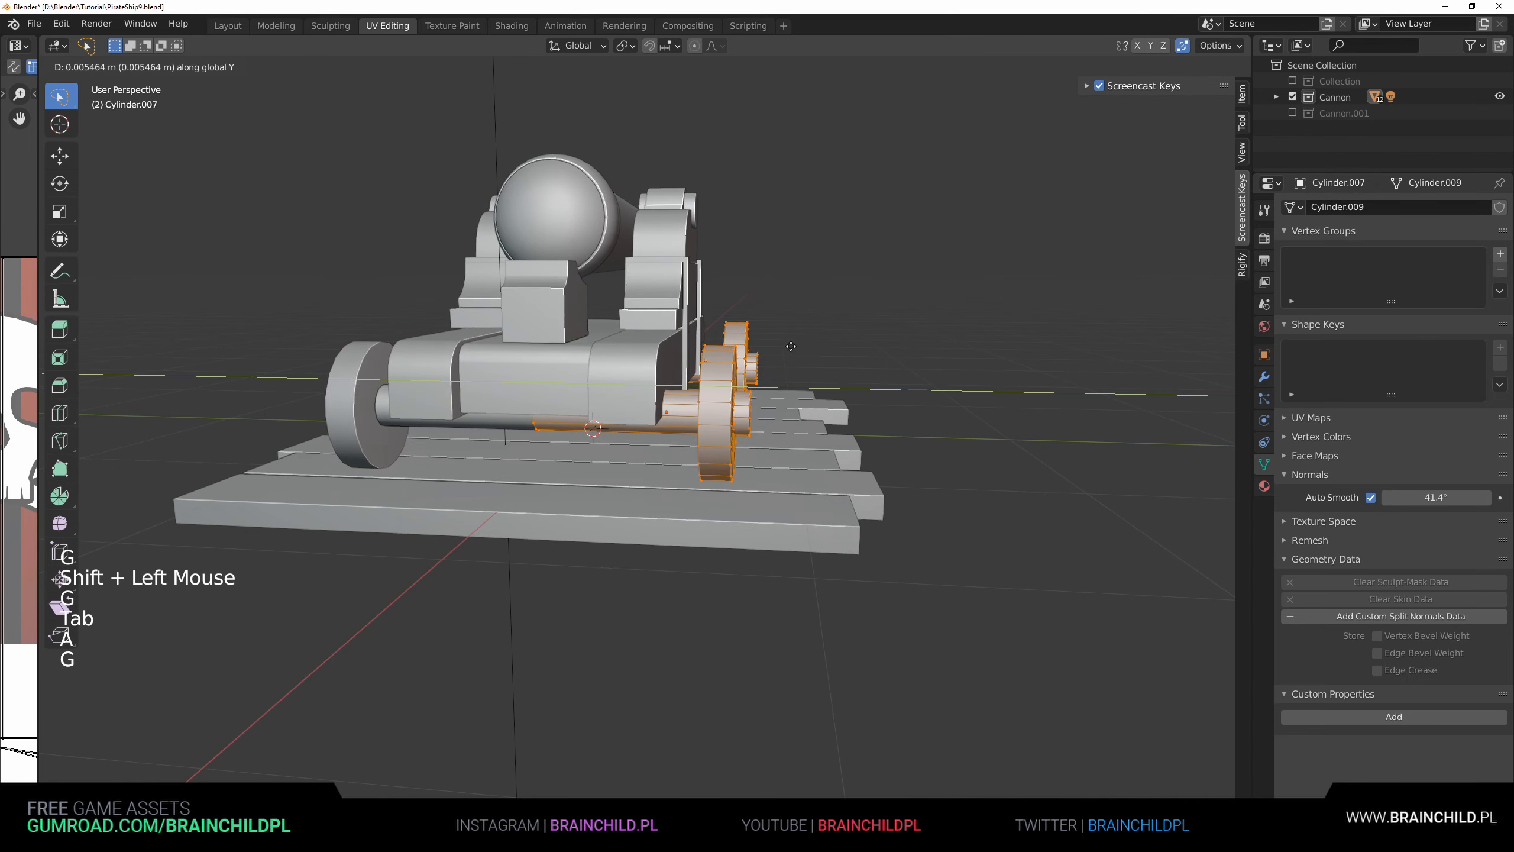
pyautogui.rightClick(778, 346)
# - In wireframe, box-select the wheels on one side and move them inward about 0.136 m along Y
pyautogui.press('z')
pyautogui.click(703, 351)
pyautogui.press('b')
pyautogui.moveTo(668, 291); pyautogui.dragTo(883, 444)
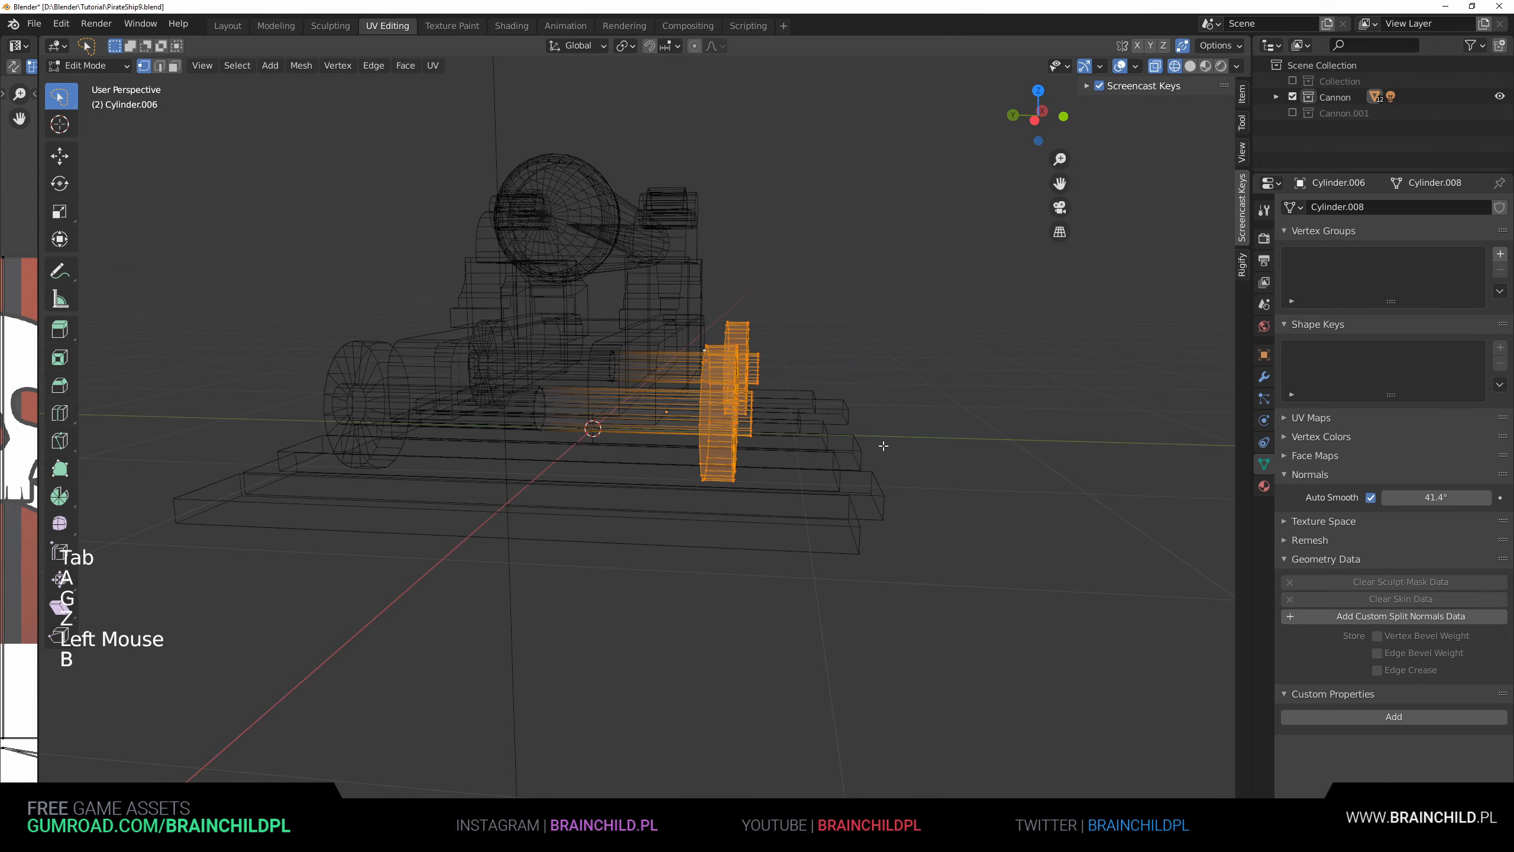
pyautogui.press('g')
pyautogui.press('y')
pyautogui.click(852, 443)
# - Nudge the selected wheels slightly outward along Y in solid shading, leave edit mode and save the file
pyautogui.press('z')
pyautogui.press('g')
pyautogui.press('y')
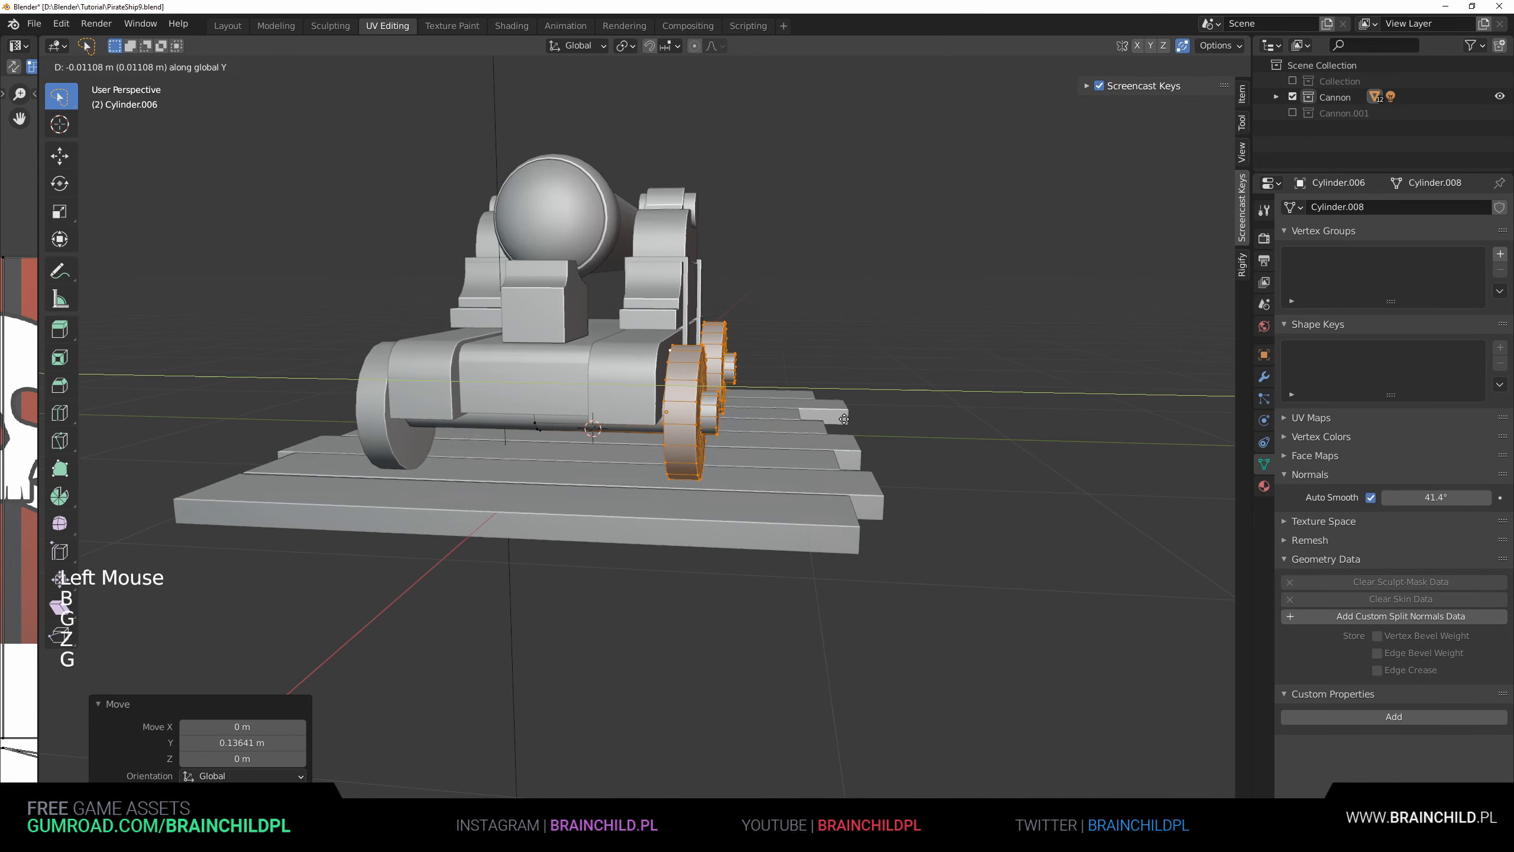
pyautogui.click(861, 422)
pyautogui.moveTo(861, 422); pyautogui.dragTo(846, 430, button='middle')
pyautogui.keyDown('shift'); pyautogui.moveTo(846, 429); pyautogui.dragTo(743, 468, button='middle'); pyautogui.keyUp('shift')
pyautogui.press('Tab')
pyautogui.scroll(-5, 771, 435)
pyautogui.hotkey('ctrl', 's')
# - Open the breech sphere in edit mode and select the ring of faces around its rear pole
pyautogui.scroll(4, 722, 357)
pyautogui.scroll(2, 722, 357)
pyautogui.click(622, 398)
pyautogui.scroll(2, 618, 395)
pyautogui.click(618, 396)
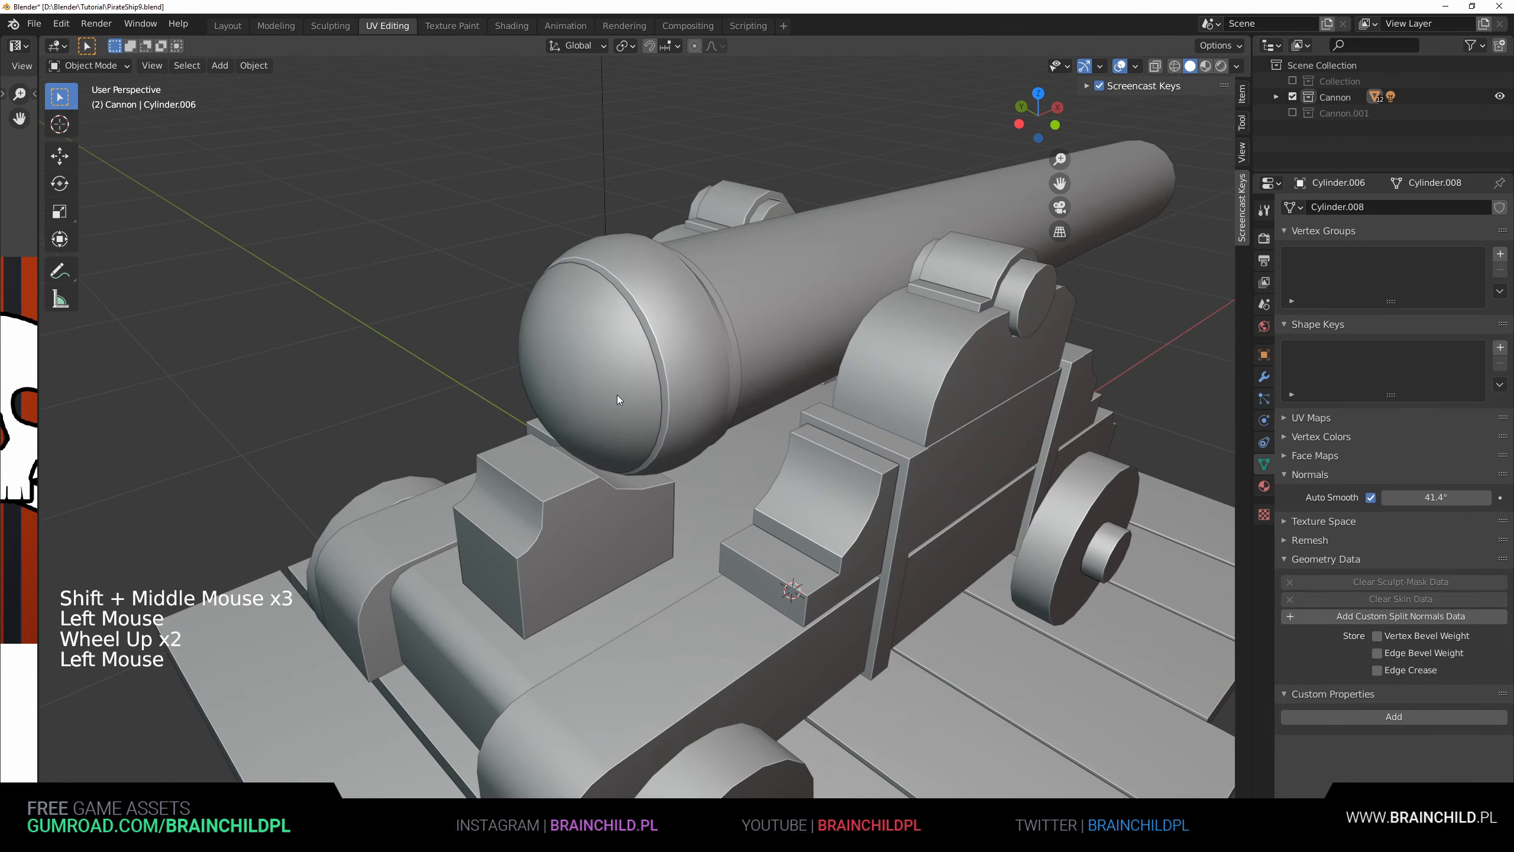
pyautogui.press('Tab')
pyautogui.keyDown('shift'); pyautogui.moveTo(618, 396); pyautogui.dragTo(673, 373, button='middle'); pyautogui.keyUp('shift')
pyautogui.press('3')
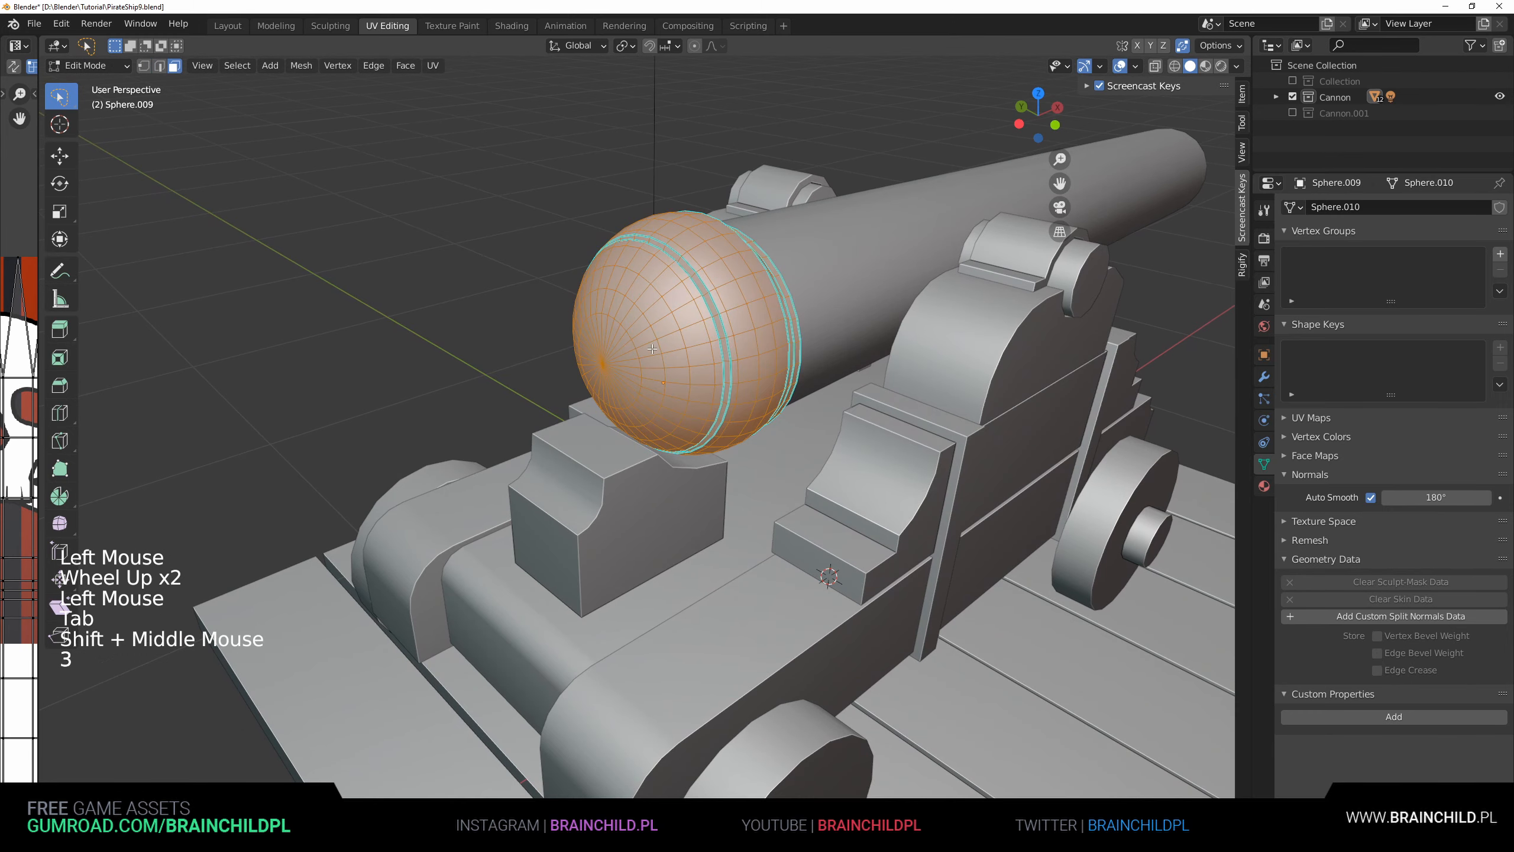
pyautogui.click(632, 356)
pyautogui.moveTo(618, 374); pyautogui.dragTo(621, 376)
pyautogui.moveTo(621, 376); pyautogui.dragTo(681, 389, button='middle')
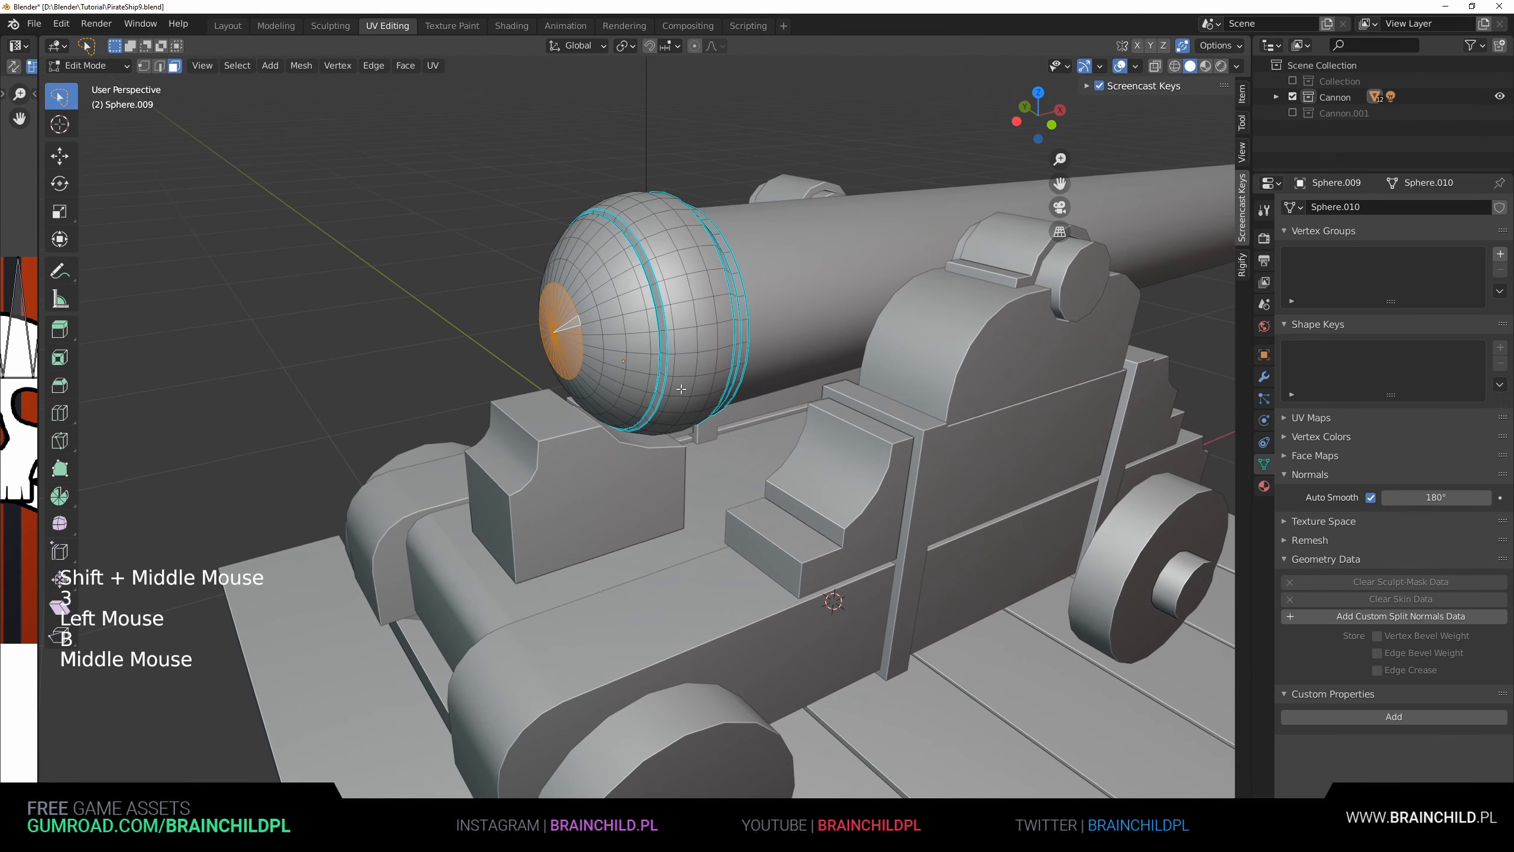
# - Scale the breech sphere's rear pole faces to about 0.746 and undo the scaling
pyautogui.press('s')
pyautogui.click(654, 381)
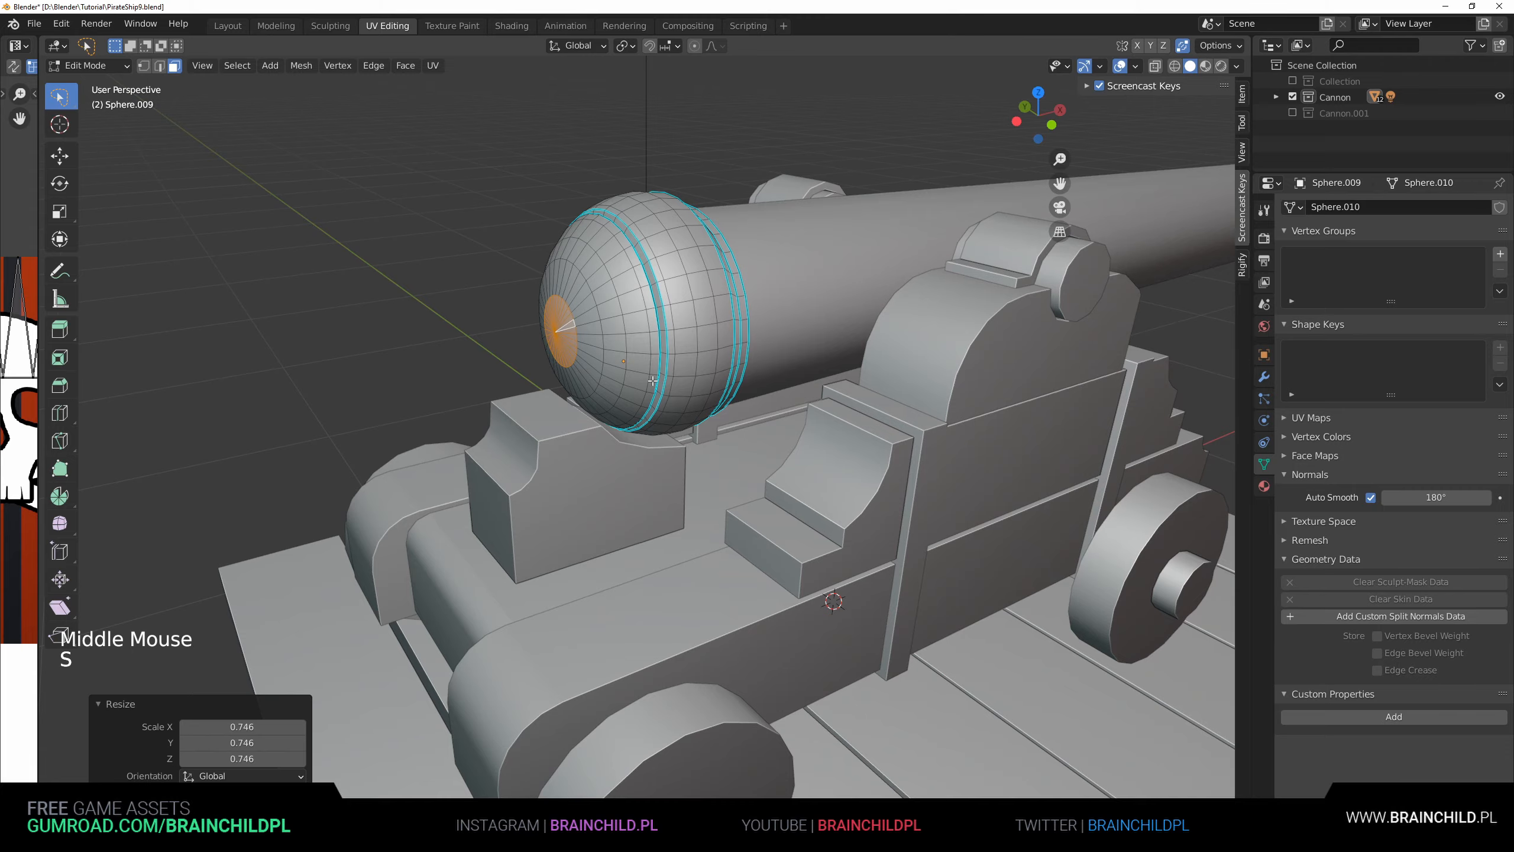
pyautogui.keyDown('shift'); pyautogui.moveTo(654, 381); pyautogui.dragTo(747, 421, button='middle'); pyautogui.keyUp('shift')
pyautogui.hotkey('ctrl', 'z')
# - Delete the selected faces around the breech sphere's rear pole
pyautogui.scroll(2, 772, 429)
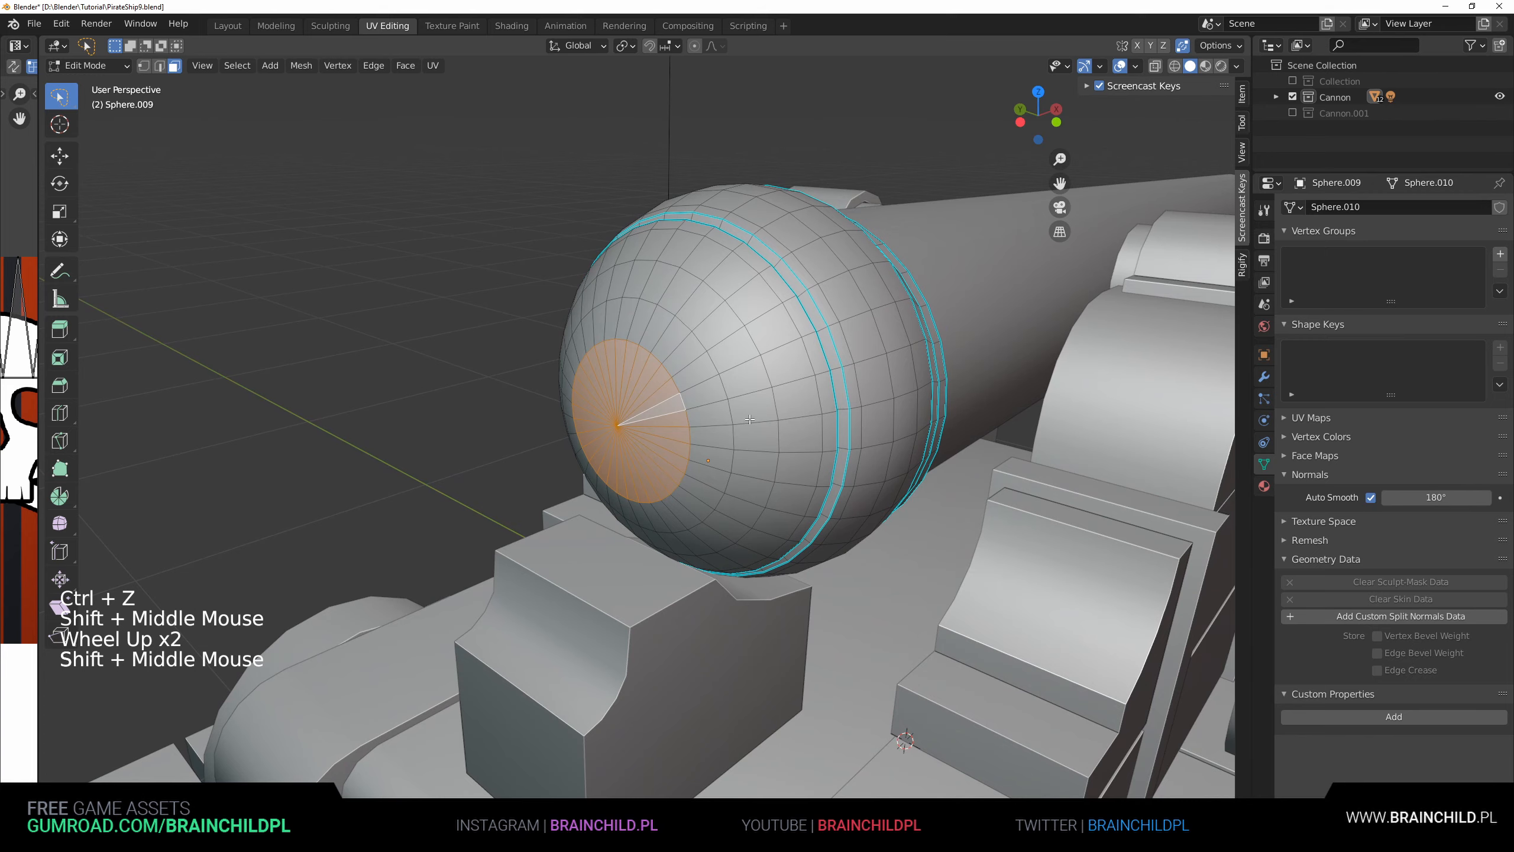
pyautogui.press('Delete')
pyautogui.click(709, 346)
pyautogui.scroll(-1, 699, 367)
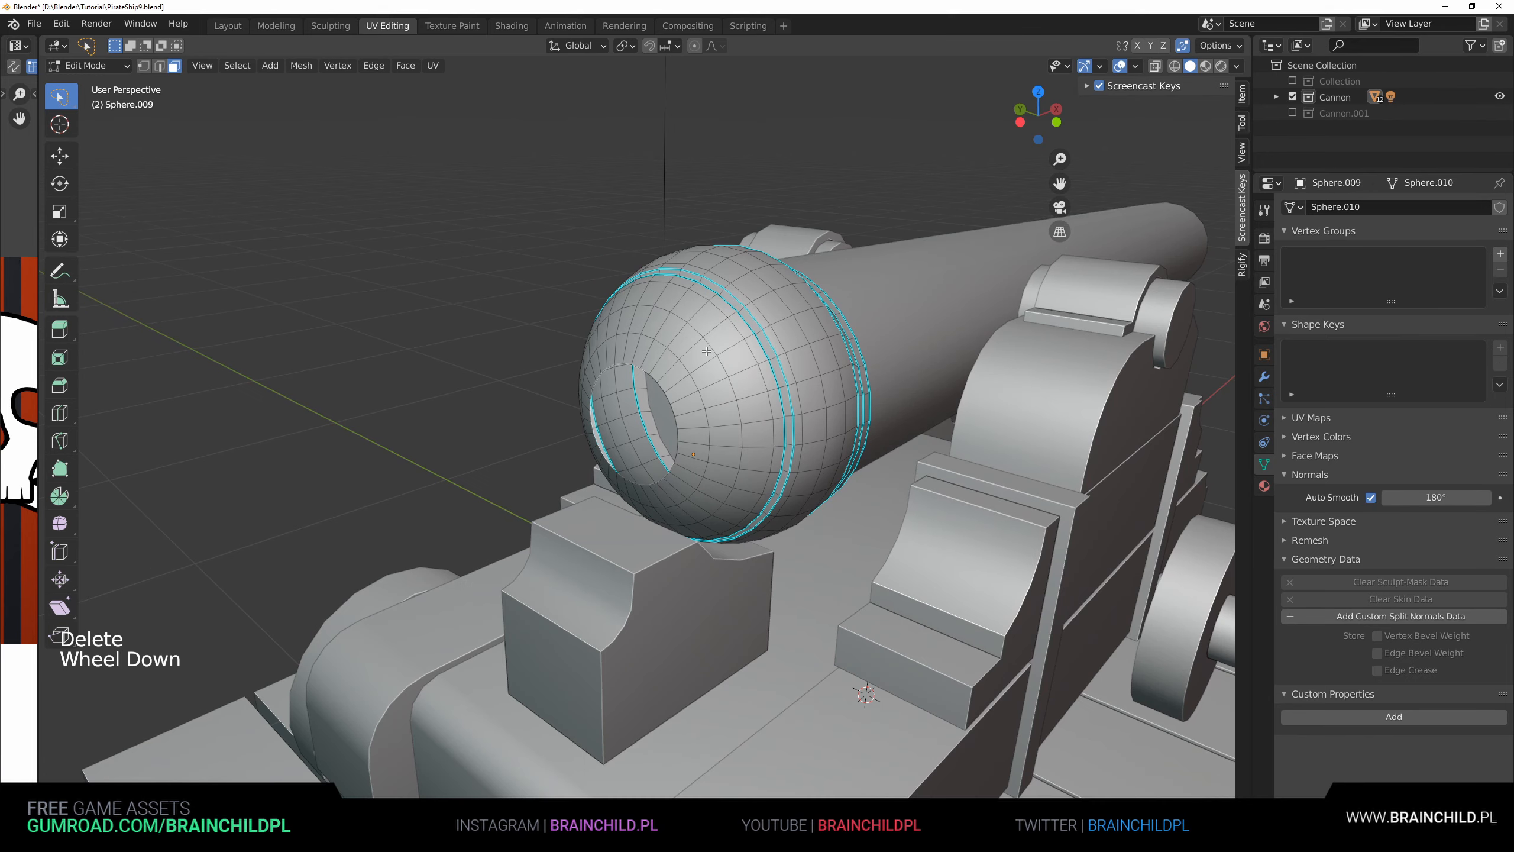
# - Select the border edge loop of the breech hole, fill it with a single face and leave edit mode
pyautogui.scroll(2, 696, 369)
pyautogui.click(661, 329)
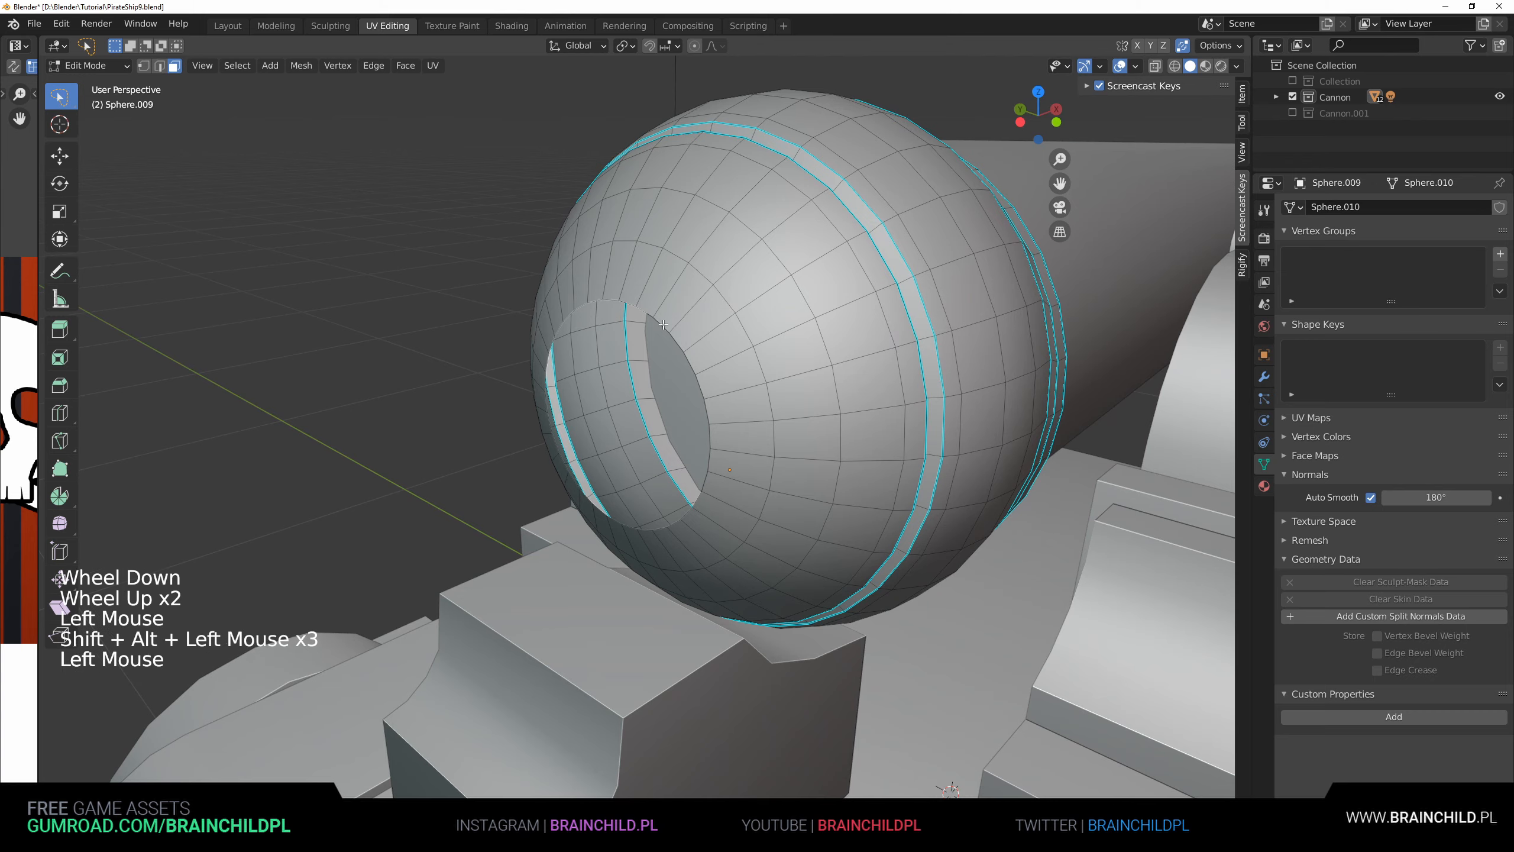
pyautogui.press('2')
pyautogui.click(697, 369)
pyautogui.keyDown('alt'); pyautogui.keyDown('shift'); pyautogui.click(697, 368); pyautogui.keyUp('shift'); pyautogui.keyUp('alt')
pyautogui.press('f')
pyautogui.scroll(-5, 697, 368)
pyautogui.press('Tab')
pyautogui.scroll(-3, 711, 399)
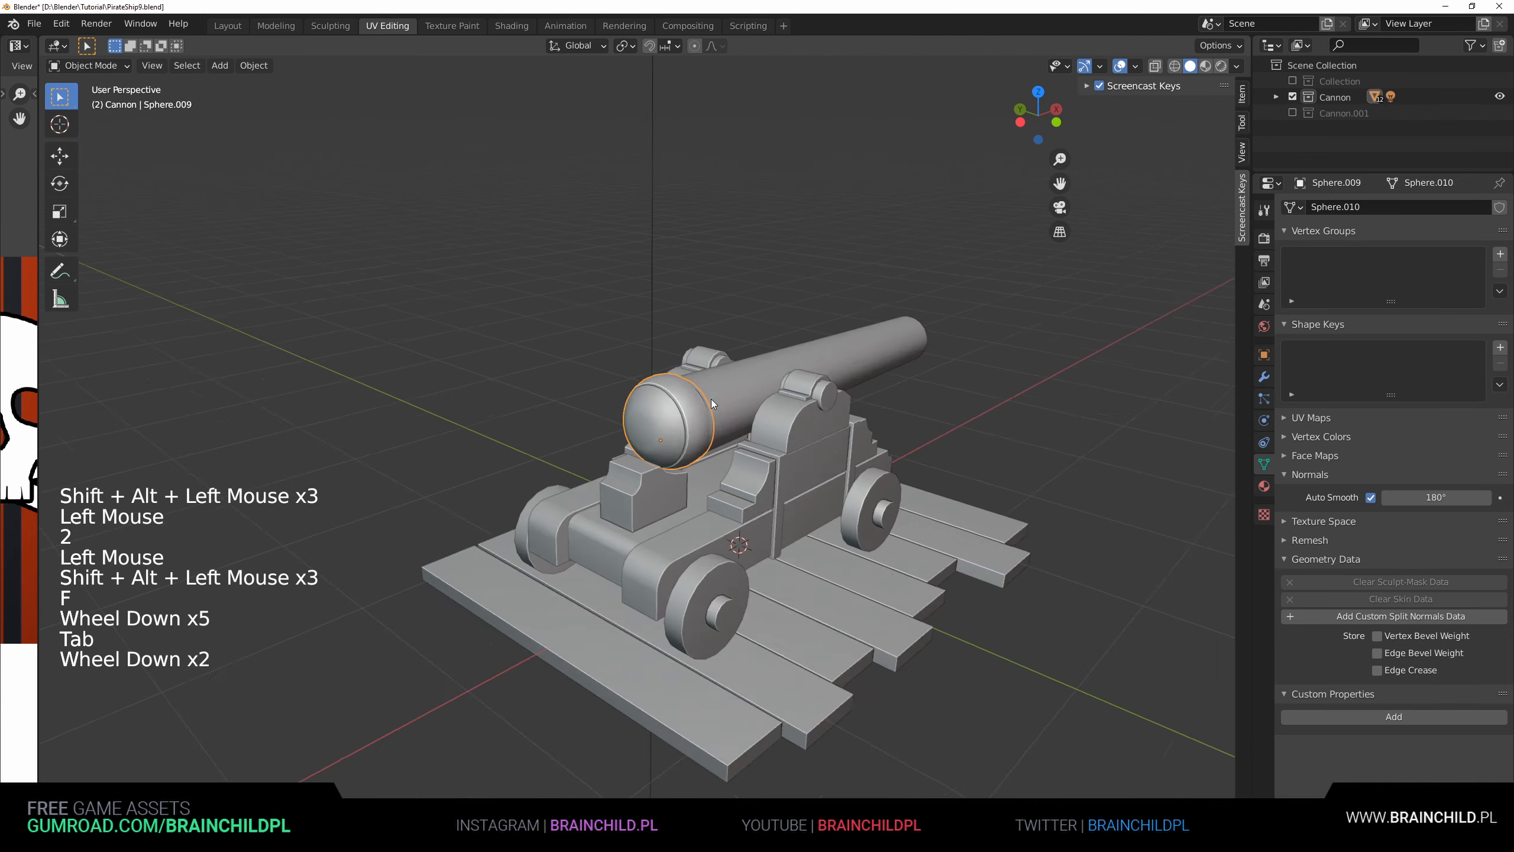
# - Examine the whole cannon, its breech end and the fit of the carriage from several angles
pyautogui.click(606, 332)
pyautogui.moveTo(606, 332); pyautogui.dragTo(625, 318, button='middle')
pyautogui.keyDown('shift'); pyautogui.moveTo(625, 317); pyautogui.dragTo(689, 380, button='middle'); pyautogui.keyUp('shift')
pyautogui.scroll(5, 680, 346)
pyautogui.scroll(-1, 680, 346)
pyautogui.scroll(-2, 680, 346)
pyautogui.scroll(-2, 695, 357)
pyautogui.scroll(1, 701, 379)
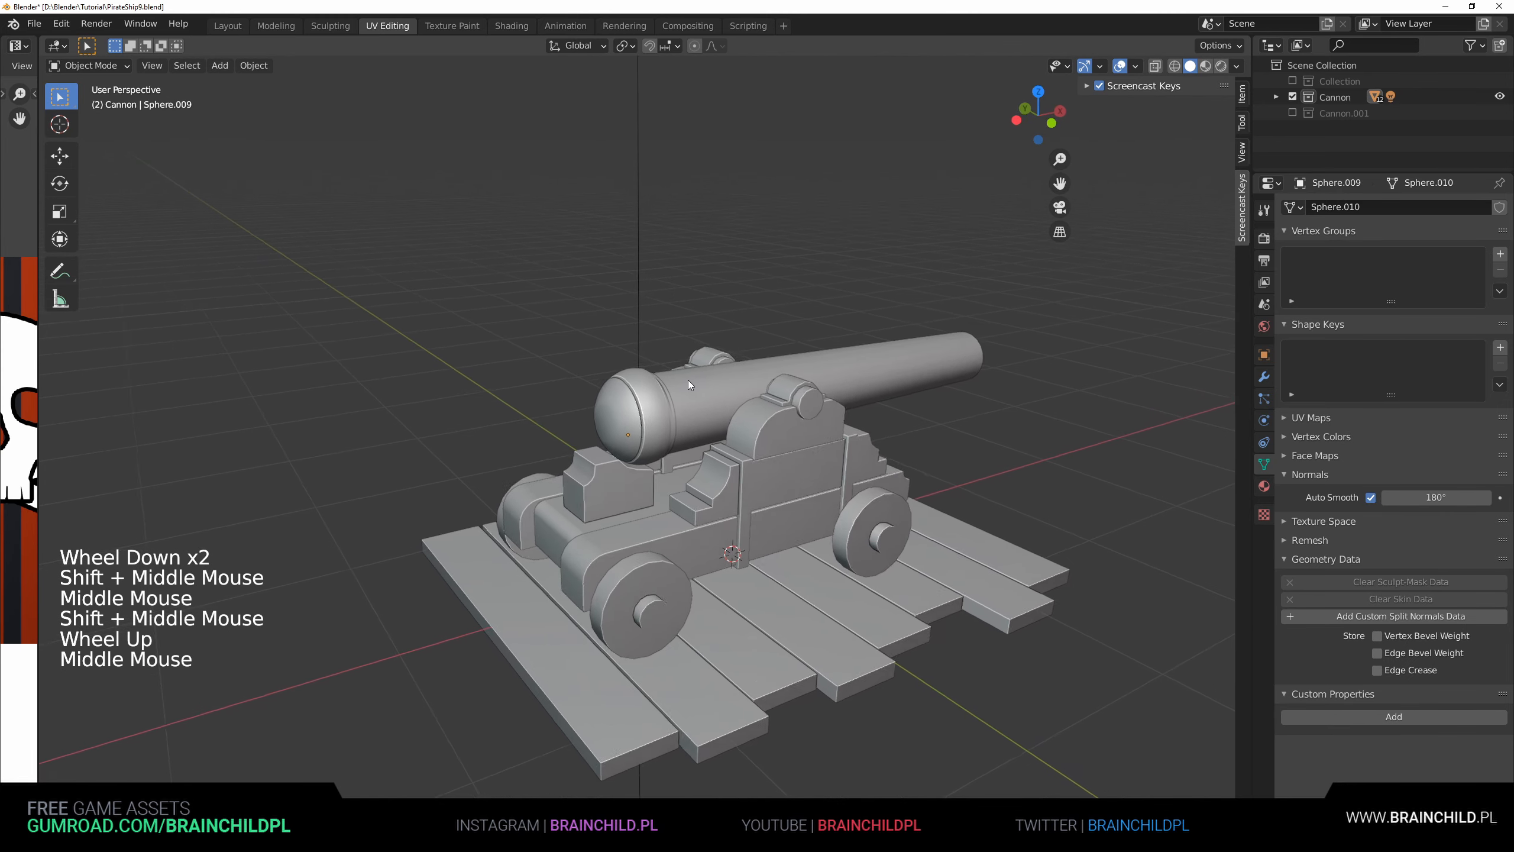
pyautogui.keyDown('shift'); pyautogui.moveTo(828, 364); pyautogui.dragTo(769, 418, button='middle'); pyautogui.keyUp('shift')
pyautogui.scroll(-1, 743, 362)
pyautogui.click(759, 350)
pyautogui.keyDown('shift'); pyautogui.moveTo(769, 418); pyautogui.dragTo(801, 471, button='middle'); pyautogui.keyUp('shift')
# - Open the trunnion cylinder in edit mode and move its inner end face about 0.132 m along Y into the barrel
pyautogui.scroll(4, 672, 481)
pyautogui.moveTo(672, 481); pyautogui.dragTo(751, 452, button='middle')
pyautogui.scroll(2, 751, 452)
pyautogui.click(818, 427)
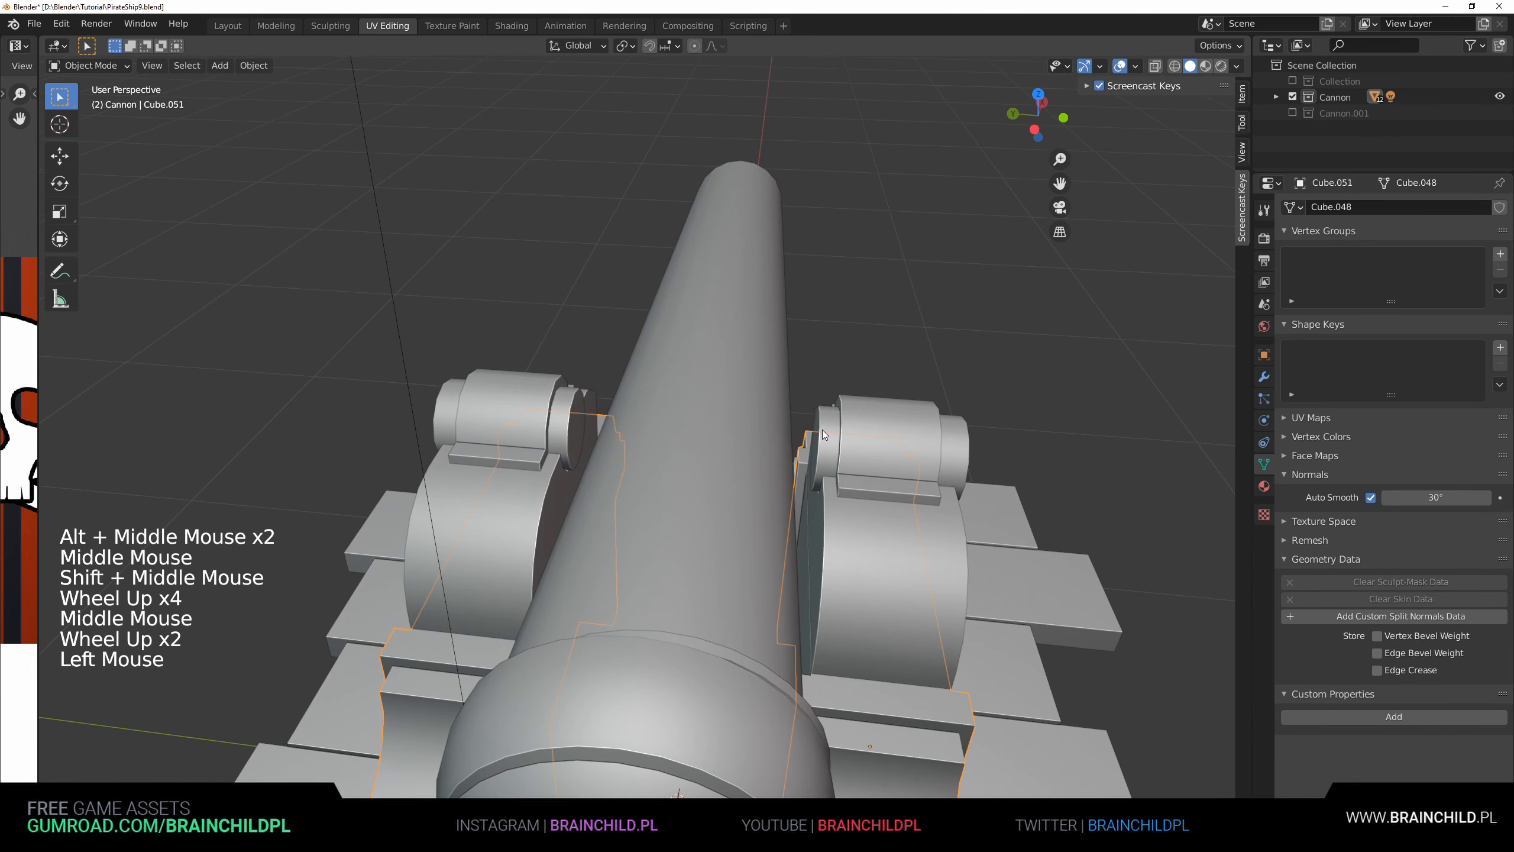
pyautogui.click(818, 427)
pyautogui.press('Tab')
pyautogui.press('3')
pyautogui.doubleClick(817, 433)
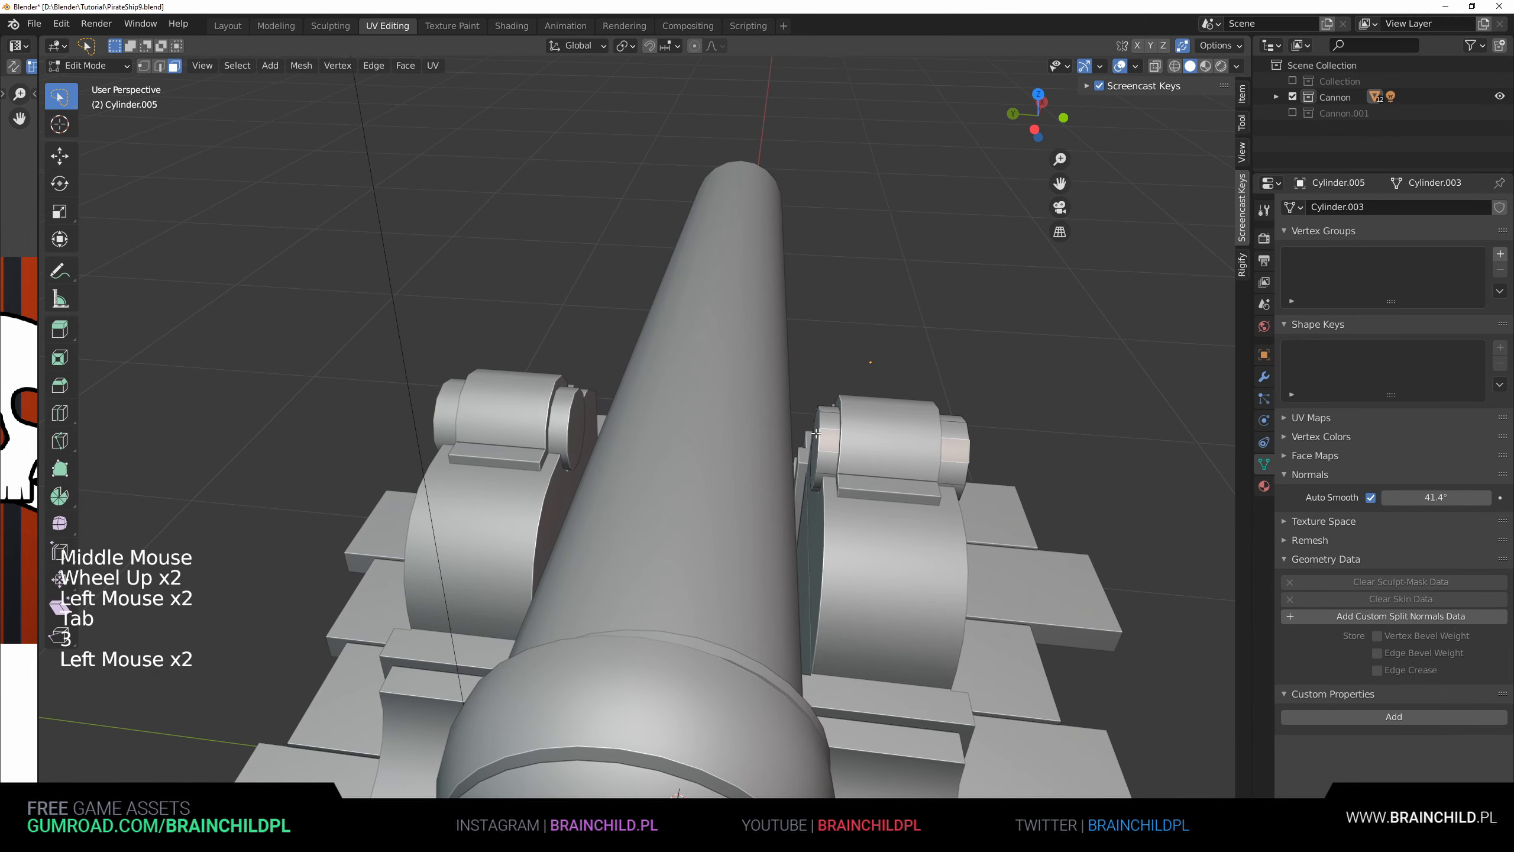
pyautogui.press('g')
pyautogui.press('g')
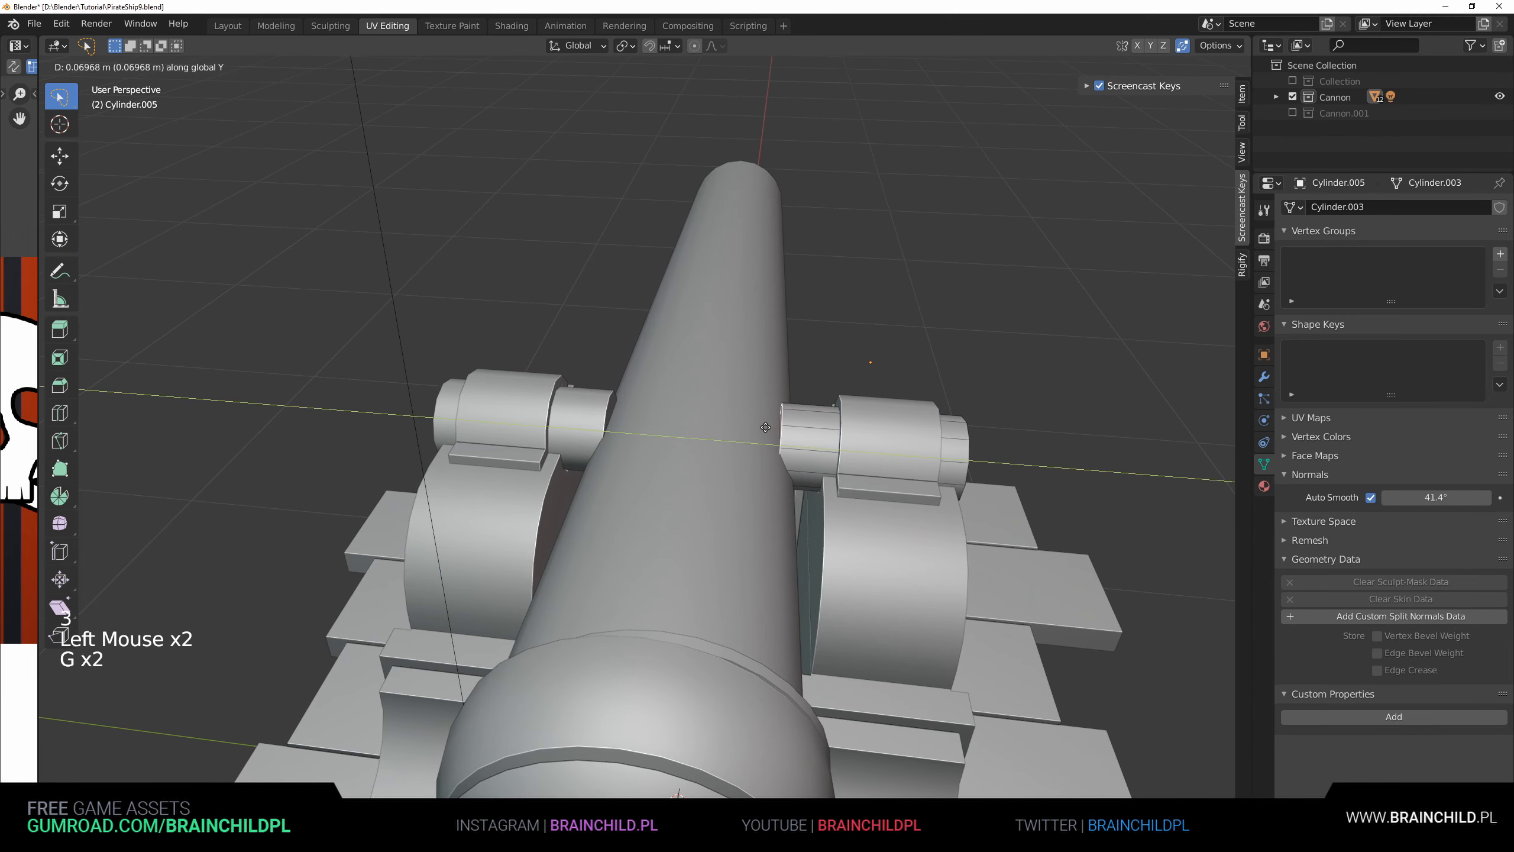
pyautogui.click(736, 429)
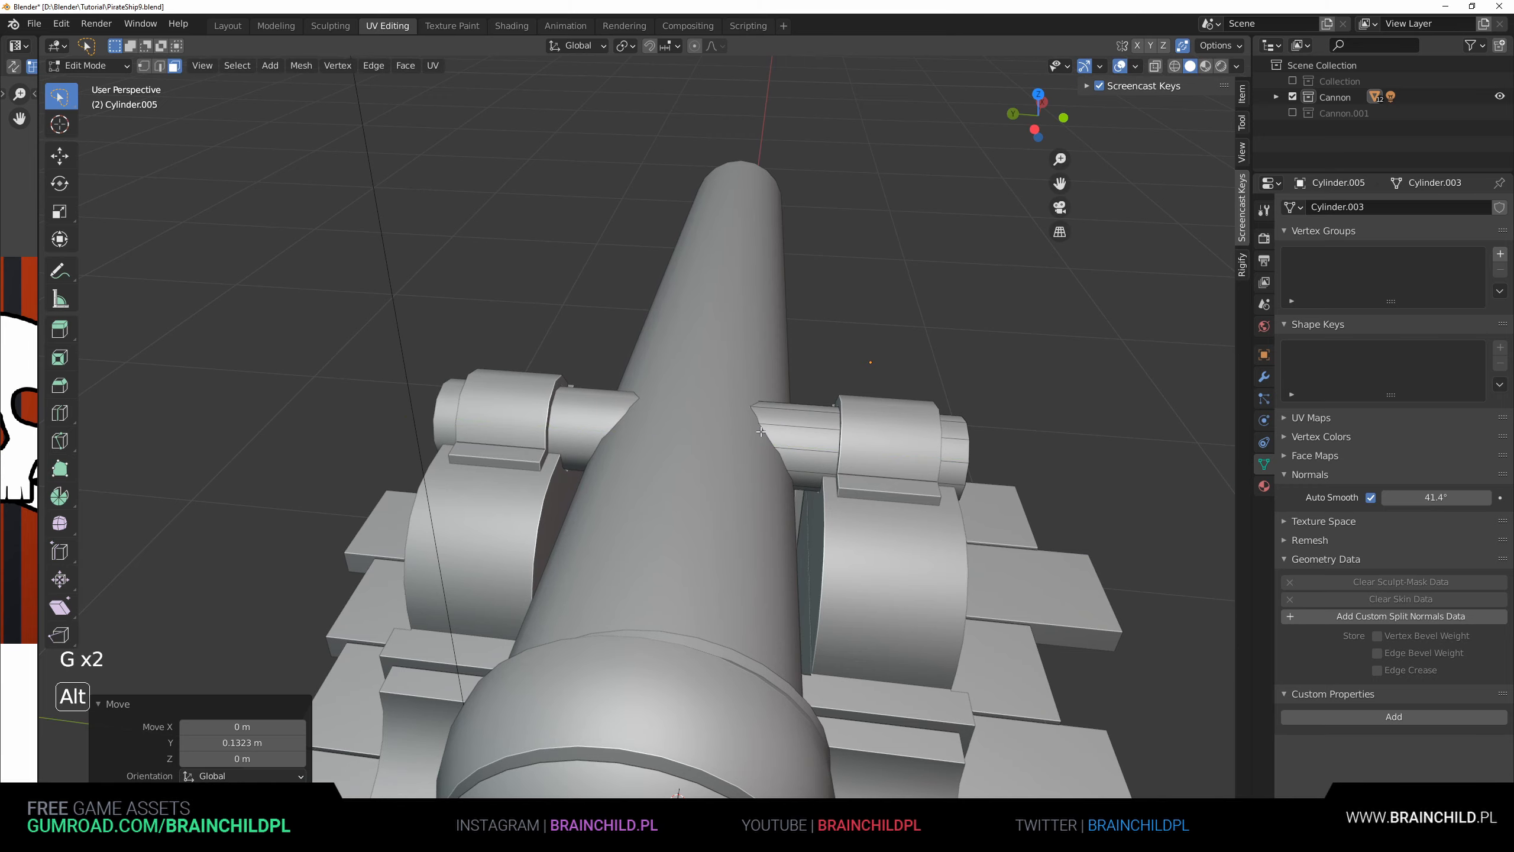
# - In the left wireframe view, shift the trunnion's inner end face about 0.004 m along Y and try rotating it
pyautogui.keyDown('alt'); pyautogui.moveTo(761, 431); pyautogui.dragTo(724, 477, button='middle'); pyautogui.keyUp('alt')
pyautogui.press('z')
pyautogui.scroll(3, 738, 472)
pyautogui.scroll(1, 737, 472)
pyautogui.press('g')
pyautogui.press('r')
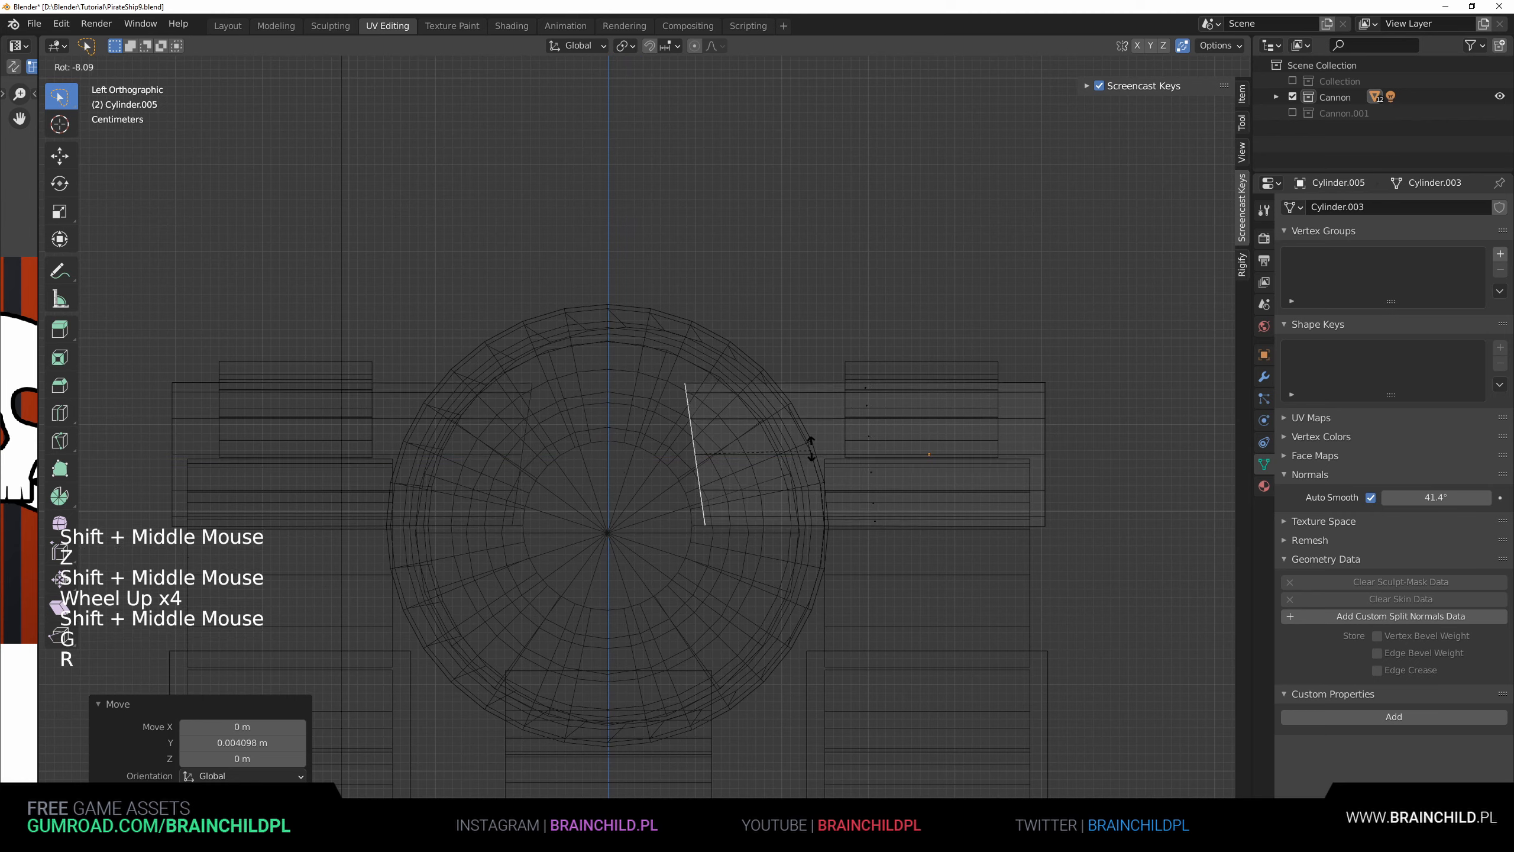
pyautogui.press('Escape')
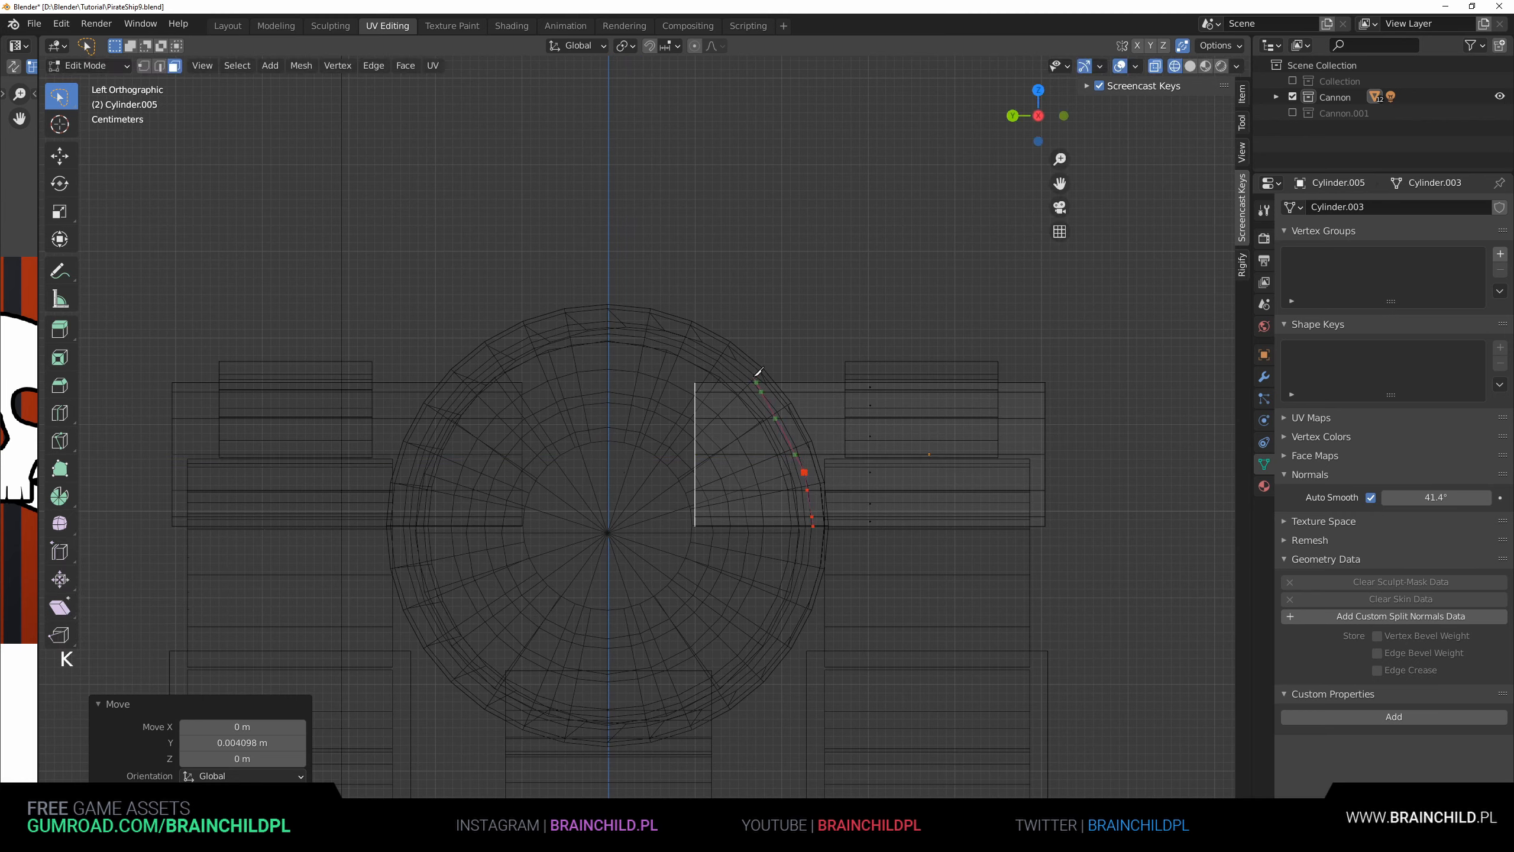
# - Try to trim the trunnion with a knife cut along the barrel's outline, and undo the cut and face deletion
pyautogui.press('Return')
pyautogui.moveTo(640, 344); pyautogui.dragTo(804, 591)
pyautogui.press('Delete')
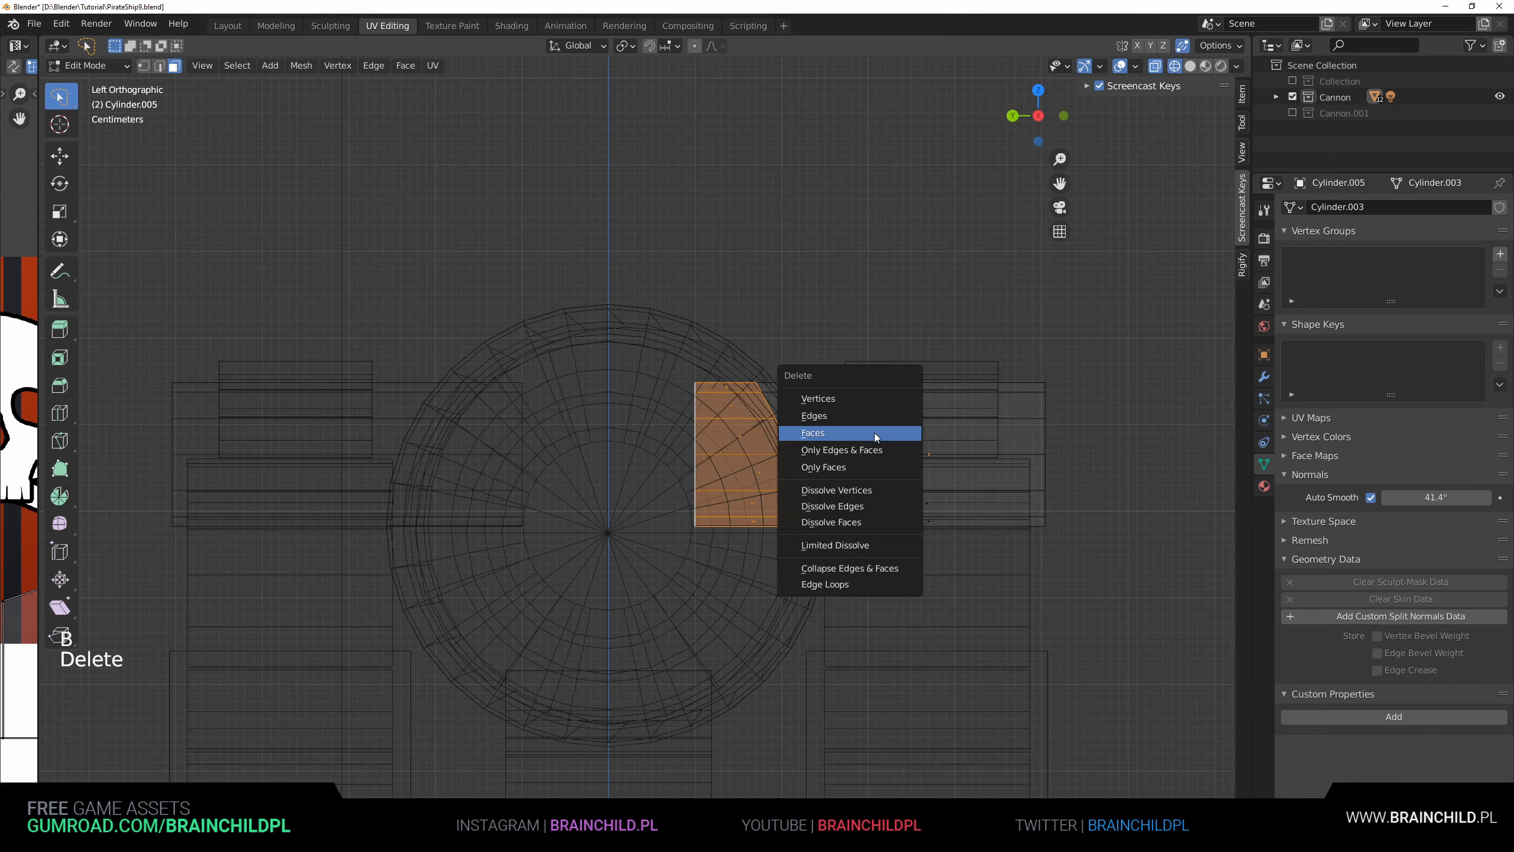
pyautogui.click(872, 433)
pyautogui.press('z')
pyautogui.moveTo(943, 468)
pyautogui.mouseDown(button='middle')
pyautogui.moveTo(886, 507)
pyautogui.moveTo(900, 462)
pyautogui.moveTo(947, 464)
pyautogui.mouseUp(button='middle')
pyautogui.scroll(-4, 856, 478)
pyautogui.hotkey('ctrl', 'z')
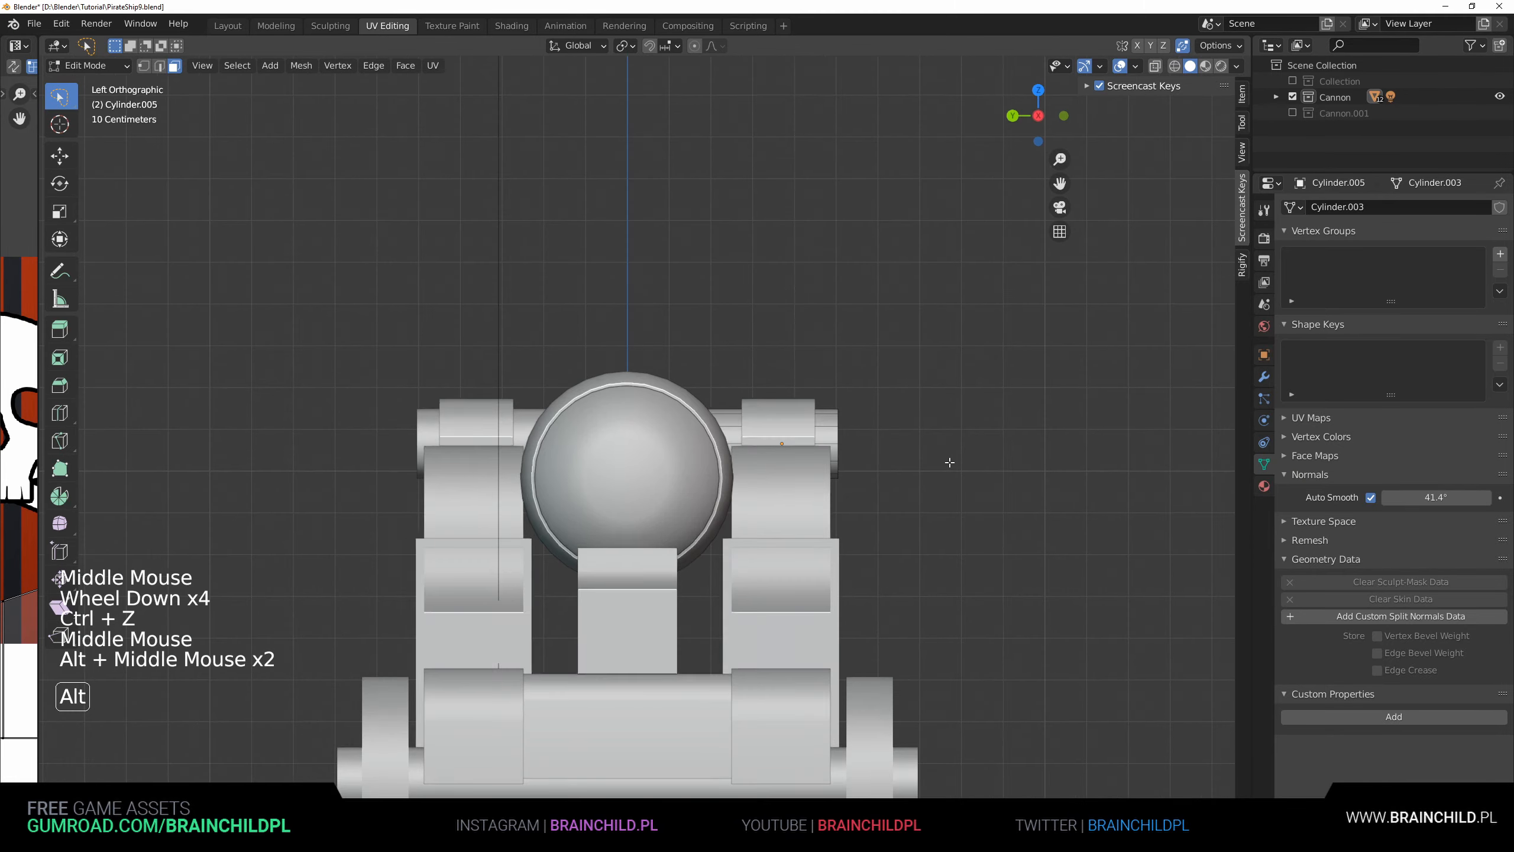
pyautogui.press('z')
pyautogui.scroll(5, 798, 449)
pyautogui.hotkey('ctrl', 'z')
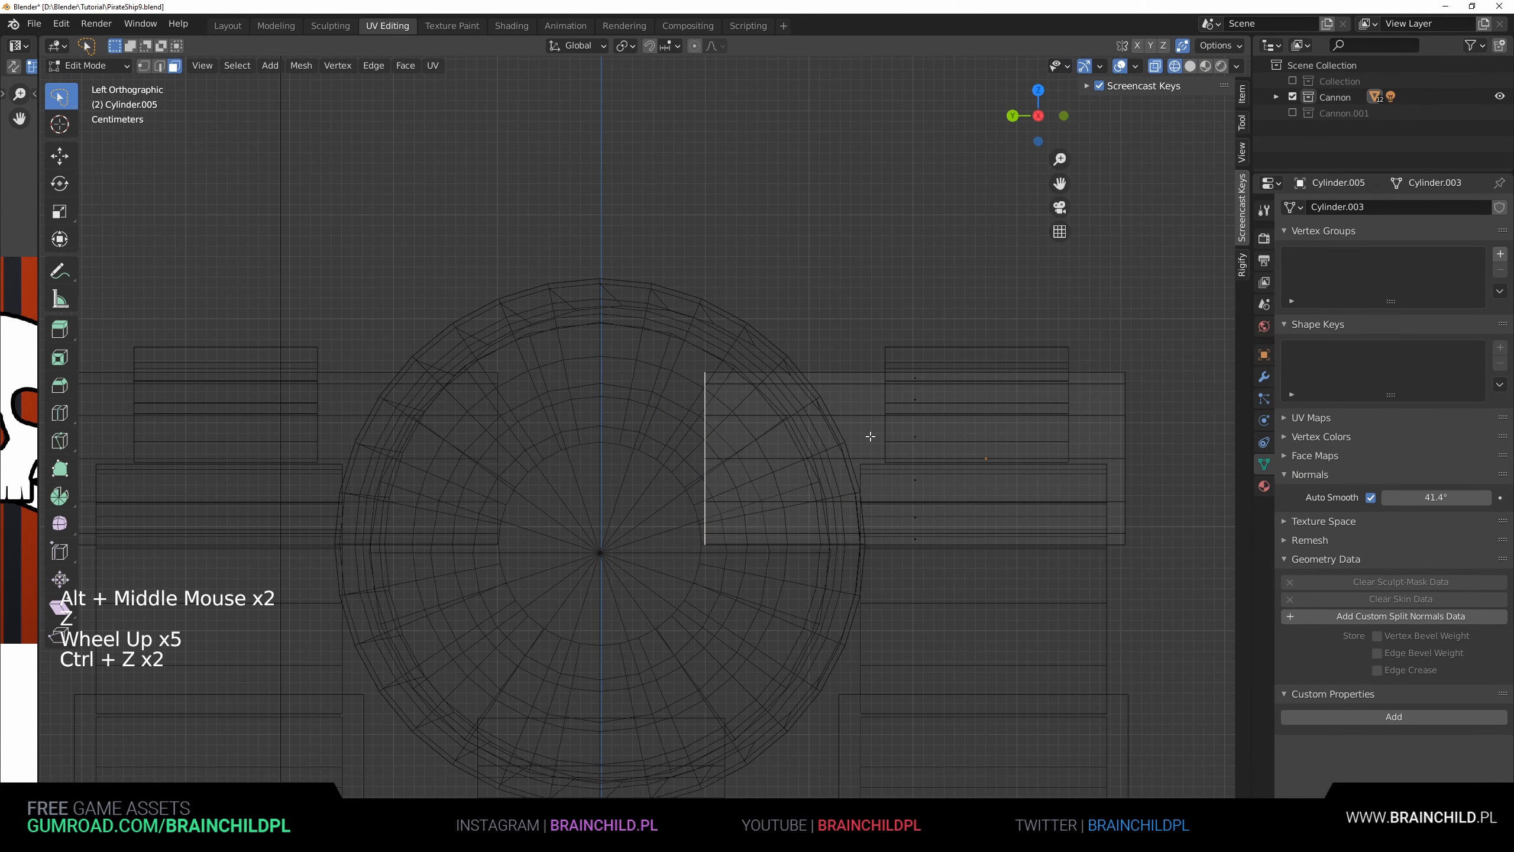
# - Knife-cut through the trunnion along the barrel's outline and delete the faces on the inner side of the cut
pyautogui.press('k')
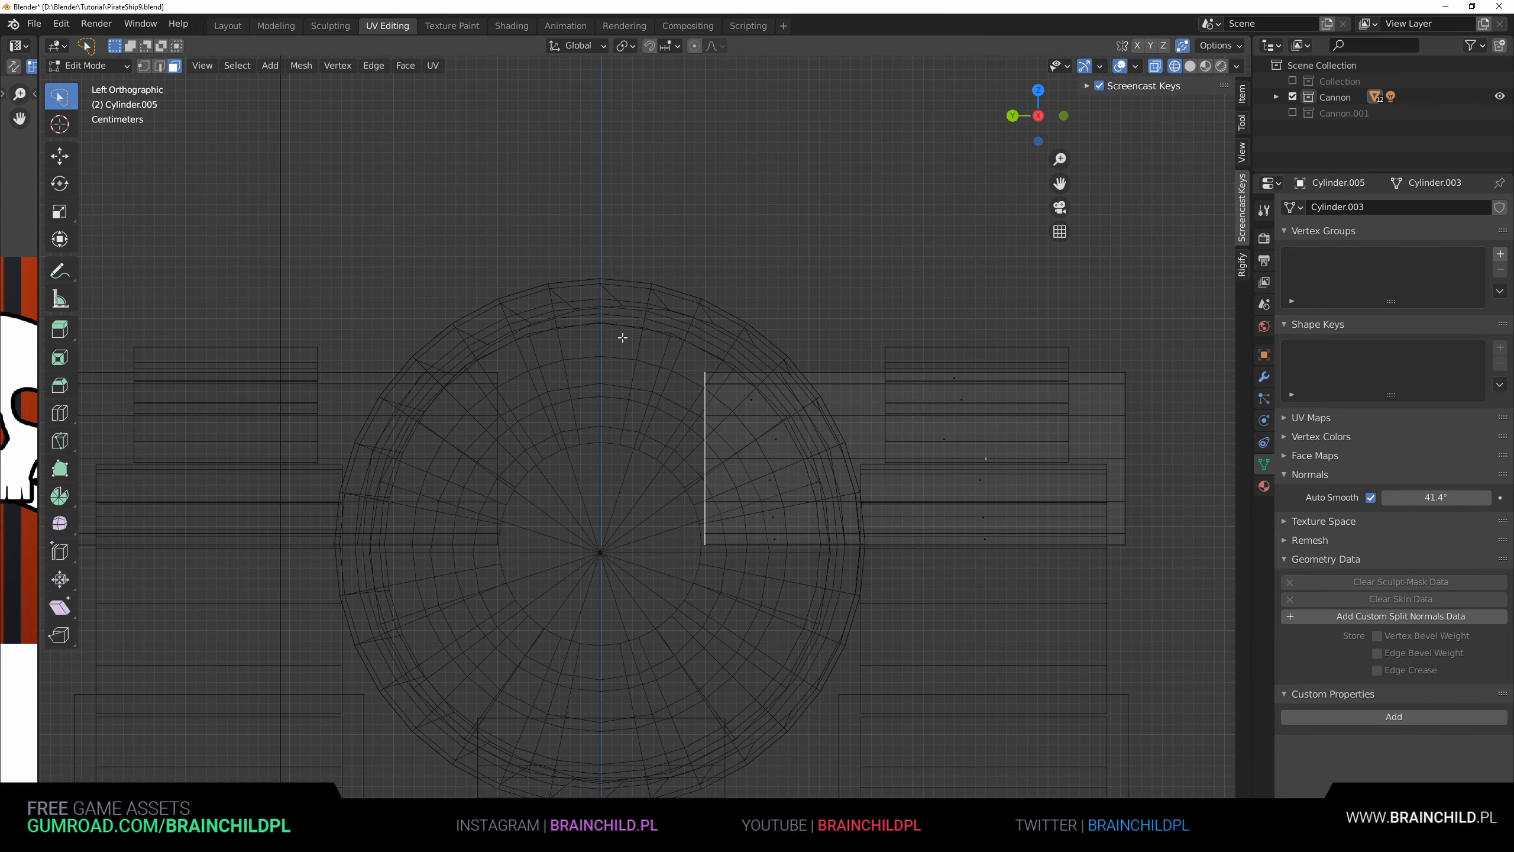
pyautogui.press('b')
pyautogui.moveTo(632, 345); pyautogui.dragTo(851, 637)
pyautogui.press('Delete')
pyautogui.click(873, 493)
pyautogui.press('z')
pyautogui.moveTo(873, 493); pyautogui.dragTo(948, 526, button='middle')
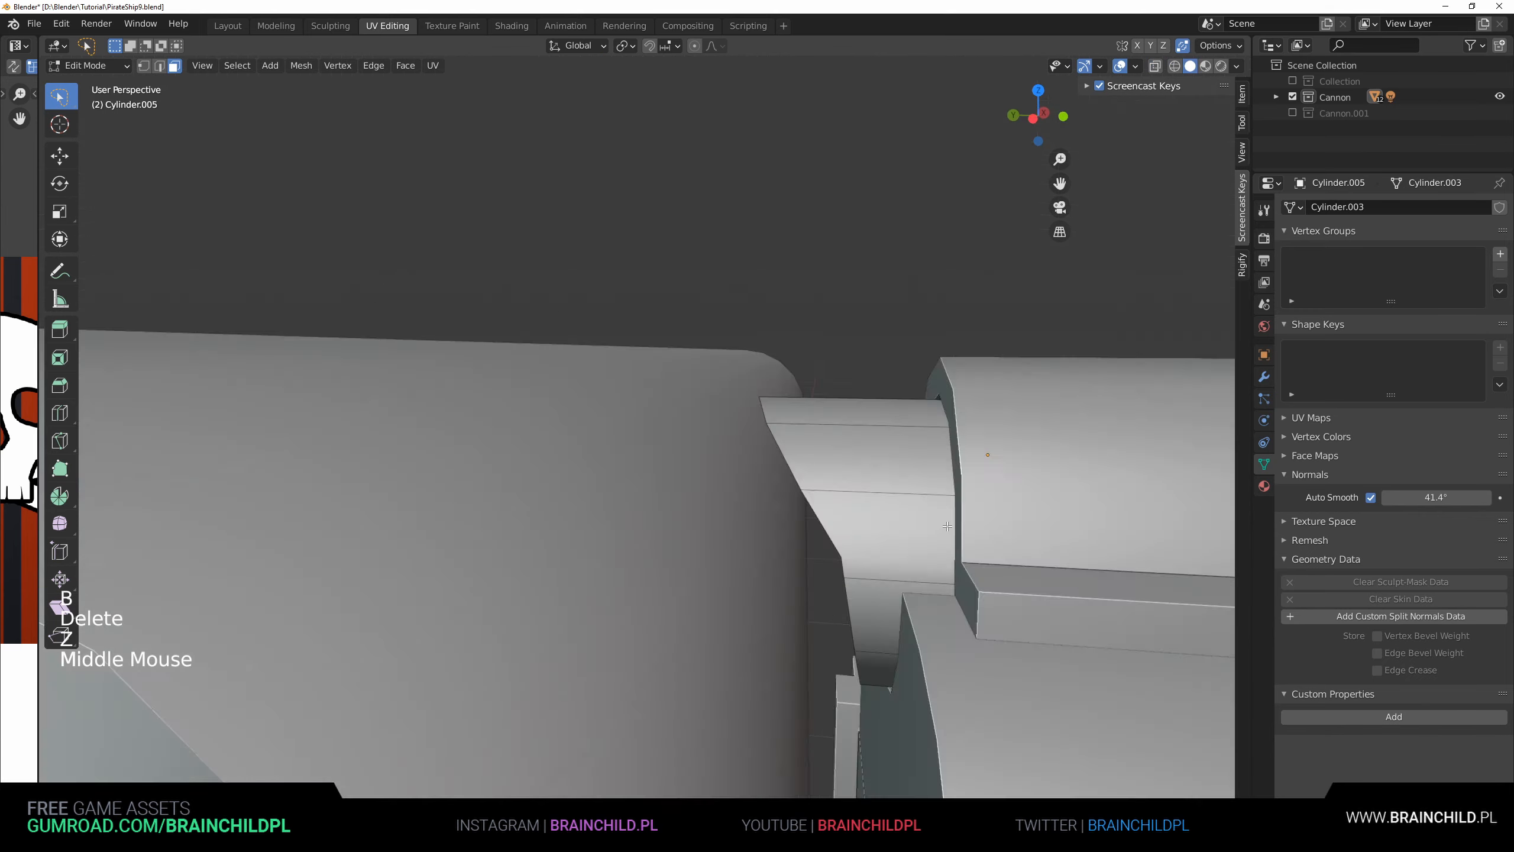
pyautogui.scroll(-3, 948, 526)
pyautogui.press('Tab')
# - Try to box-select the trunnion's trimmed inner end in the left wireframe view
pyautogui.scroll(-5, 859, 504)
pyautogui.click(892, 474)
pyautogui.moveTo(892, 474); pyautogui.dragTo(912, 459, button='middle')
pyautogui.keyDown('shift'); pyautogui.moveTo(912, 459); pyautogui.dragTo(748, 473, button='middle'); pyautogui.keyUp('shift')
pyautogui.scroll(5, 940, 410)
pyautogui.press('Tab')
pyautogui.press('z')
pyautogui.scroll(2, 752, 428)
pyautogui.click(752, 427)
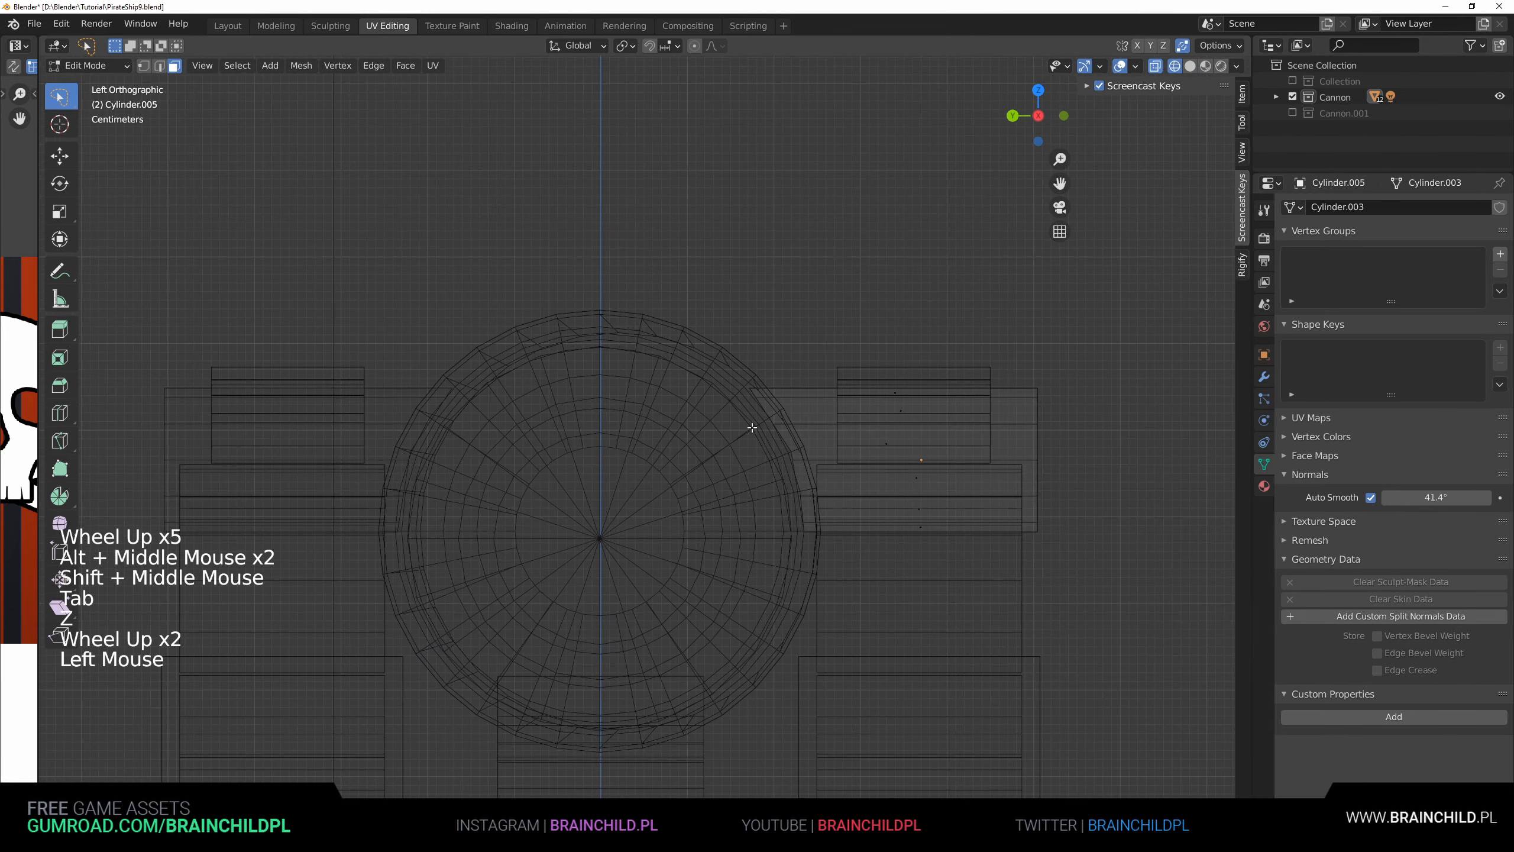
pyautogui.press('b')
pyautogui.moveTo(700, 352); pyautogui.dragTo(819, 568)
pyautogui.press('z')
pyautogui.moveTo(822, 537); pyautogui.dragTo(746, 453, button='middle')
pyautogui.press('Tab')
pyautogui.click(742, 444)
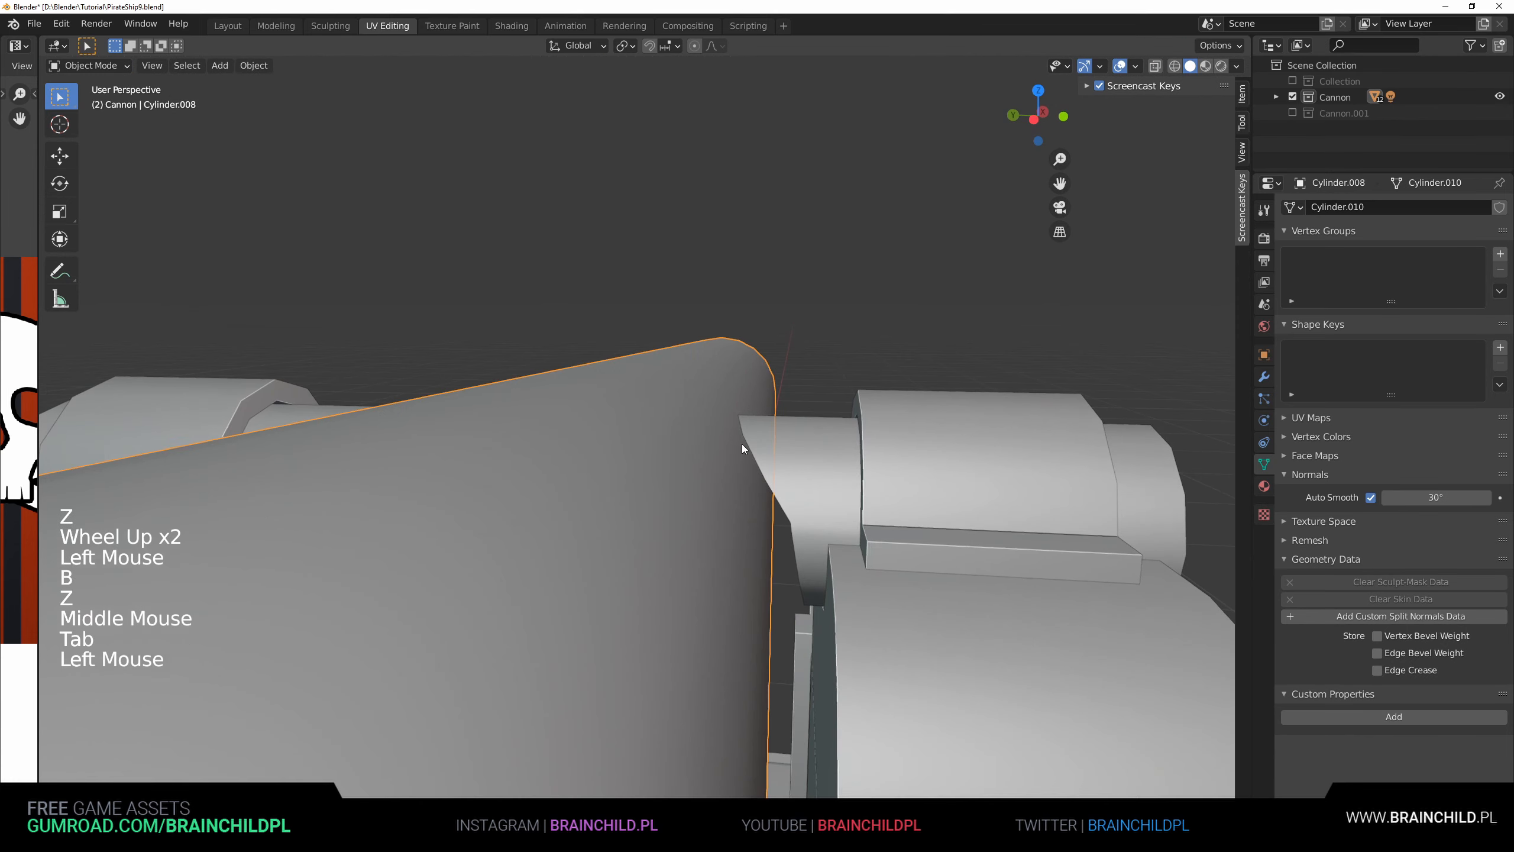
pyautogui.press('Tab')
pyautogui.click(751, 450)
pyautogui.press('Tab')
pyautogui.press('Tab')
pyautogui.press('Tab')
pyautogui.click(760, 456)
pyautogui.press('Tab')
pyautogui.click(760, 456)
pyautogui.press('Tab')
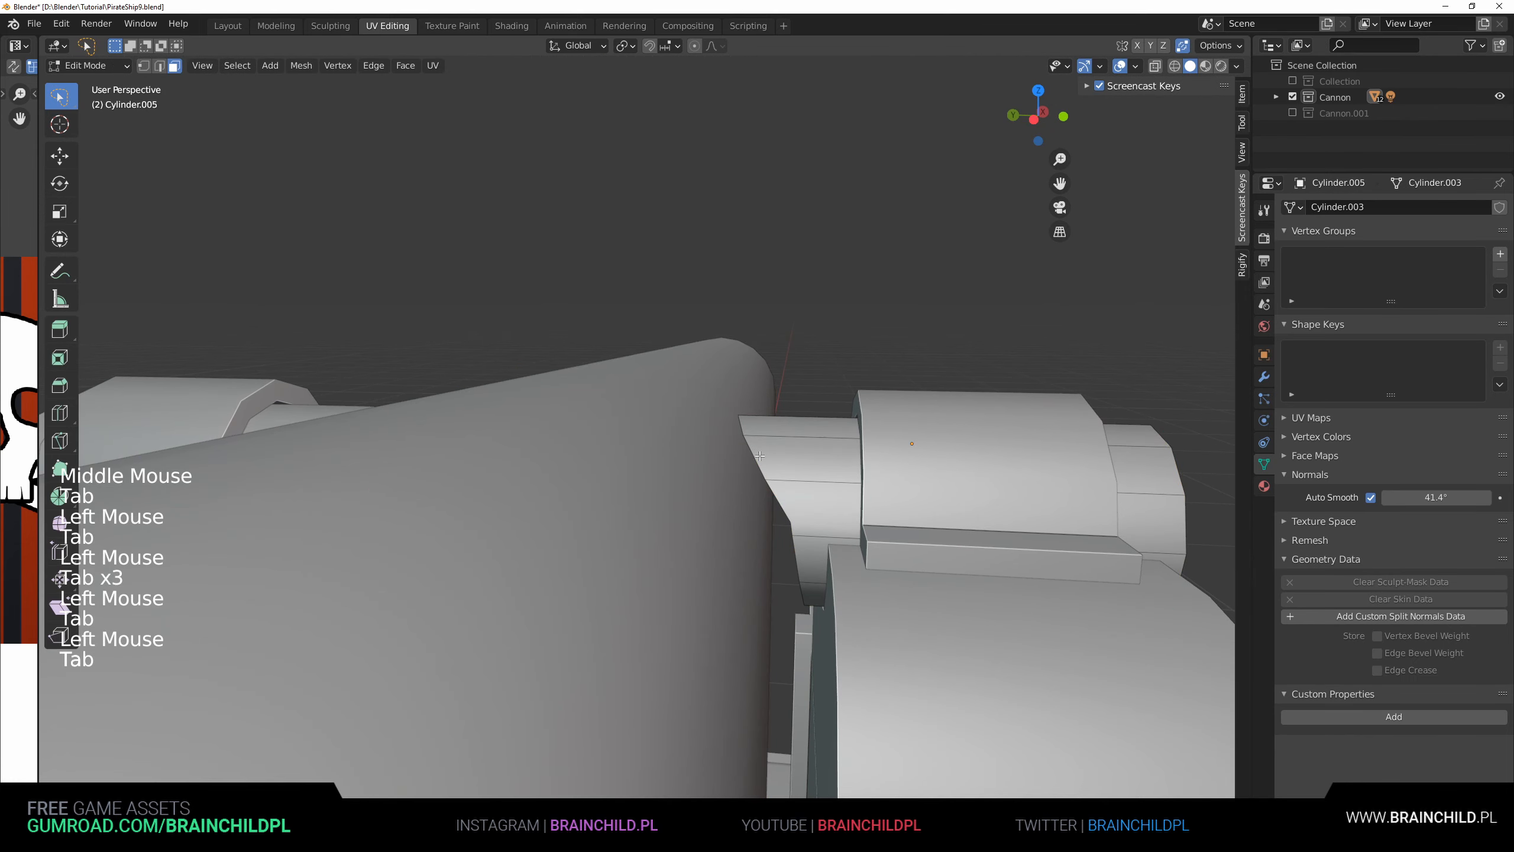
# - Try to select the edge loop around the trunnion's trimmed end and move it
pyautogui.click(759, 455)
pyautogui.keyDown('alt'); pyautogui.keyDown('shift'); pyautogui.click(755, 455); pyautogui.keyUp('shift'); pyautogui.keyUp('alt')
pyautogui.keyDown('alt'); pyautogui.keyDown('shift'); pyautogui.click(754, 455); pyautogui.keyUp('shift'); pyautogui.keyUp('alt')
pyautogui.keyDown('alt'); pyautogui.keyDown('shift'); pyautogui.click(754, 454); pyautogui.keyUp('shift'); pyautogui.keyUp('alt')
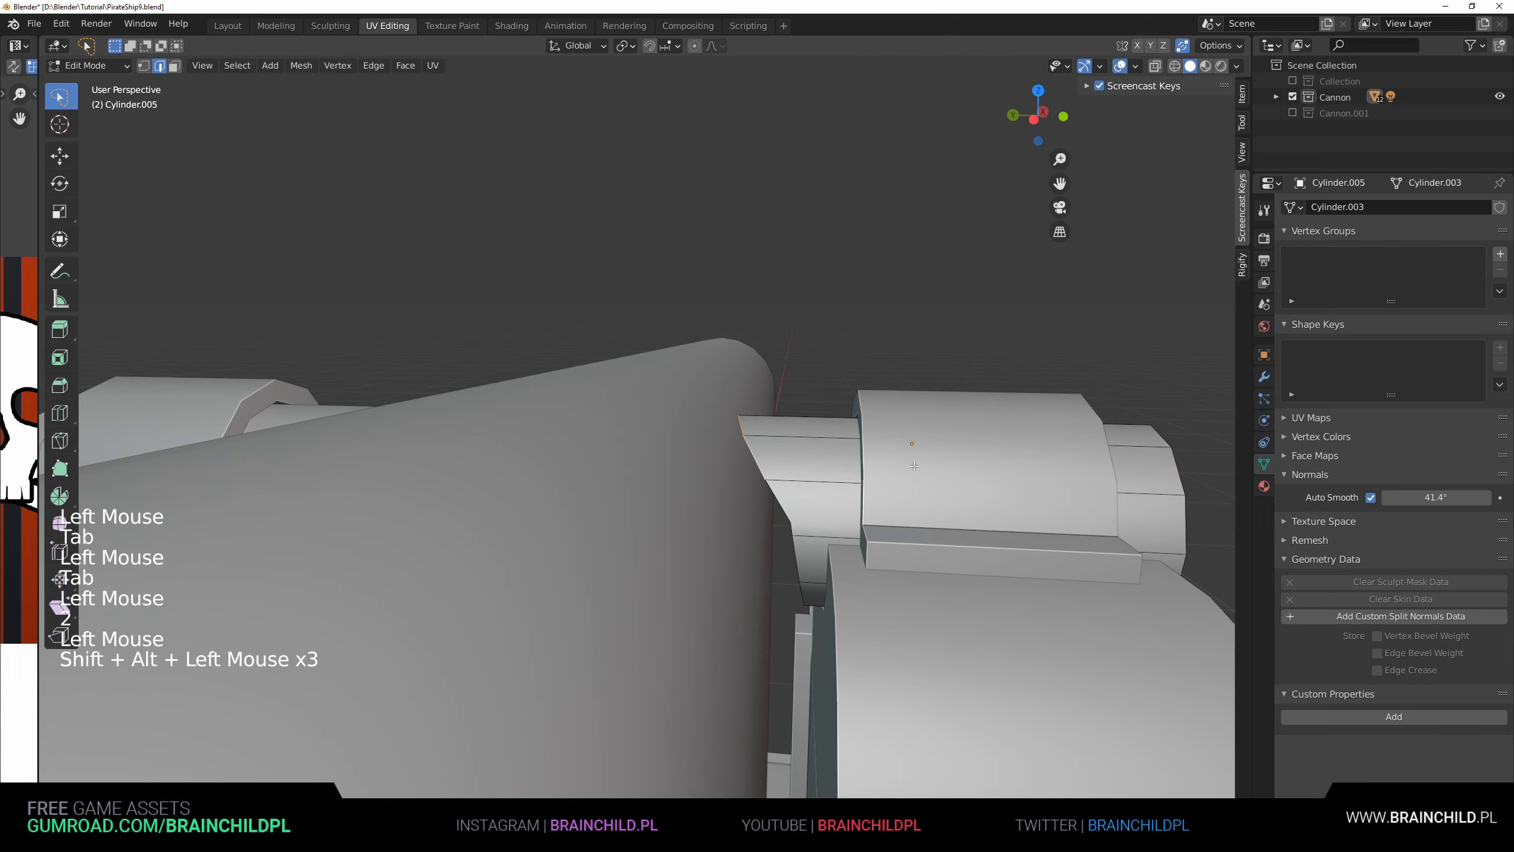
pyautogui.press('g')
# - Box-select the trunnion's trimmed end edges in wireframe and move them about 0.045 m along Y toward the barrel
pyautogui.keyDown('alt'); pyautogui.moveTo(917, 477); pyautogui.dragTo(826, 458, button='middle'); pyautogui.keyUp('alt')
pyautogui.press('z')
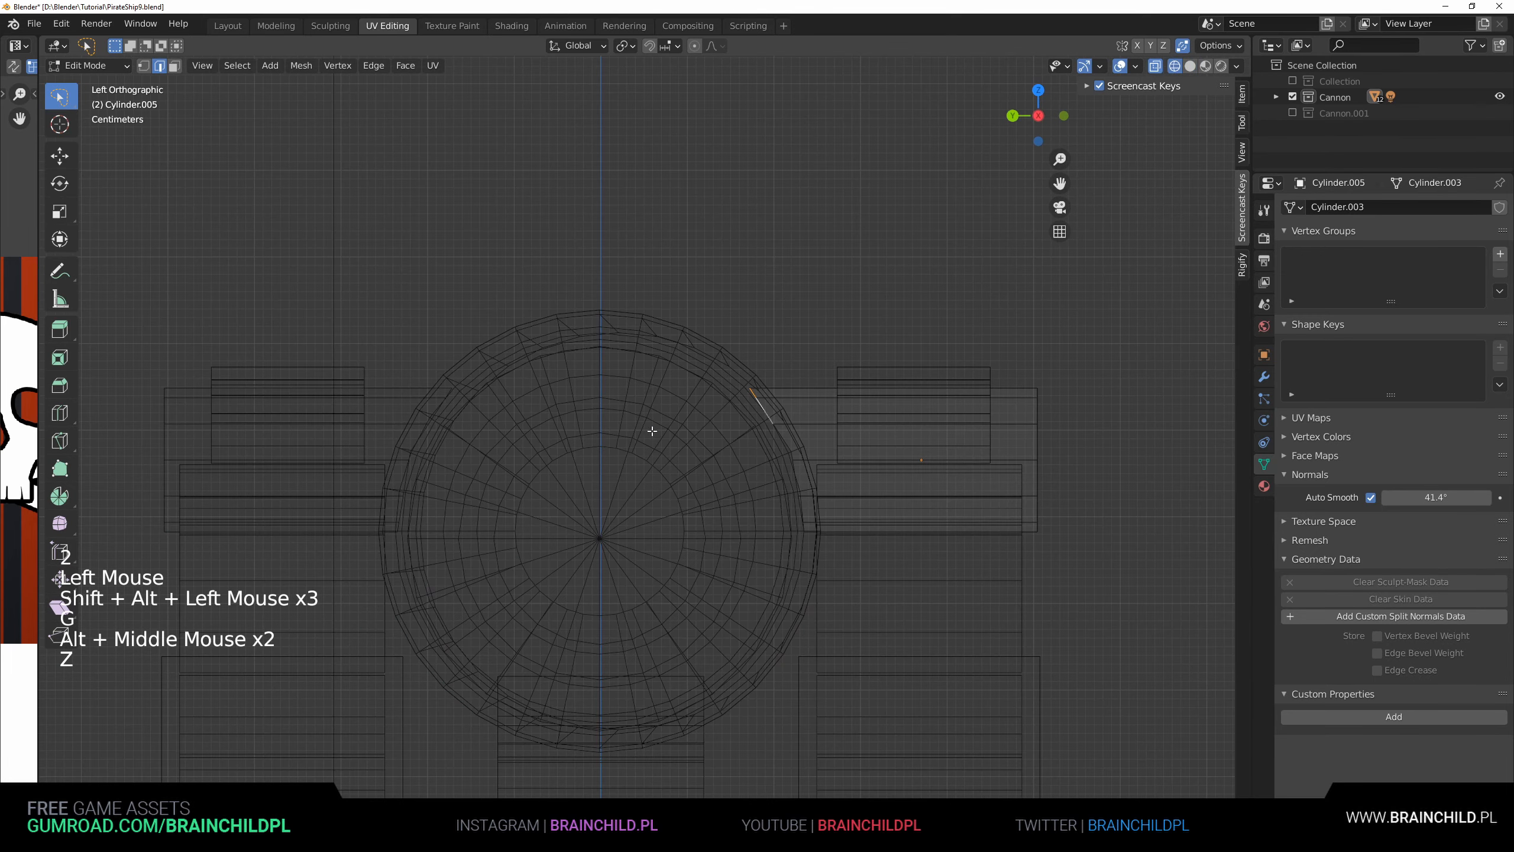
pyautogui.press('b')
pyautogui.moveTo(652, 350); pyautogui.dragTo(813, 571)
pyautogui.press('z')
pyautogui.moveTo(1068, 487); pyautogui.dragTo(963, 538, button='middle')
pyautogui.press('g')
pyautogui.press('y')
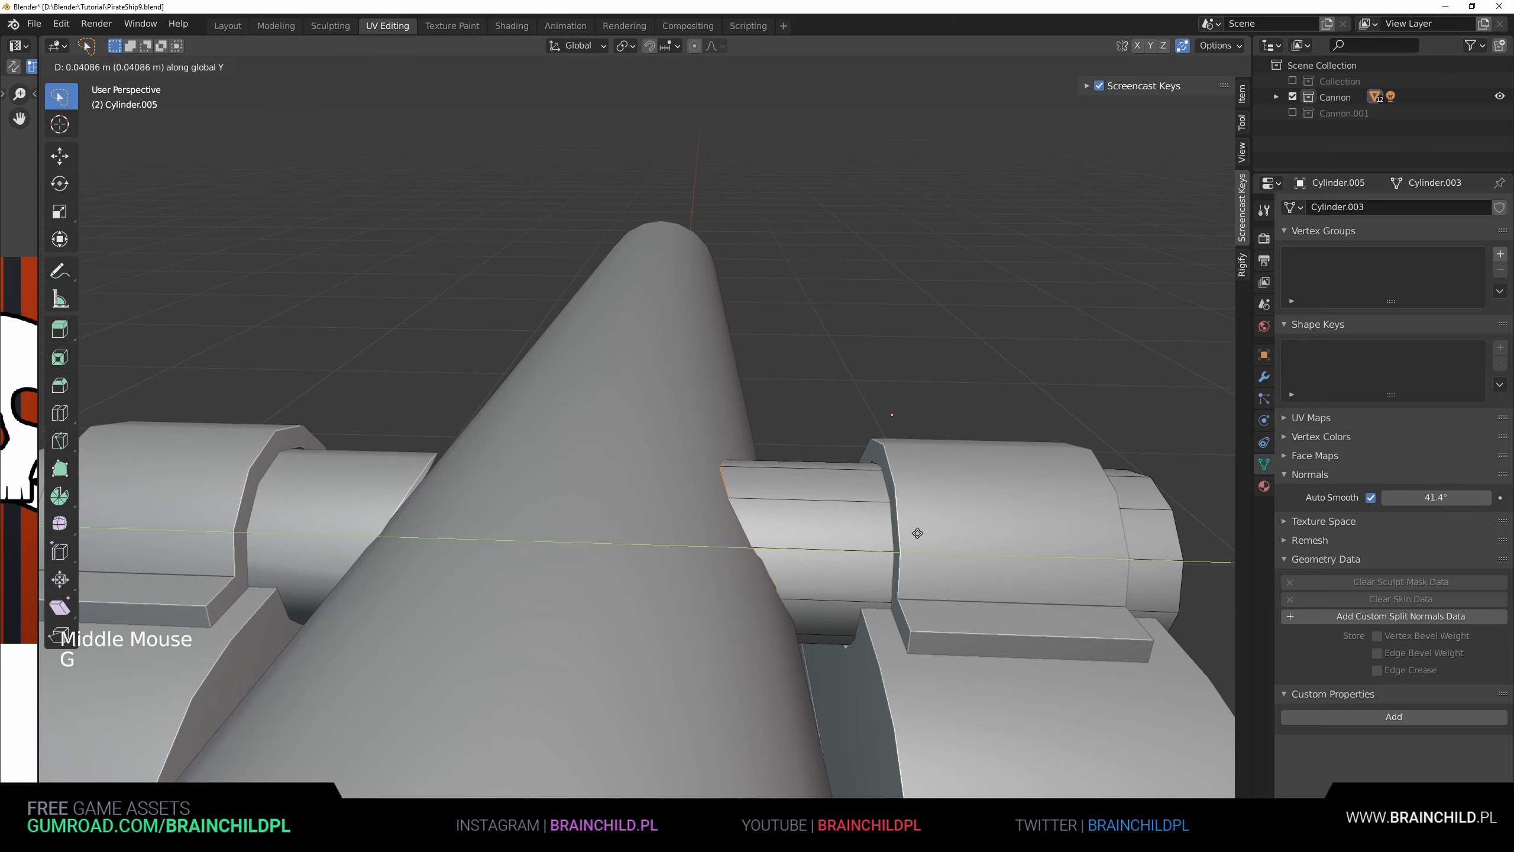
pyautogui.click(915, 533)
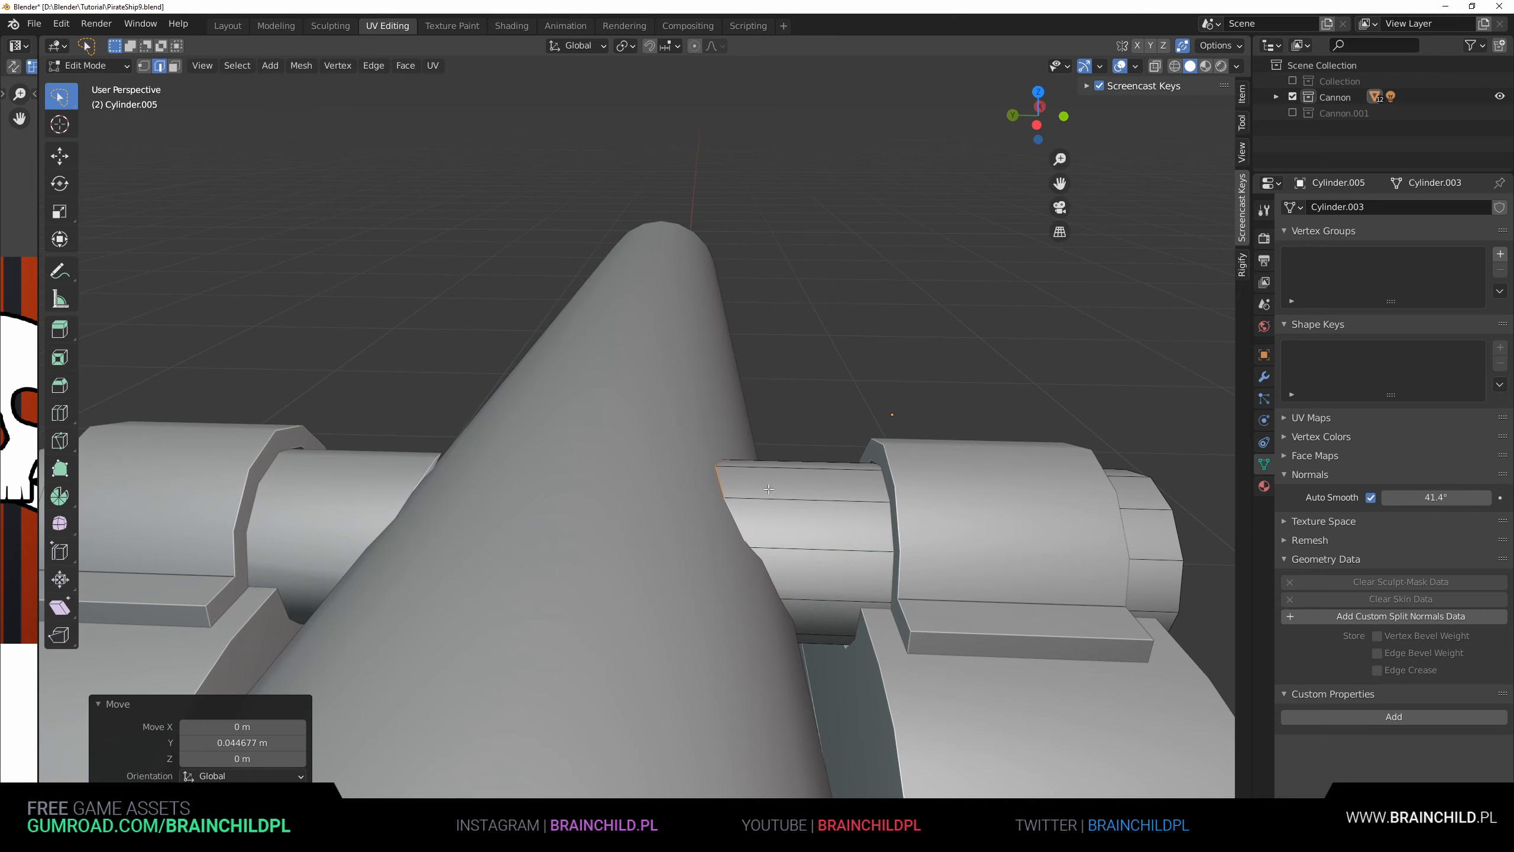
# - Move a single edge of the trunnion's trimmed end to fit the barrel surface
pyautogui.click(725, 495)
pyautogui.keyDown('shift'); pyautogui.moveTo(725, 494); pyautogui.dragTo(674, 423, button='middle'); pyautogui.keyUp('shift')
pyautogui.press('g')
pyautogui.click(715, 495)
# - In vertex mode, adjust the trunnion's trimmed end beside the barrel with a move of about 0.006 m along Y
pyautogui.scroll(-2, 530, 448)
pyautogui.scroll(3, 529, 445)
pyautogui.moveTo(673, 423); pyautogui.dragTo(602, 427, button='middle')
pyautogui.scroll(1, 600, 427)
pyautogui.press('1')
pyautogui.click(597, 427)
pyautogui.scroll(2, 575, 459)
pyautogui.keyDown('shift'); pyautogui.click(549, 490); pyautogui.keyUp('shift')
pyautogui.press('g')
pyautogui.press('x')
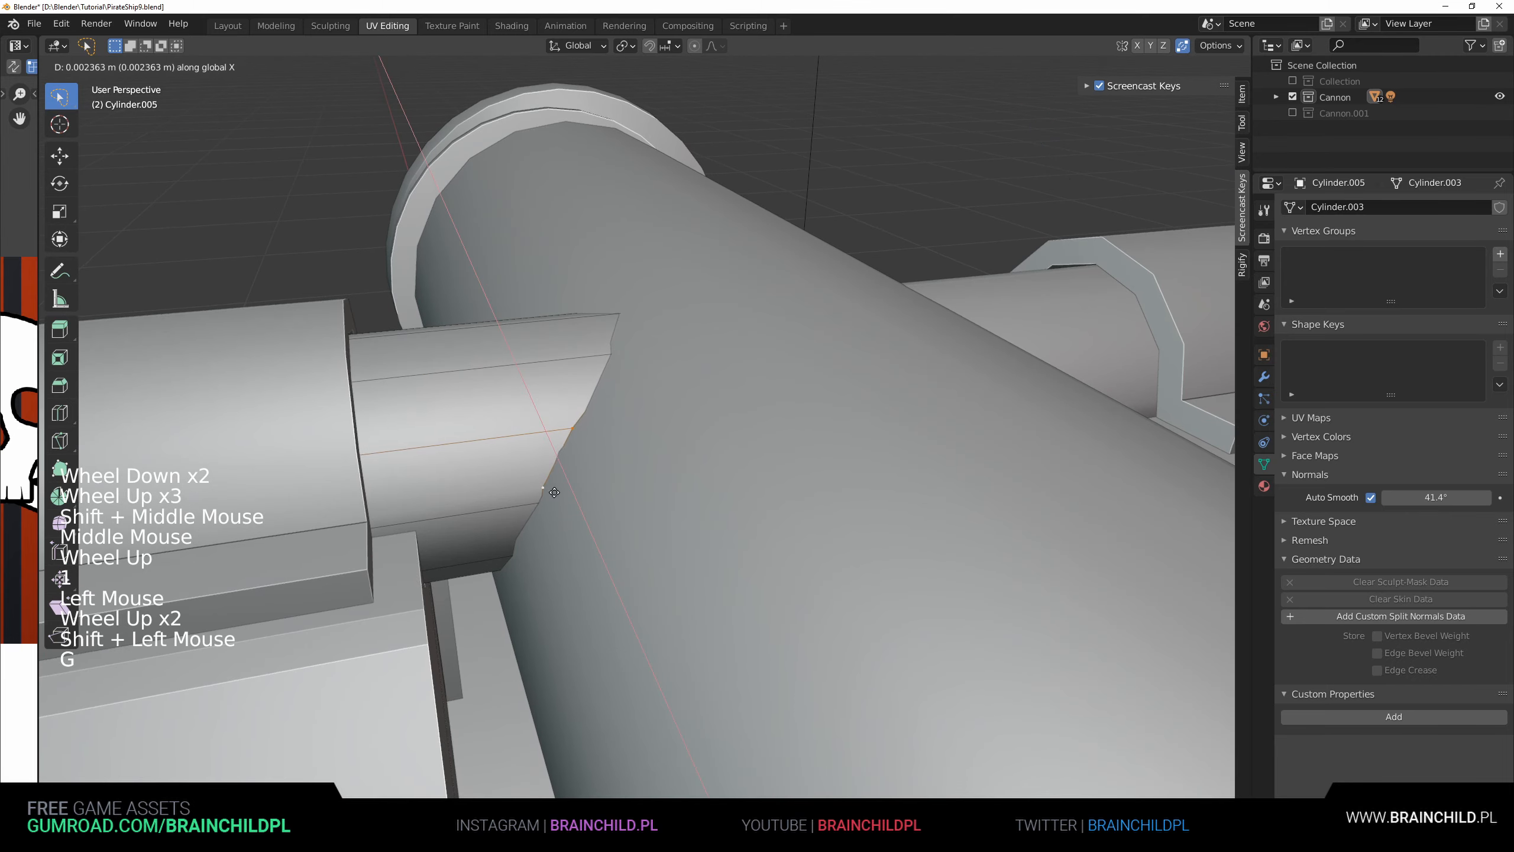
pyautogui.click(562, 492)
pyautogui.scroll(-5, 562, 492)
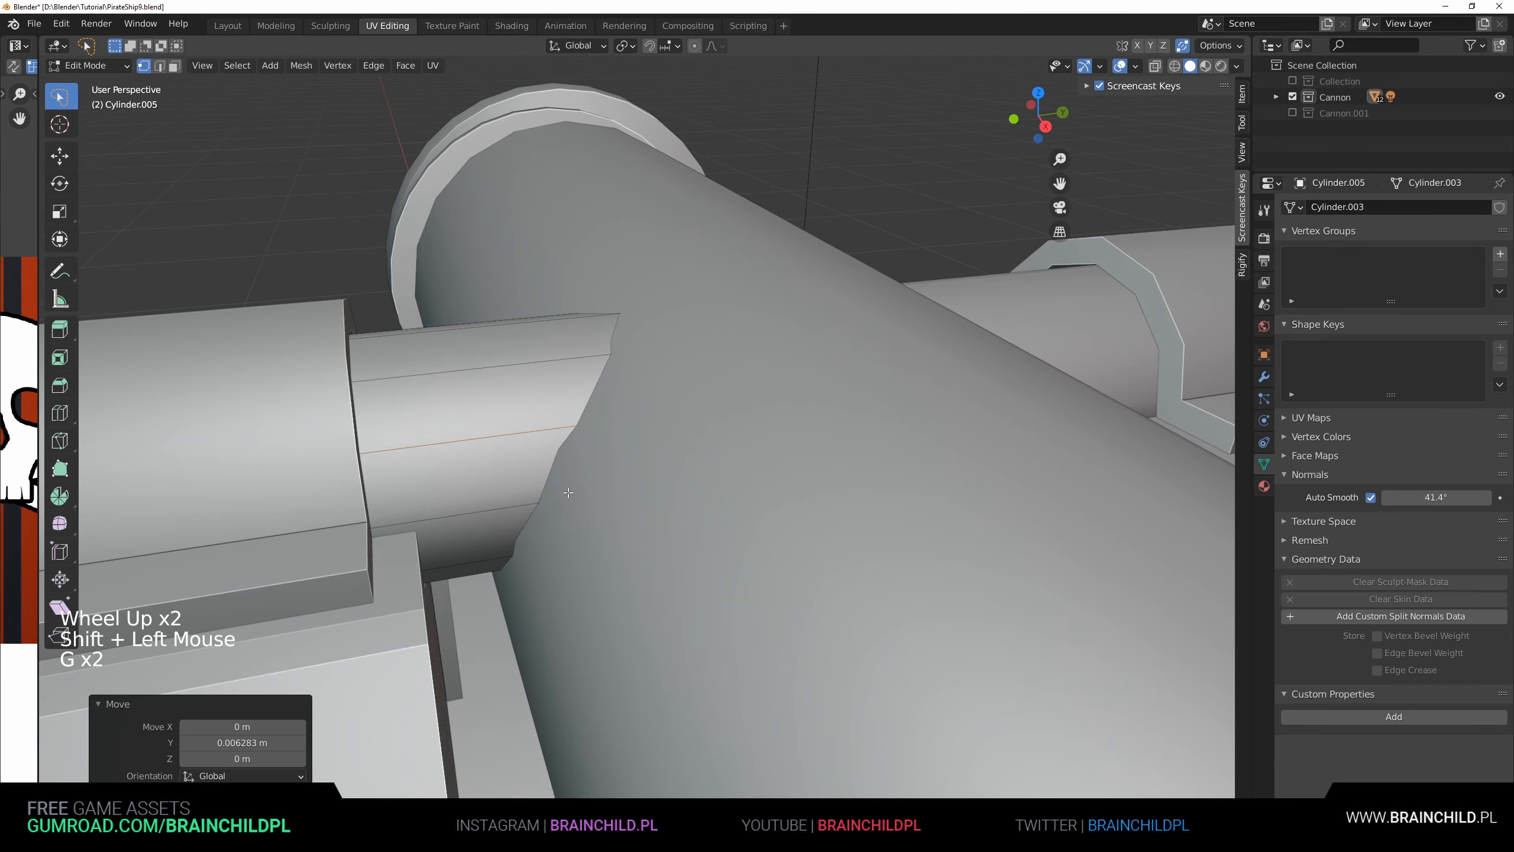
# - Examine how the trunnion's trimmed end meets the barrel from several sides
pyautogui.moveTo(563, 492); pyautogui.dragTo(845, 473, button='middle')
pyautogui.scroll(1, 845, 472)
pyautogui.press('Tab')
pyautogui.scroll(-1, 844, 472)
pyautogui.moveTo(925, 466); pyautogui.dragTo(713, 484, button='middle')
pyautogui.scroll(-2, 835, 444)
pyautogui.scroll(1, 731, 450)
pyautogui.scroll(5, 731, 451)
pyautogui.keyDown('shift'); pyautogui.scroll(-1, 712, 484); pyautogui.keyUp('shift')
pyautogui.scroll(1, 712, 484)
pyautogui.scroll(1, 702, 412)
# - Delete the selected part of the old trunnion's mesh, then hide the trunnion object
pyautogui.click(686, 413)
pyautogui.keyDown('shift'); pyautogui.moveTo(702, 412); pyautogui.dragTo(775, 403, button='middle'); pyautogui.keyUp('shift')
pyautogui.press('Tab')
pyautogui.scroll(-2, 762, 409)
pyautogui.moveTo(775, 402); pyautogui.dragTo(805, 372, button='middle')
pyautogui.press('Delete')
pyautogui.click(790, 324)
pyautogui.press('Tab')
pyautogui.scroll(-2, 804, 380)
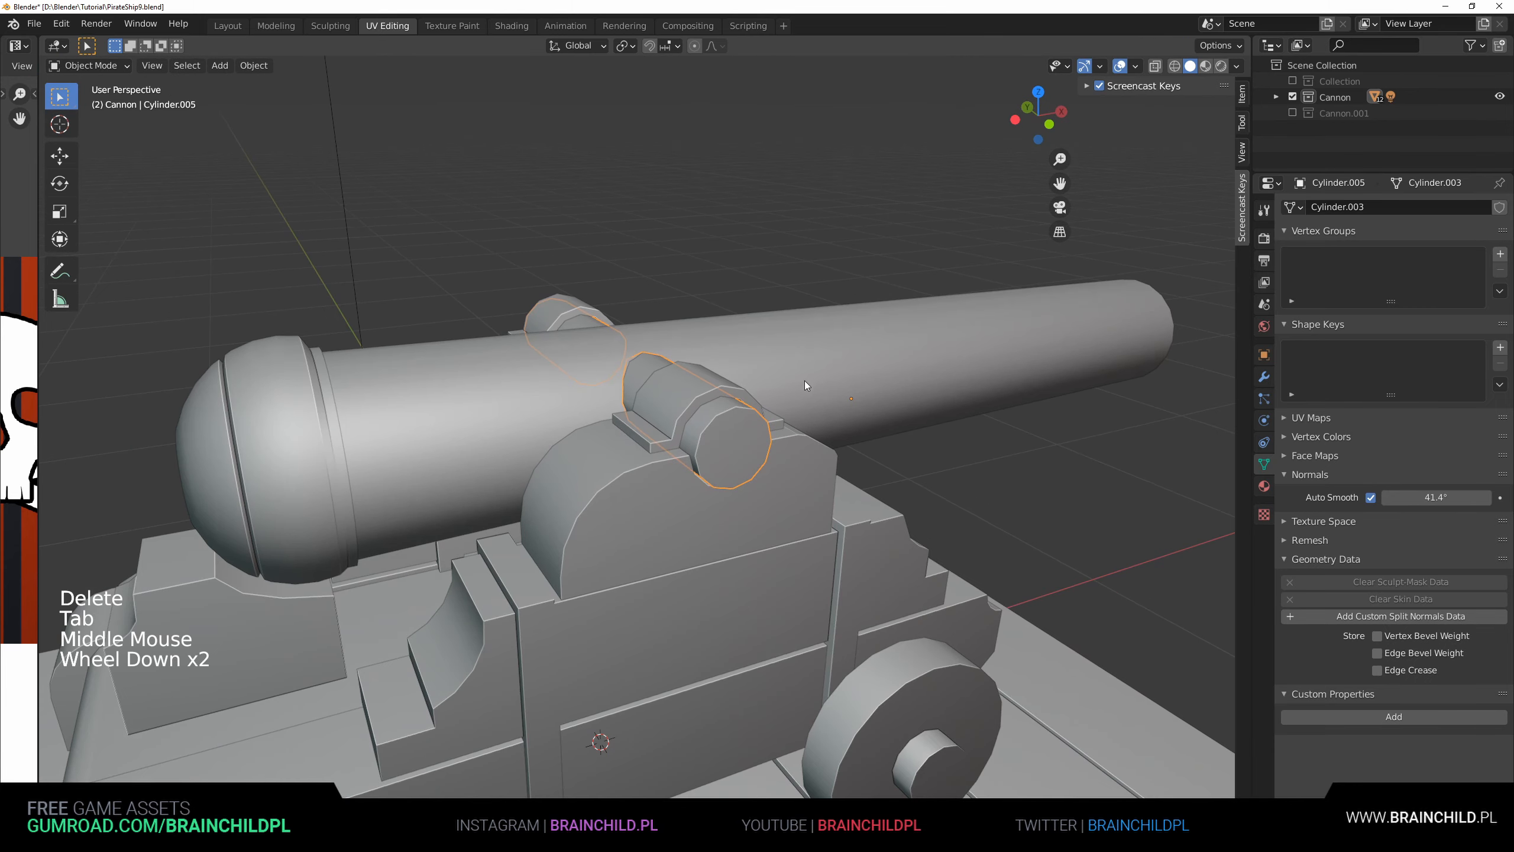
pyautogui.press('h')
# - Add a cylinder mesh rotated 90° about X and scaled to about 0.334
pyautogui.hotkey('shift', 'a')
pyautogui.moveTo(799, 381)
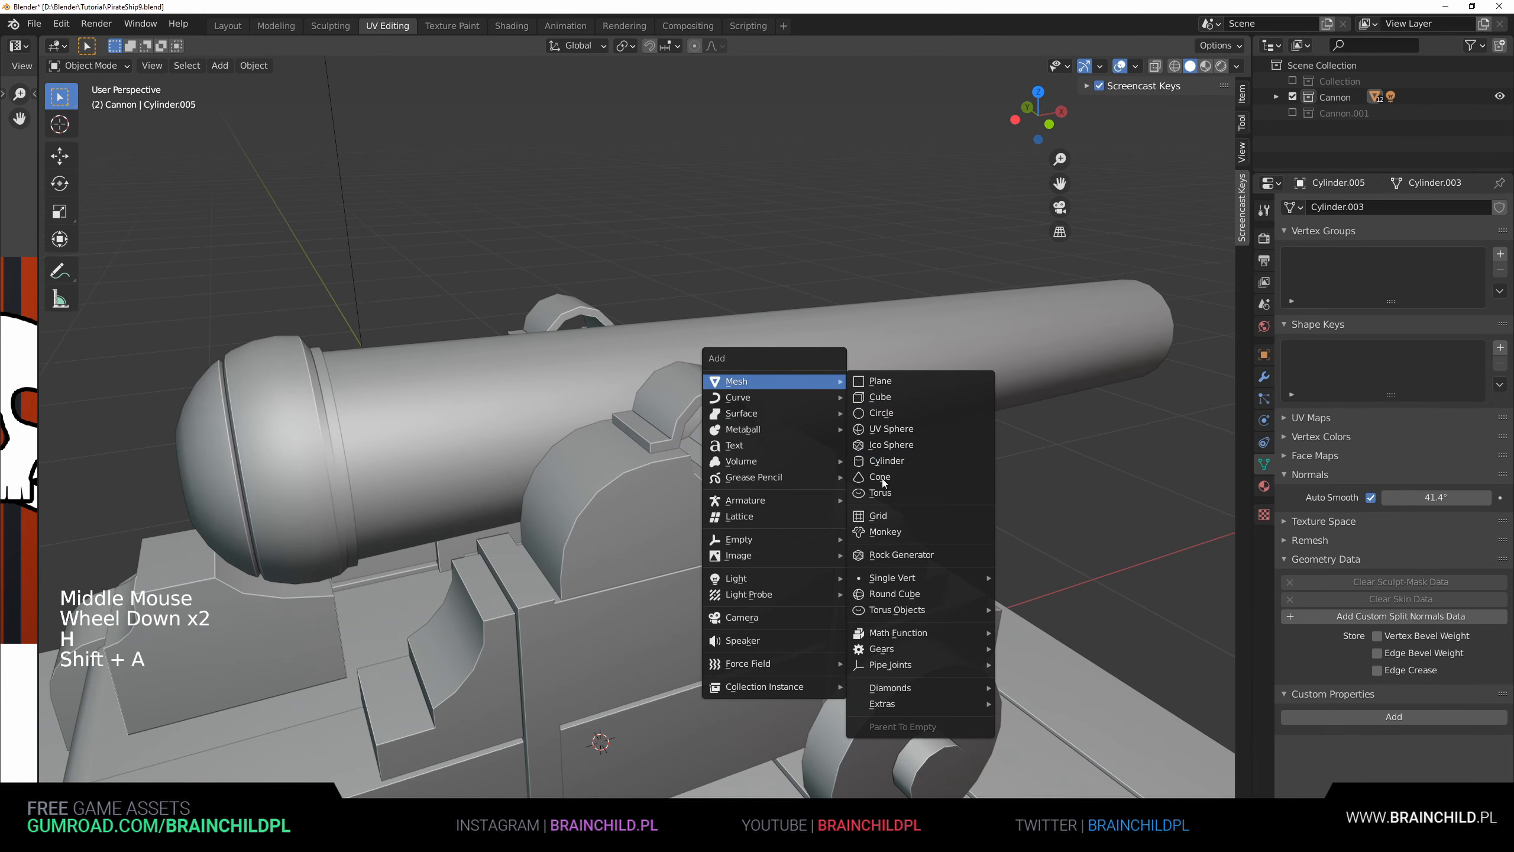
pyautogui.click(889, 460)
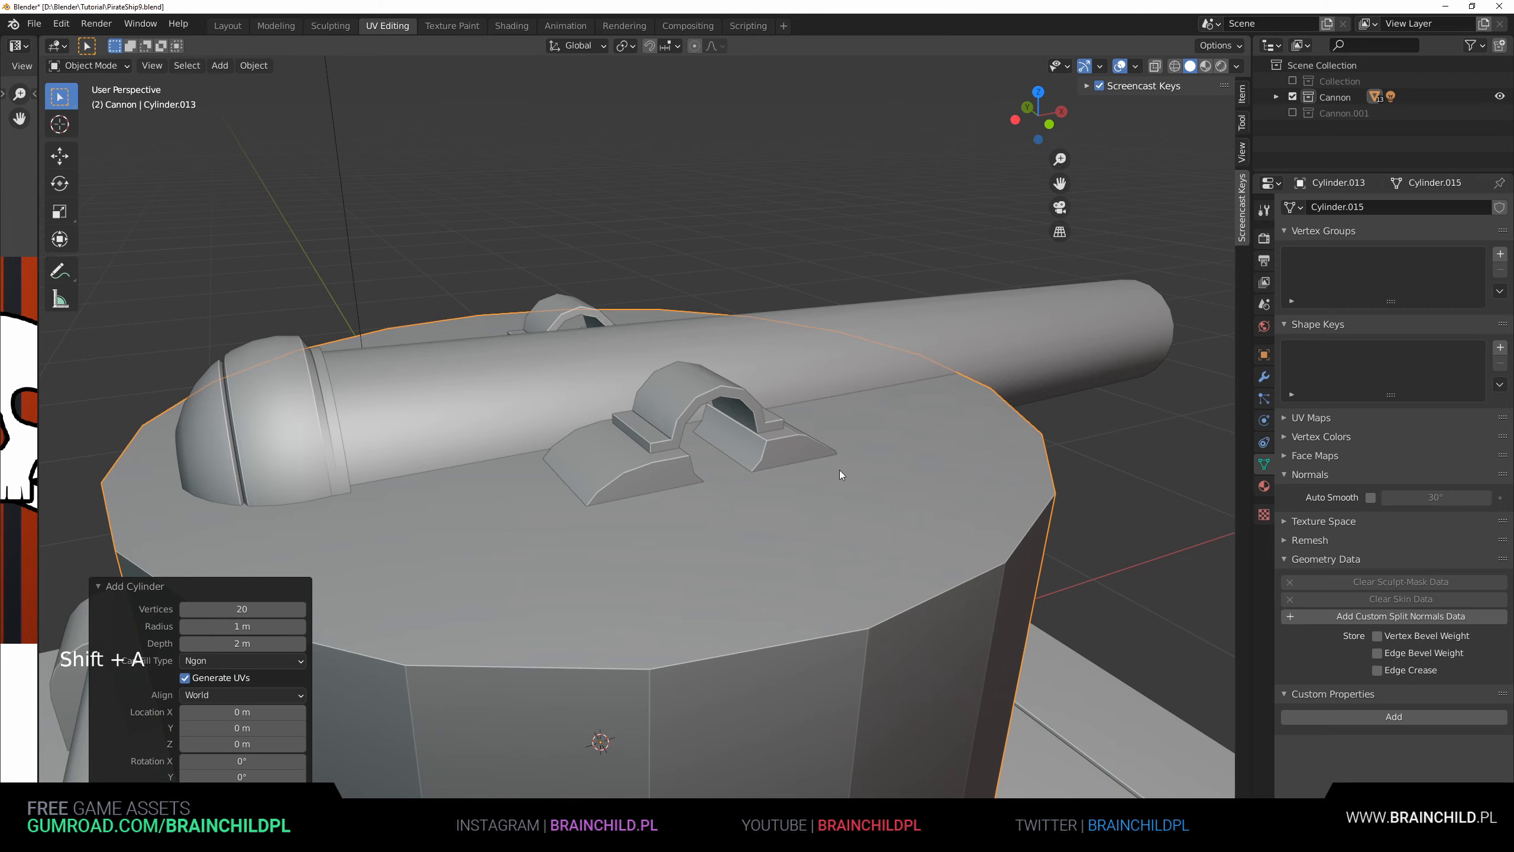
pyautogui.scroll(-4, 841, 475)
pyautogui.write('rx90')
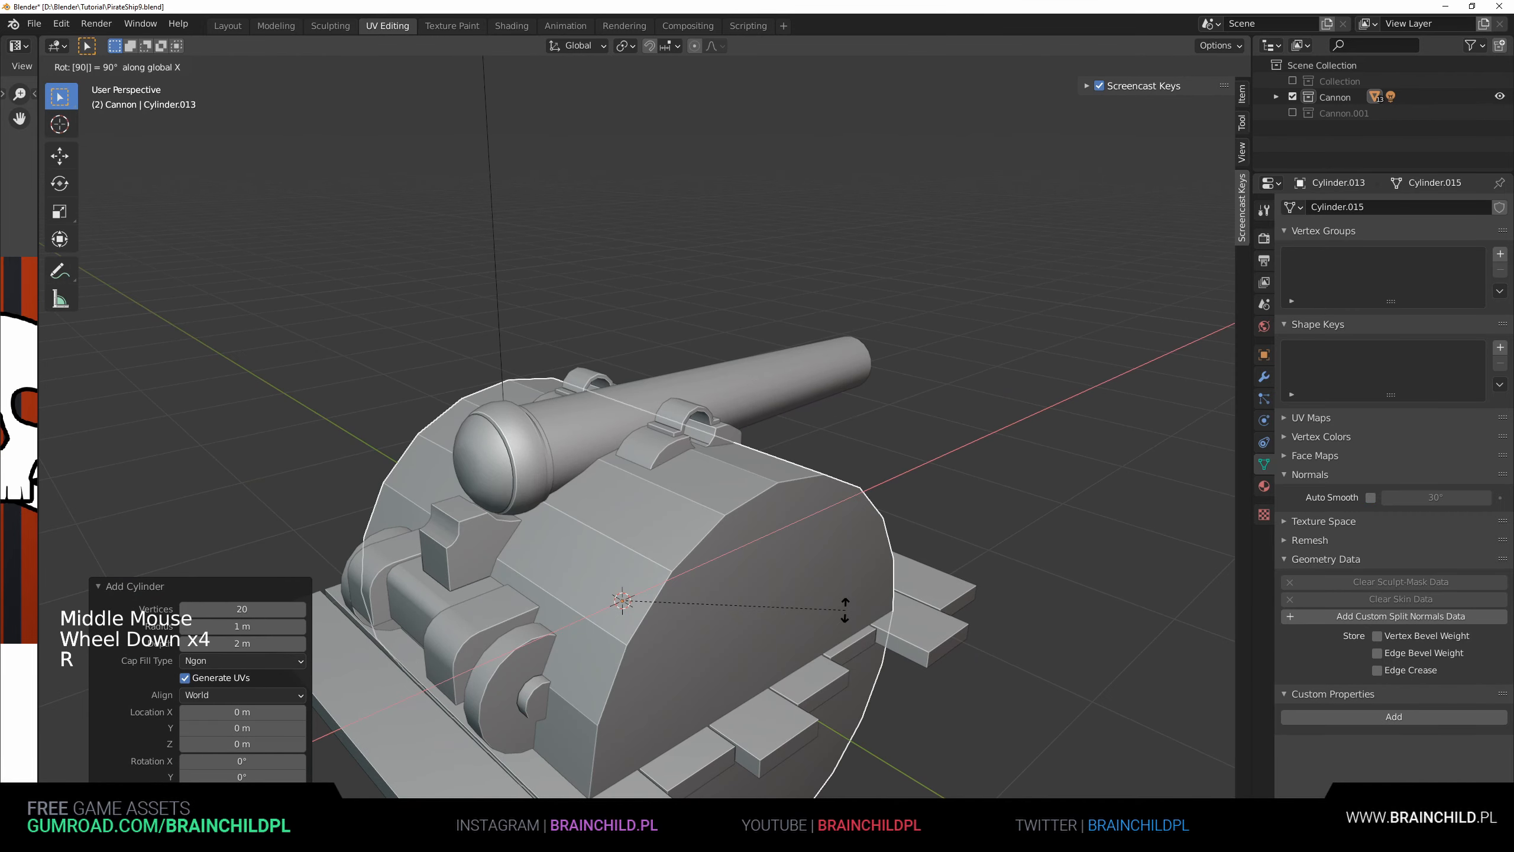
pyautogui.press('Return')
pyautogui.press('s')
pyautogui.click(894, 577)
# - In side-view wireframe, move the cylinder up to the trunnion bracket beside the barrel and scale it down to the bracket's height
pyautogui.keyDown('alt'); pyautogui.moveTo(895, 577); pyautogui.dragTo(896, 575, button='middle'); pyautogui.keyUp('alt')
pyautogui.press('z')
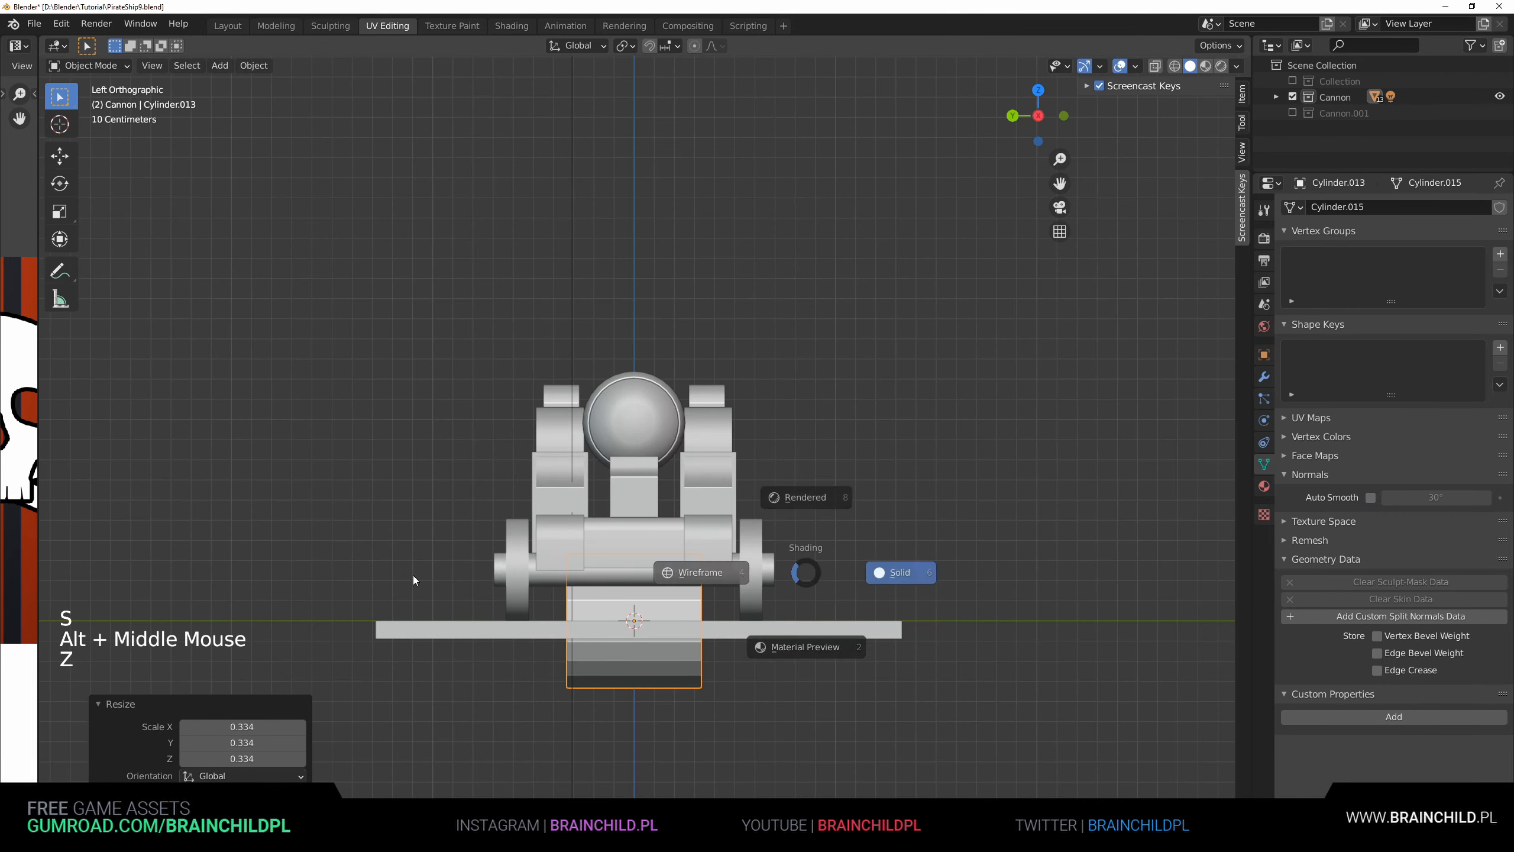
pyautogui.click(415, 580)
pyautogui.scroll(4, 414, 580)
pyautogui.press('g')
pyautogui.press('s')
pyautogui.press('g')
pyautogui.press('s')
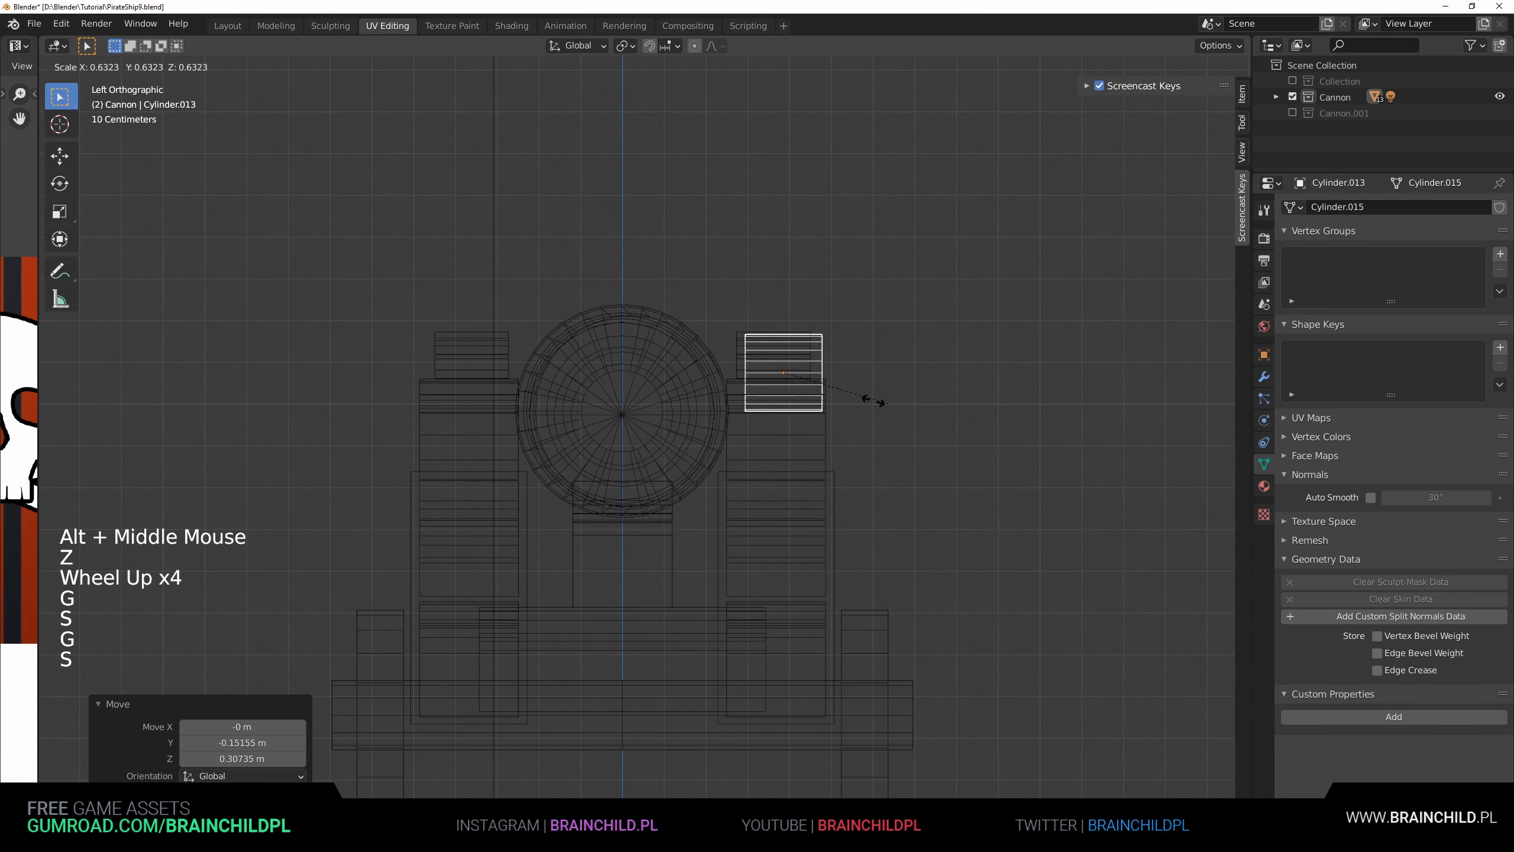
pyautogui.click(852, 395)
pyautogui.press('g')
pyautogui.click(846, 391)
pyautogui.press('s')
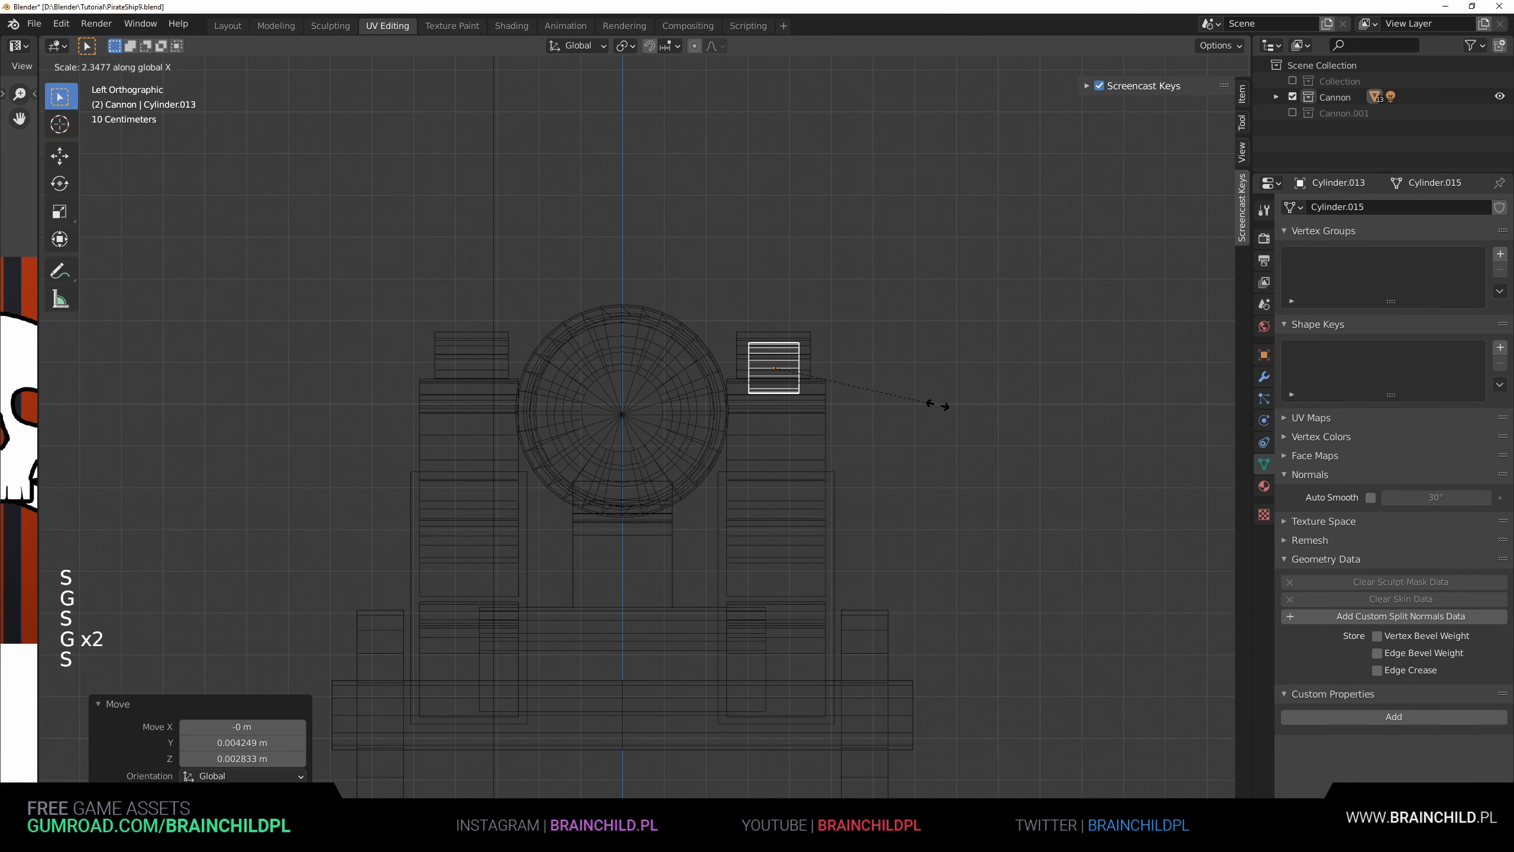
pyautogui.click(939, 410)
pyautogui.press('g')
pyautogui.click(943, 420)
pyautogui.press('s')
pyautogui.press('g')
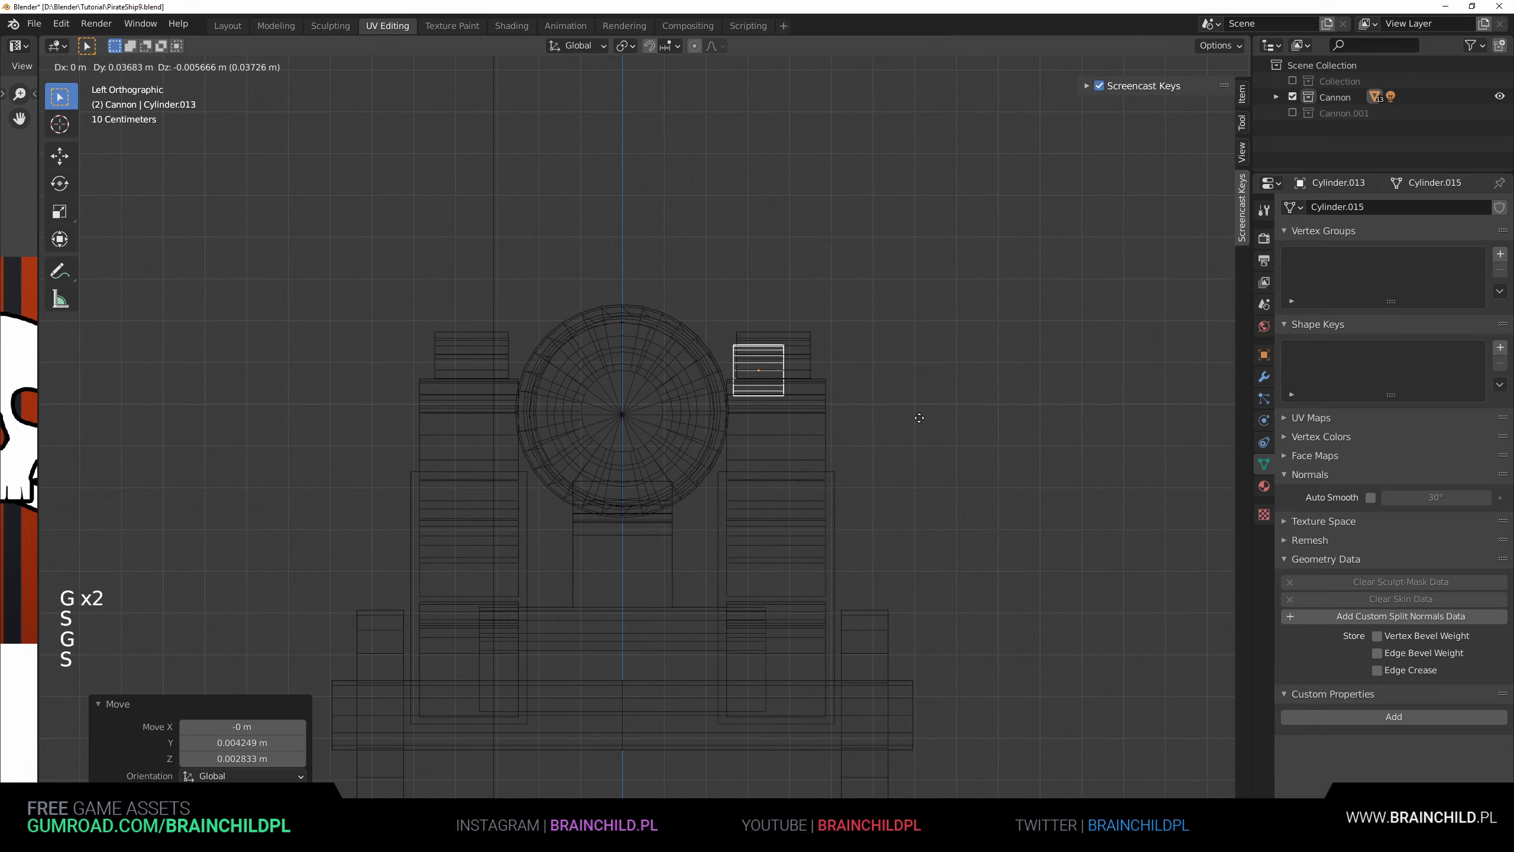
pyautogui.rightClick(930, 427)
# - Lengthen the new trunnion cylinder along Y by a scale of about 1.79
pyautogui.press('s')
pyautogui.press('y')
pyautogui.click(1051, 458)
# - In the shaded front view, move the cylinder into the bracket's round opening and scale it by about 1.33
pyautogui.moveTo(1050, 459)
pyautogui.mouseDown(button='middle')
pyautogui.moveTo(870, 472)
pyautogui.moveTo(844, 500)
pyautogui.moveTo(775, 483)
pyautogui.mouseUp(button='middle')
pyautogui.press('z')
pyautogui.keyDown('alt'); pyautogui.middleClick(788, 482); pyautogui.keyUp('alt')
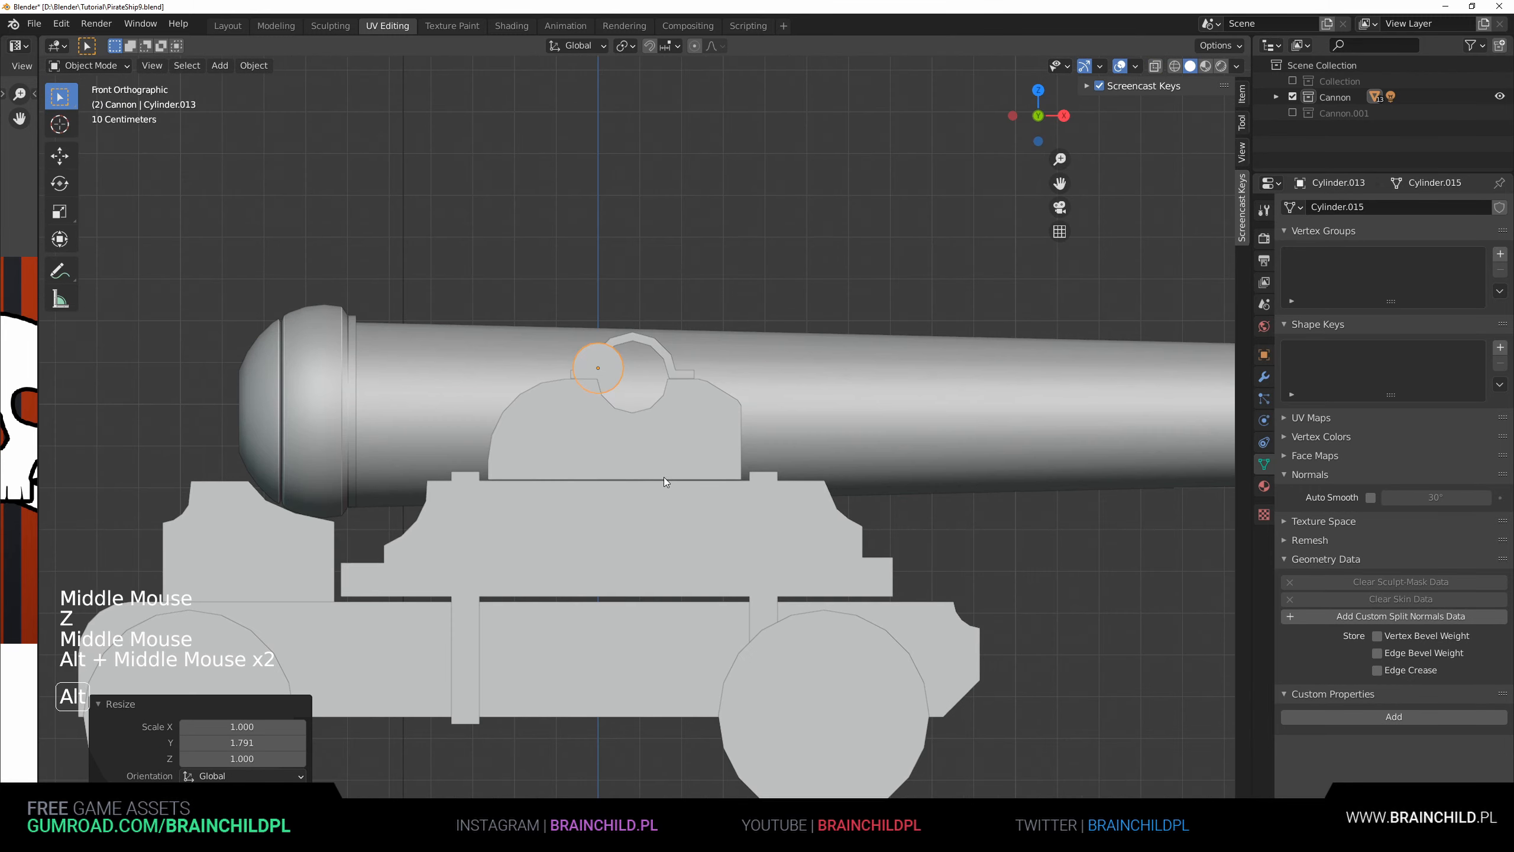
pyautogui.scroll(4, 716, 478)
pyautogui.press('g')
pyautogui.press('s')
pyautogui.click(789, 544)
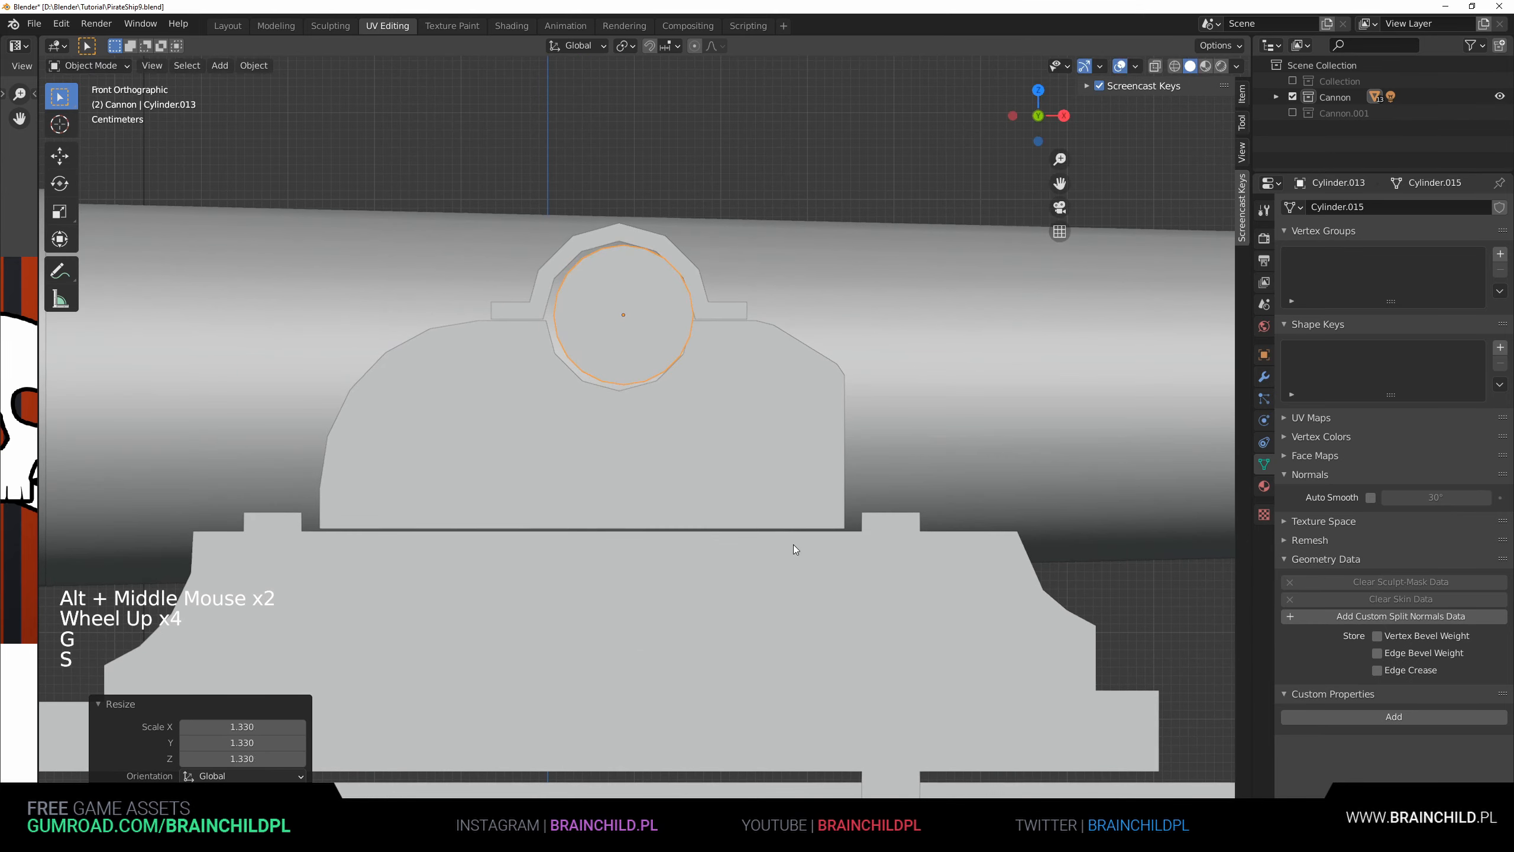
# - Nudge the cylinder about -0.005 m in X and -0.001 m in Z, and fine-tune its size in the opening
pyautogui.press('g')
pyautogui.press('s')
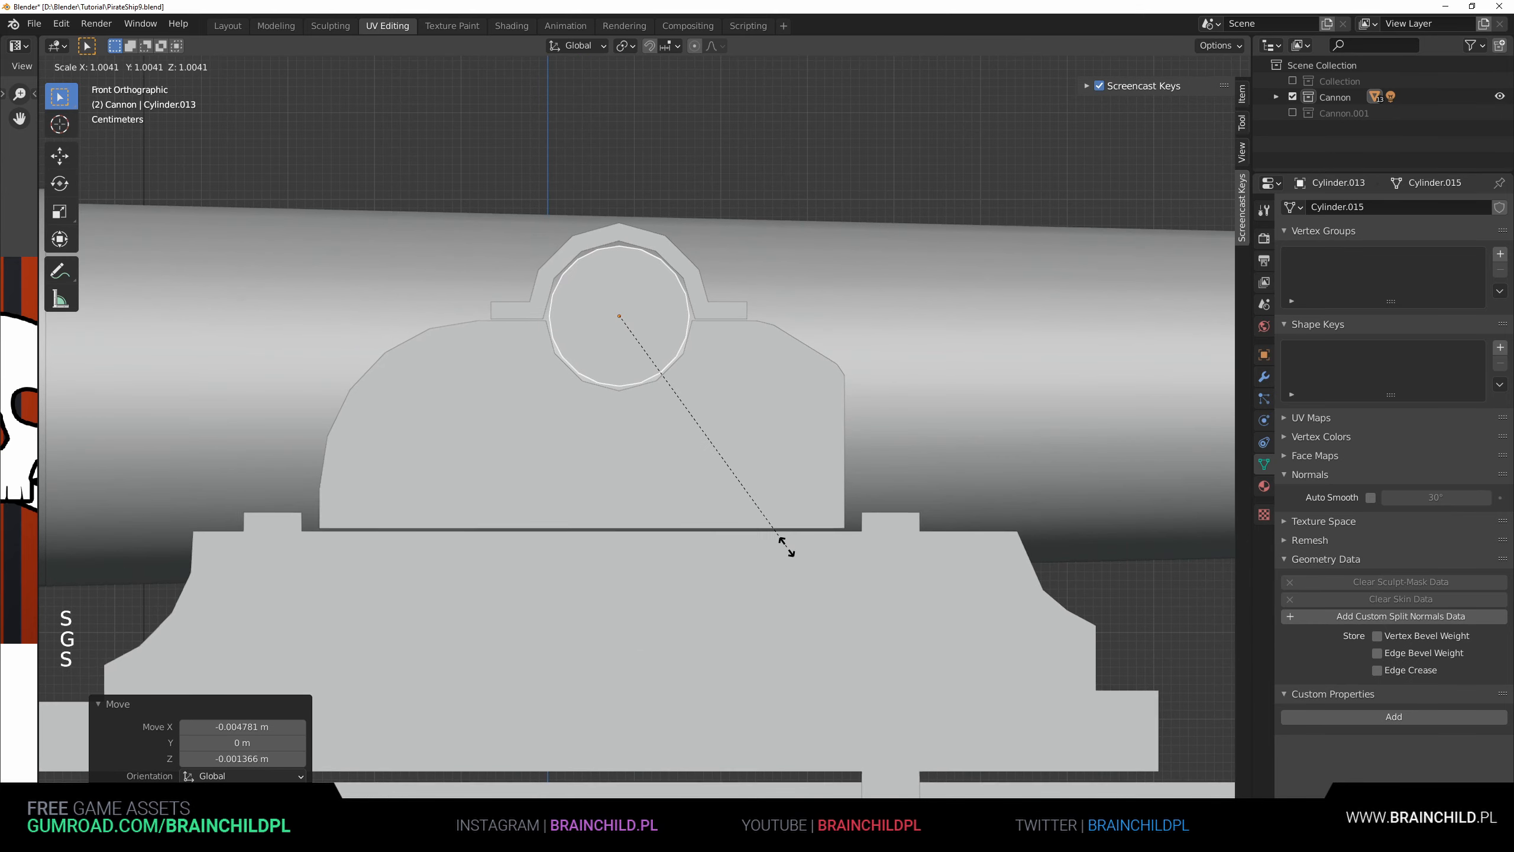
pyautogui.click(787, 547)
pyautogui.press('g')
pyautogui.click(788, 547)
# - Box-select the cylinder's inner end in wireframe edit mode and move it about 0.085 m along Y into the barrel
pyautogui.moveTo(772, 542); pyautogui.dragTo(899, 424, button='middle')
pyautogui.scroll(-3, 864, 477)
pyautogui.press('Tab')
pyautogui.press('z')
pyautogui.click(825, 415)
pyautogui.press('b')
pyautogui.moveTo(696, 294); pyautogui.dragTo(765, 419)
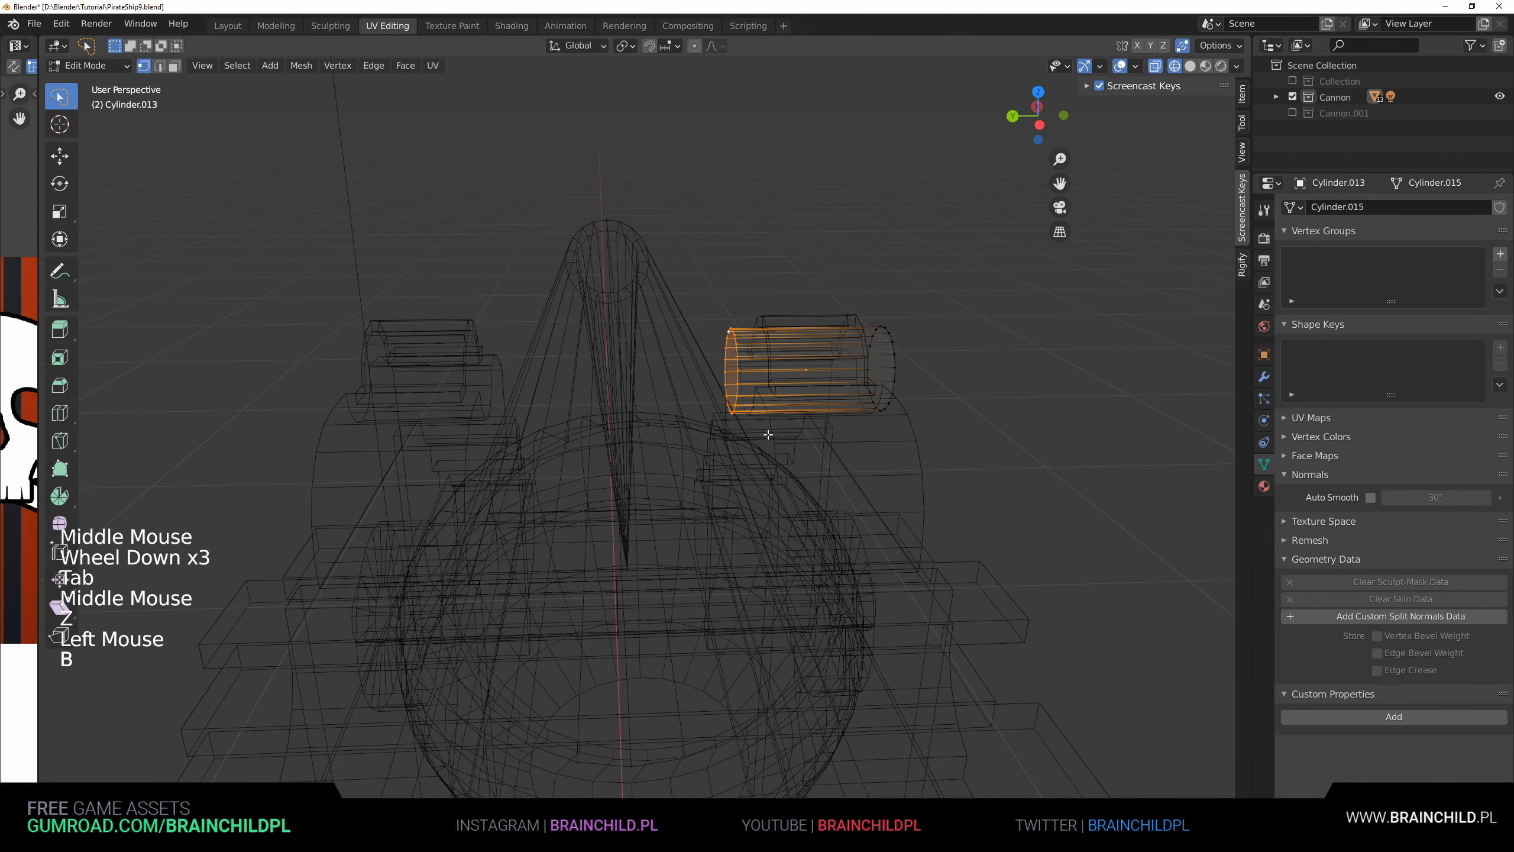
pyautogui.moveTo(767, 434); pyautogui.dragTo(796, 430, button='middle')
pyautogui.keyDown('alt'); pyautogui.moveTo(796, 429); pyautogui.dragTo(680, 500, button='middle'); pyautogui.keyUp('alt')
pyautogui.scroll(4, 679, 500)
pyautogui.press('g')
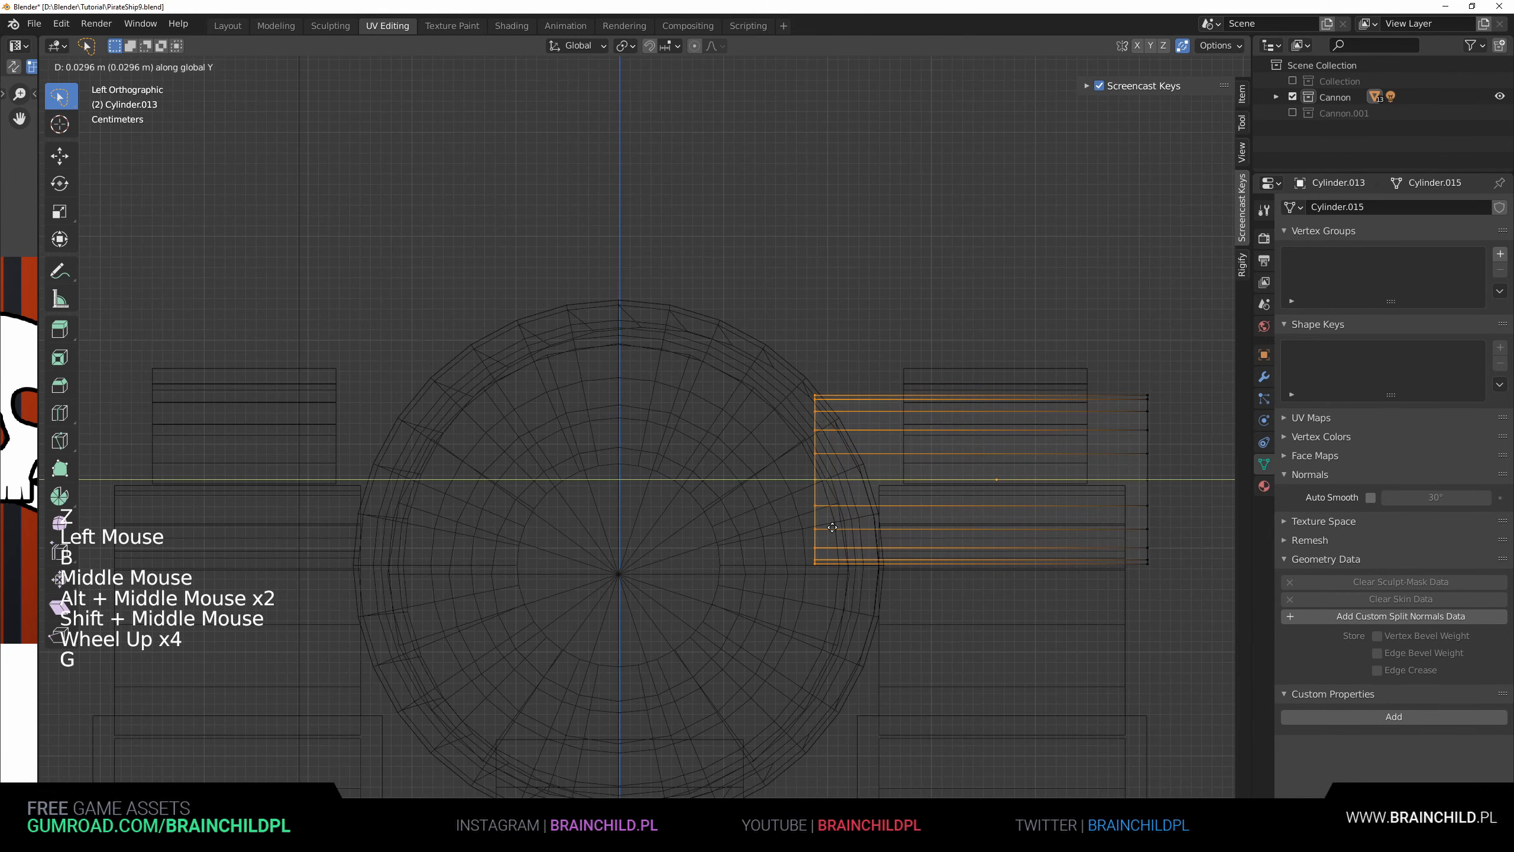
pyautogui.click(800, 524)
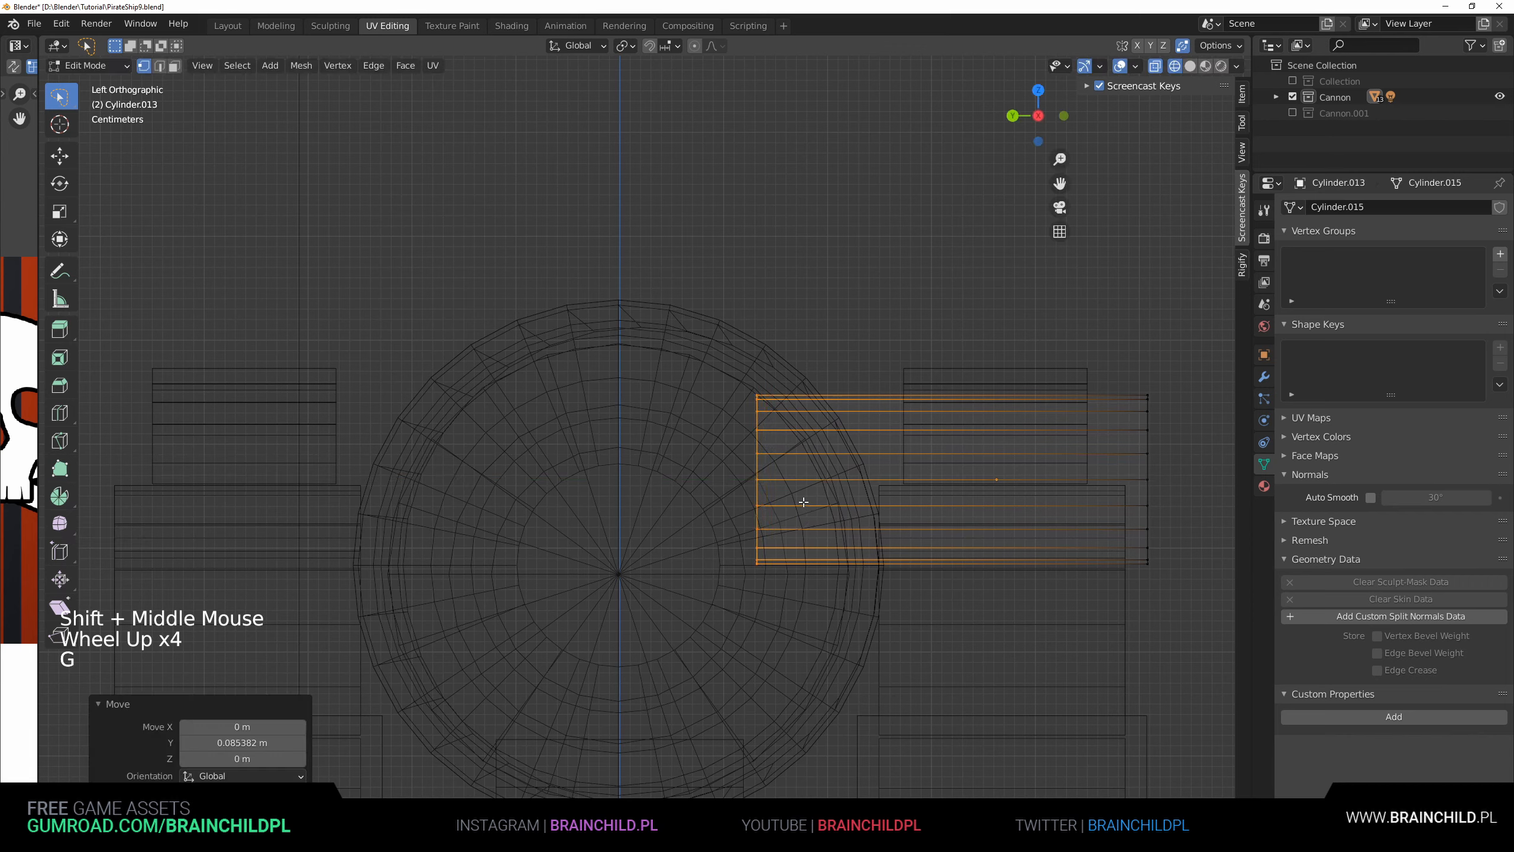
# - Knife-cut the cylinder along the barrel's curve in side view and delete the inner end beyond the cut
pyautogui.press('j')
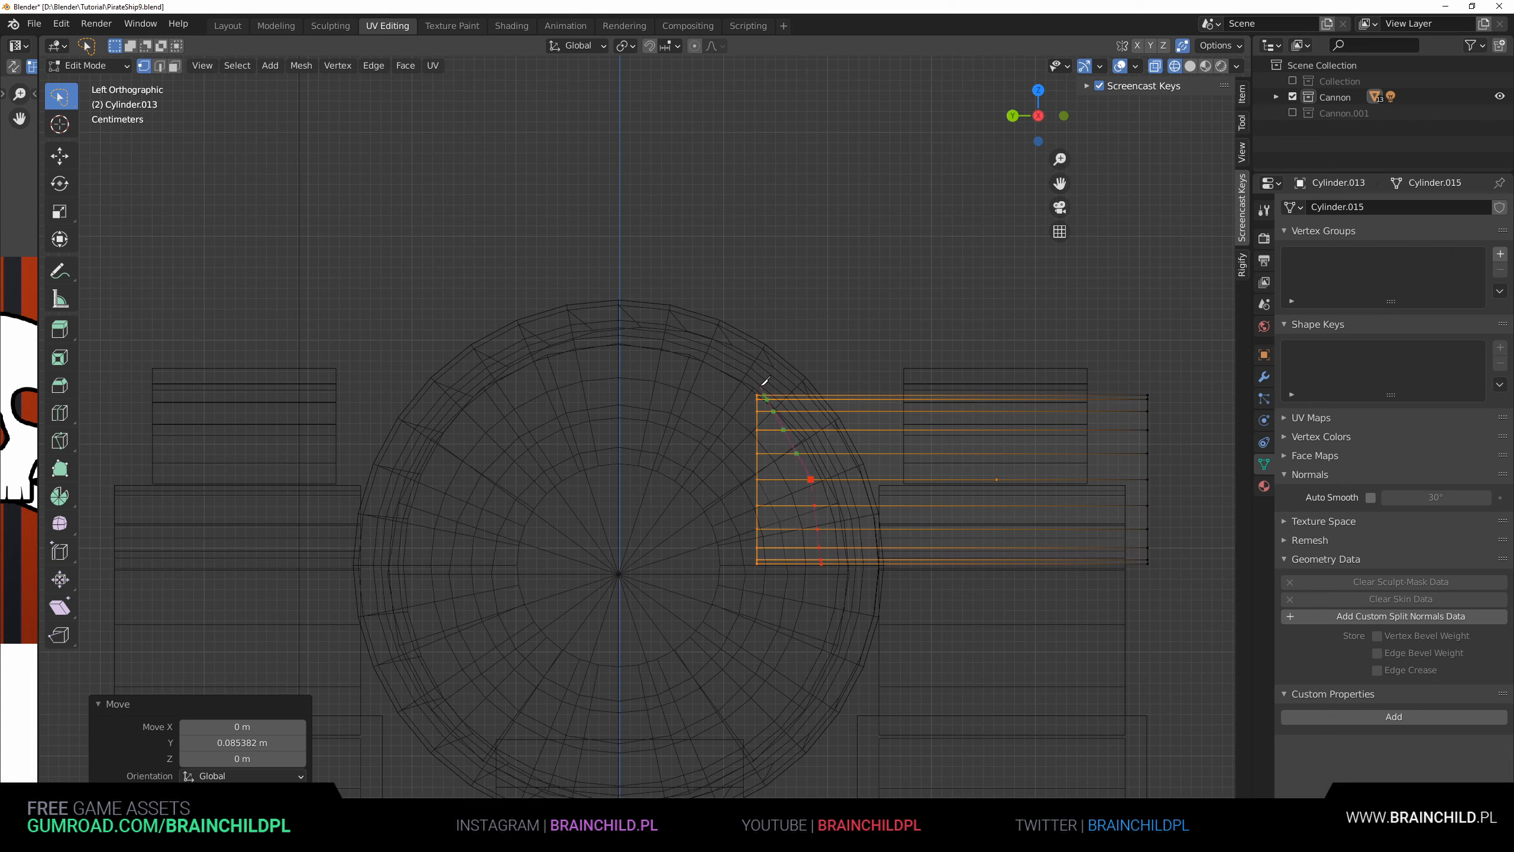
pyautogui.press('Return')
pyautogui.click(714, 353)
pyautogui.press('b')
pyautogui.moveTo(711, 349); pyautogui.dragTo(835, 644)
pyautogui.press('Delete')
pyautogui.click(862, 464)
pyautogui.press('z')
pyautogui.moveTo(900, 474); pyautogui.dragTo(822, 456, button='middle')
pyautogui.click(789, 466)
pyautogui.keyDown('alt'); pyautogui.keyDown('shift'); pyautogui.click(790, 449); pyautogui.keyUp('shift'); pyautogui.keyUp('alt')
pyautogui.press('g')
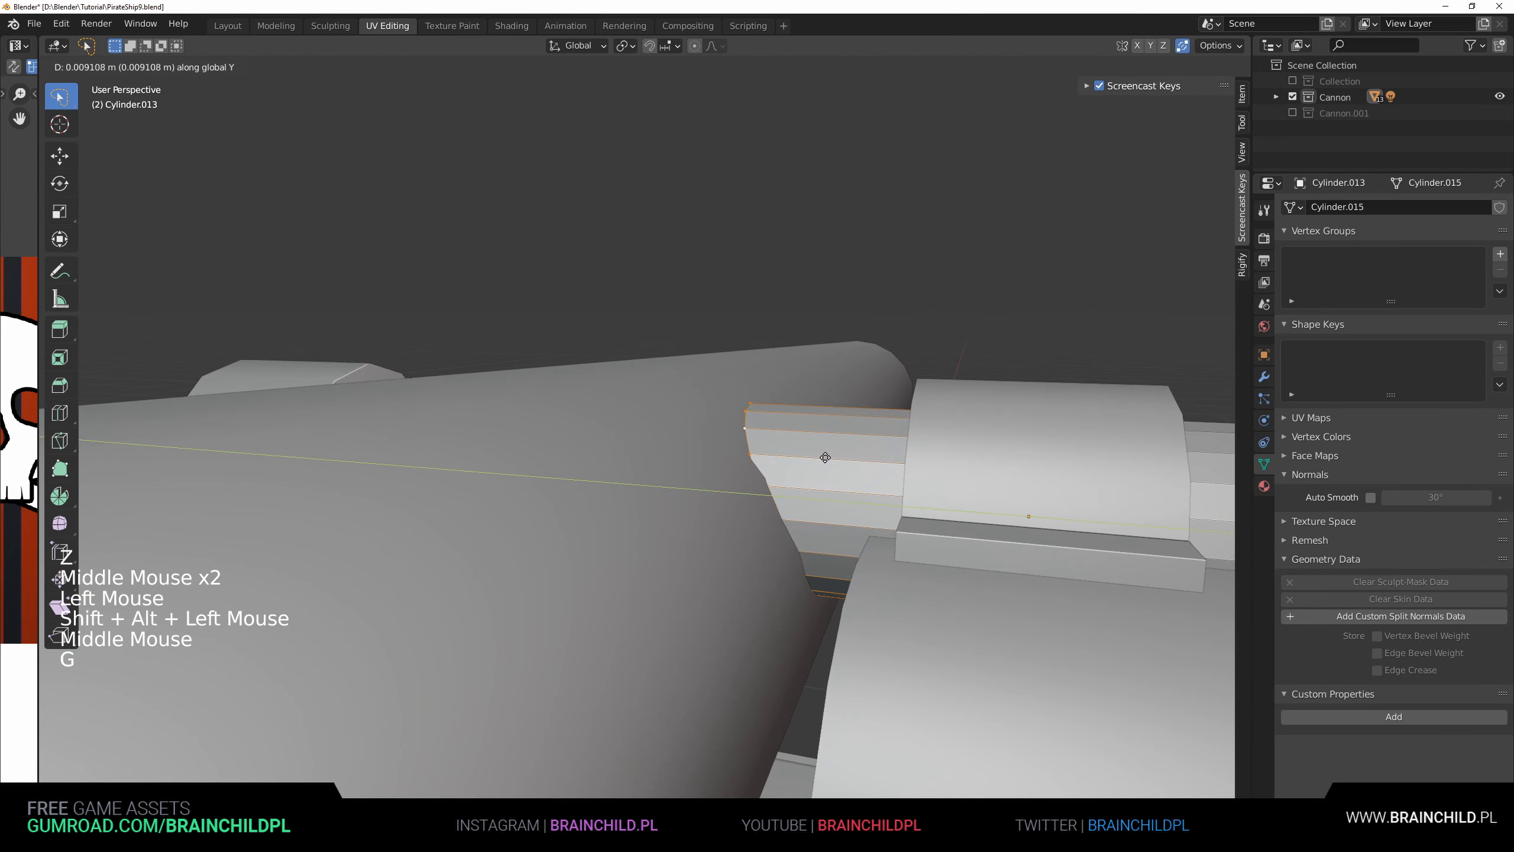
pyautogui.rightClick(786, 454)
# - Box-select the upper vertices of the trunnion's cut end in wireframe and move them about 0.041 m along Y into the barrel
pyautogui.keyDown('alt'); pyautogui.moveTo(769, 489); pyautogui.dragTo(710, 498, button='middle'); pyautogui.keyUp('alt')
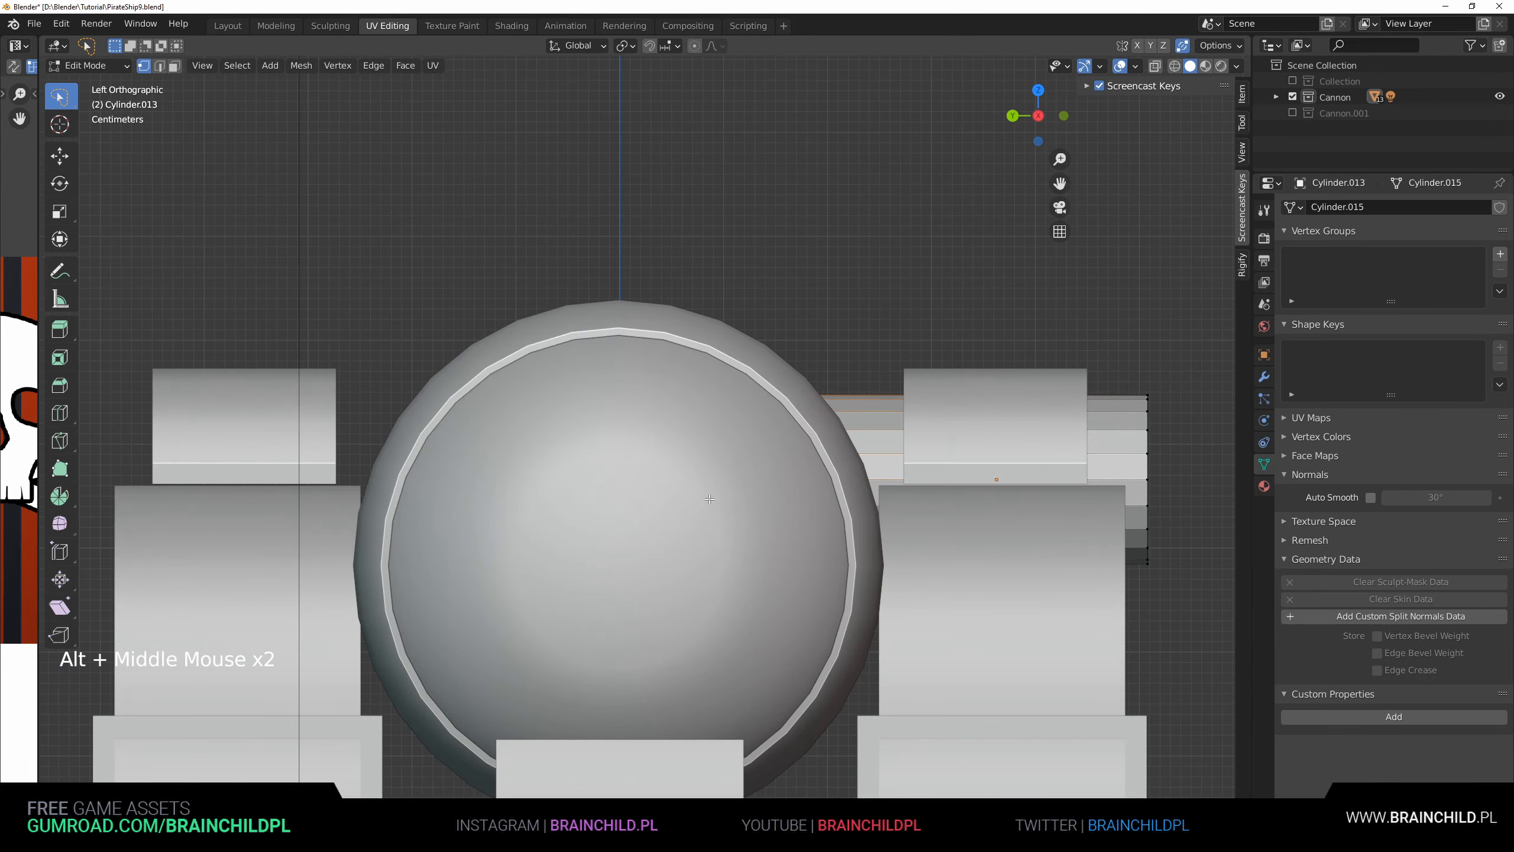
pyautogui.press('z')
pyautogui.press('b')
pyautogui.moveTo(717, 367); pyautogui.dragTo(818, 468)
pyautogui.press('z')
pyautogui.moveTo(1029, 484); pyautogui.dragTo(973, 507, button='middle')
pyautogui.press('g')
pyautogui.press('y')
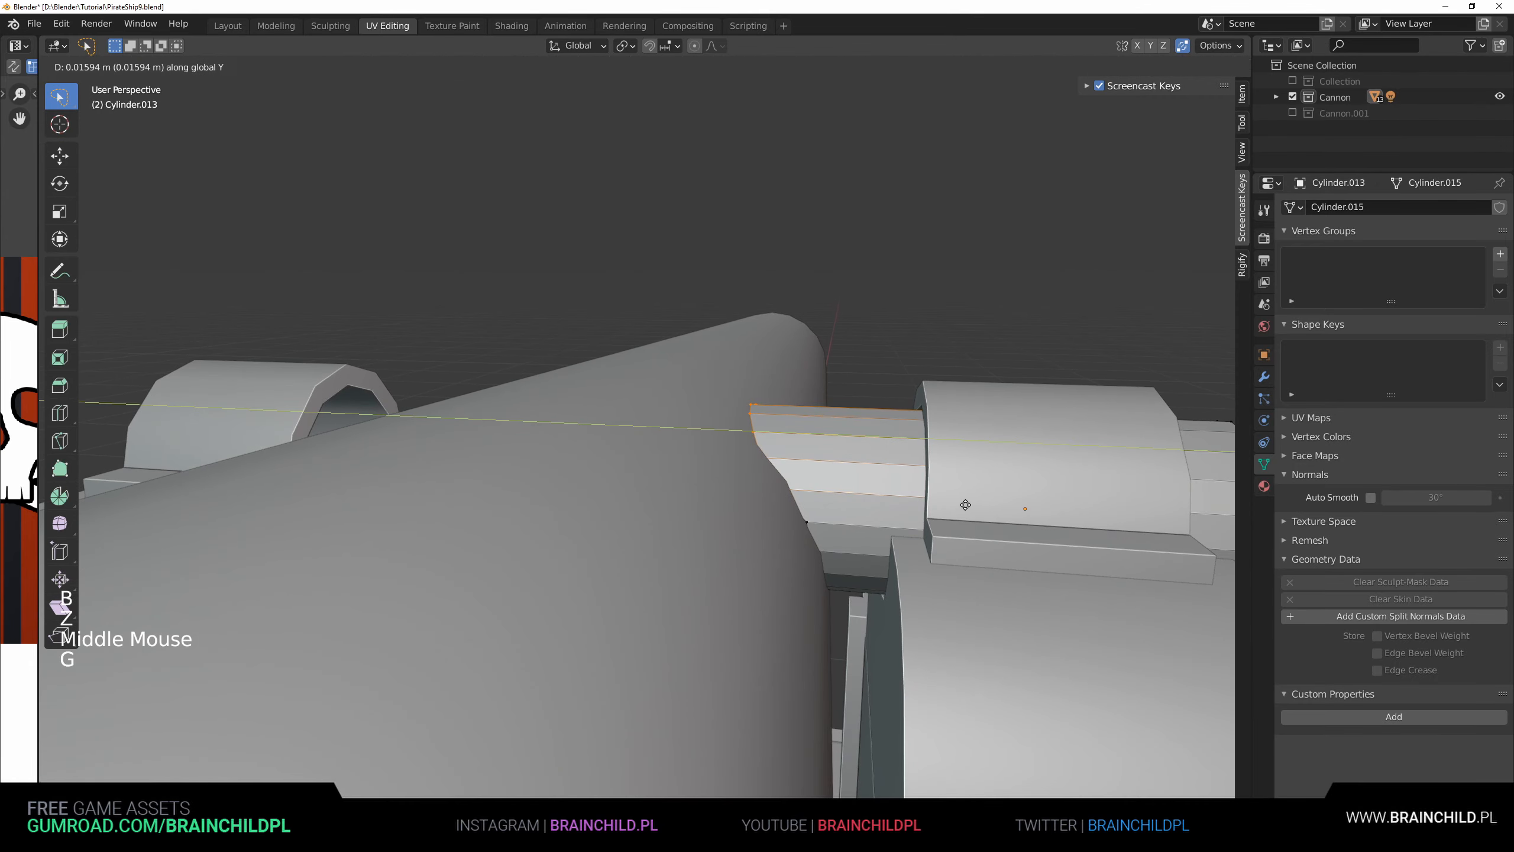
pyautogui.click(938, 499)
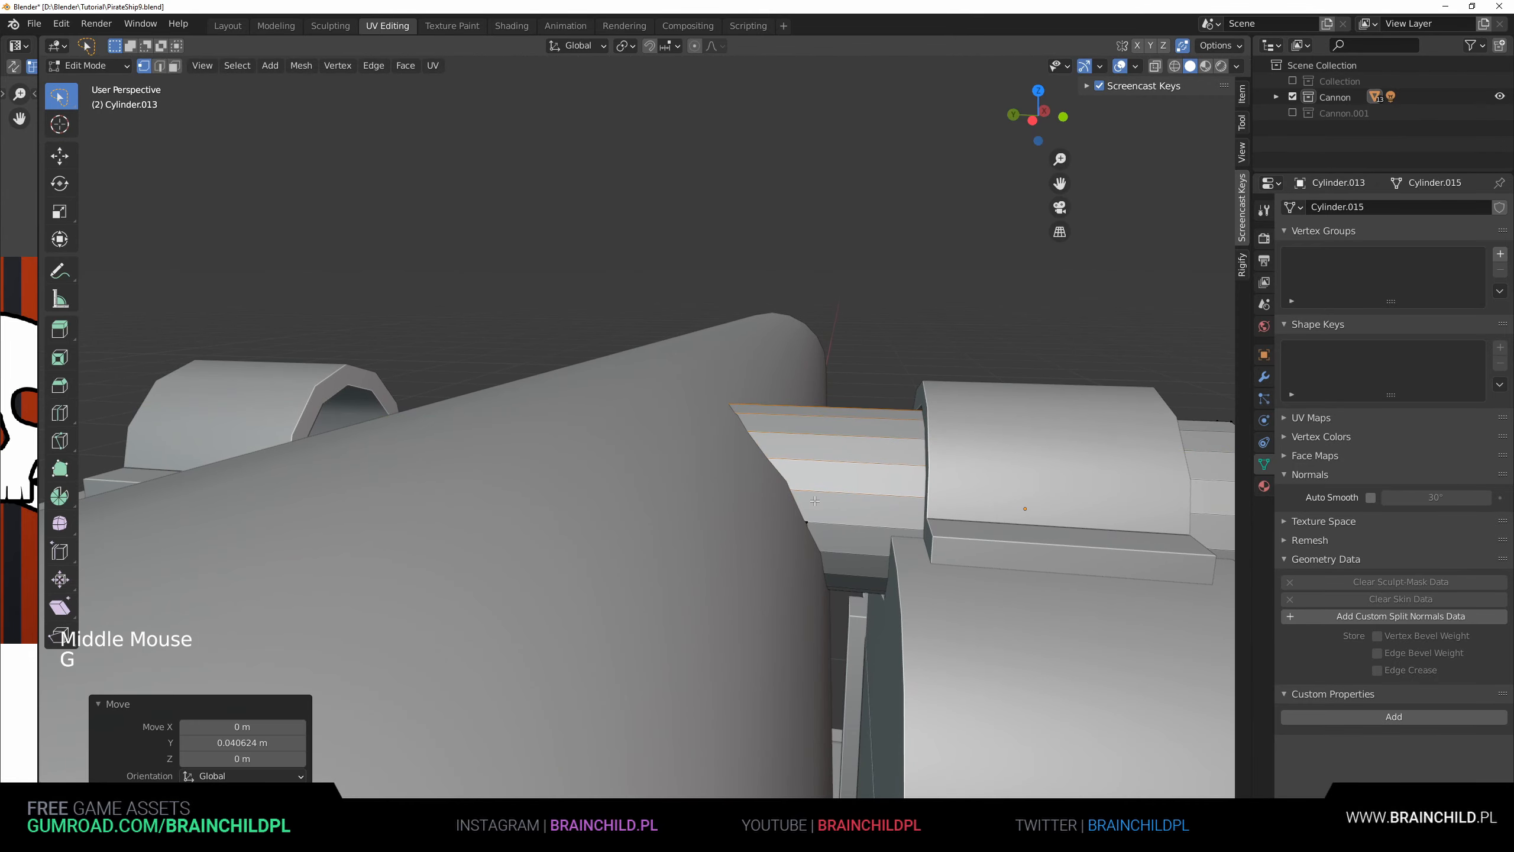
# - Select the matching vertices on both sides of the trunnion's cut end and move them along Y to meet the barrel
pyautogui.click(808, 523)
pyautogui.moveTo(808, 523); pyautogui.dragTo(570, 535, button='middle')
pyautogui.keyDown('shift'); pyautogui.click(542, 556); pyautogui.keyUp('shift')
pyautogui.press('g')
pyautogui.press('y')
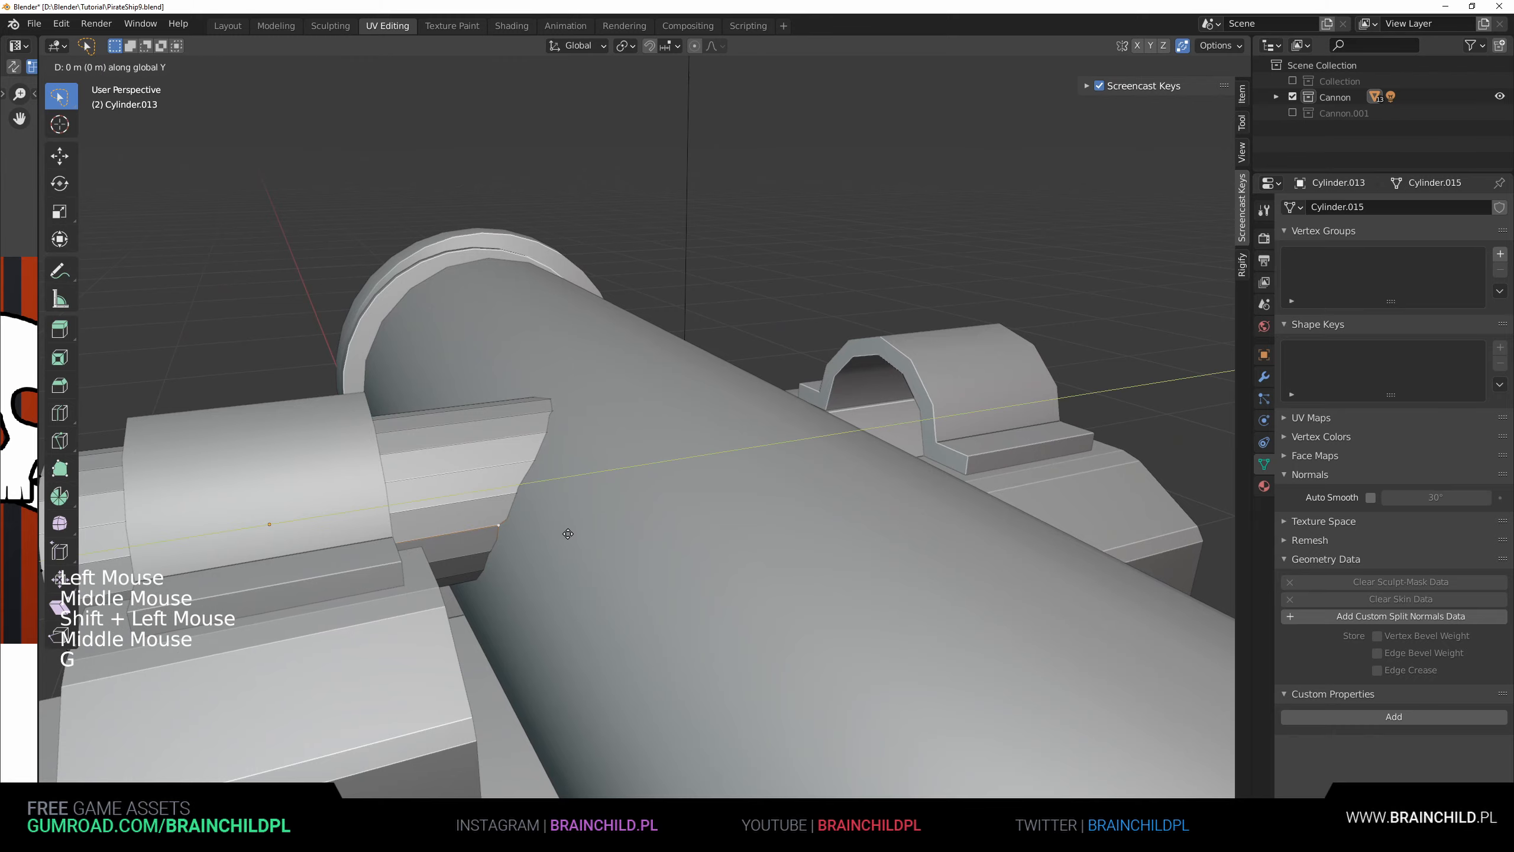
pyautogui.click(601, 528)
# - Return to object mode, deselect the trunnion and save the file
pyautogui.press('Tab')
pyautogui.scroll(-7, 602, 528)
pyautogui.click(889, 476)
pyautogui.moveTo(715, 482); pyautogui.dragTo(913, 457, button='middle')
pyautogui.moveTo(914, 456); pyautogui.dragTo(984, 459, button='middle')
pyautogui.scroll(-4, 837, 510)
pyautogui.moveTo(837, 510); pyautogui.dragTo(826, 528, button='middle')
pyautogui.hotkey('ctrl', 's')
pyautogui.scroll(5, 826, 527)
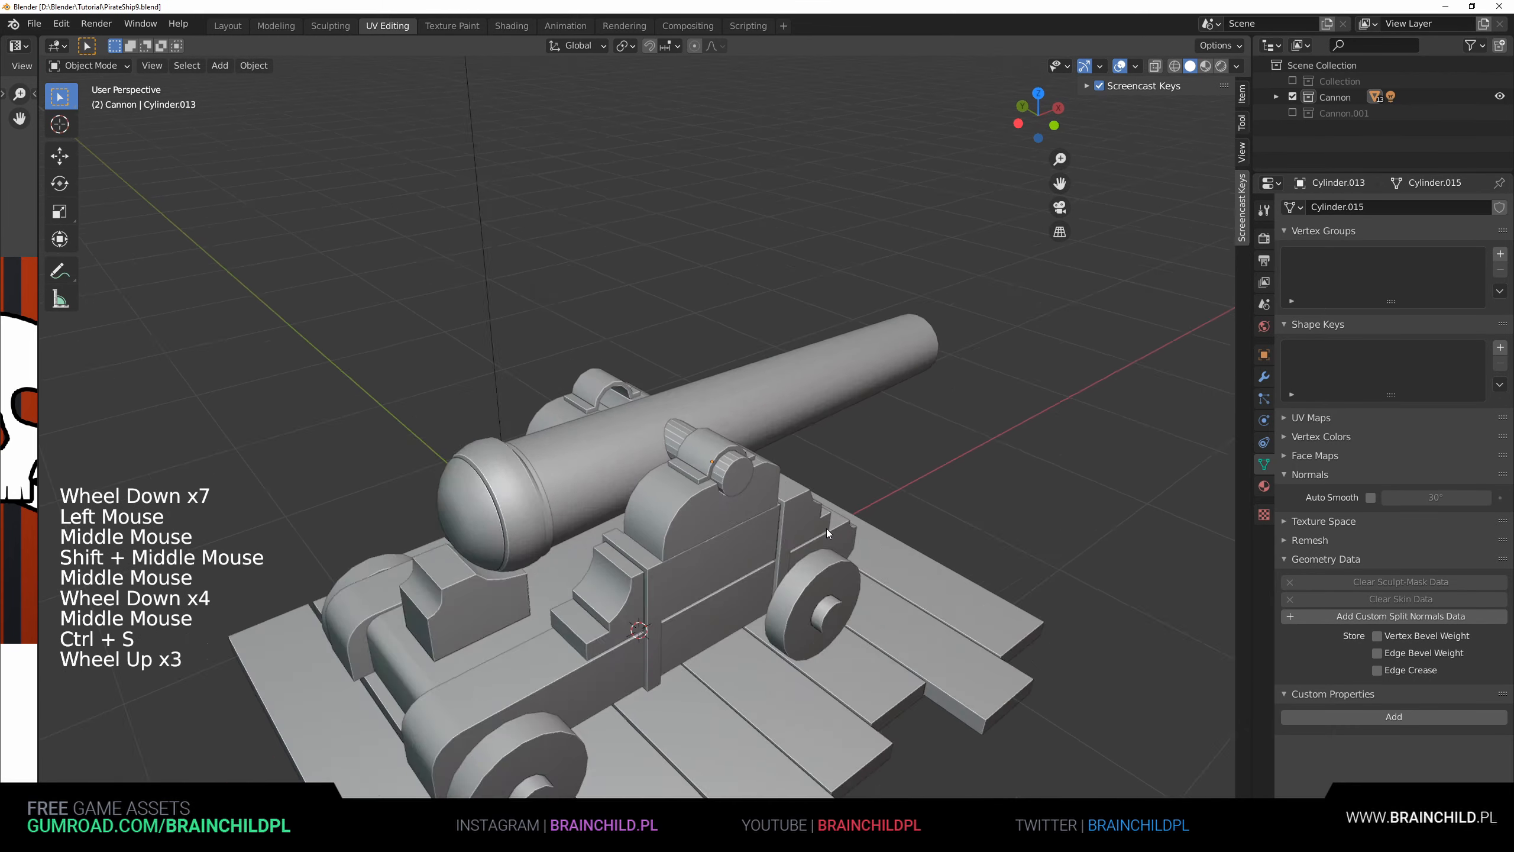
# - Shade the whole new trunnion smooth and enable Auto Smooth at 30°
pyautogui.click(768, 502)
pyautogui.press('Tab')
pyautogui.press('a')
pyautogui.press('q')
pyautogui.press('Tab')
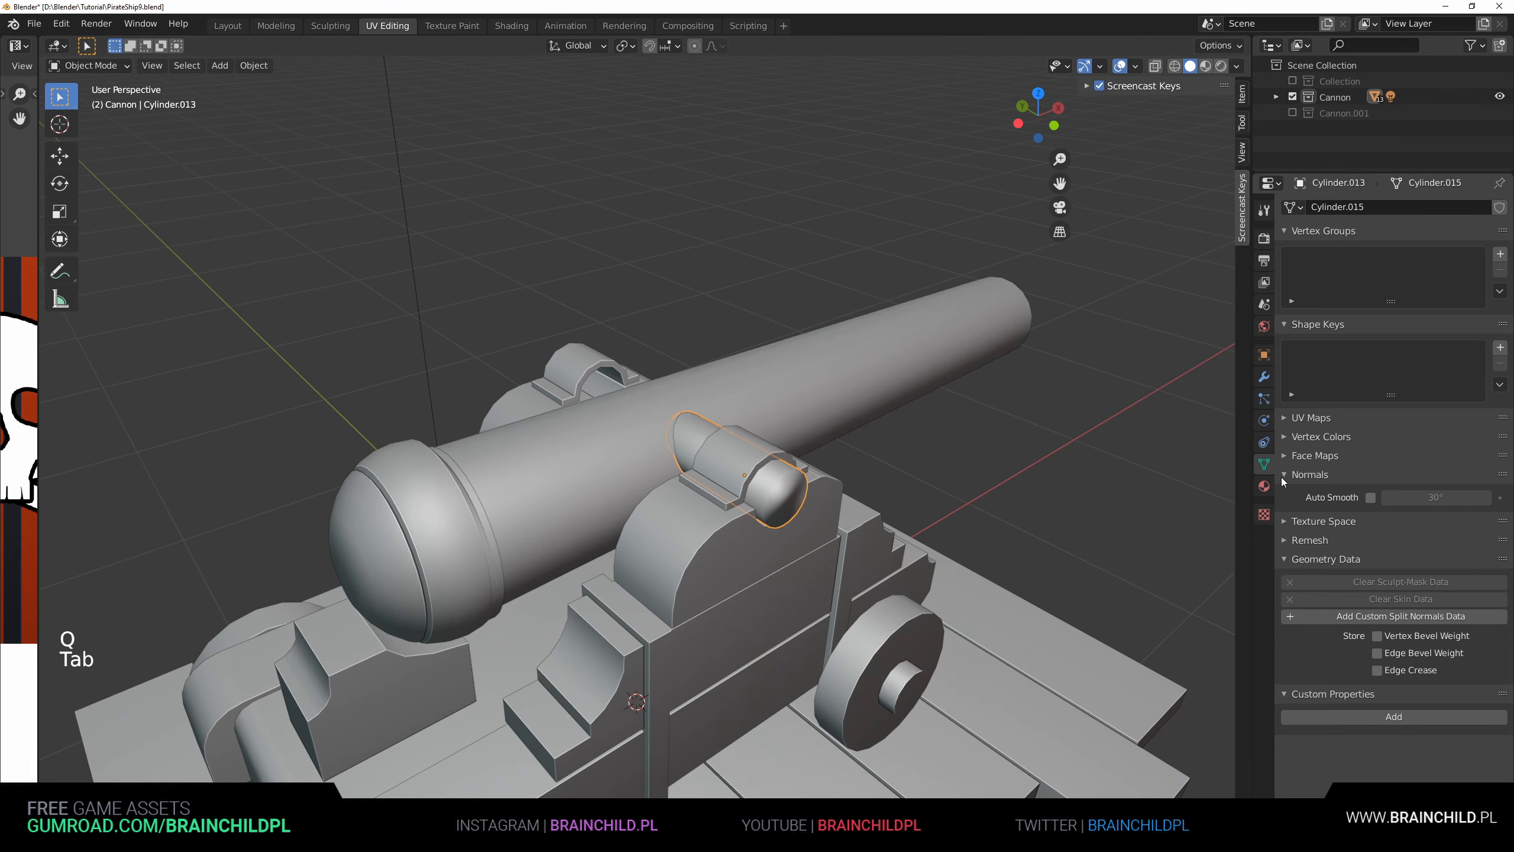
pyautogui.click(1265, 376)
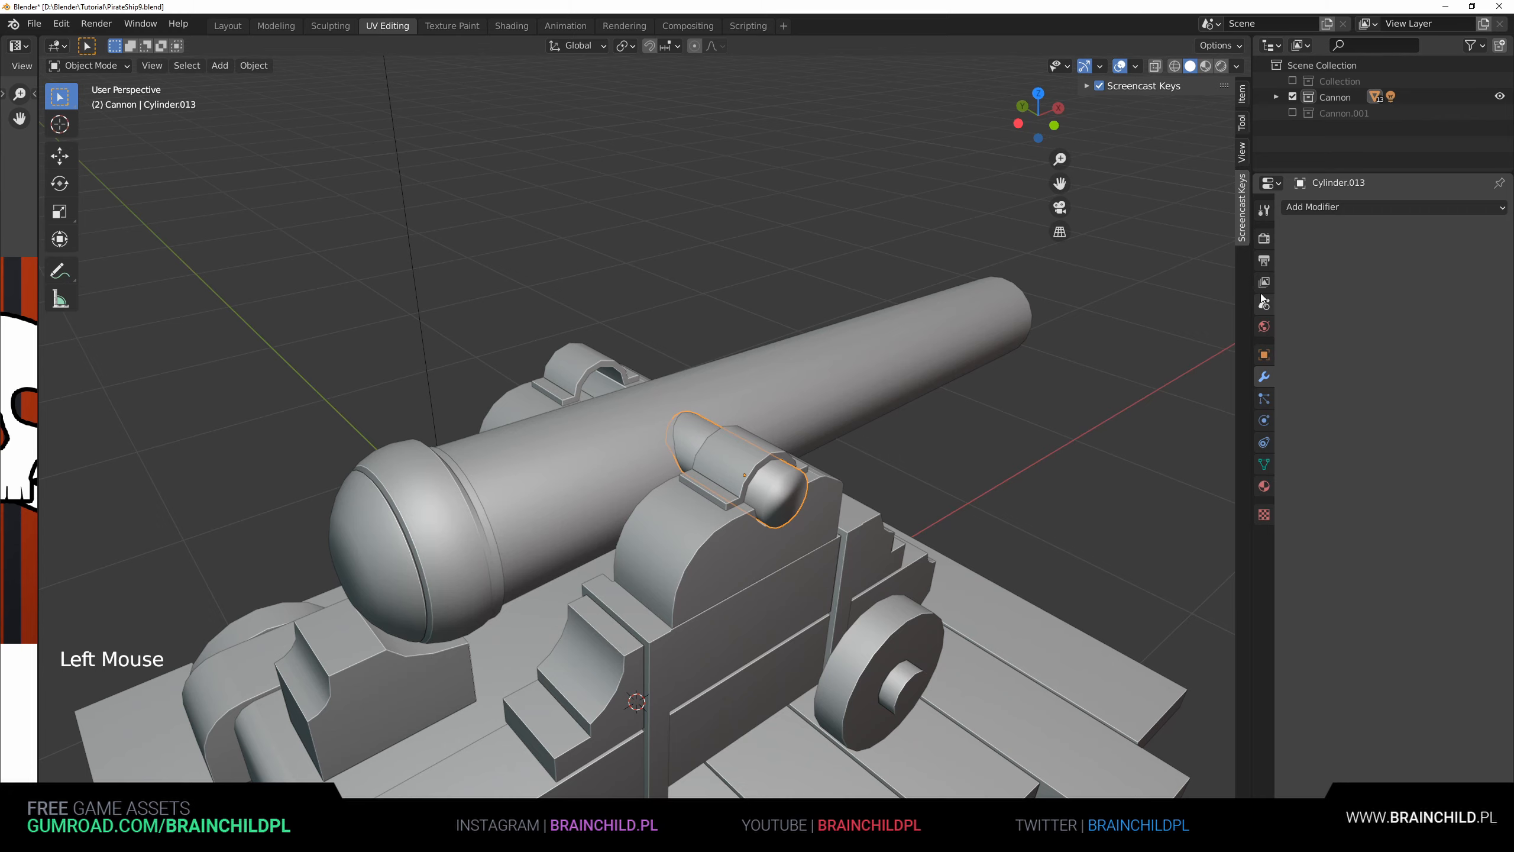
pyautogui.click(1264, 464)
pyautogui.click(1335, 476)
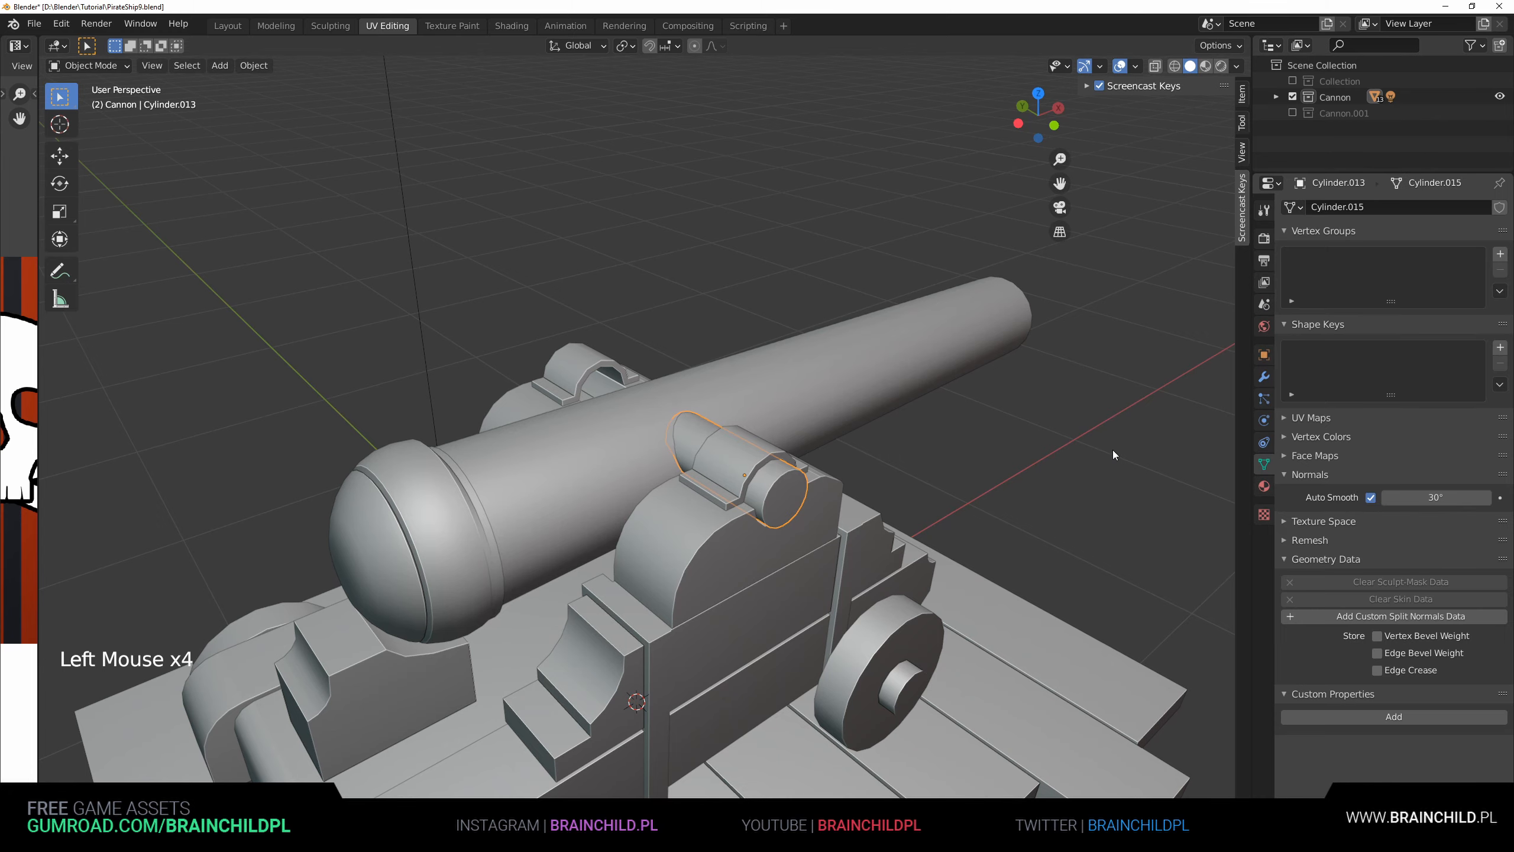
# - Deselect the smoothed trunnion and save the scene
pyautogui.click(1114, 454)
pyautogui.scroll(-4, 1114, 454)
pyautogui.keyDown('shift'); pyautogui.moveTo(1014, 418); pyautogui.dragTo(864, 357, button='middle'); pyautogui.keyUp('shift')
pyautogui.scroll(4, 865, 358)
pyautogui.hotkey('ctrl', 's')
# - In face mode, select the trunnion's outer end face and move it about 0.016 m along Y toward the bracket
pyautogui.click(813, 338)
pyautogui.press('Tab')
pyautogui.press('3')
pyautogui.click(827, 341)
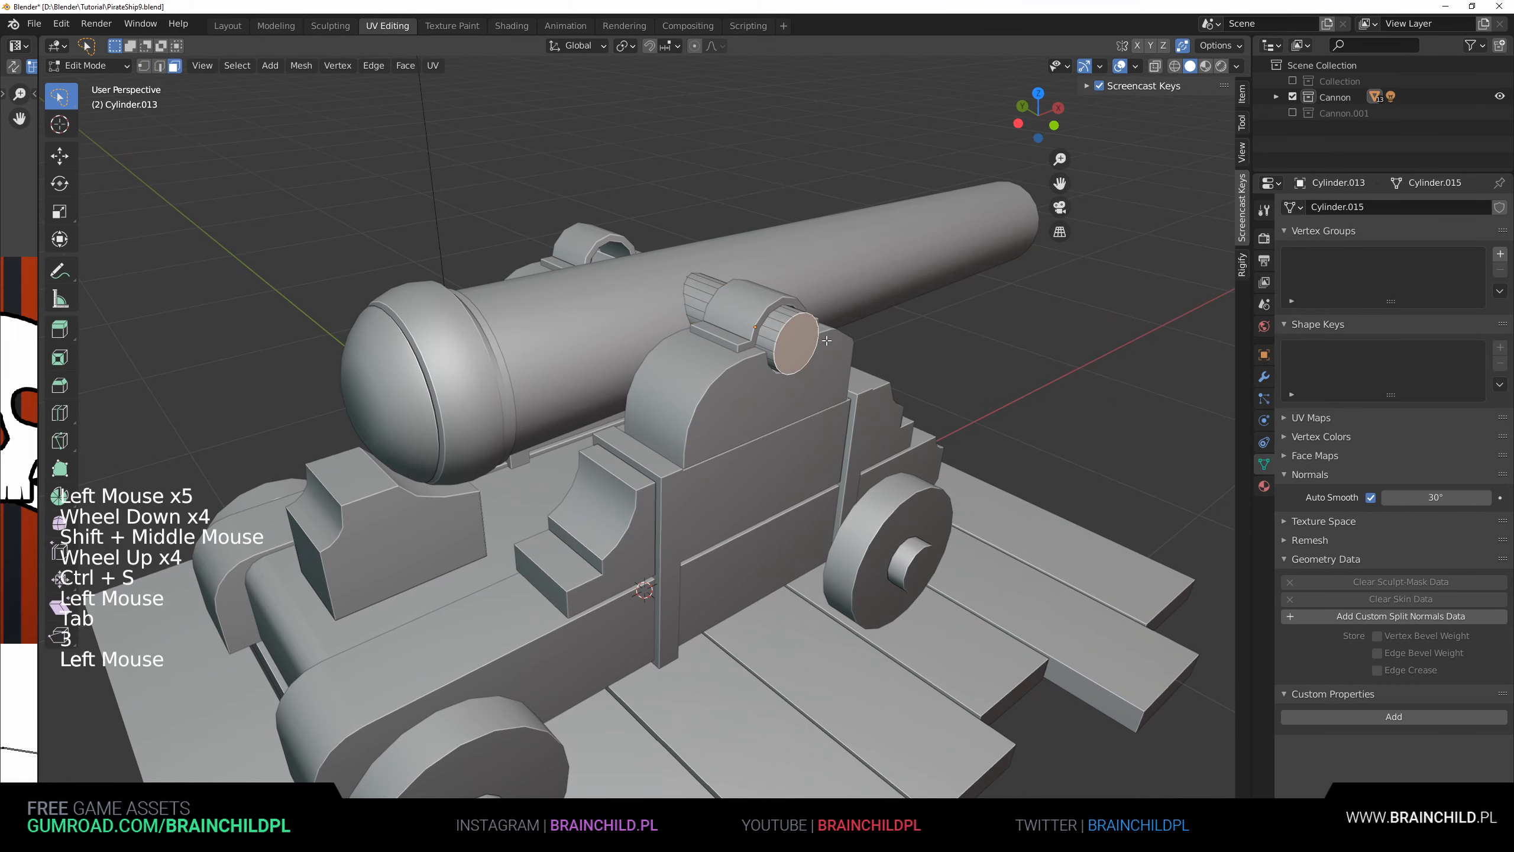
pyautogui.scroll(4, 826, 340)
pyautogui.press('g')
pyautogui.press('g')
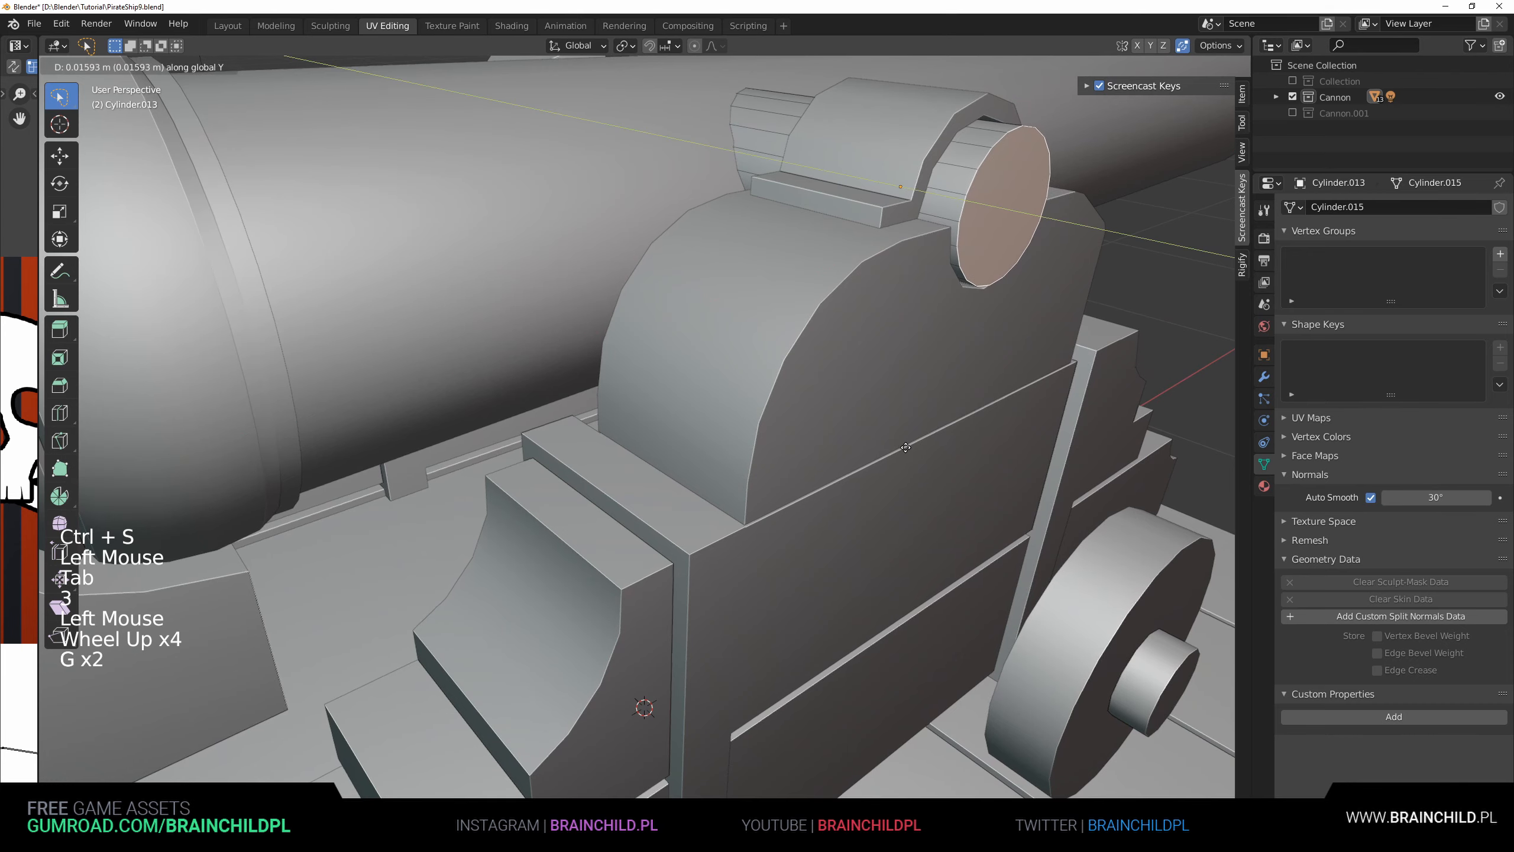
pyautogui.click(906, 446)
# - Extrude the trunnion's outer end face and scale the new face to about 0.881 for a tapered rim
pyautogui.keyDown('shift'); pyautogui.moveTo(907, 446); pyautogui.dragTo(954, 435, button='middle'); pyautogui.keyUp('shift')
pyautogui.moveTo(955, 436); pyautogui.dragTo(986, 429, button='middle')
pyautogui.press('e')
pyautogui.rightClick(986, 429)
pyautogui.press('s')
pyautogui.click(954, 424)
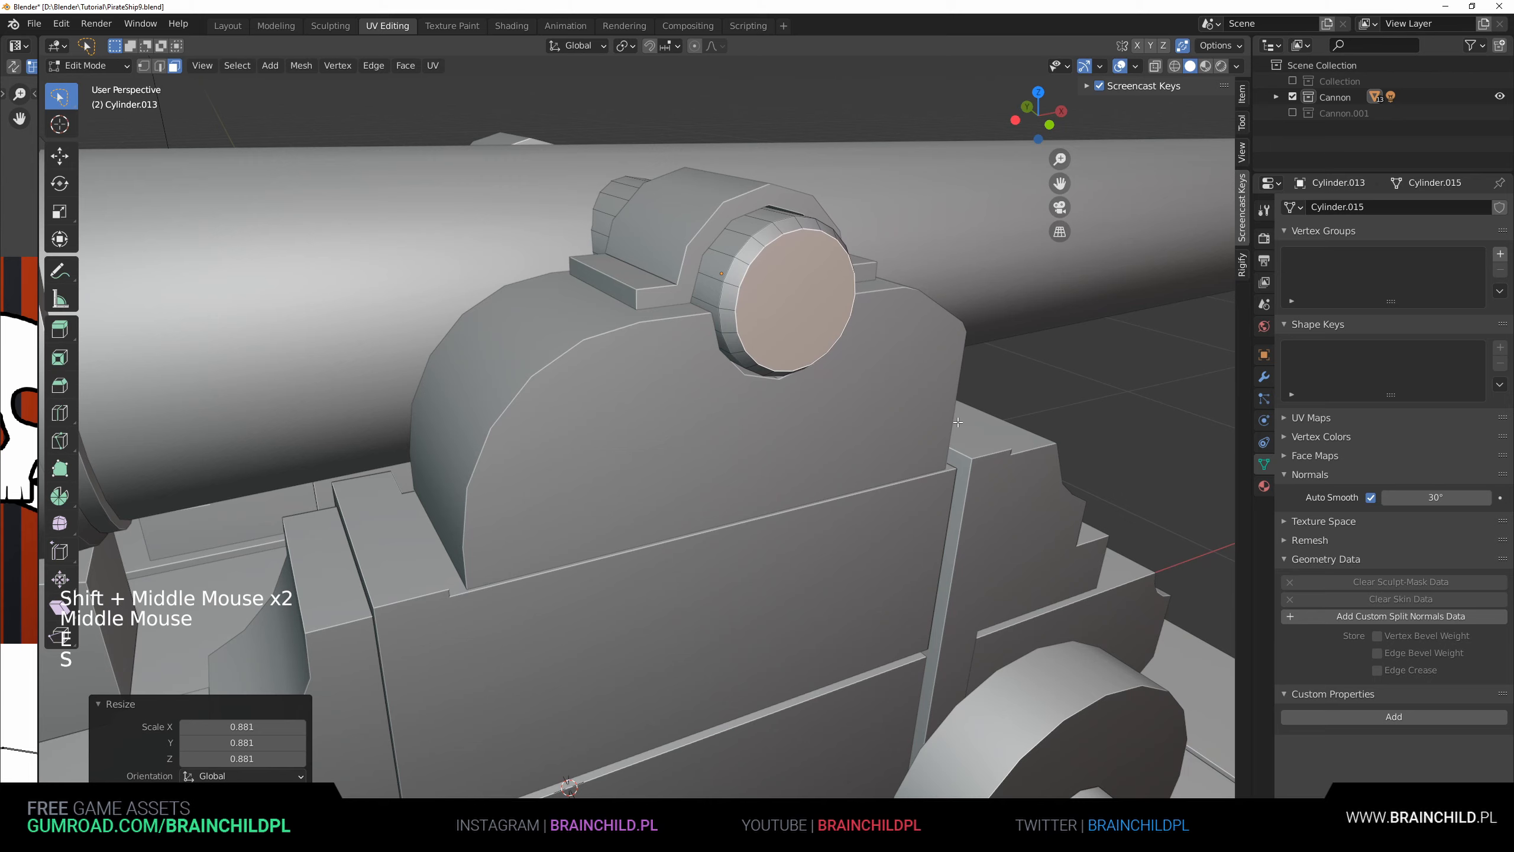
# - Enlarge the extruded end face by about 1.038, move it slightly along Y and return to object mode
pyautogui.press('s')
pyautogui.click(962, 427)
pyautogui.press('g')
pyautogui.press('y')
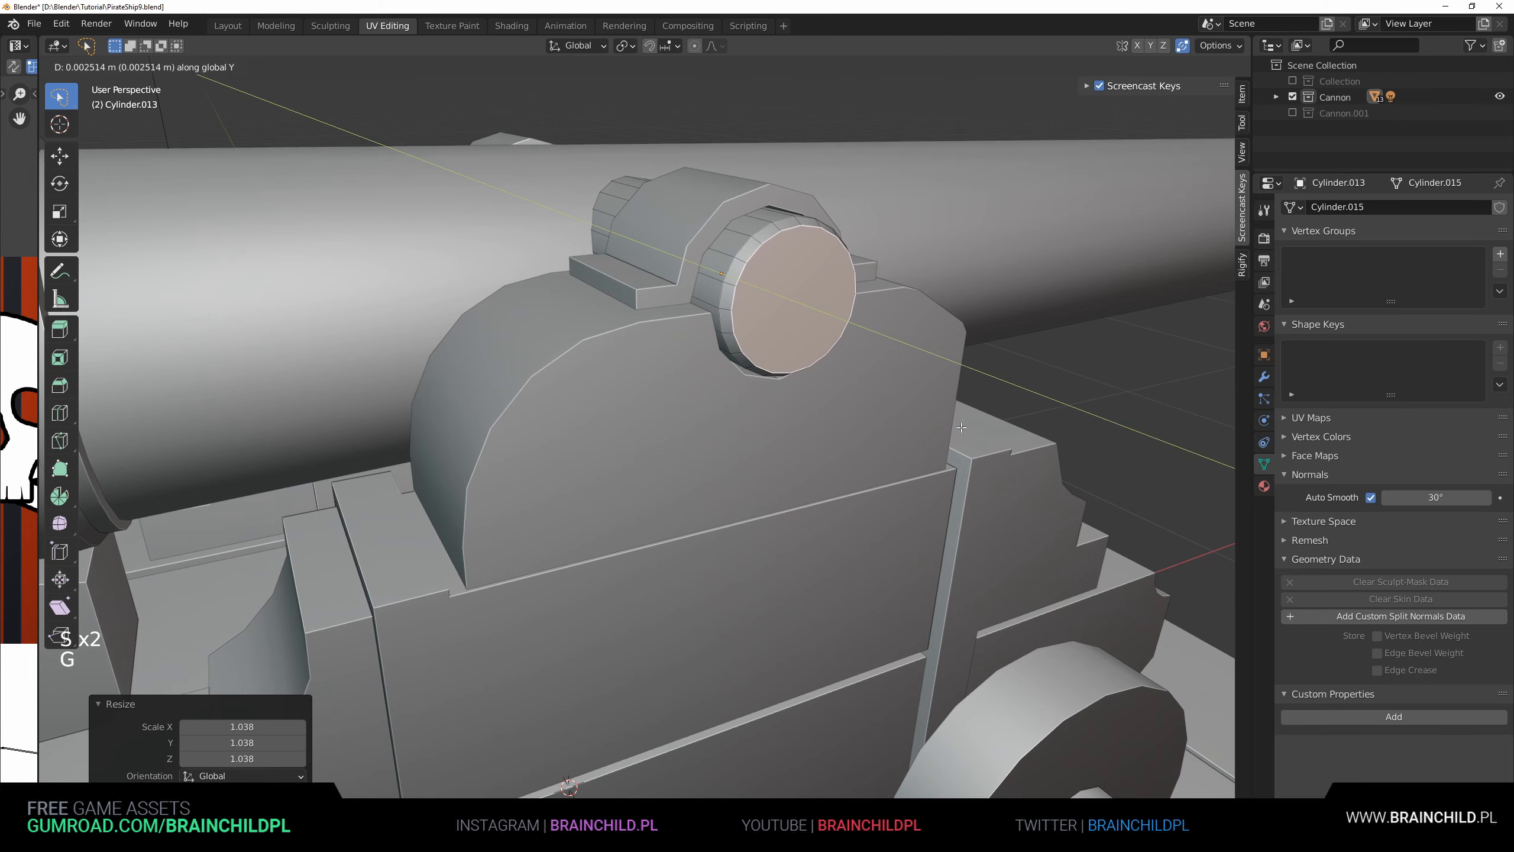
pyautogui.press('Tab')
# - Deselect the trunnion with its tapered rim and save the file
pyautogui.click(1013, 406)
pyautogui.scroll(-6, 854, 399)
pyautogui.keyDown('shift'); pyautogui.moveTo(855, 399); pyautogui.dragTo(894, 394, button='middle'); pyautogui.keyUp('shift')
pyautogui.moveTo(895, 394); pyautogui.dragTo(786, 456, button='middle')
pyautogui.scroll(-3, 930, 389)
pyautogui.hotkey('ctrl', 's')
# - Select the finished trunnion and add a Mirror modifier to it
pyautogui.scroll(1, 912, 384)
pyautogui.scroll(2, 873, 435)
pyautogui.click(742, 434)
pyautogui.scroll(1, 742, 434)
pyautogui.click(1265, 378)
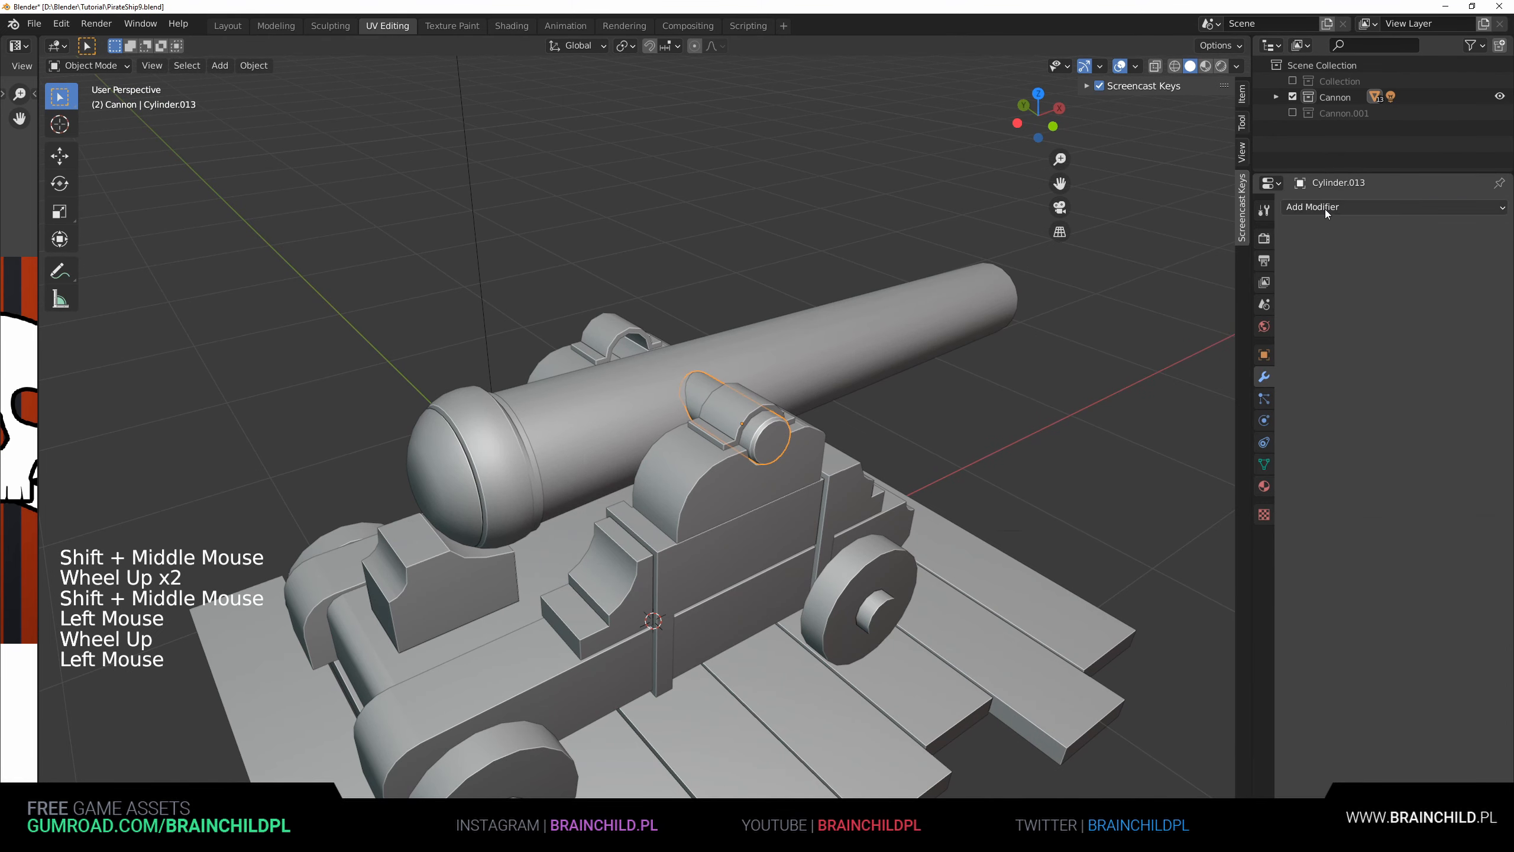
pyautogui.click(1324, 207)
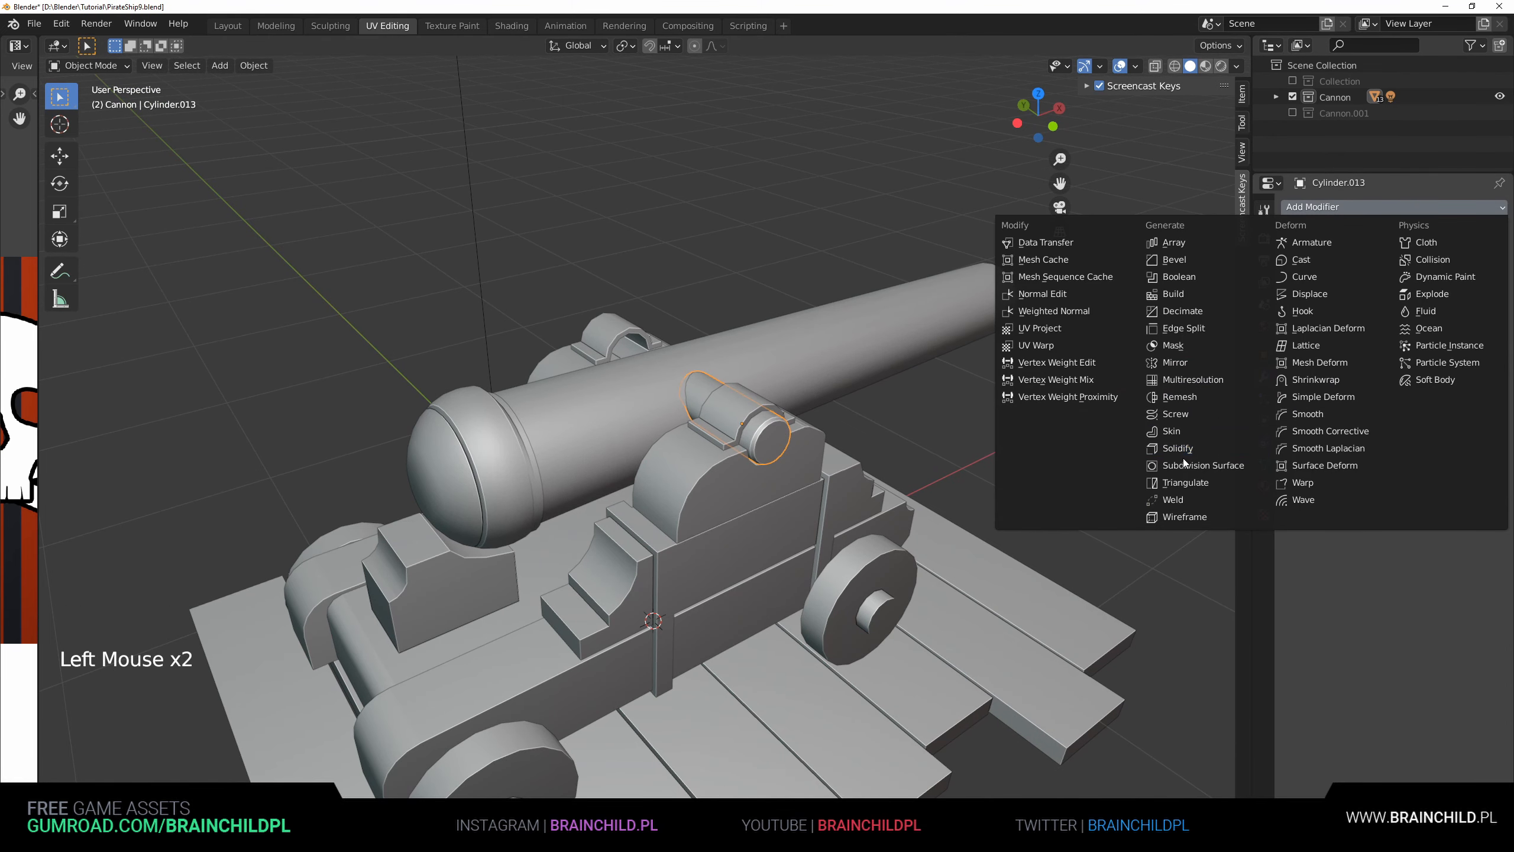
pyautogui.click(1178, 362)
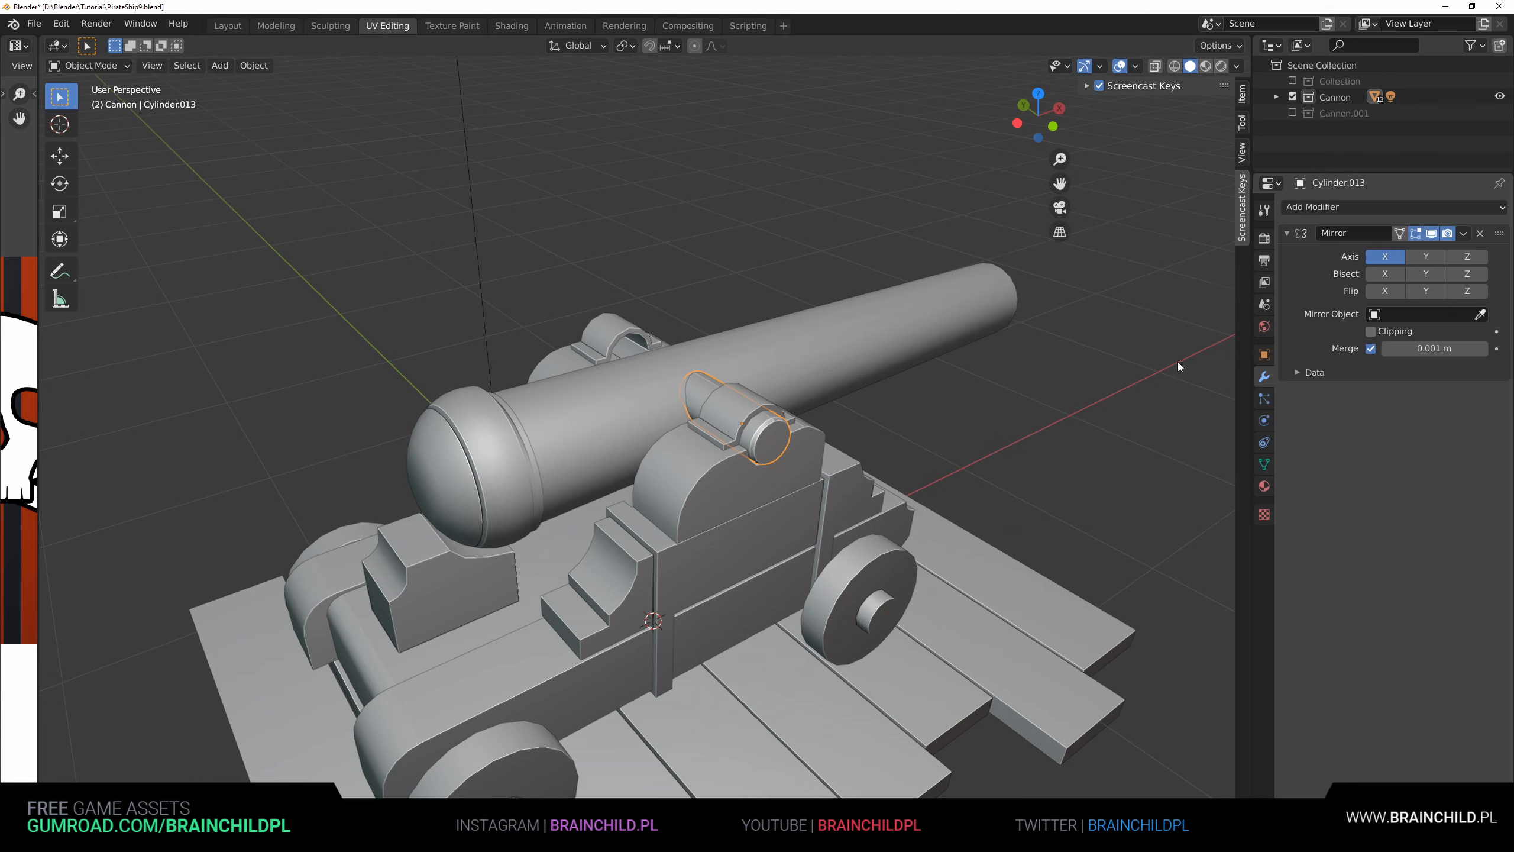
# - Mirror the trunnion across Cylinder.008 on the Y axis only, deselect it and save the file
pyautogui.click(1465, 315)
pyautogui.click(1467, 320)
pyautogui.click(787, 362)
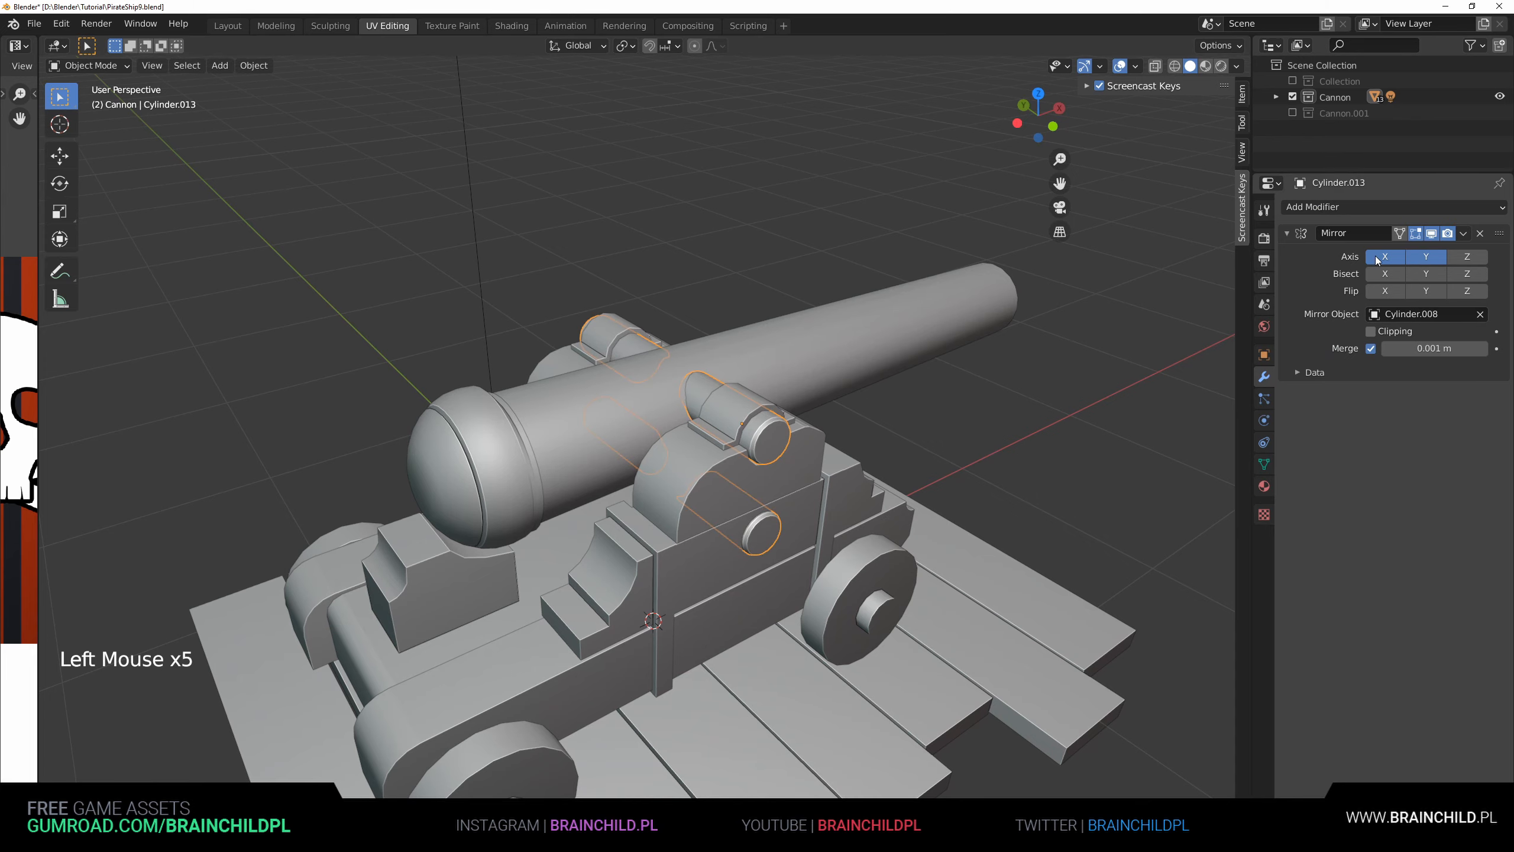
pyautogui.click(847, 296)
pyautogui.hotkey('ctrl', 's')
pyautogui.moveTo(781, 312); pyautogui.dragTo(958, 334, button='middle')
pyautogui.scroll(-3, 961, 389)
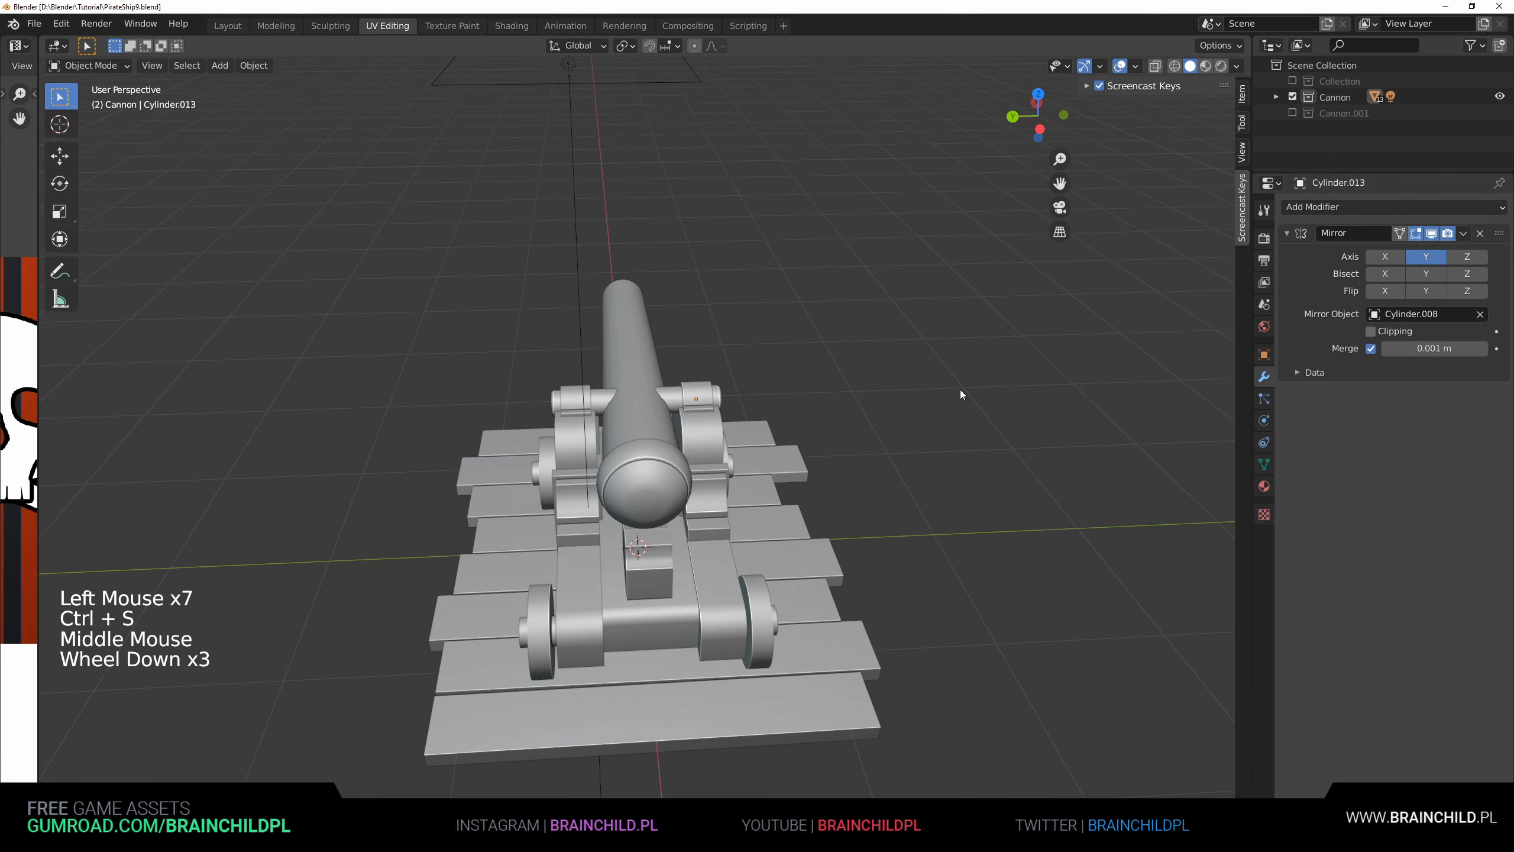
# - Select the barrel and its rounded breech cap and raise them together about 0.071 m along Z
pyautogui.moveTo(961, 390); pyautogui.dragTo(855, 387, button='middle')
pyautogui.scroll(3, 854, 387)
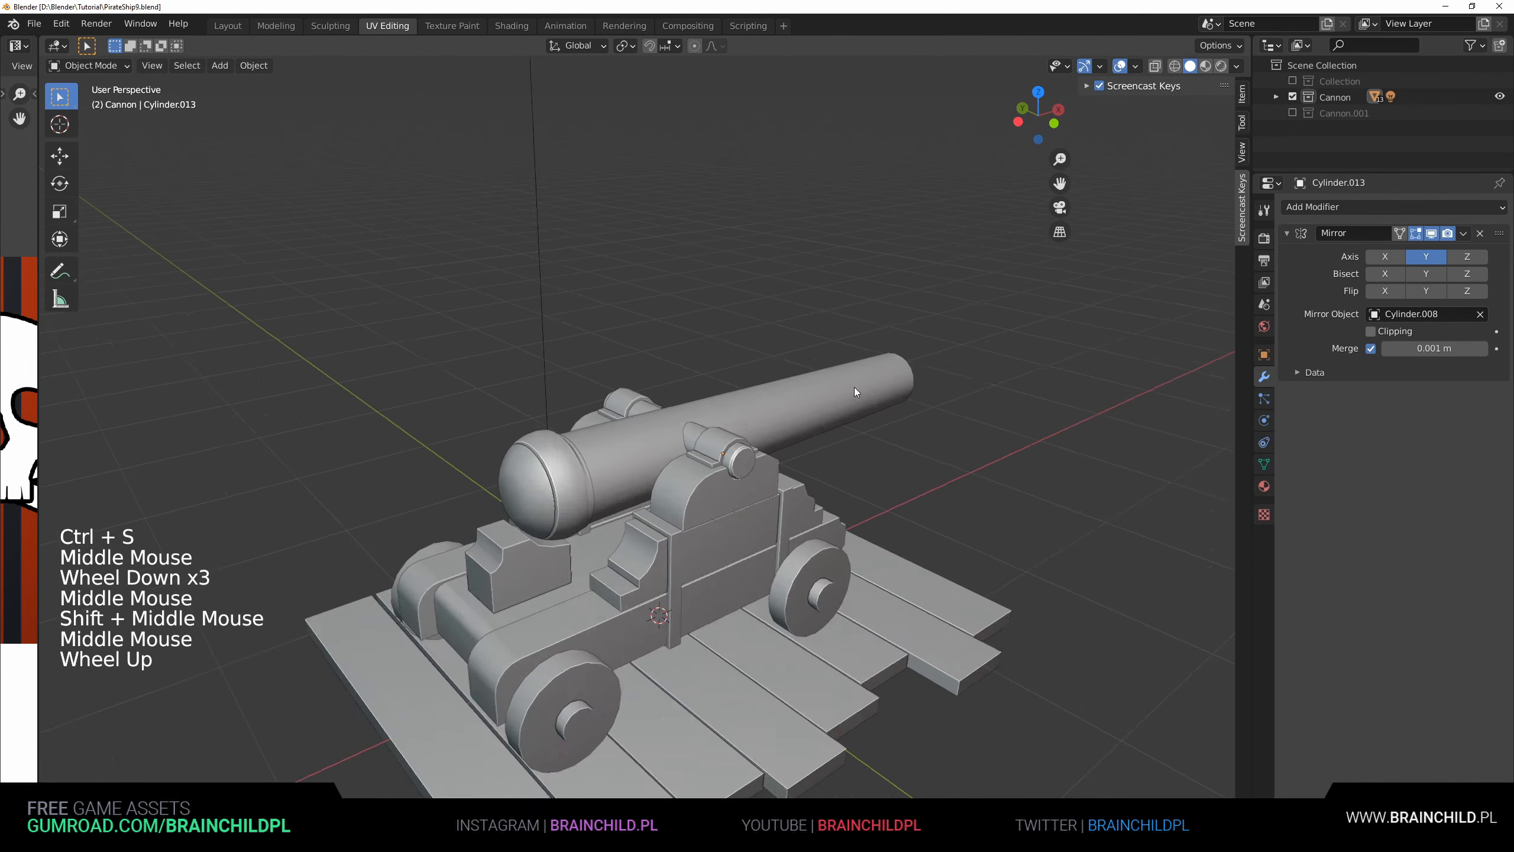
pyautogui.click(582, 469)
pyautogui.scroll(2, 602, 459)
pyautogui.keyDown('shift'); pyautogui.click(528, 474); pyautogui.keyUp('shift')
pyautogui.keyDown('shift'); pyautogui.moveTo(622, 451); pyautogui.dragTo(673, 489, button='middle'); pyautogui.keyUp('shift')
pyautogui.press('g')
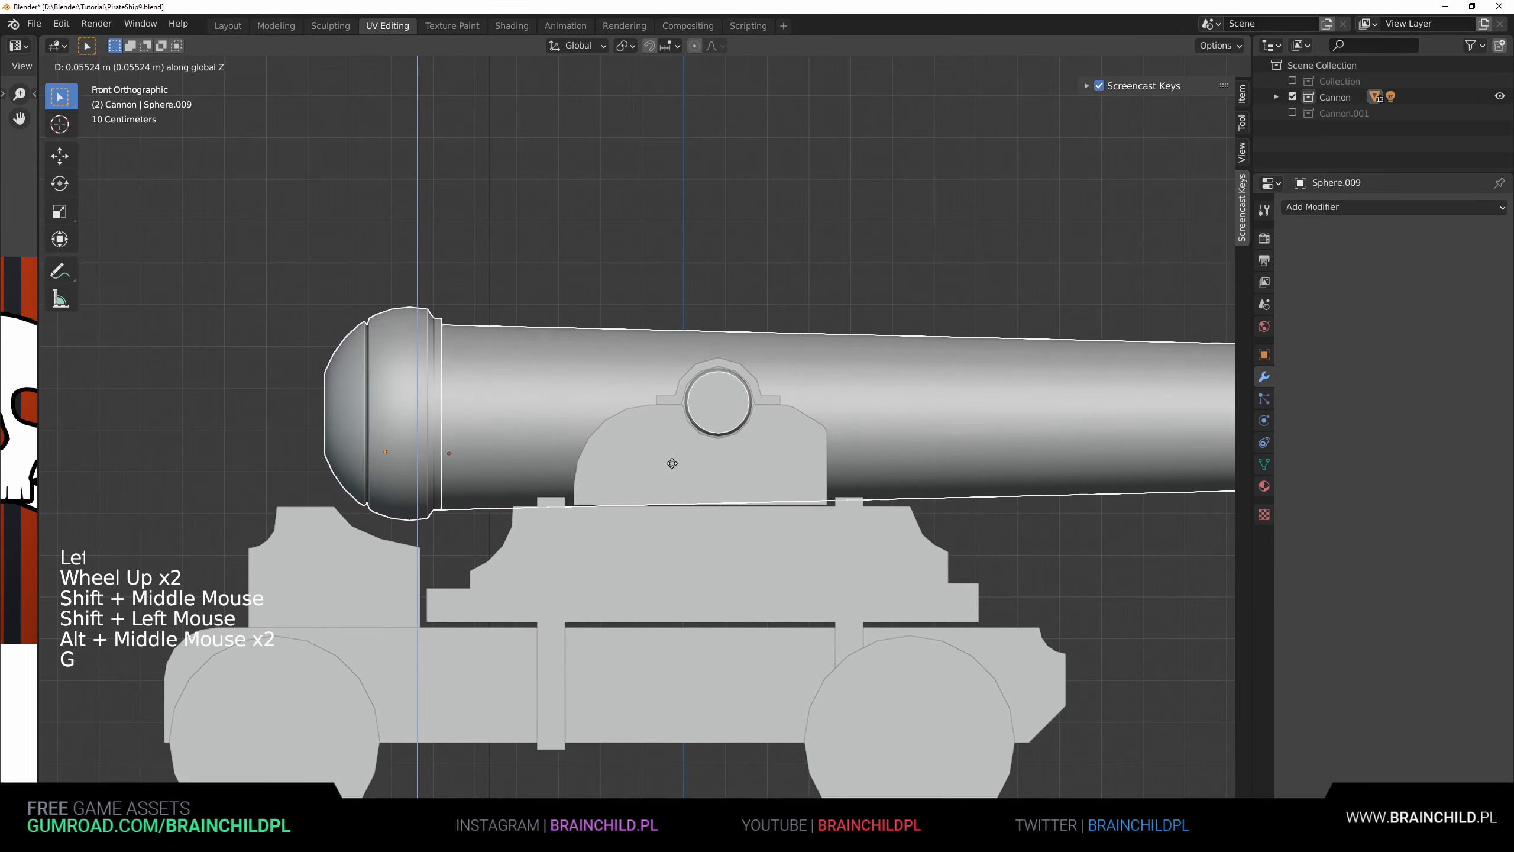
pyautogui.click(673, 453)
pyautogui.moveTo(673, 453); pyautogui.dragTo(800, 459, button='middle')
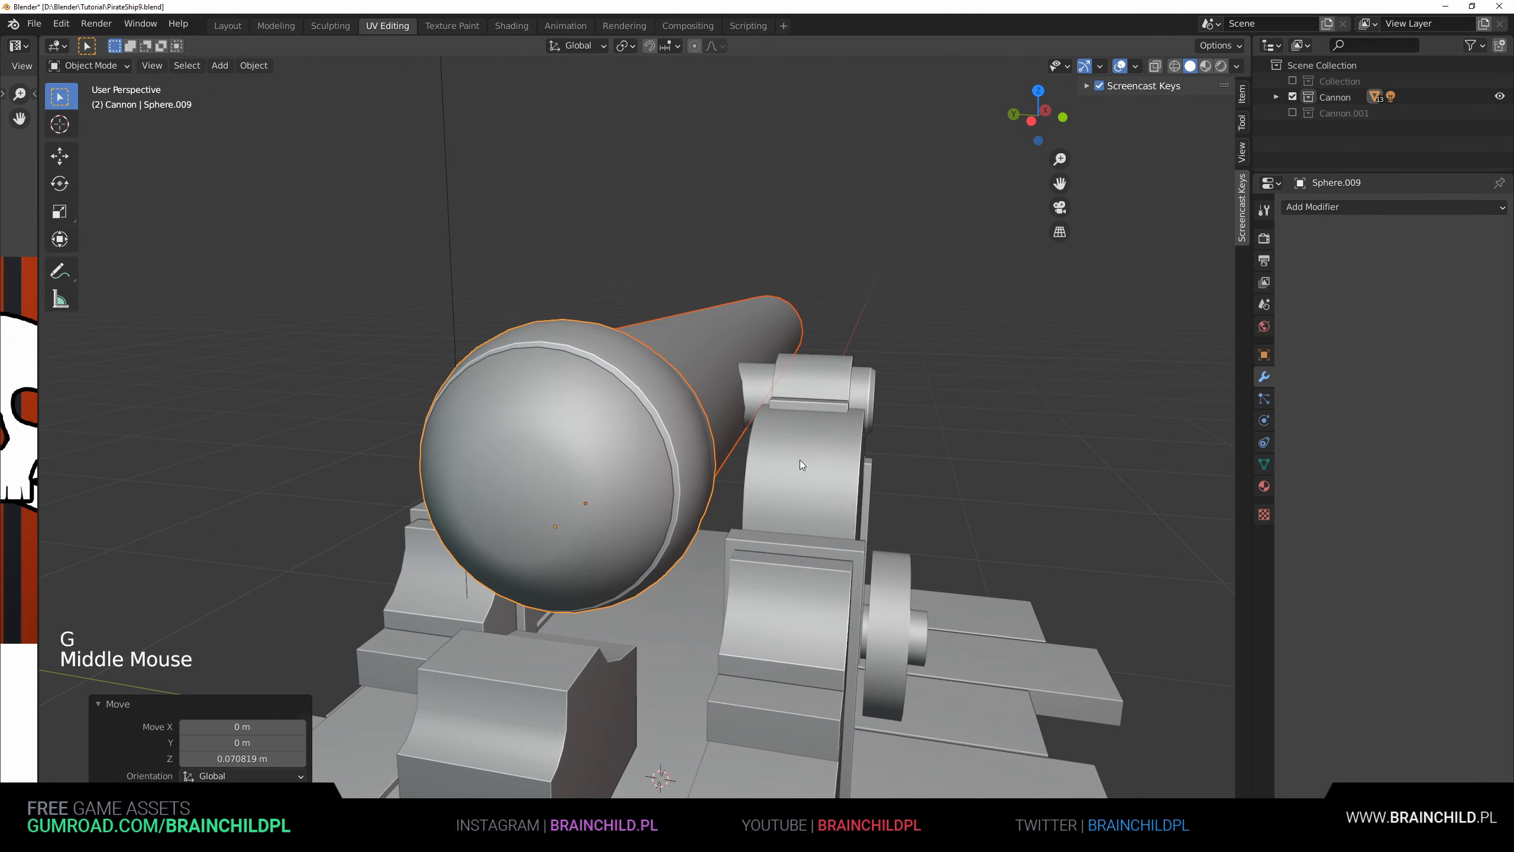
# - Enter edit mode on the trunnion and select all vertices of its inner end in wireframe shading
pyautogui.click(768, 408)
pyautogui.keyDown('shift'); pyautogui.moveTo(768, 408); pyautogui.dragTo(722, 460, button='middle'); pyautogui.keyUp('shift')
pyautogui.scroll(1, 722, 460)
pyautogui.press('Tab')
pyautogui.scroll(3, 722, 461)
pyautogui.scroll(1, 722, 460)
pyautogui.press('z')
pyautogui.click(642, 449)
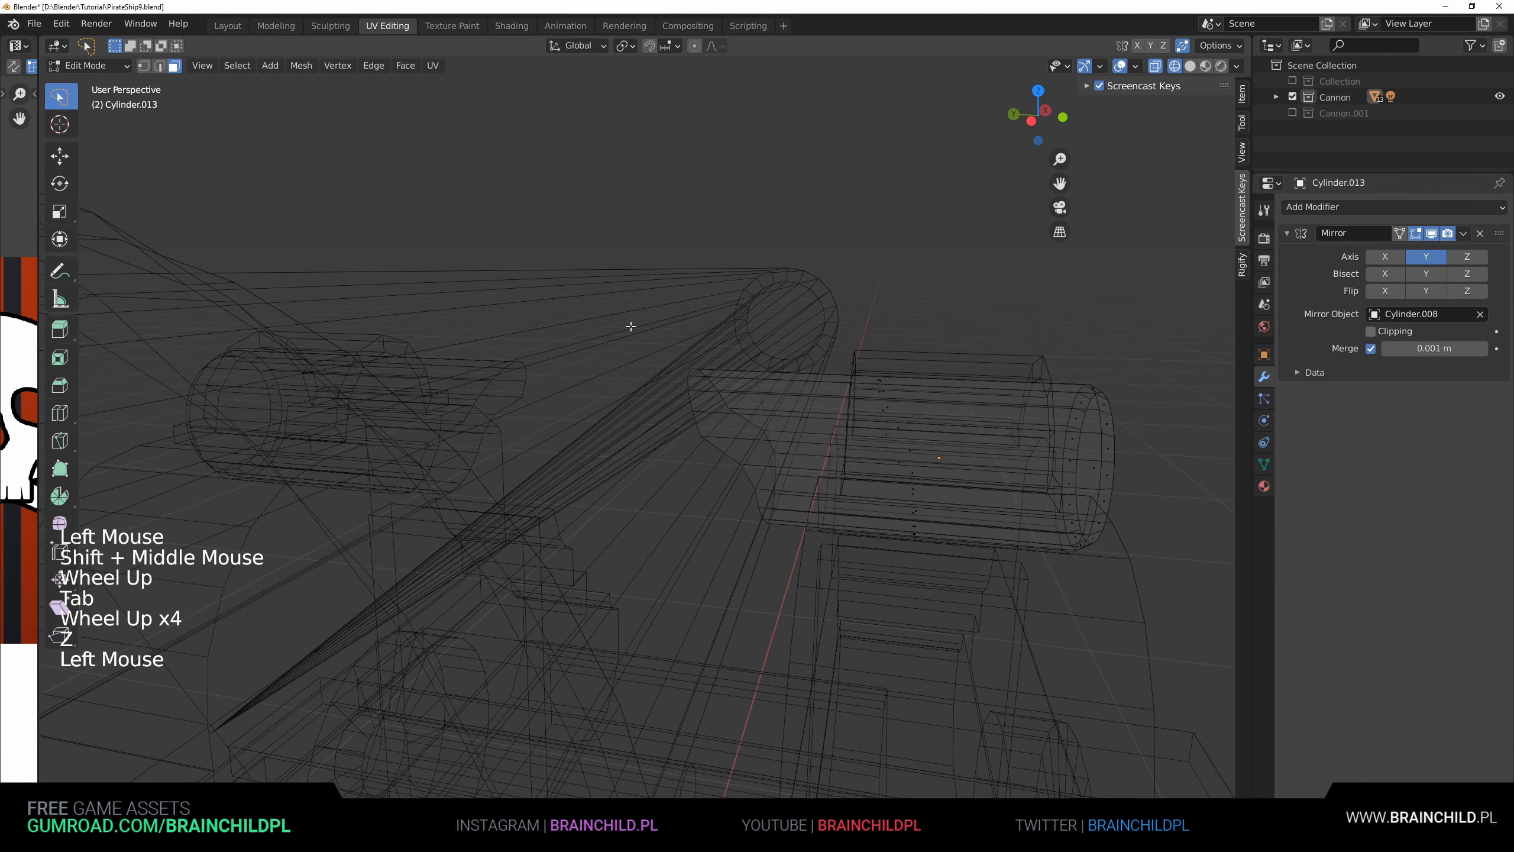
pyautogui.press('b')
pyautogui.moveTo(777, 524); pyautogui.dragTo(812, 513, button='middle')
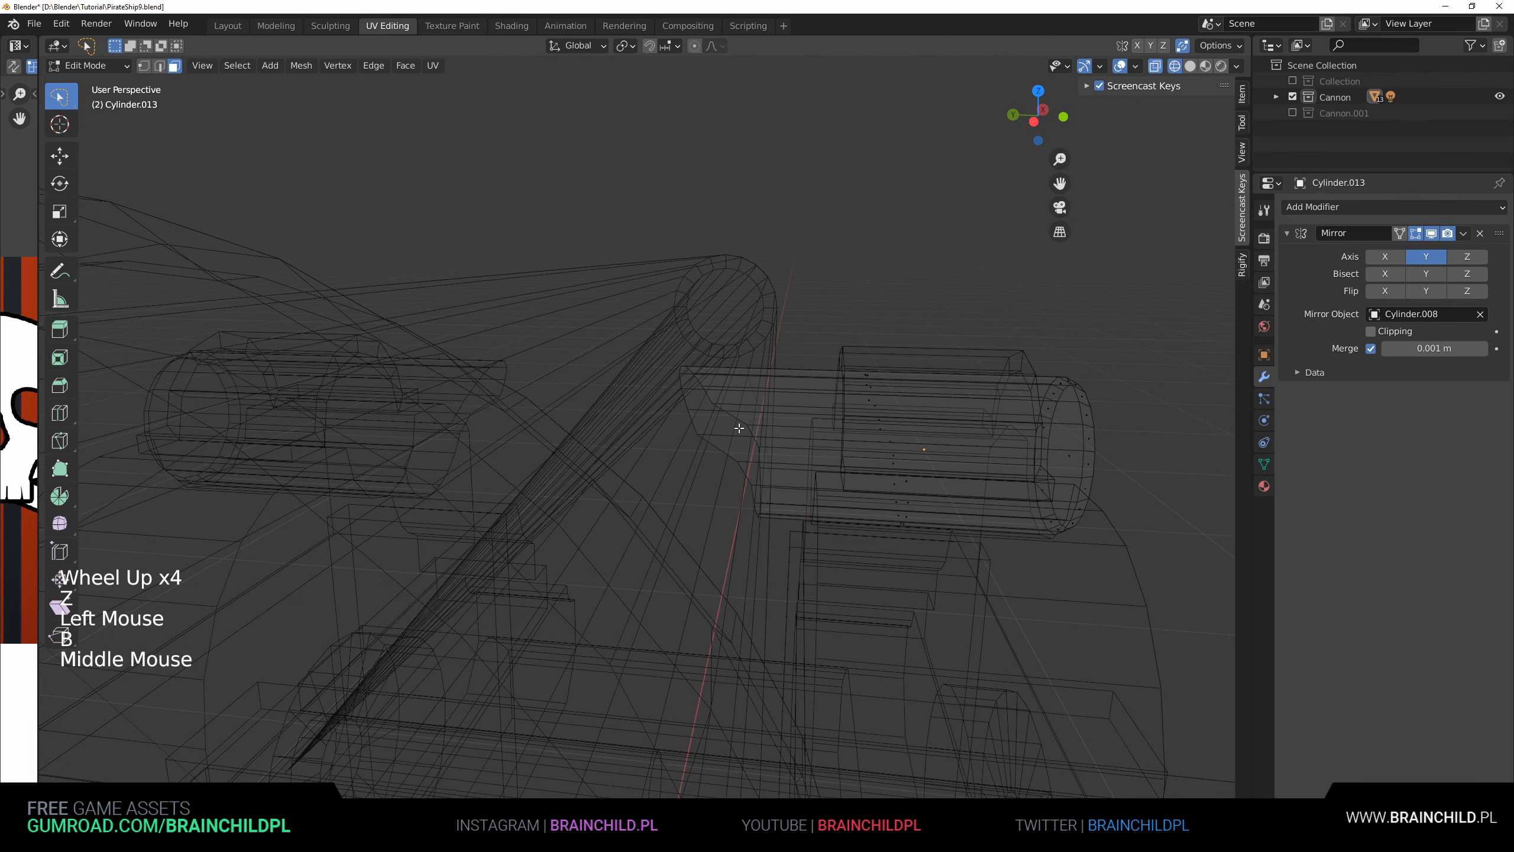
pyautogui.press('b')
pyautogui.moveTo(622, 312); pyautogui.dragTo(793, 585)
pyautogui.press('z')
pyautogui.moveTo(799, 537); pyautogui.dragTo(817, 513, button='middle')
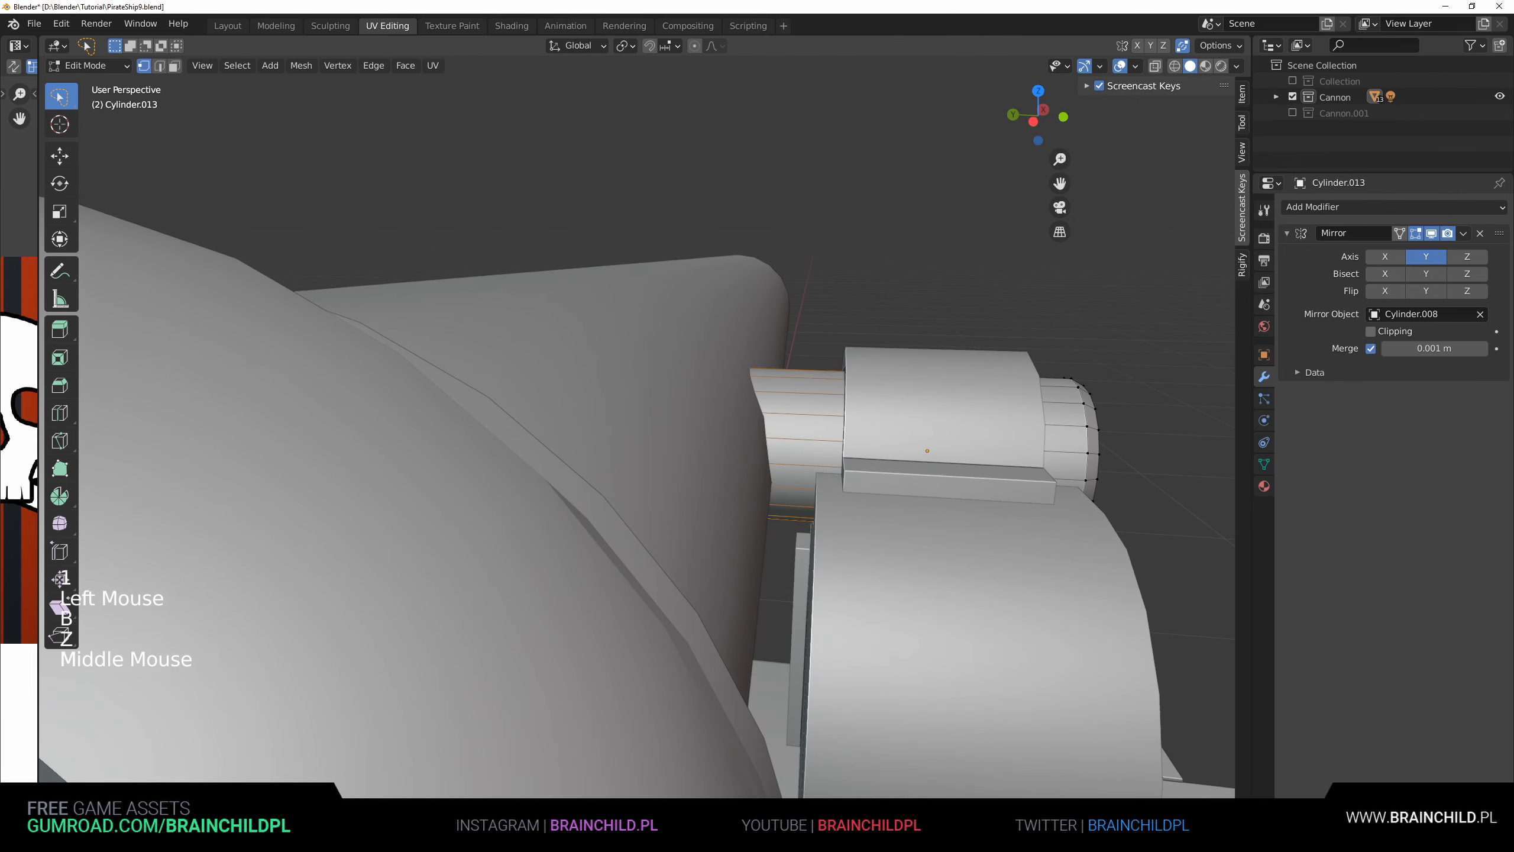
# - Flatten the trunnion's inner end by scaling its vertices to about 0.086 along Y
pyautogui.press('s')
pyautogui.press('x')
pyautogui.press('s')
pyautogui.press('y')
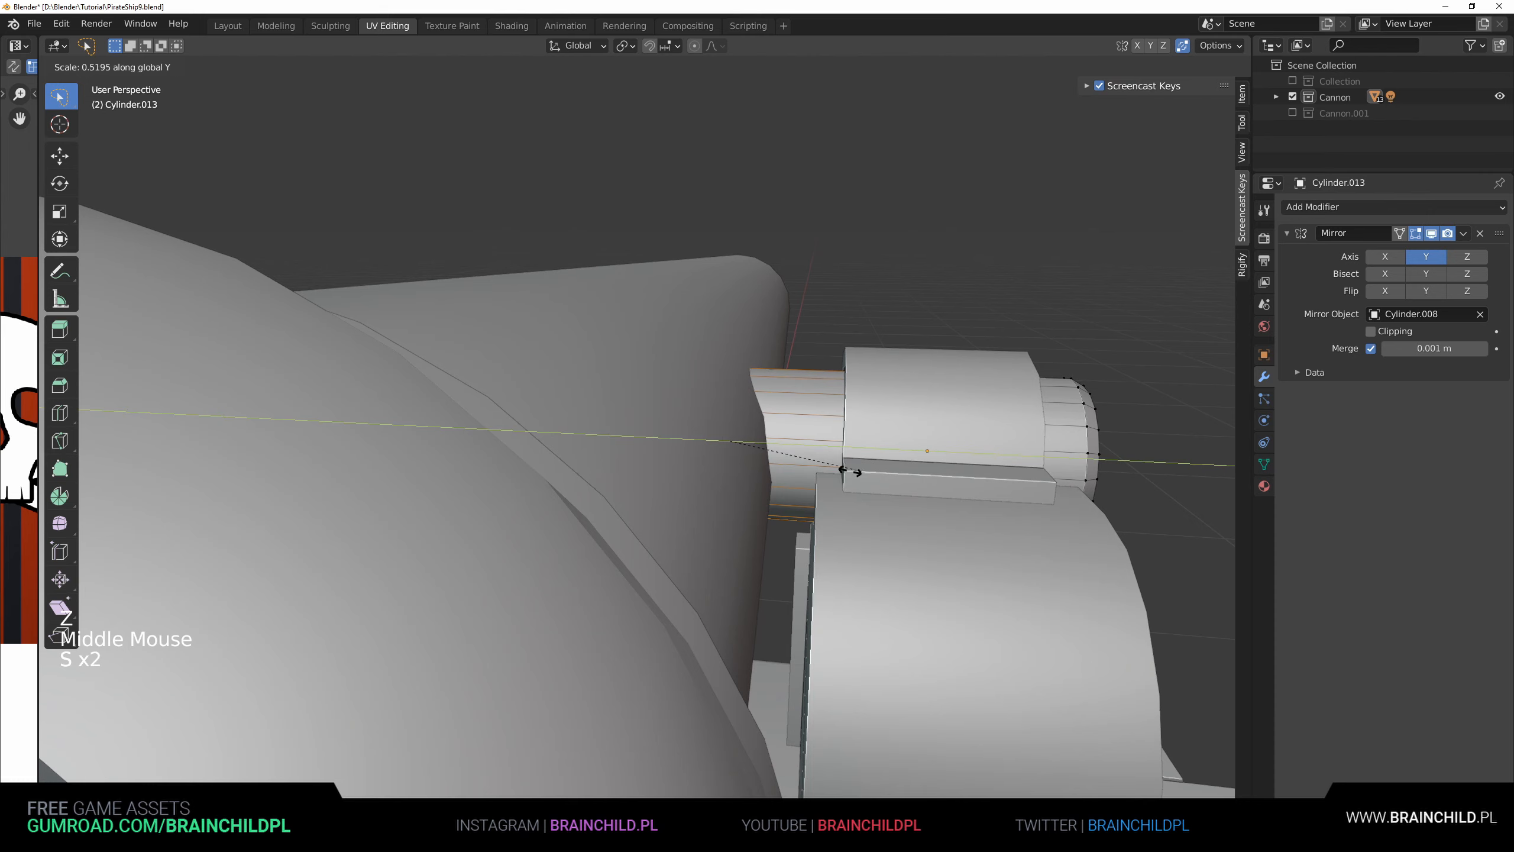
pyautogui.click(745, 442)
pyautogui.press('z')
pyautogui.keyDown('shift'); pyautogui.moveTo(670, 460); pyautogui.dragTo(760, 456, button='middle'); pyautogui.keyUp('shift')
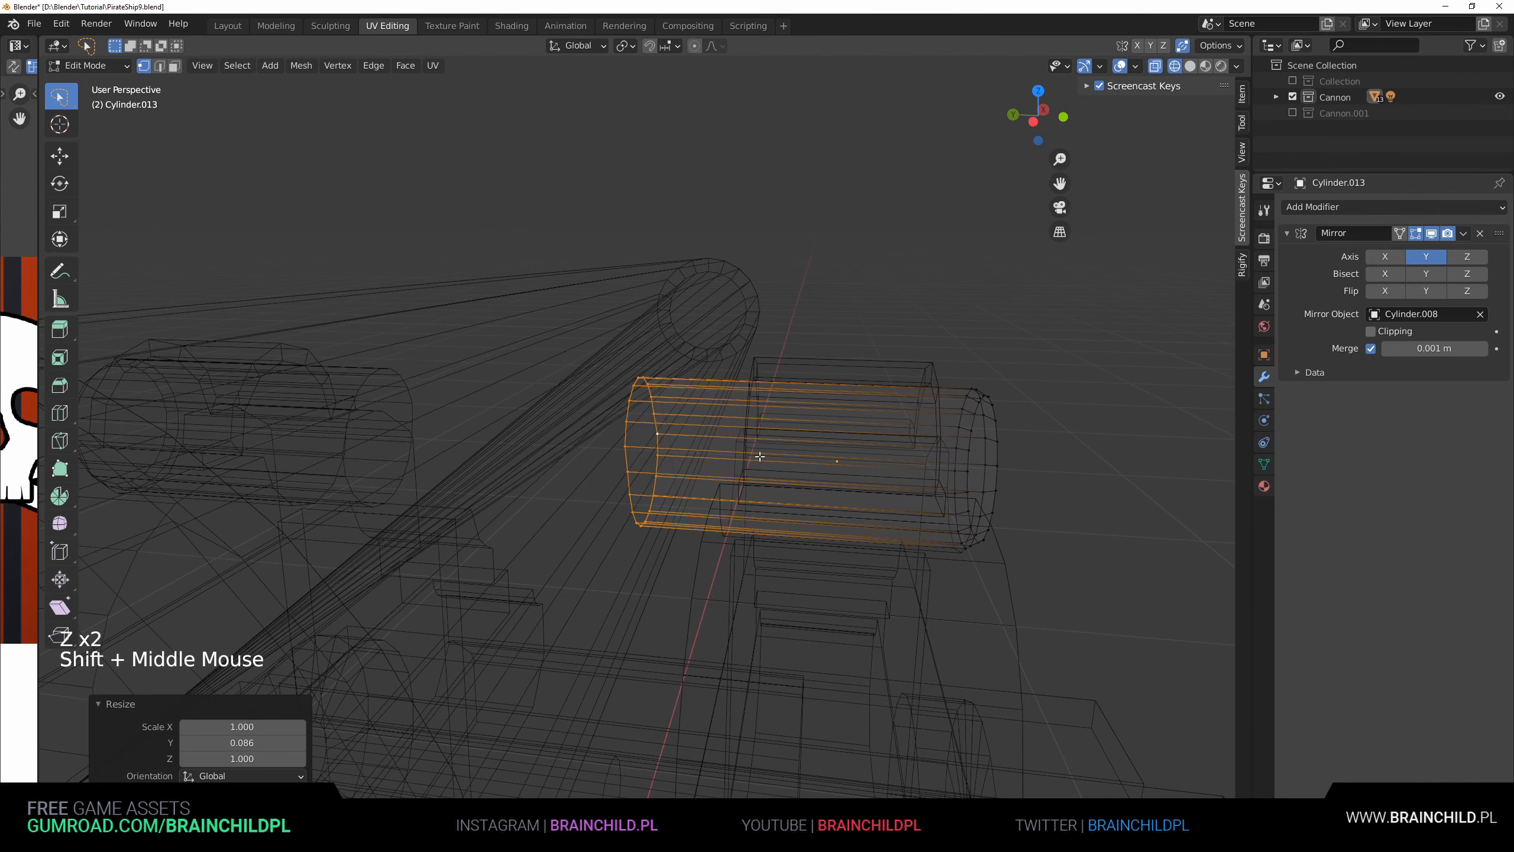
# - Pull the trunnion's flattened inner end about 0.028 m outward along Y, return to object mode and save the file
pyautogui.press('z')
pyautogui.press('g')
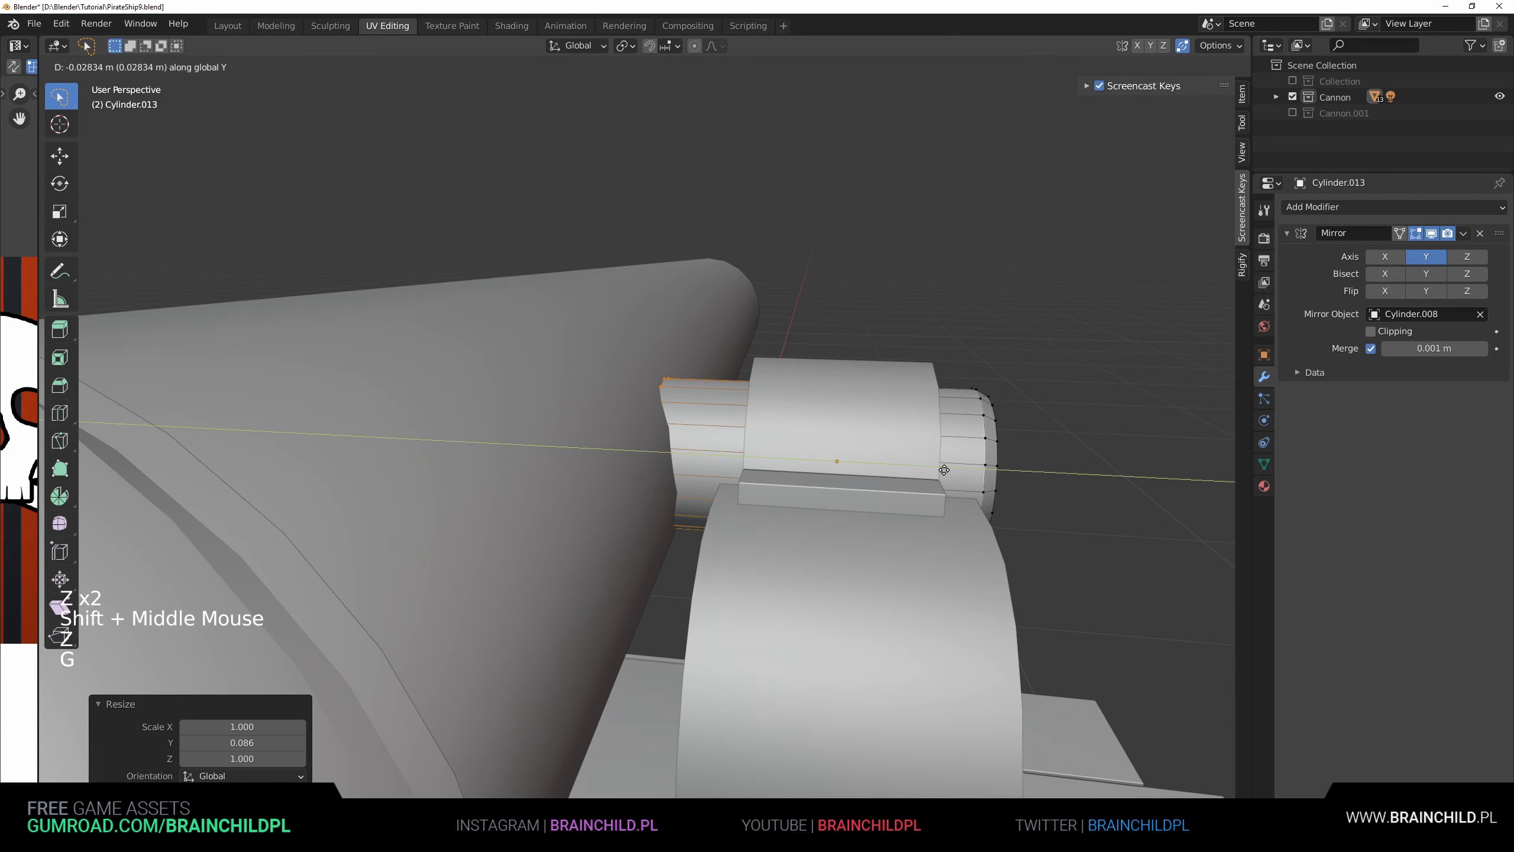
pyautogui.click(936, 469)
pyautogui.scroll(1, 930, 465)
pyautogui.moveTo(930, 466); pyautogui.dragTo(875, 476, button='middle')
pyautogui.scroll(-7, 737, 460)
pyautogui.press('Tab')
pyautogui.scroll(-5, 752, 454)
pyautogui.hotkey('ctrl', 's')
pyautogui.click(844, 458)
# - Select the barrel with its breech cap and lower them about 0.013 m along Z
pyautogui.scroll(5, 788, 455)
pyautogui.keyDown('shift'); pyautogui.moveTo(788, 455); pyautogui.dragTo(817, 459, button='middle'); pyautogui.keyUp('shift')
pyautogui.moveTo(817, 459); pyautogui.dragTo(689, 418, button='middle')
pyautogui.scroll(-1, 824, 485)
pyautogui.scroll(-2, 824, 486)
pyautogui.scroll(1, 713, 436)
pyautogui.scroll(-1, 688, 418)
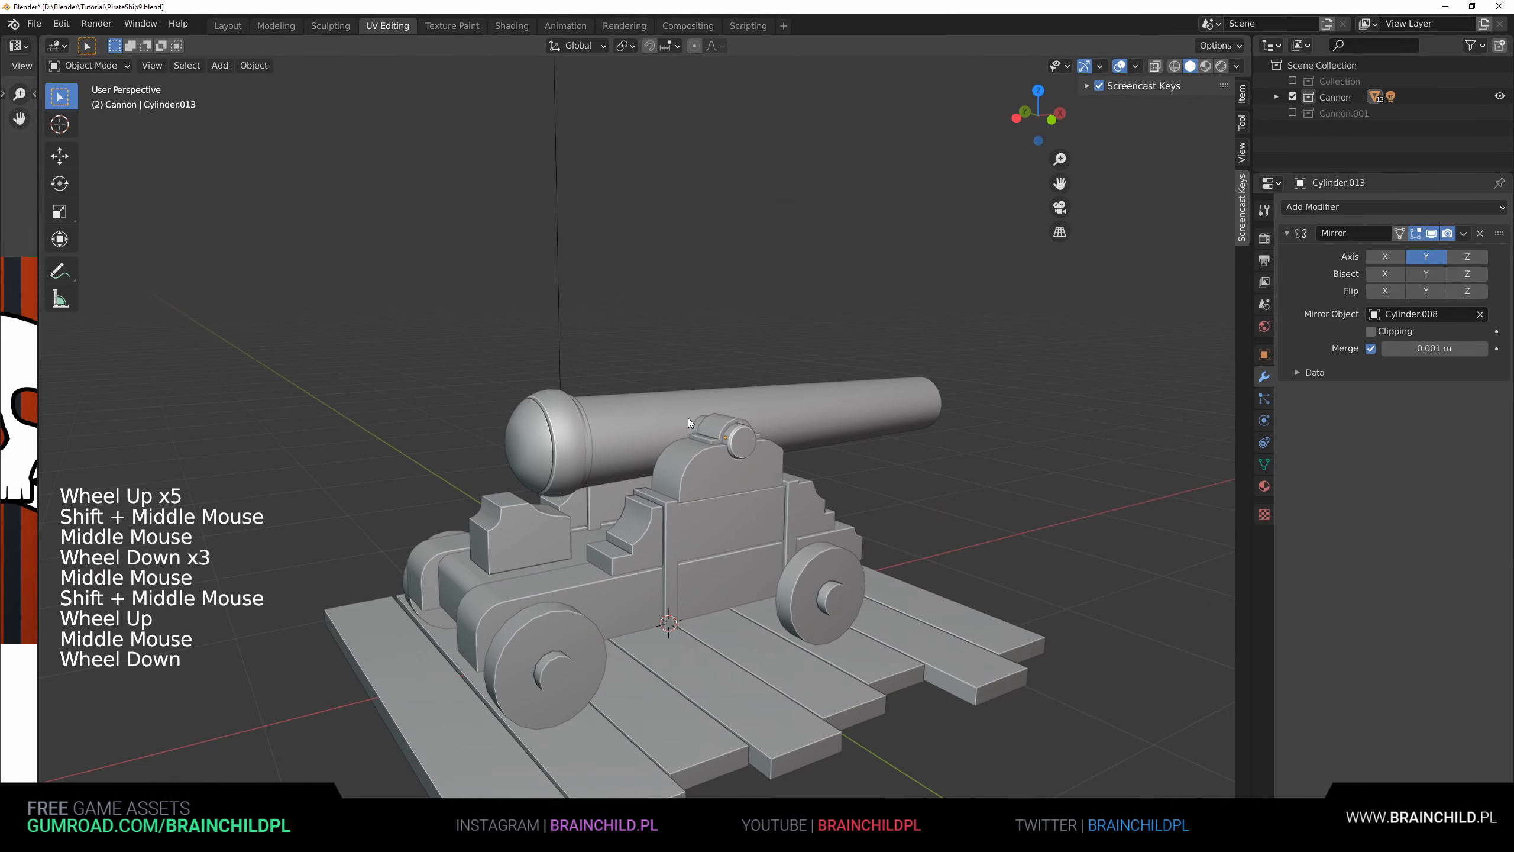
pyautogui.click(667, 421)
pyautogui.scroll(3, 667, 421)
pyautogui.press('g')
pyautogui.keyDown('shift'); pyautogui.click(496, 440); pyautogui.keyUp('shift')
pyautogui.press('g')
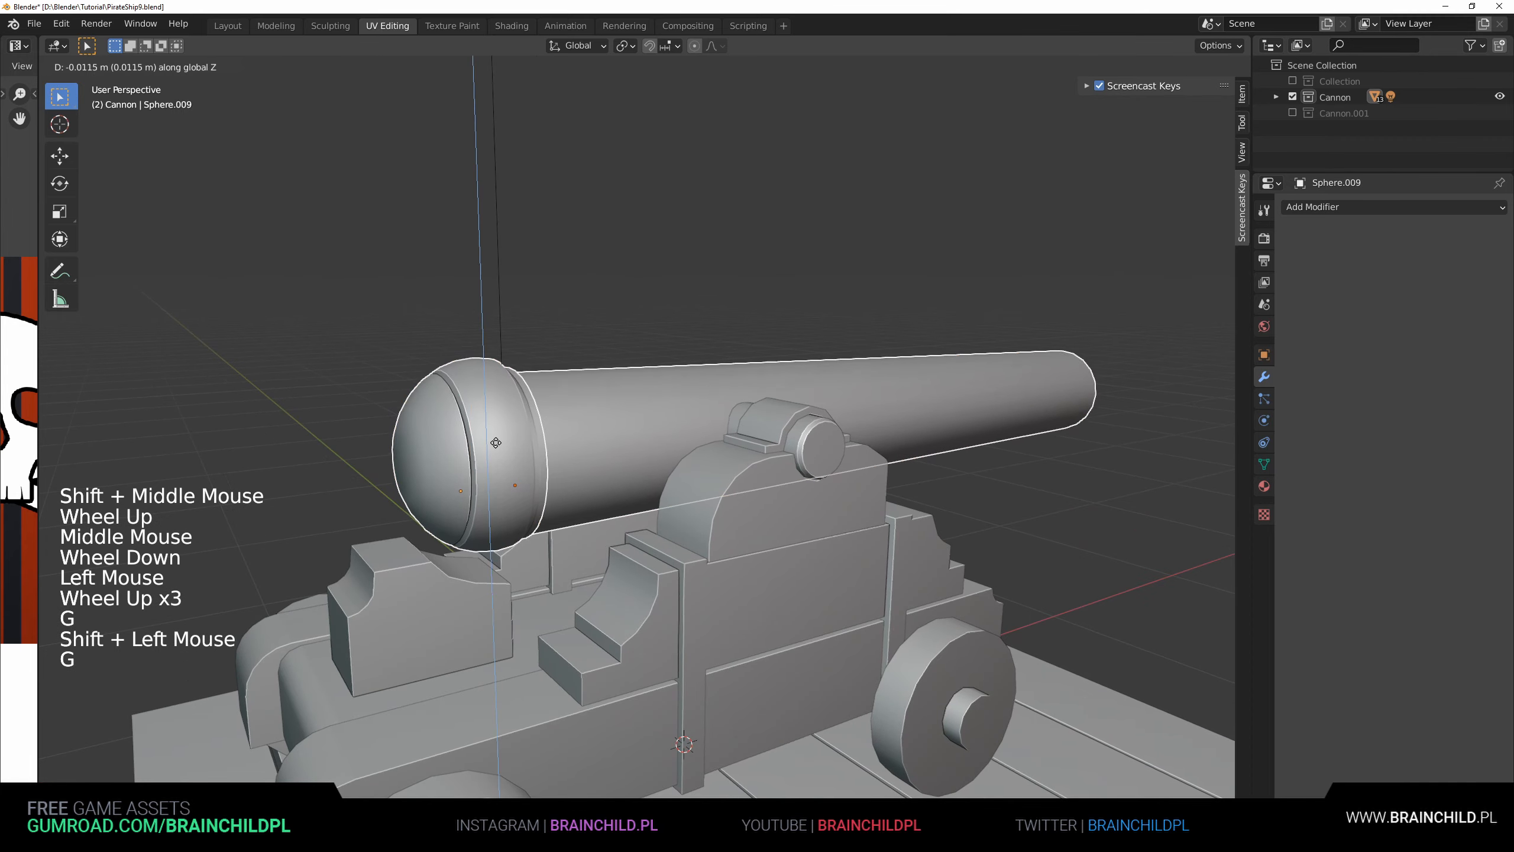
pyautogui.moveTo(497, 443); pyautogui.dragTo(709, 495, button='middle')
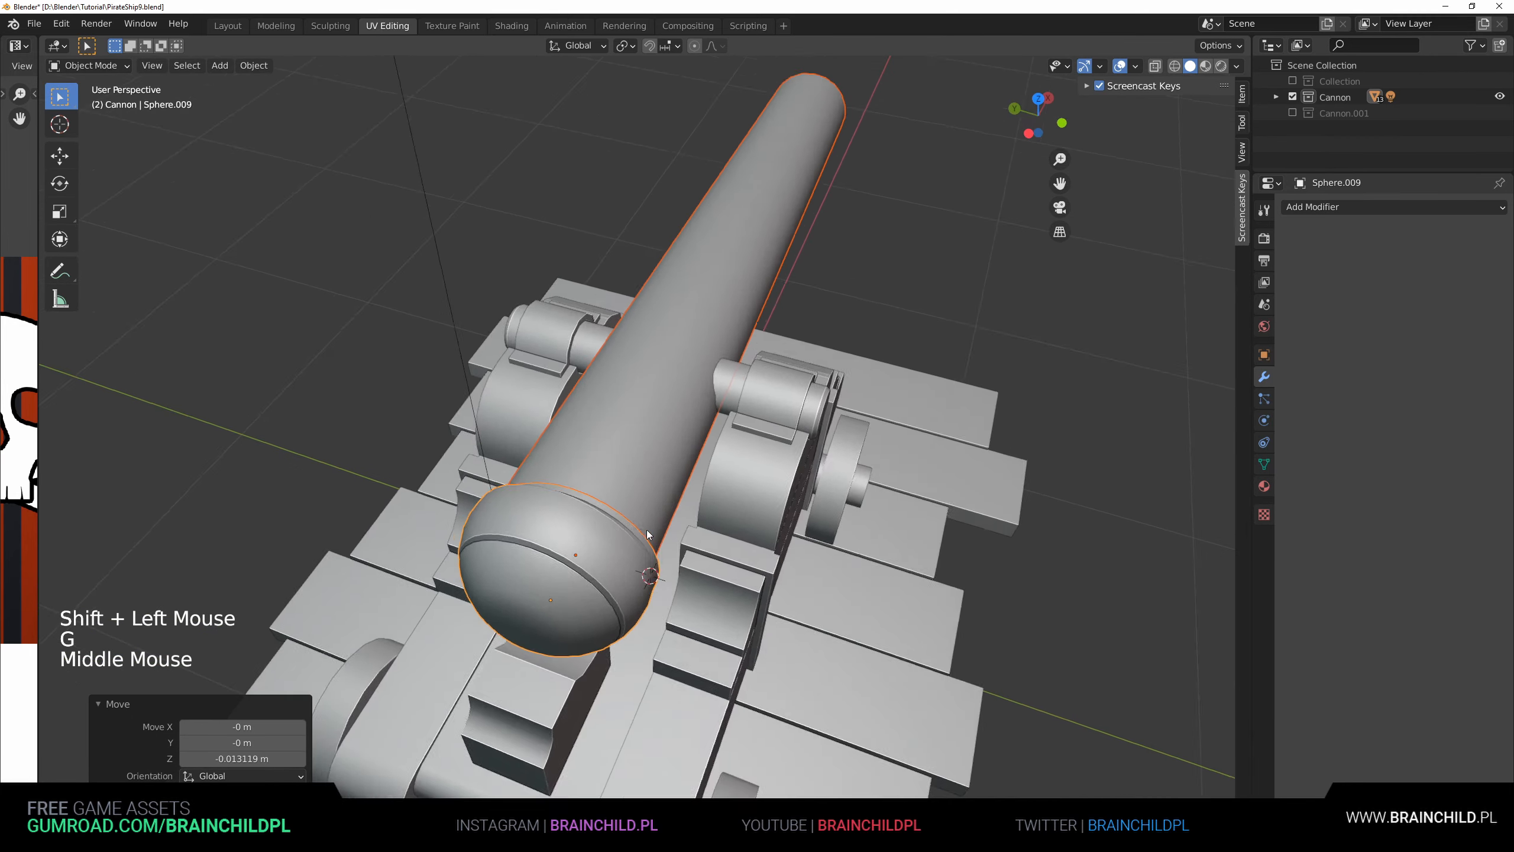
# - Move the top vertices of the trunnion's inner end about 0.008 m along Y into the barrel
pyautogui.scroll(6, 717, 497)
pyautogui.click(864, 293)
pyautogui.press('Tab')
pyautogui.moveTo(864, 293); pyautogui.dragTo(815, 263, button='middle')
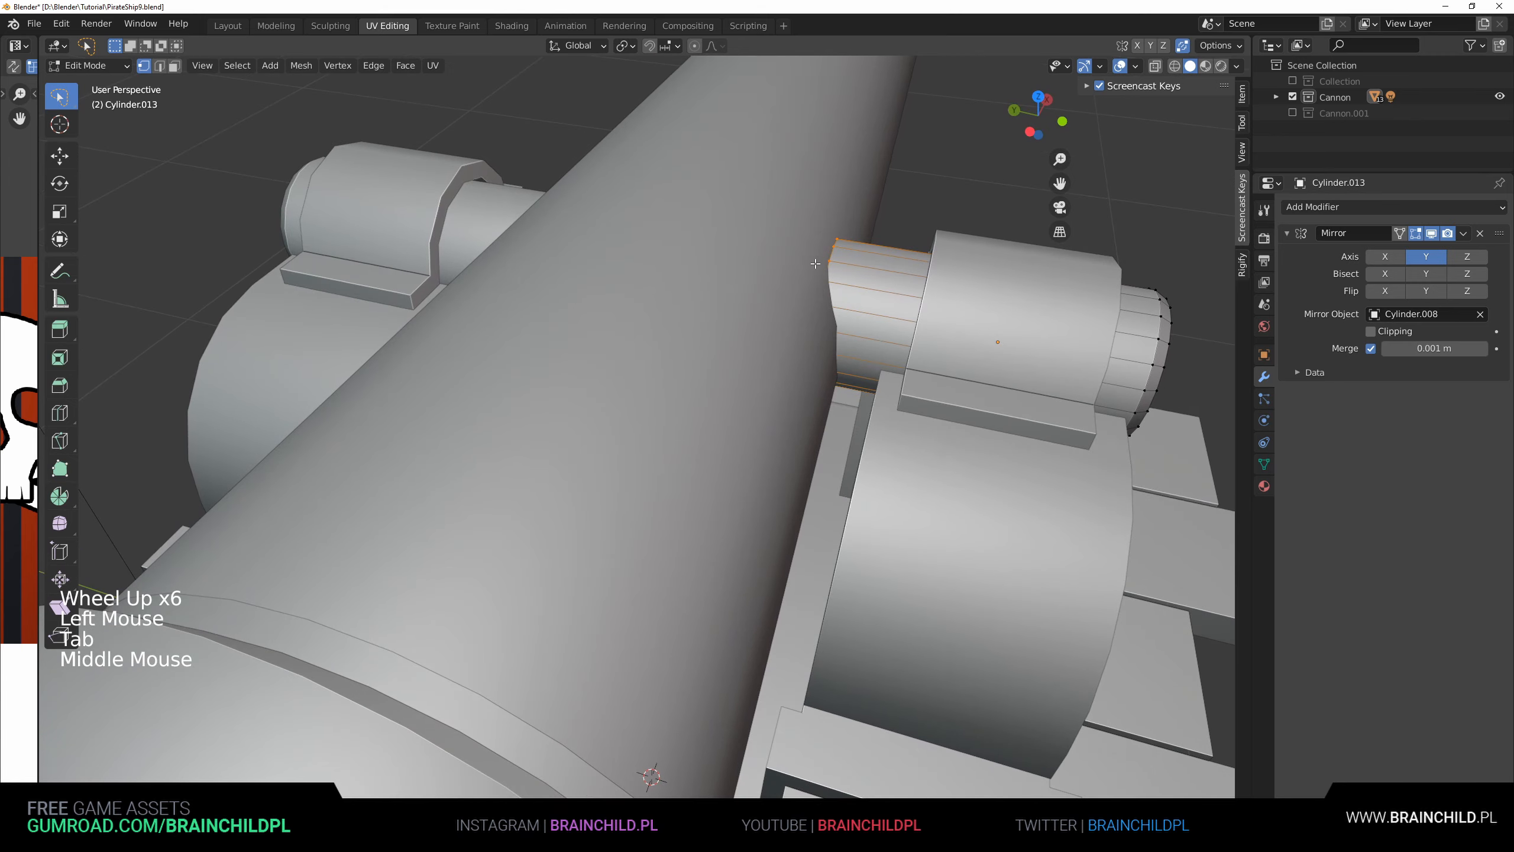
pyautogui.keyDown('shift'); pyautogui.click(831, 240); pyautogui.keyUp('shift')
pyautogui.press('g')
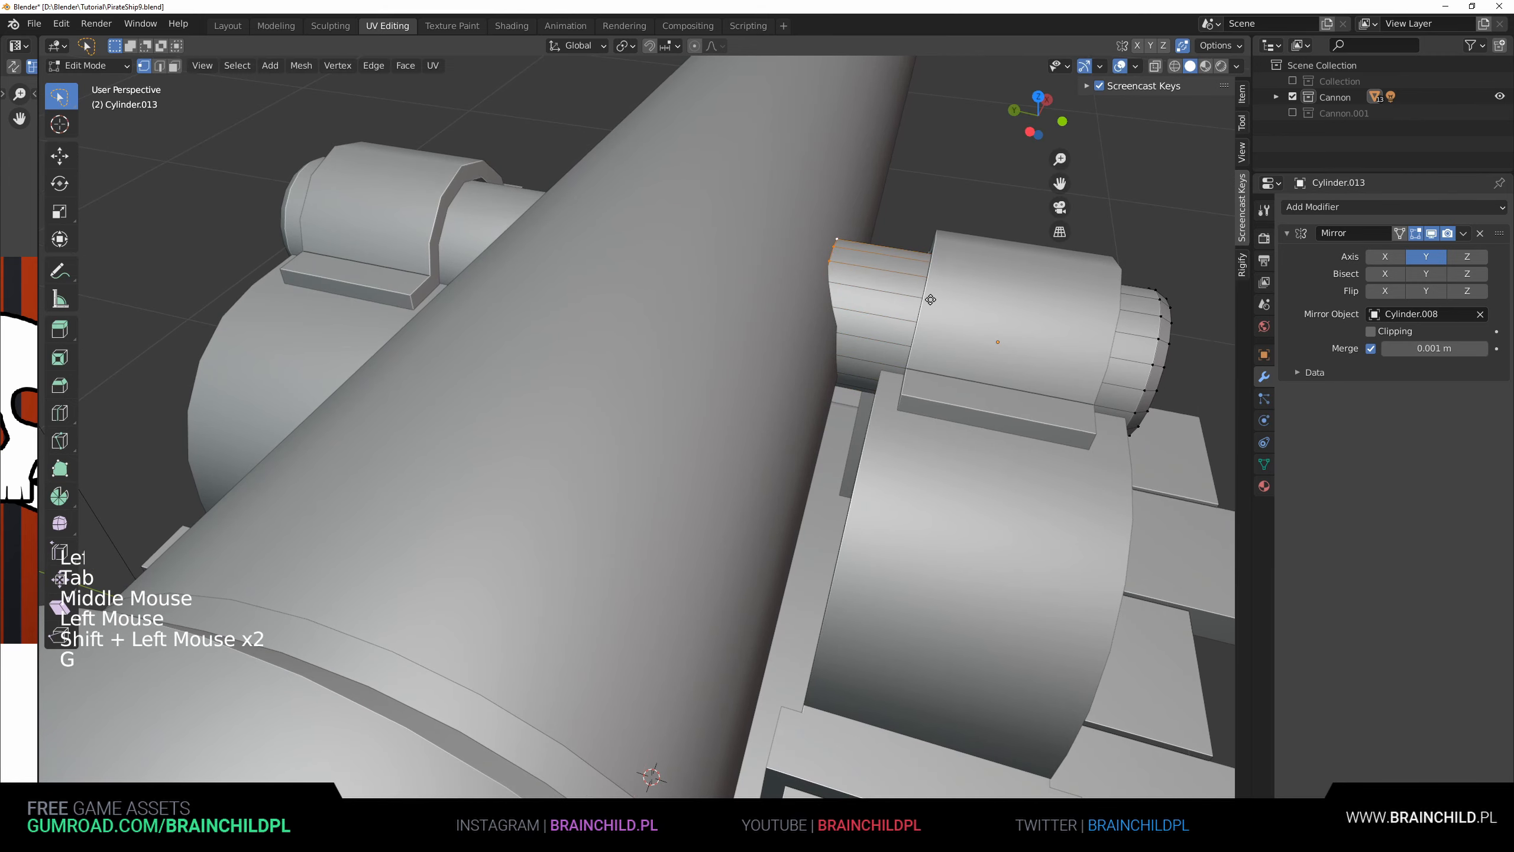
pyautogui.press('g')
pyautogui.moveTo(832, 240); pyautogui.dragTo(849, 315, button='middle')
pyautogui.scroll(-3, 849, 315)
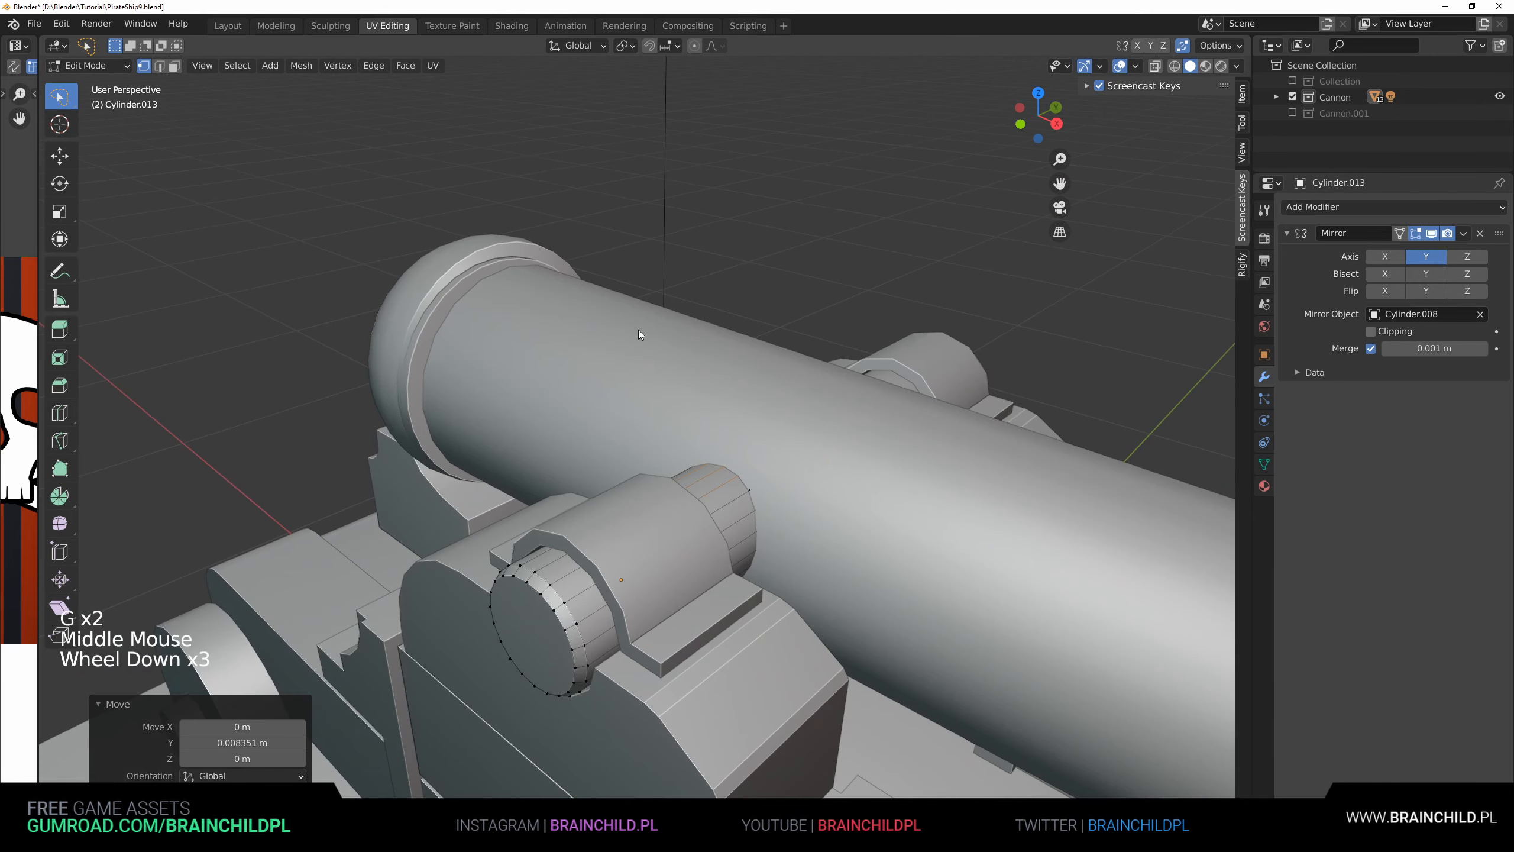
# - Return to object mode, deselect the trunnion and save the file
pyautogui.press('Tab')
pyautogui.scroll(-3, 802, 396)
pyautogui.moveTo(638, 330); pyautogui.dragTo(739, 374, button='middle')
pyautogui.scroll(-1, 787, 384)
pyautogui.click(769, 377)
pyautogui.keyDown('shift'); pyautogui.moveTo(740, 373); pyautogui.dragTo(578, 514, button='middle'); pyautogui.keyUp('shift')
pyautogui.hotkey('ctrl', 's')
# - Raise the upper vertices of the support block under the breech toward the barrel, then return to object mode and deselect it
pyautogui.click(464, 443)
pyautogui.press('Tab')
pyautogui.press('z')
pyautogui.click(423, 410)
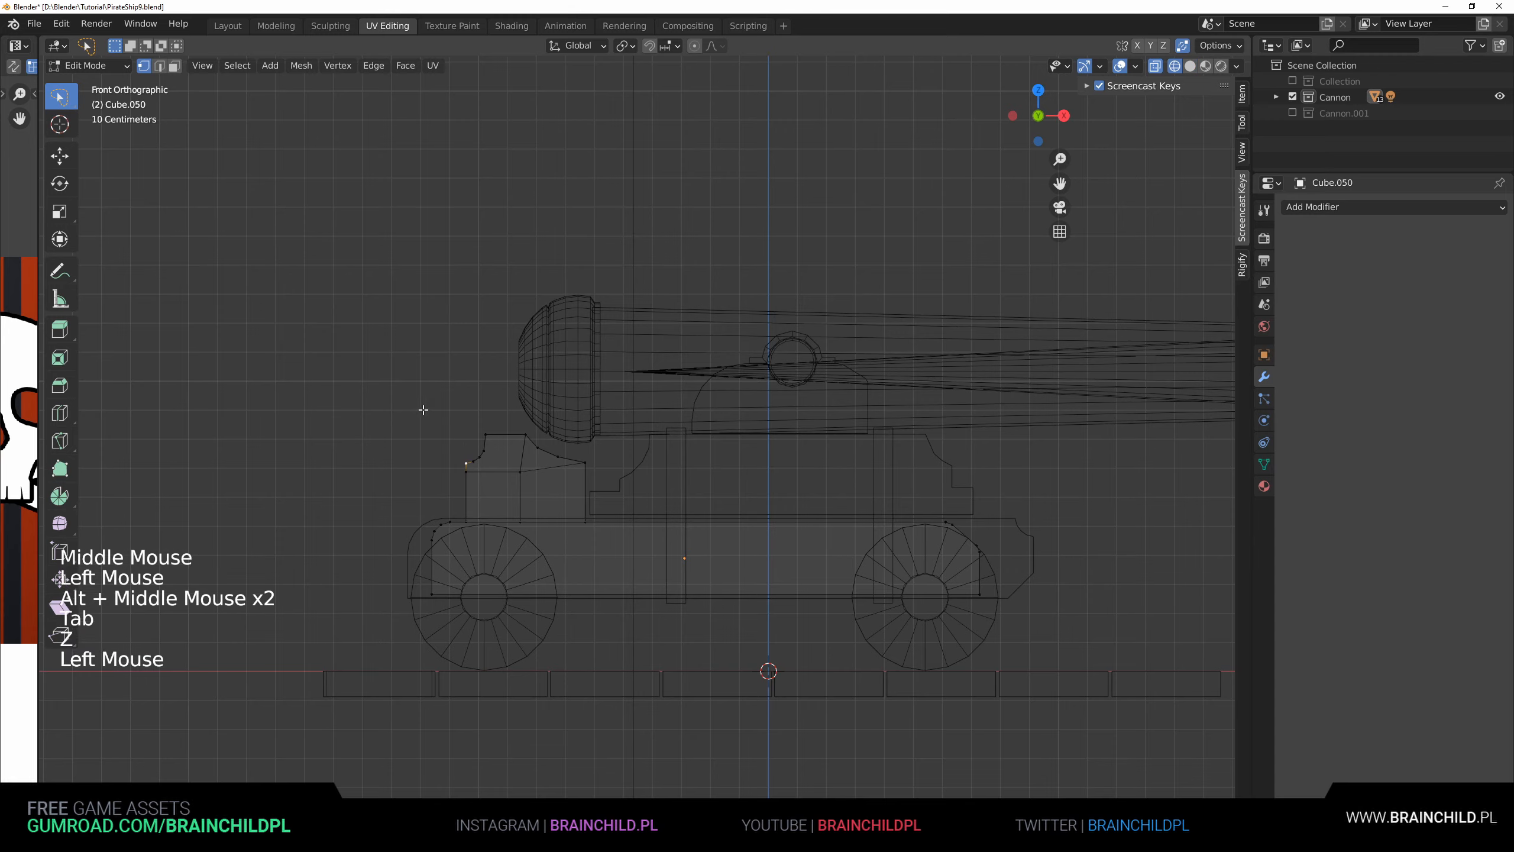
pyautogui.press('b')
pyautogui.moveTo(440, 415); pyautogui.dragTo(614, 496)
pyautogui.press('g')
pyautogui.click(615, 477)
pyautogui.press('z')
pyautogui.press('Tab')
pyautogui.scroll(-5, 873, 472)
pyautogui.moveTo(614, 477)
pyautogui.mouseDown(button='middle')
pyautogui.moveTo(924, 471)
pyautogui.moveTo(857, 466)
pyautogui.moveTo(830, 428)
pyautogui.moveTo(915, 458)
pyautogui.moveTo(862, 420)
pyautogui.mouseUp(button='middle')
pyautogui.click(895, 471)
# - Switch the viewport to rendered shading and examine the whole cannon and its plank base from several angles
pyautogui.scroll(-1, 914, 458)
pyautogui.moveTo(863, 420); pyautogui.dragTo(870, 416, button='middle')
pyautogui.scroll(2, 870, 417)
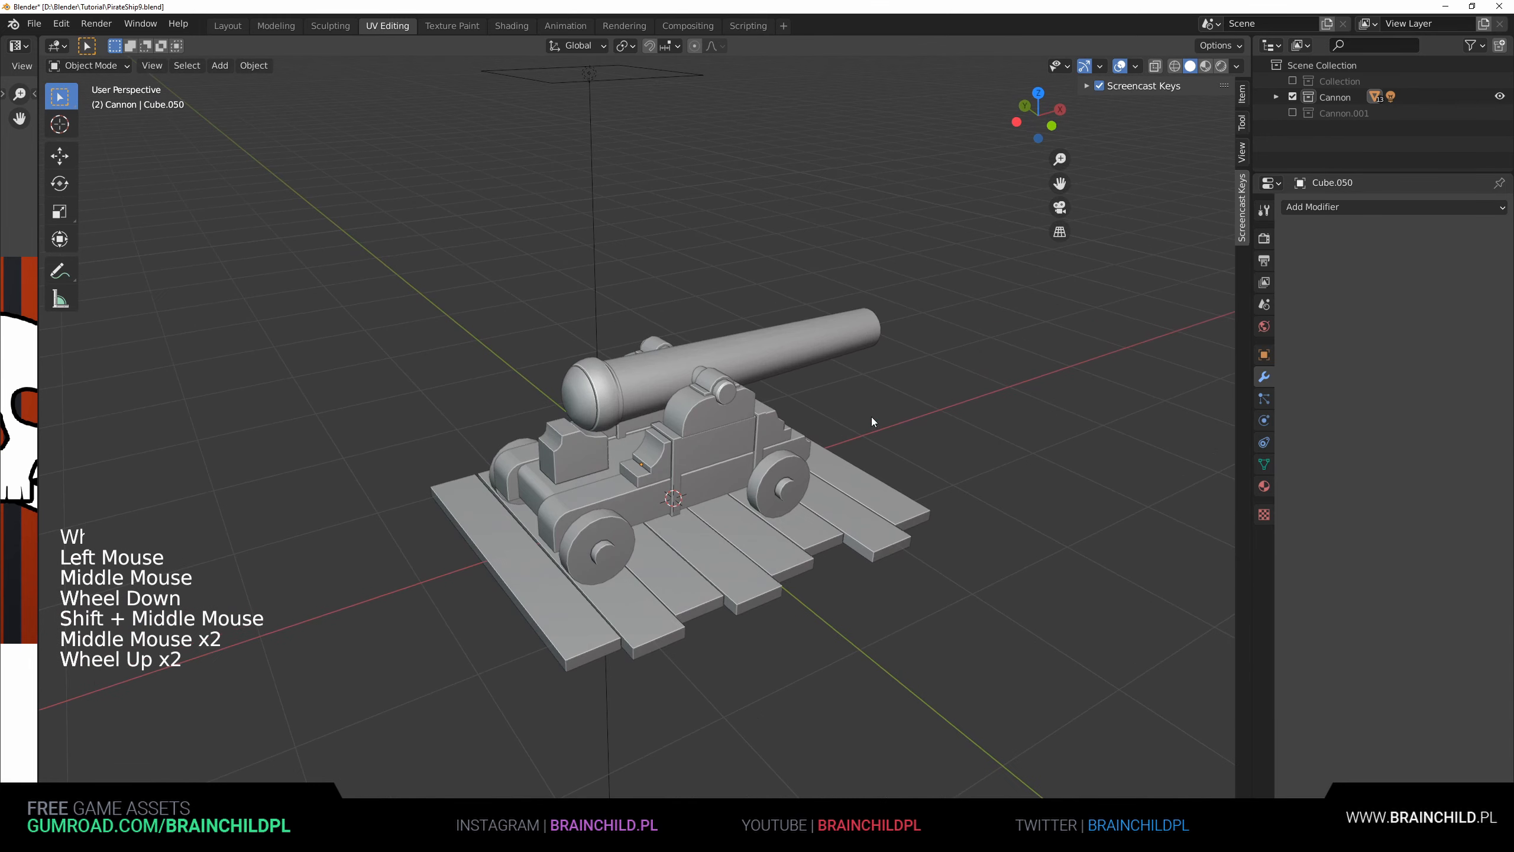
pyautogui.click(1221, 65)
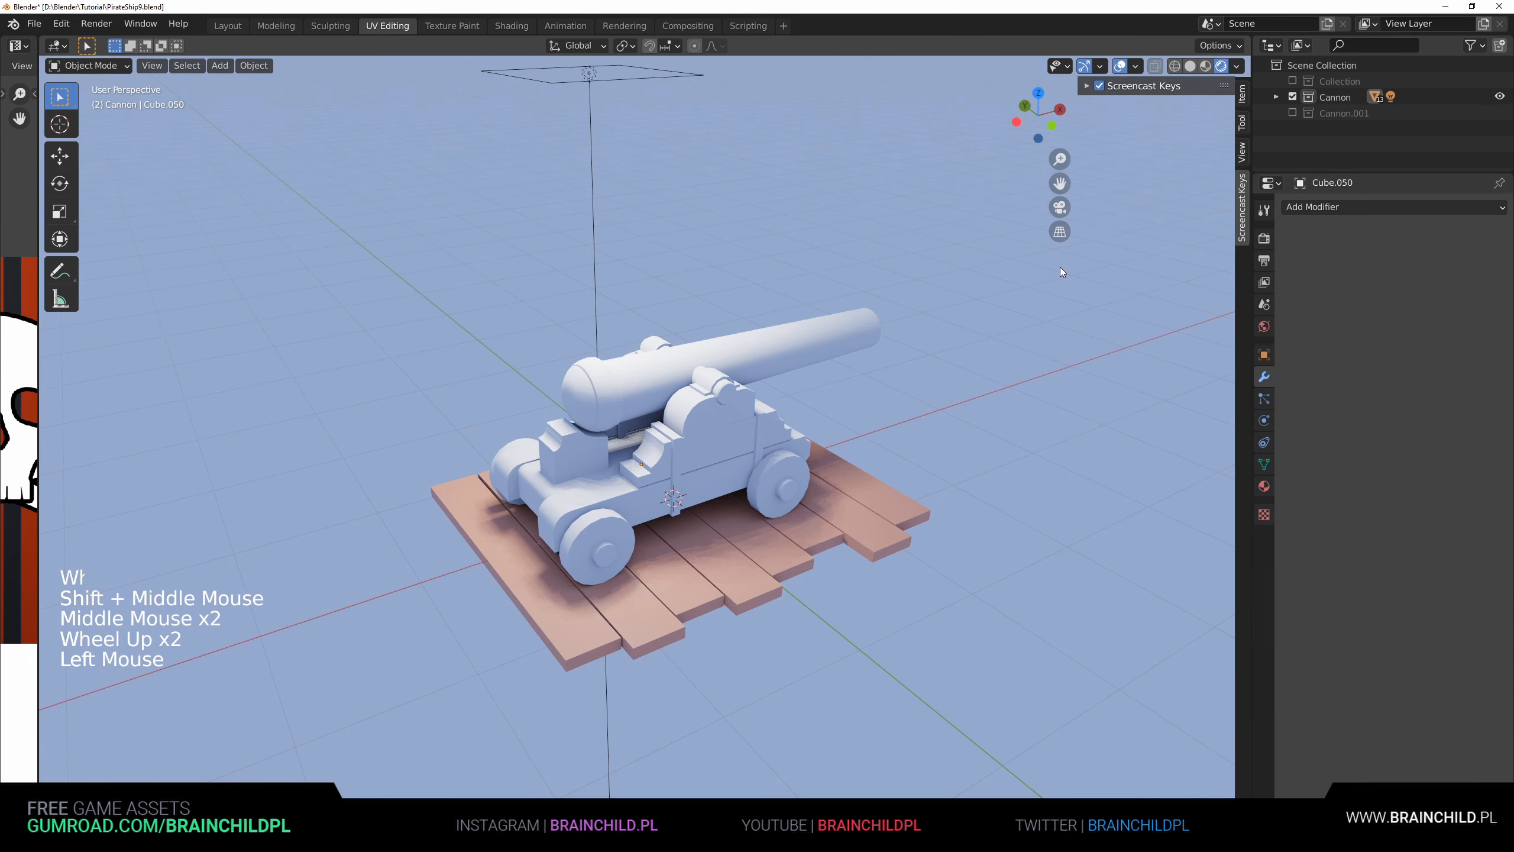
pyautogui.keyDown('shift'); pyautogui.moveTo(937, 336); pyautogui.dragTo(955, 327, button='middle'); pyautogui.keyUp('shift')
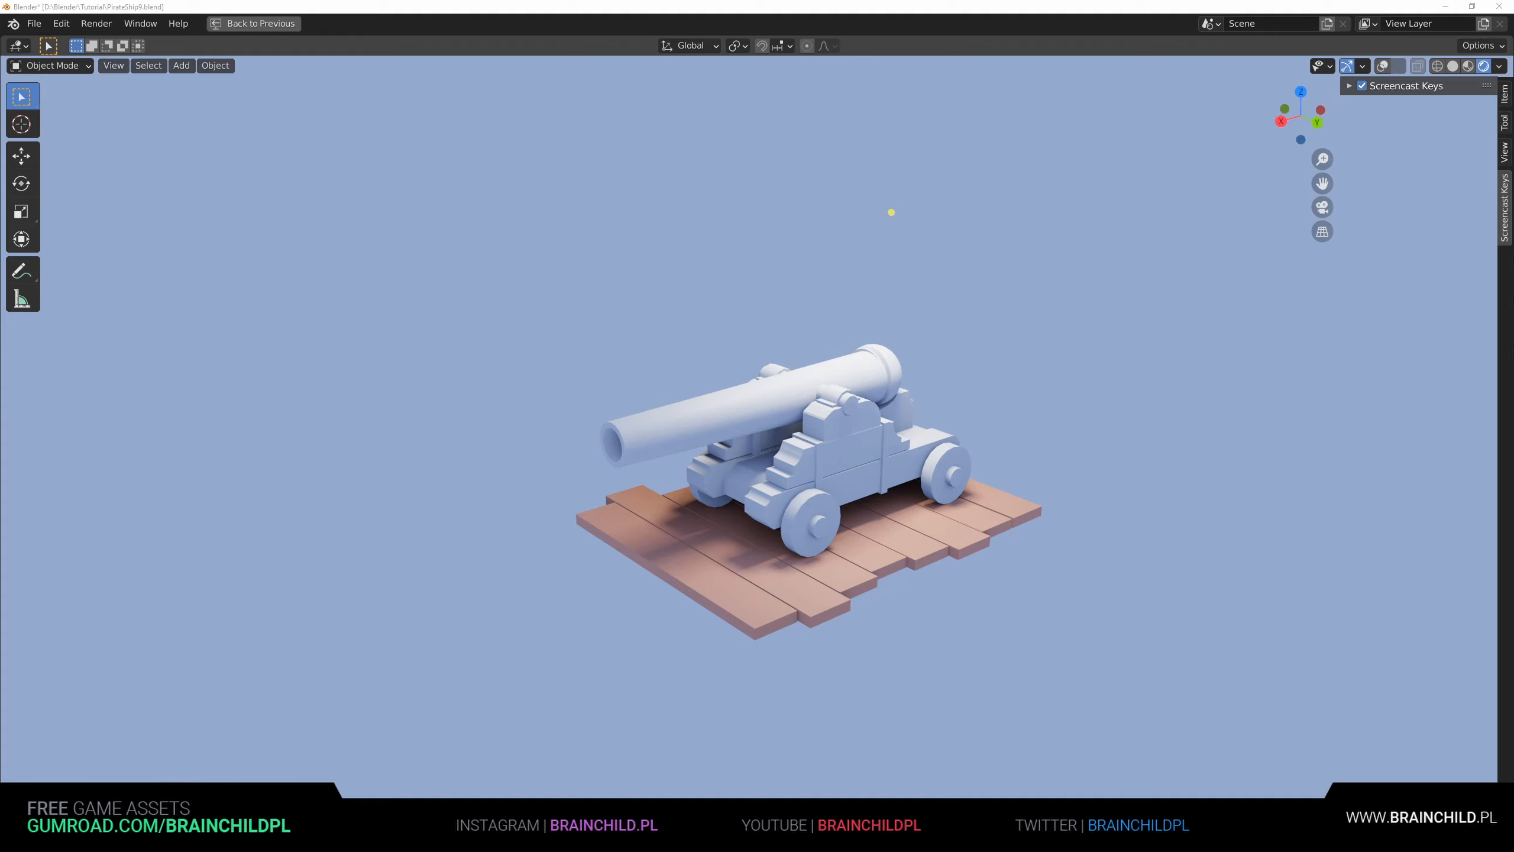
pyautogui.moveTo(923, 406); pyautogui.dragTo(748, 410, button='middle')
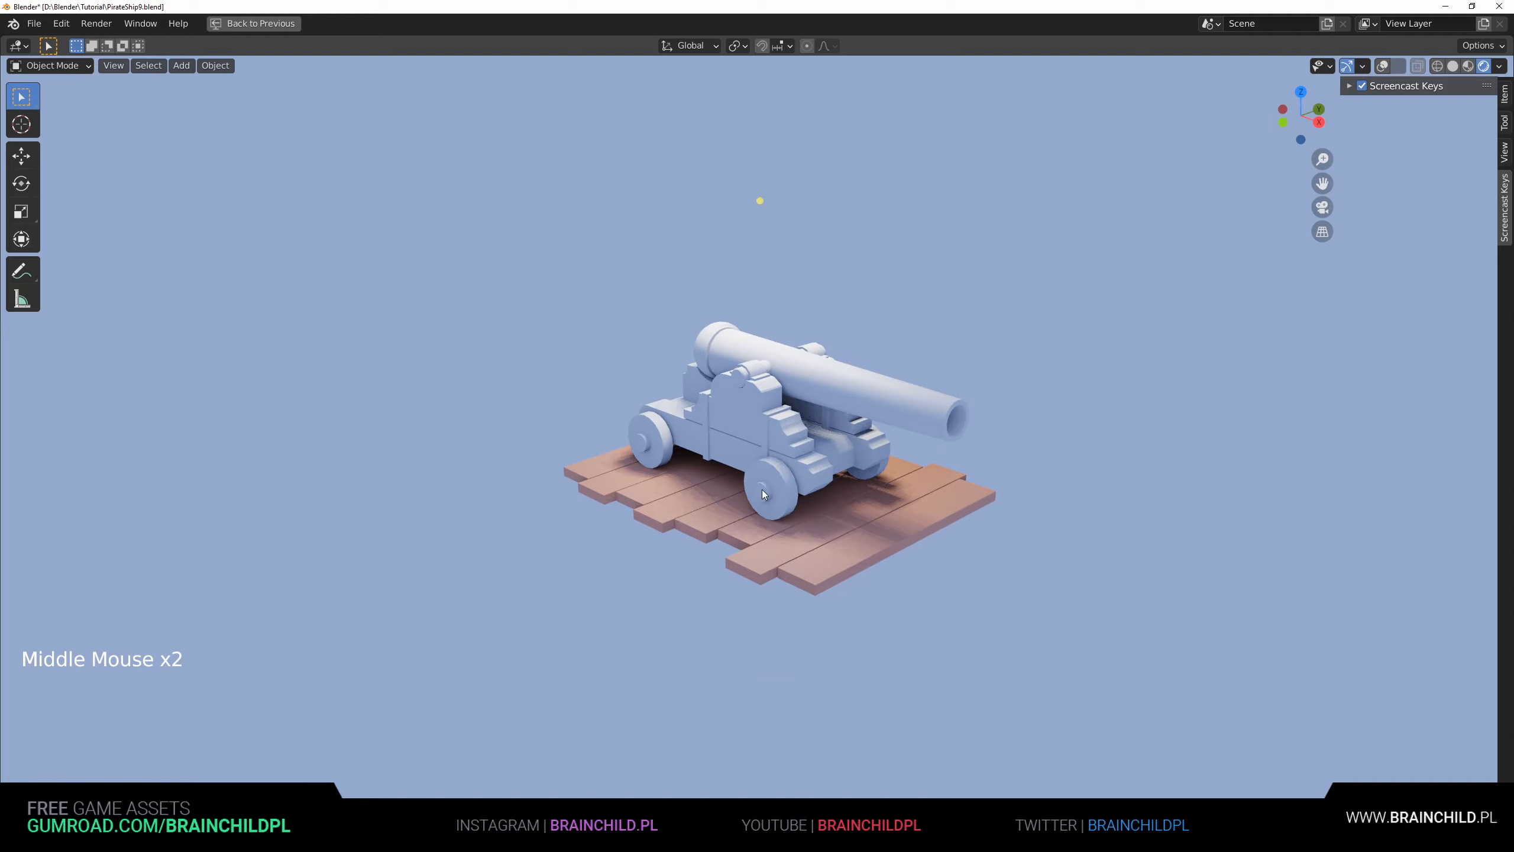
pyautogui.moveTo(763, 494); pyautogui.dragTo(807, 481, button='middle')
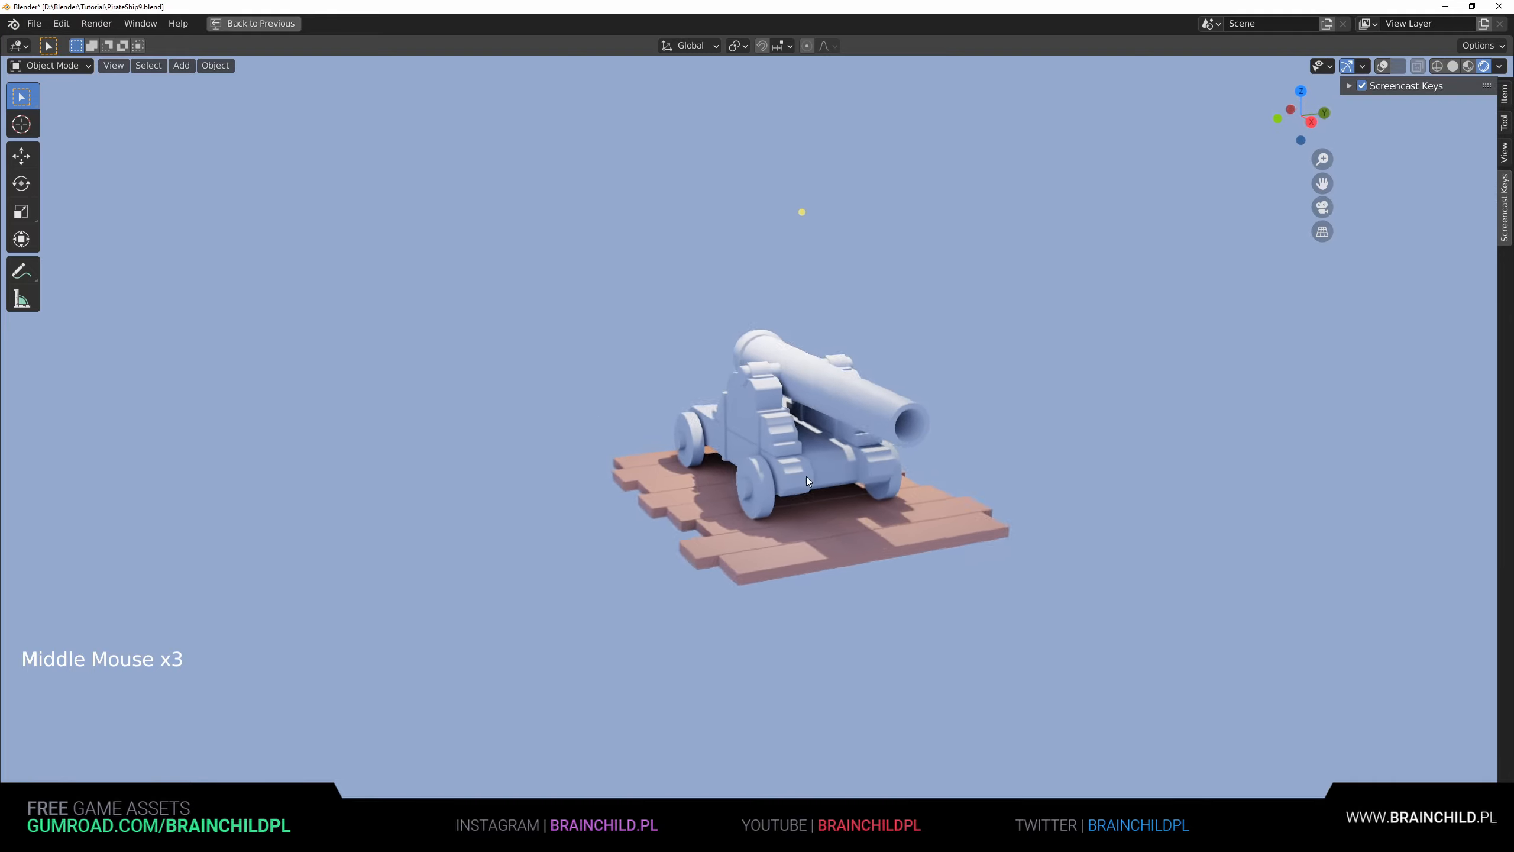
pyautogui.moveTo(943, 486)
pyautogui.mouseDown(button='middle')
pyautogui.moveTo(733, 495)
pyautogui.moveTo(1036, 483)
pyautogui.moveTo(963, 493)
pyautogui.moveTo(883, 540)
pyautogui.moveTo(963, 504)
pyautogui.mouseUp(button='middle')
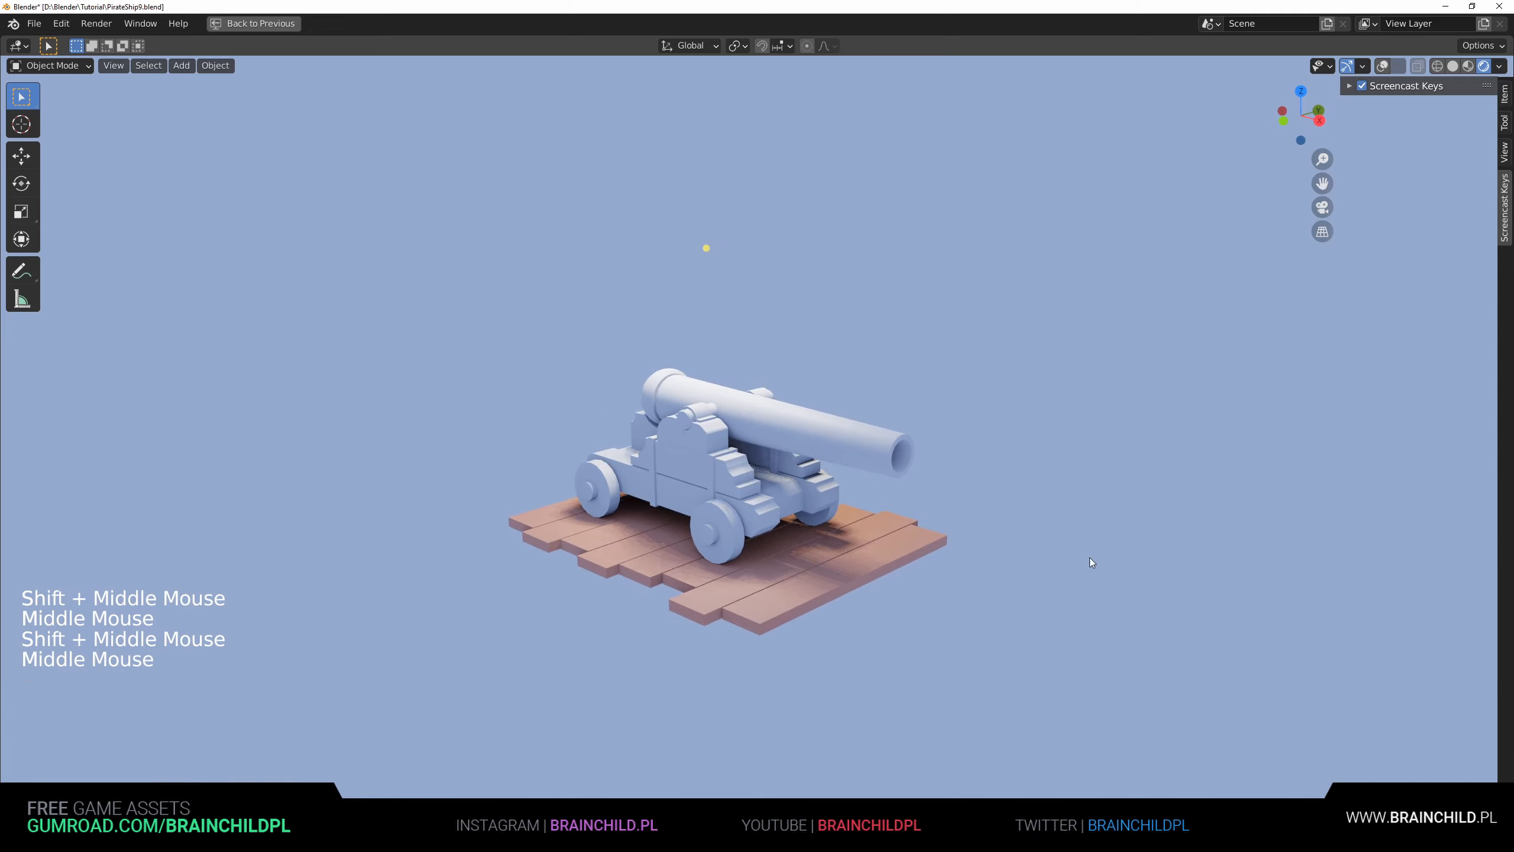